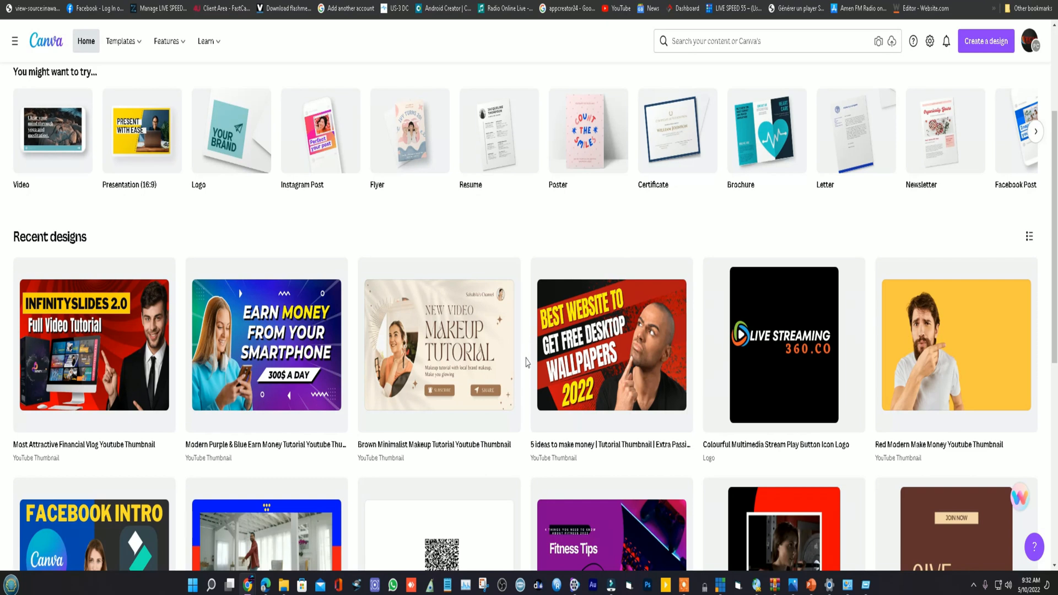
{"action": "scroll", "coordinate": [523, 427], "scroll_direction": "down", "scroll_amount": 1}
{"action": "scroll", "coordinate": [522, 433], "scroll_direction": "up", "scroll_amount": 4}
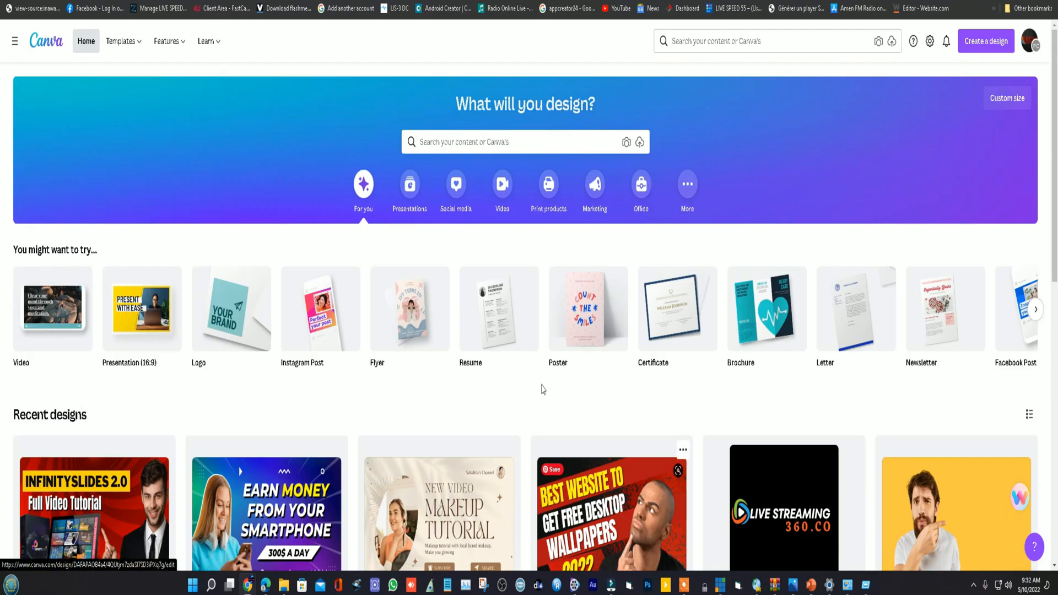
{"action": "scroll", "coordinate": [530, 409], "scroll_direction": "down", "scroll_amount": 1}
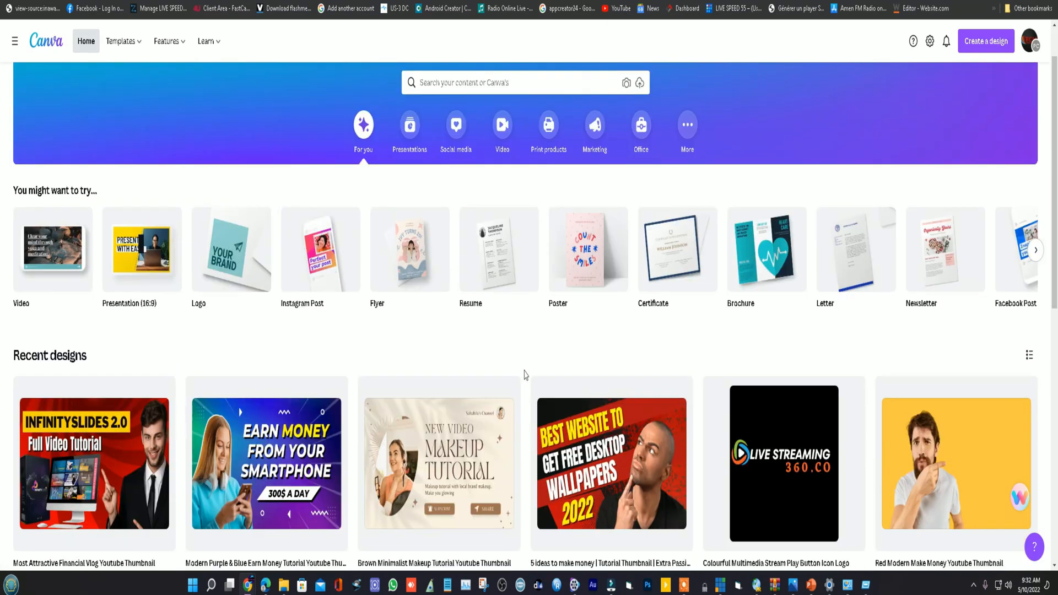
{"action": "scroll", "coordinate": [526, 402], "scroll_direction": "down", "scroll_amount": 1}
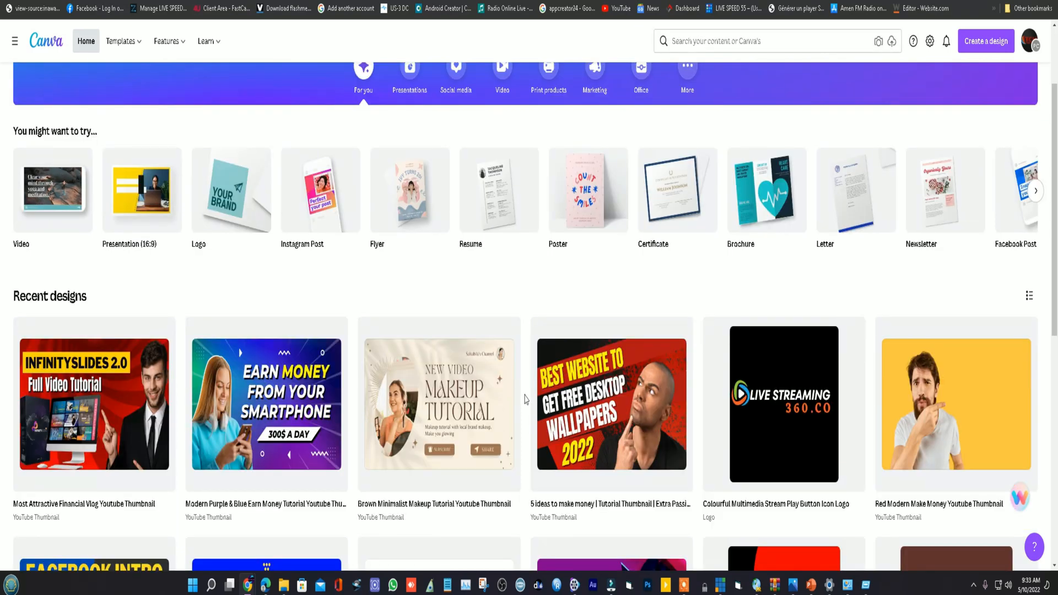
{"action": "scroll", "coordinate": [526, 400], "scroll_direction": "down", "scroll_amount": 1}
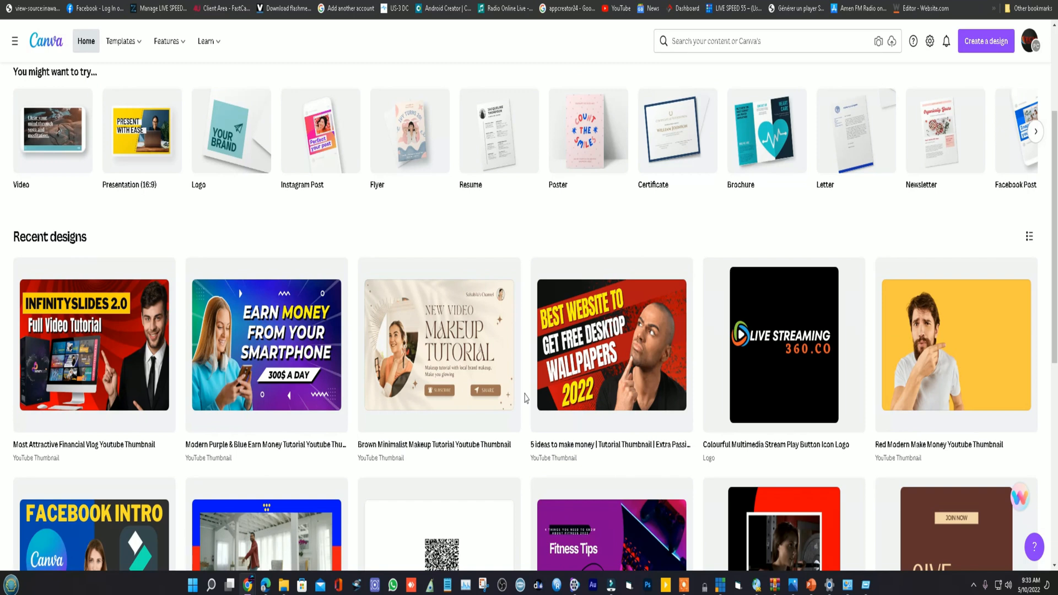
{"action": "scroll", "coordinate": [526, 386], "scroll_direction": "up", "scroll_amount": 2}
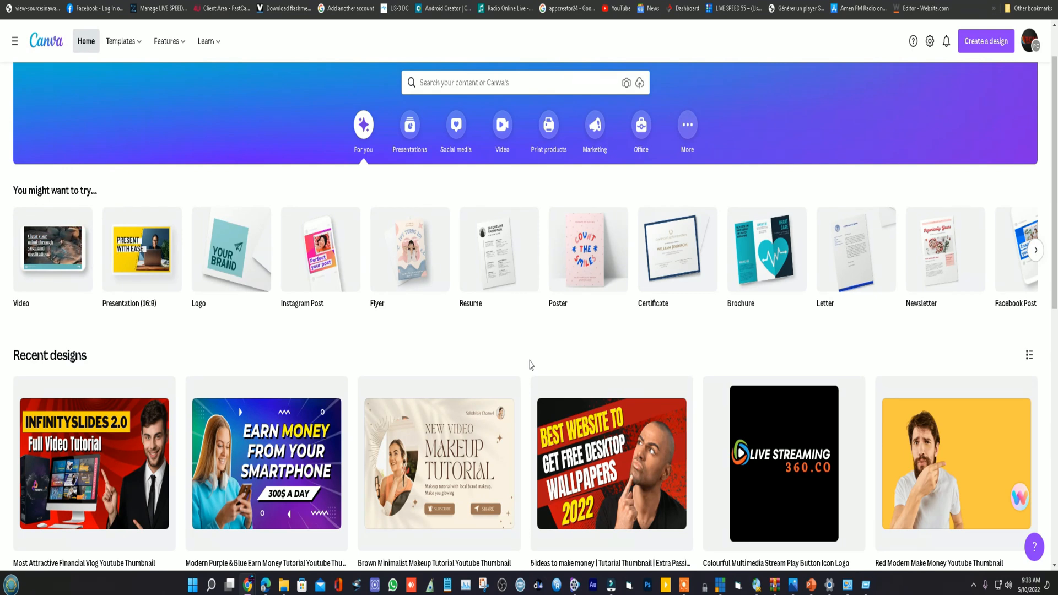
- Search the templates for "THUMBNA" and choose the YouTube Thumbnail format
{"action": "left_click", "coordinate": [467, 83]}
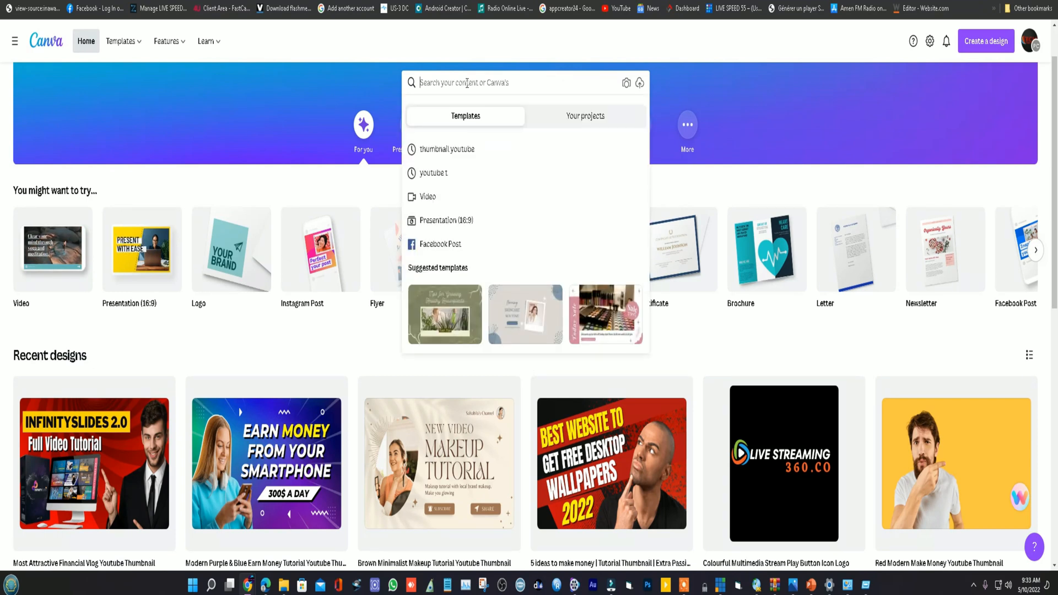
{"action": "type", "text": "F"}
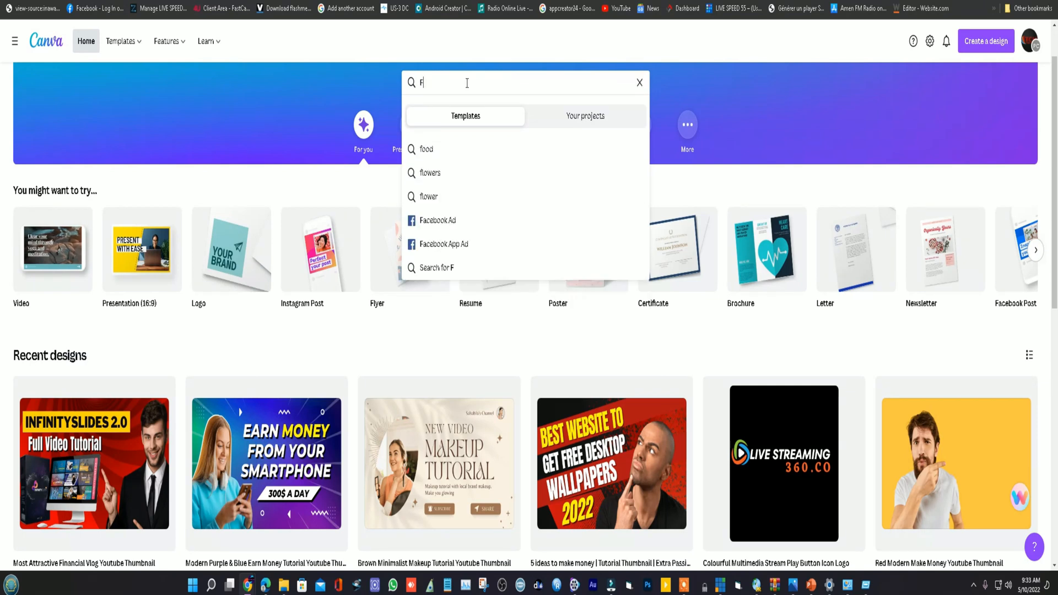
{"action": "type", "text": "A"}
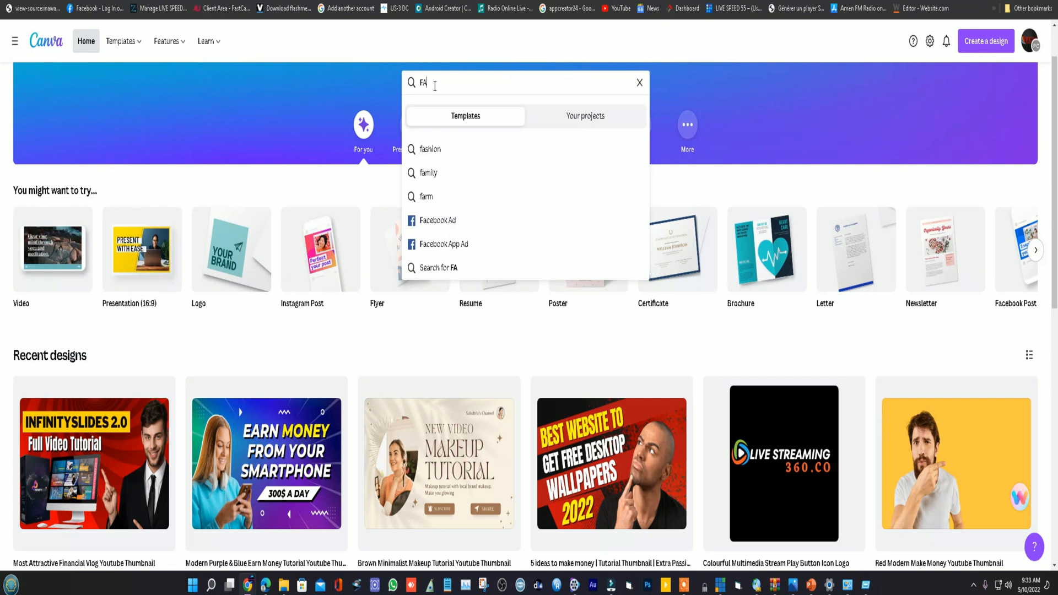
{"action": "key", "text": "BackSpace"}
{"action": "key", "text": "BackSpace"}
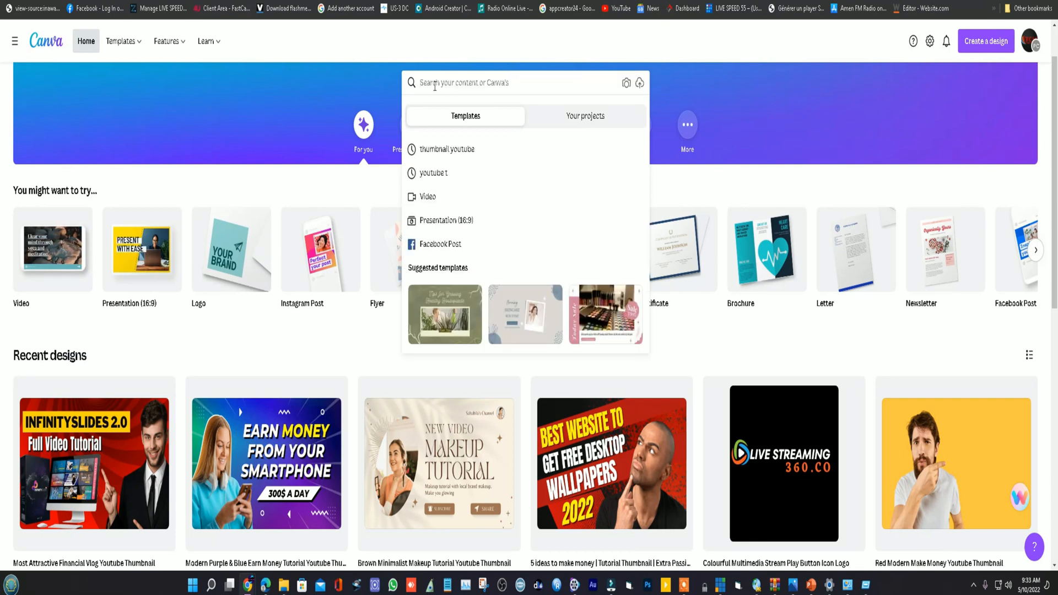
{"action": "type", "text": "THU"}
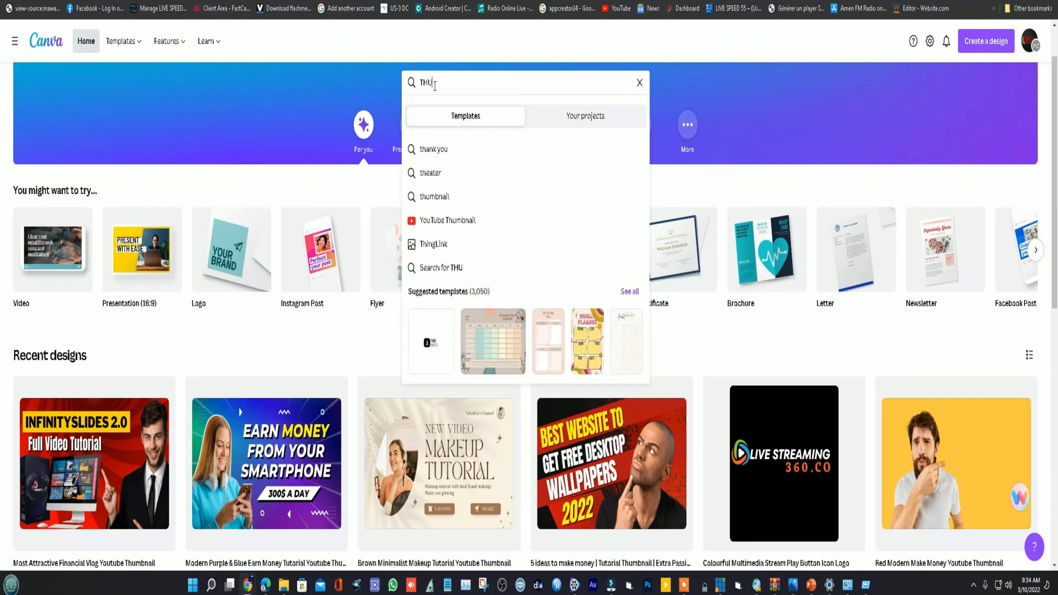
{"action": "type", "text": "MBNA"}
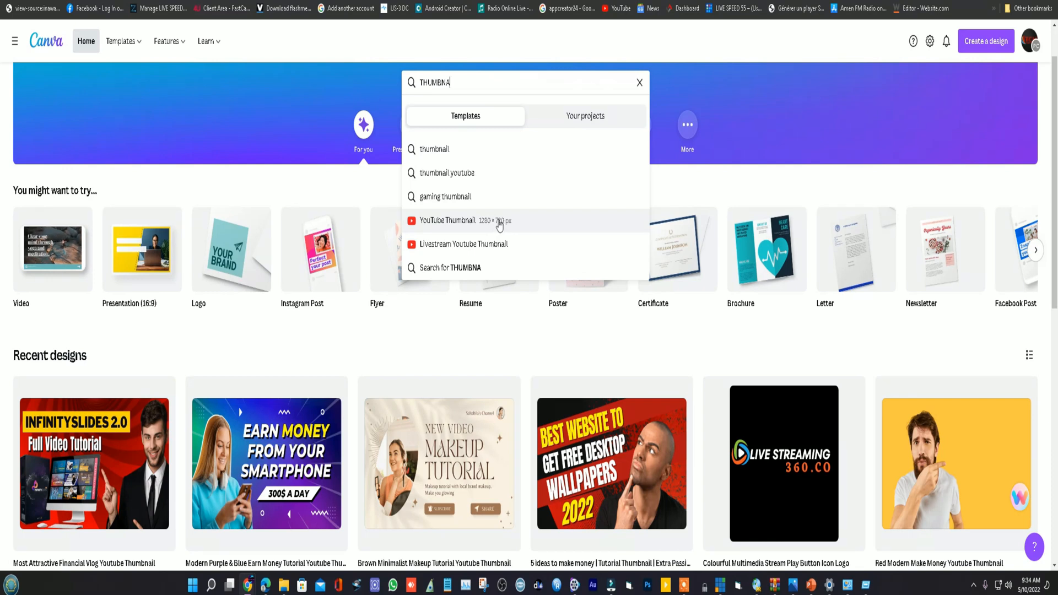
{"action": "left_click", "coordinate": [496, 221]}
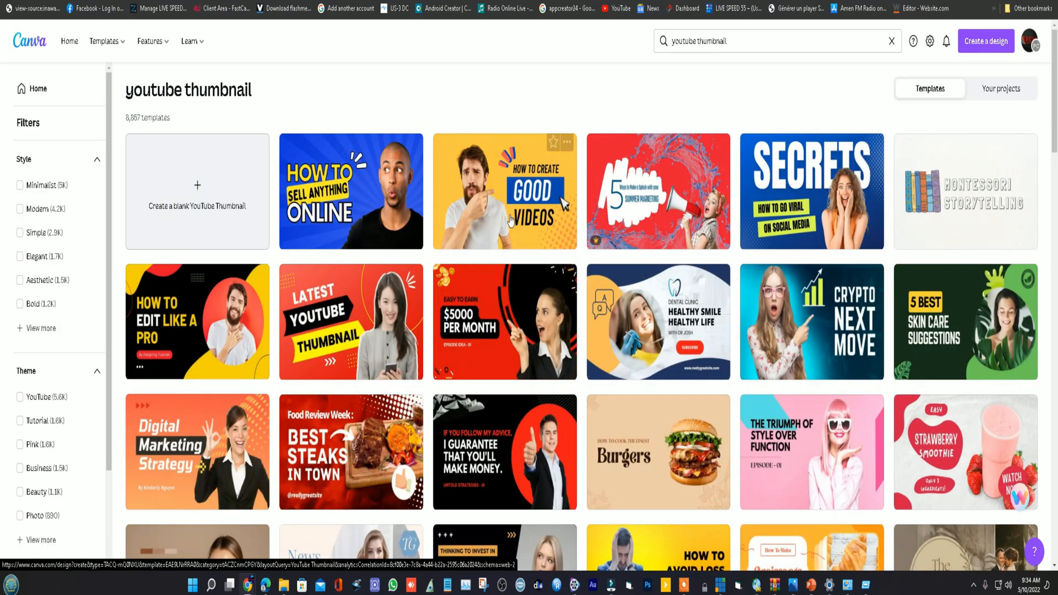
- Examine the range of ready-made YouTube thumbnail templates
{"action": "scroll", "coordinate": [559, 269], "scroll_direction": "down", "scroll_amount": 3}
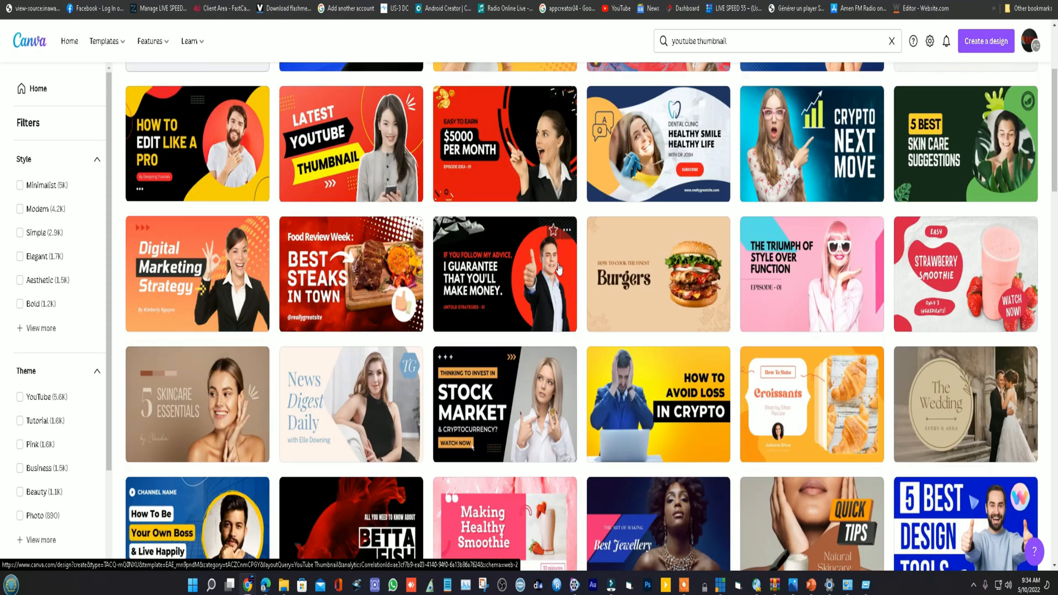
{"action": "scroll", "coordinate": [559, 269], "scroll_direction": "down", "scroll_amount": 1}
{"action": "scroll", "coordinate": [566, 297], "scroll_direction": "down", "scroll_amount": 1}
{"action": "scroll", "coordinate": [566, 296], "scroll_direction": "up", "scroll_amount": 2}
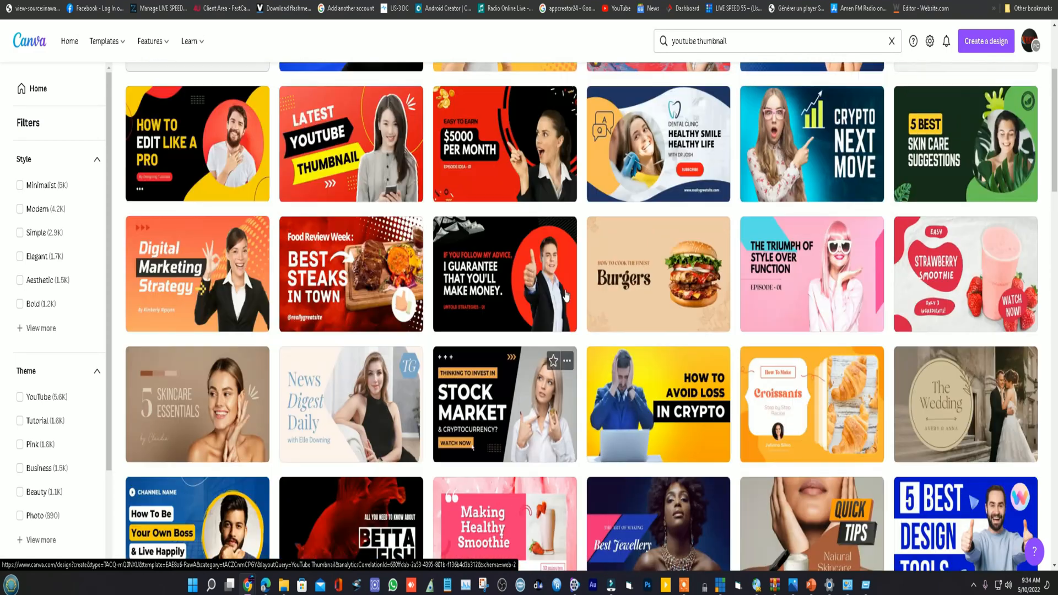
{"action": "scroll", "coordinate": [566, 279], "scroll_direction": "down", "scroll_amount": 3}
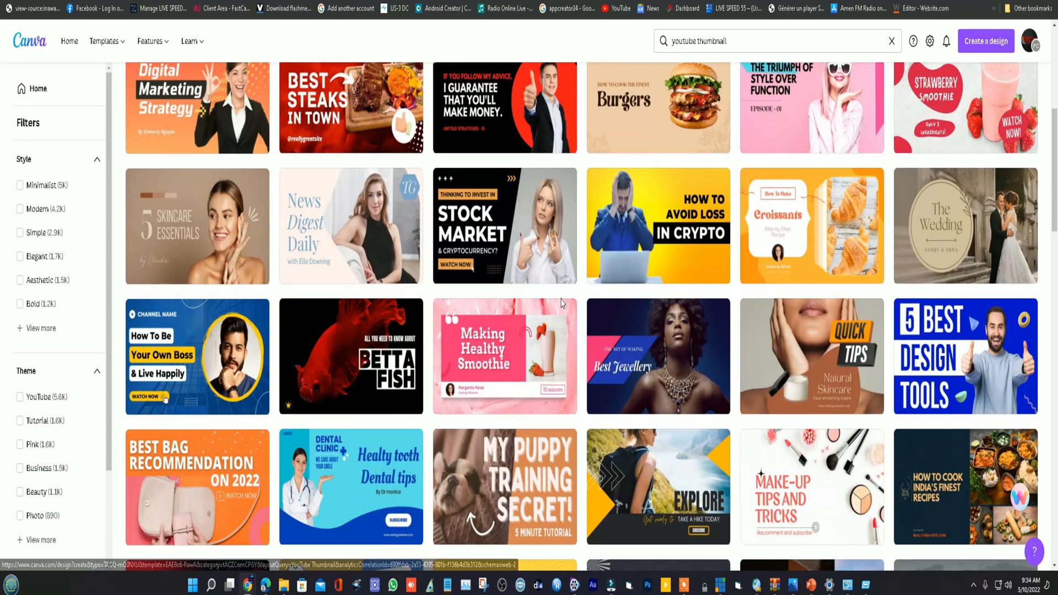
{"action": "scroll", "coordinate": [559, 369], "scroll_direction": "up", "scroll_amount": 2}
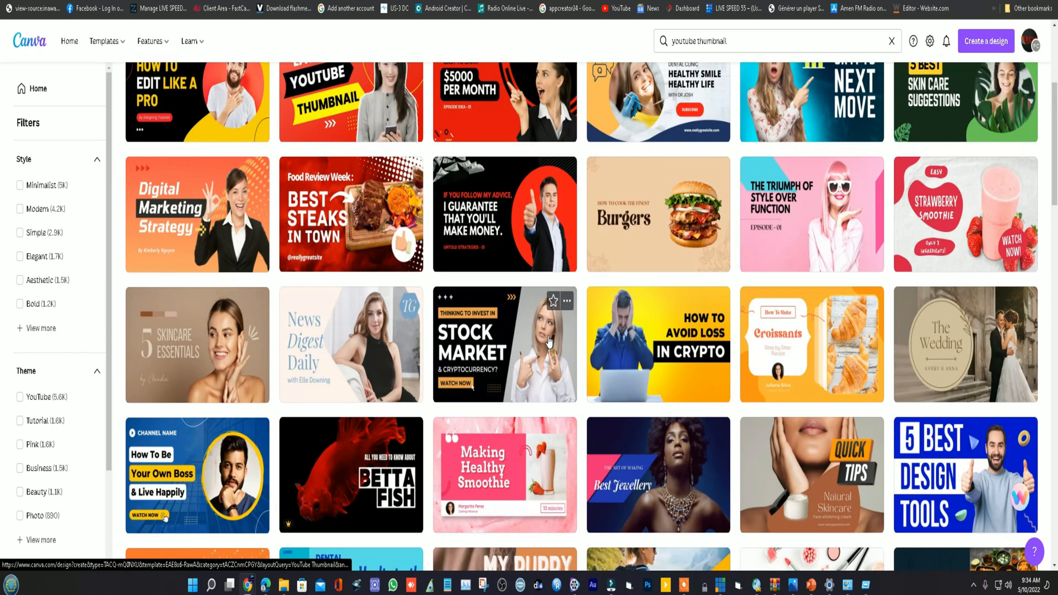
{"action": "scroll", "coordinate": [549, 341], "scroll_direction": "up", "scroll_amount": 4}
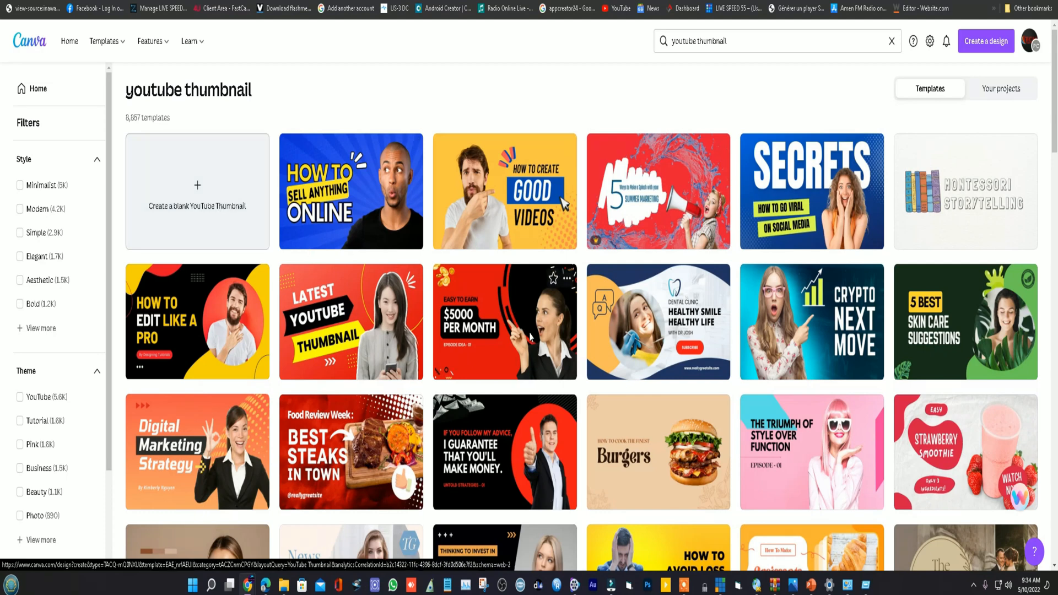
{"action": "scroll", "coordinate": [530, 337], "scroll_direction": "down", "scroll_amount": 4}
{"action": "scroll", "coordinate": [530, 337], "scroll_direction": "down", "scroll_amount": 4}
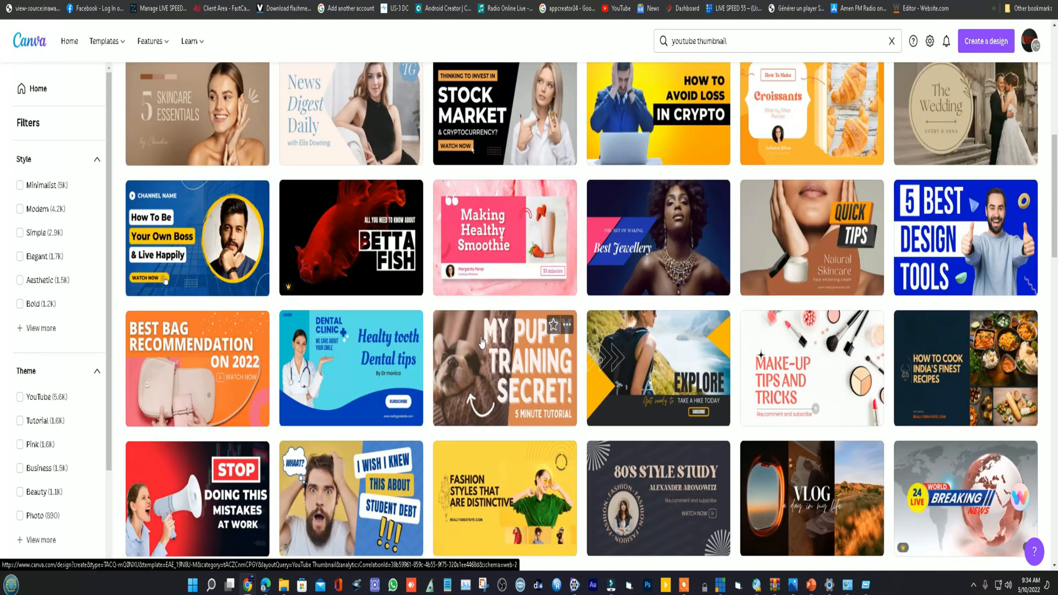
{"action": "scroll", "coordinate": [481, 341], "scroll_direction": "down", "scroll_amount": 2}
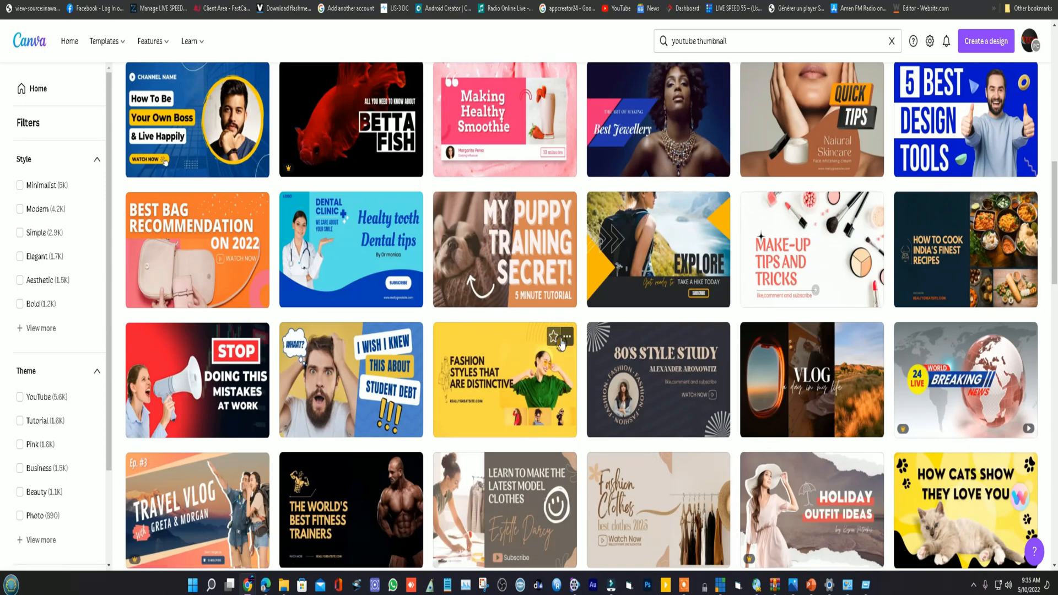
{"action": "scroll", "coordinate": [561, 345], "scroll_direction": "up", "scroll_amount": 10}
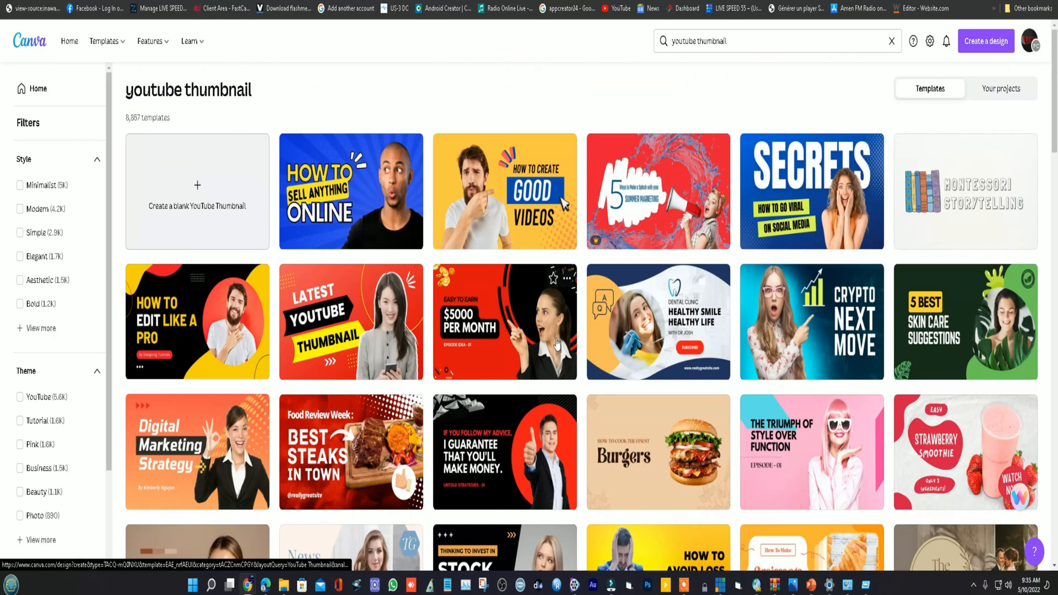
- Create a blank YouTube thumbnail and fill its background with the darkest default blue
{"action": "left_click", "coordinate": [198, 190]}
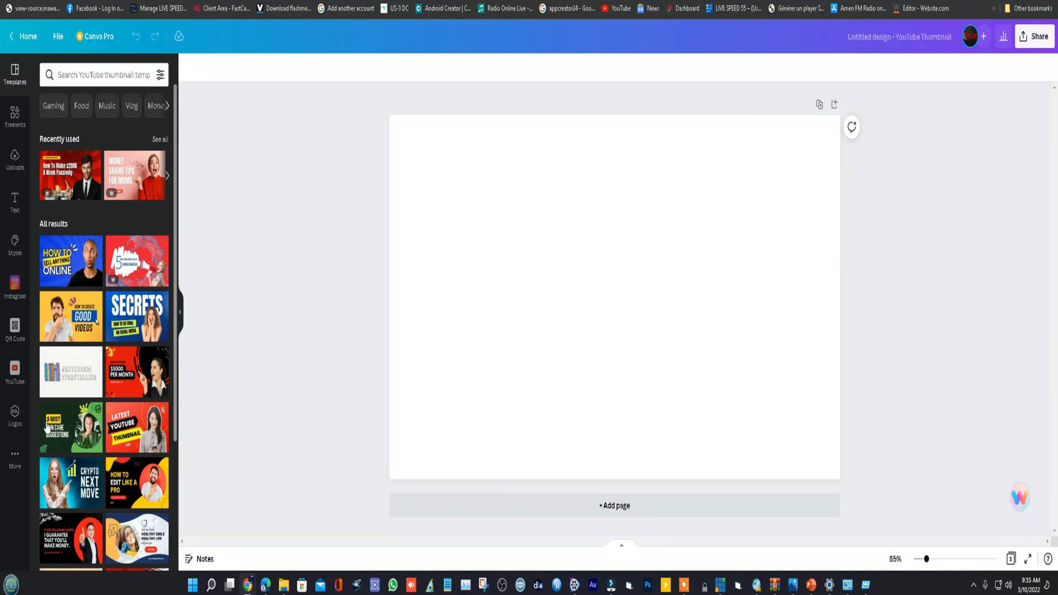
{"action": "left_click", "coordinate": [602, 204]}
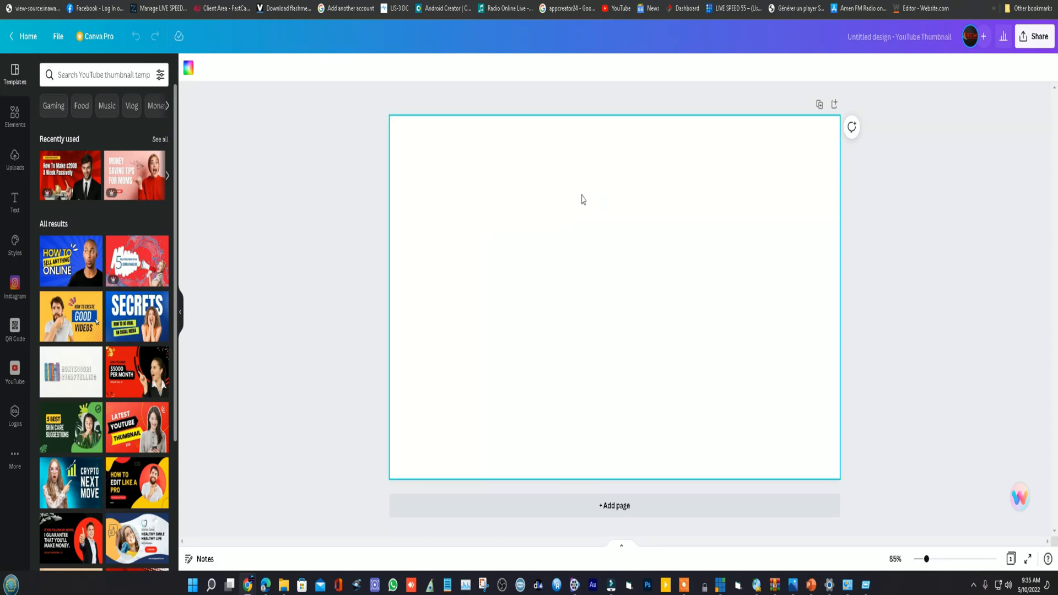
{"action": "left_click", "coordinate": [188, 68]}
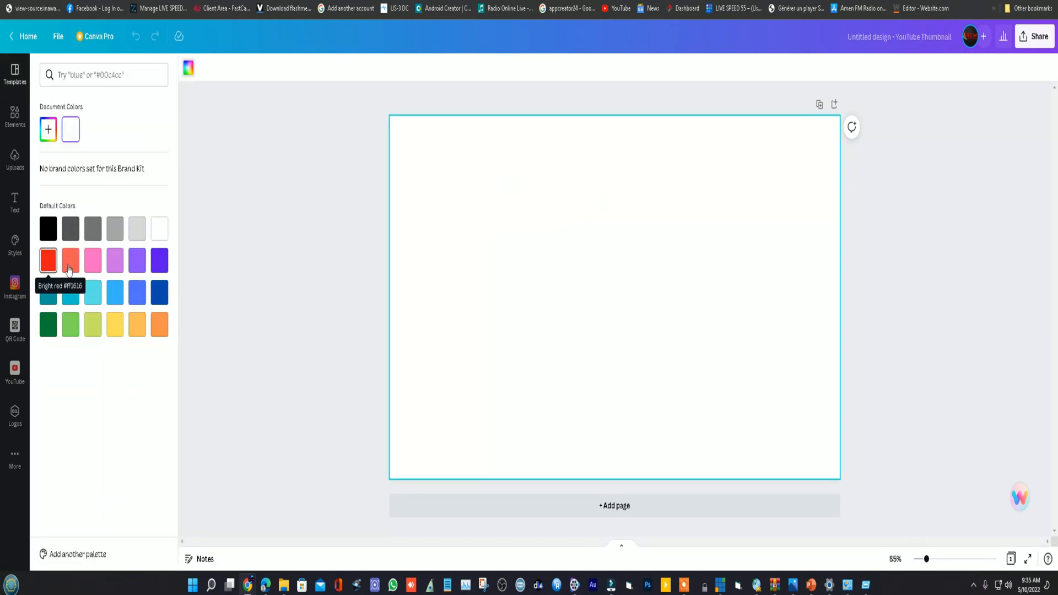
{"action": "left_click", "coordinate": [159, 292]}
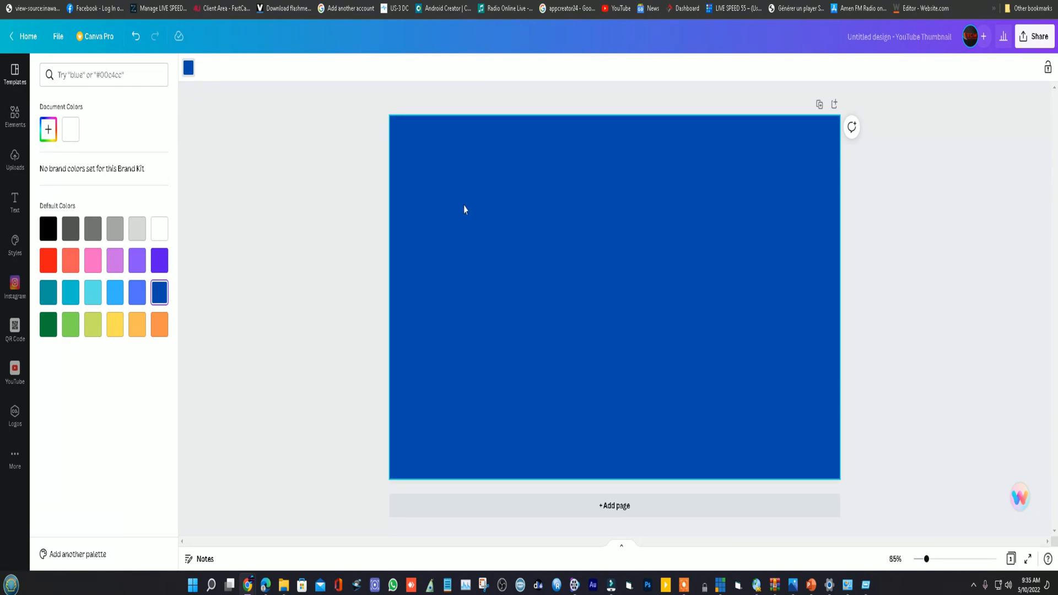
- Add a square shape and stretch it into a full-width band flush with the page's upper edge
{"action": "left_click", "coordinate": [15, 116]}
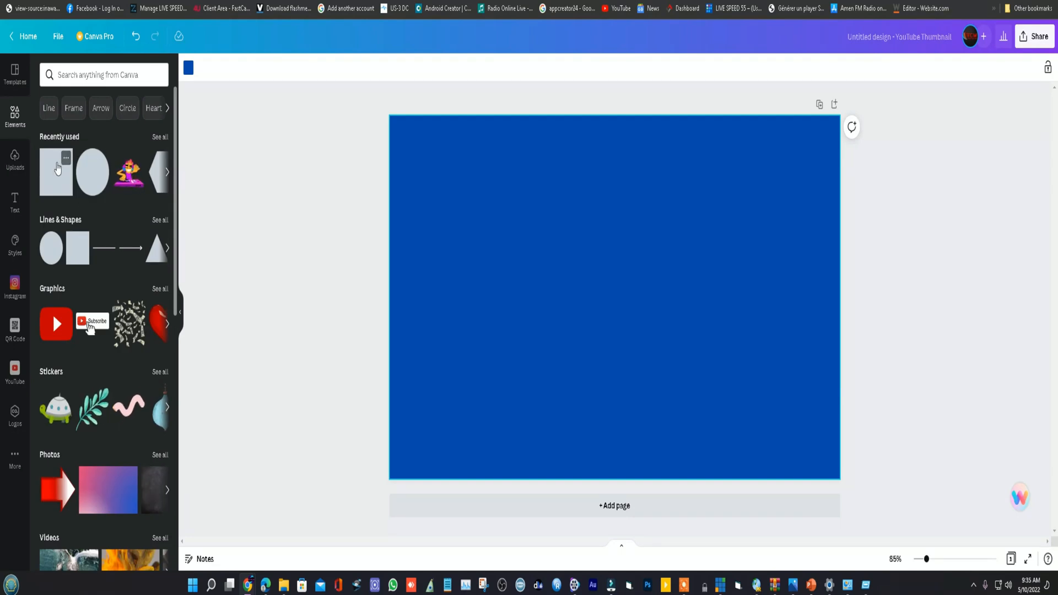
{"action": "left_click", "coordinate": [67, 165]}
{"action": "left_click_drag", "start_coordinate": [614, 389], "coordinate": [614, 246]}
{"action": "left_click_drag", "start_coordinate": [609, 208], "coordinate": [804, 151]}
{"action": "left_click", "coordinate": [754, 211]}
{"action": "left_click", "coordinate": [683, 157]}
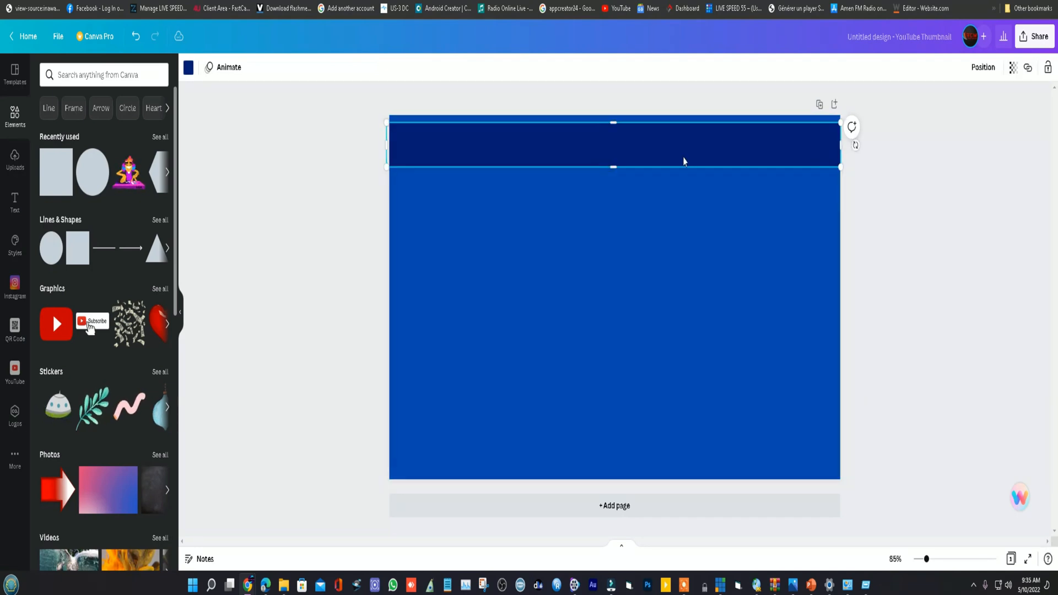
{"action": "left_click_drag", "start_coordinate": [657, 158], "coordinate": [657, 151]}
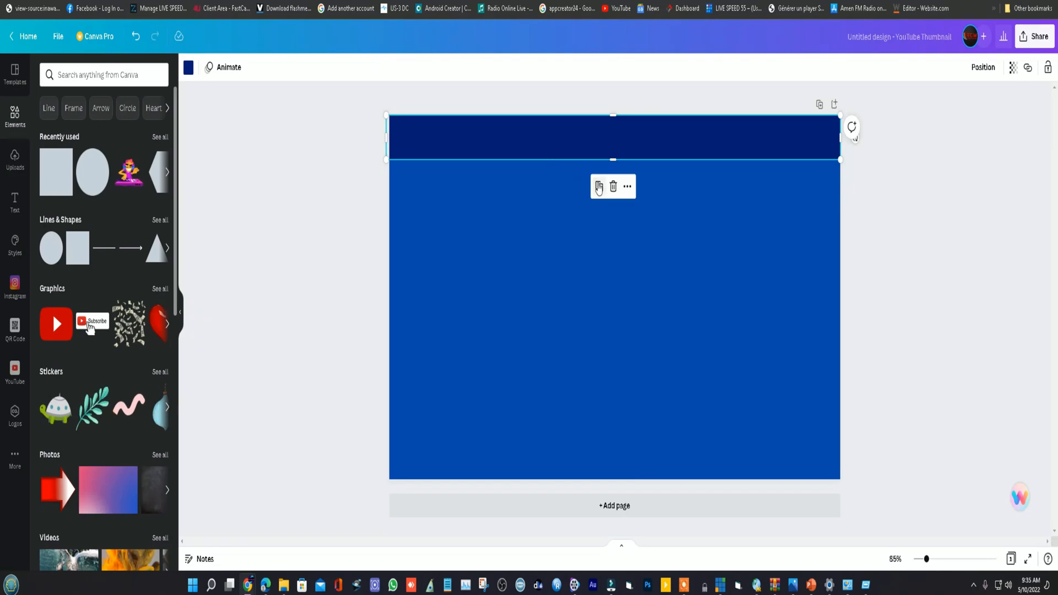
- Duplicate the navy band and colour the copy bright red (#ff1616)
{"action": "left_click", "coordinate": [598, 188]}
{"action": "left_click", "coordinate": [189, 67]}
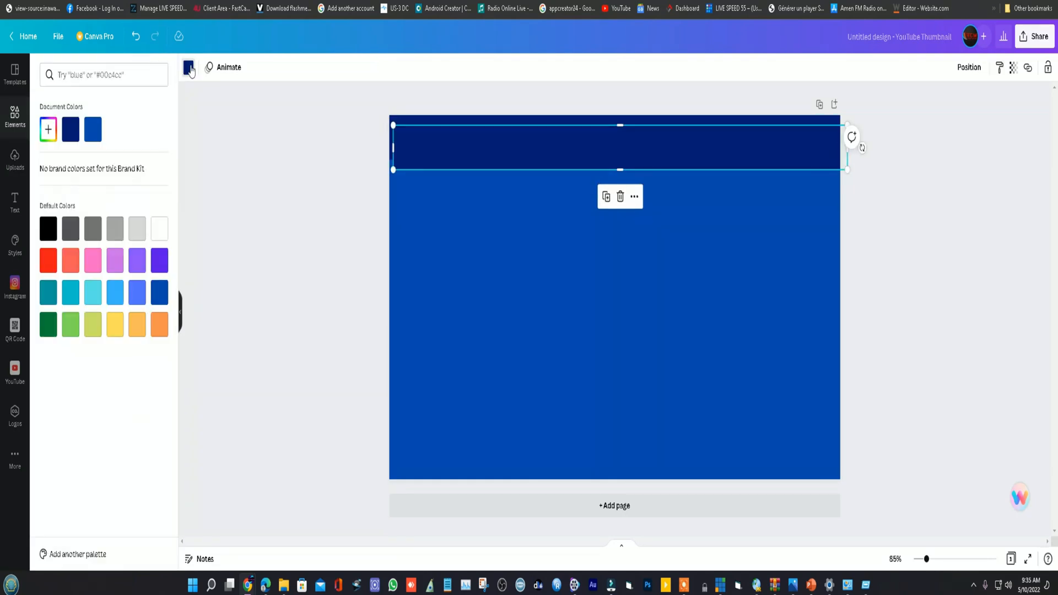
{"action": "left_click", "coordinate": [48, 260]}
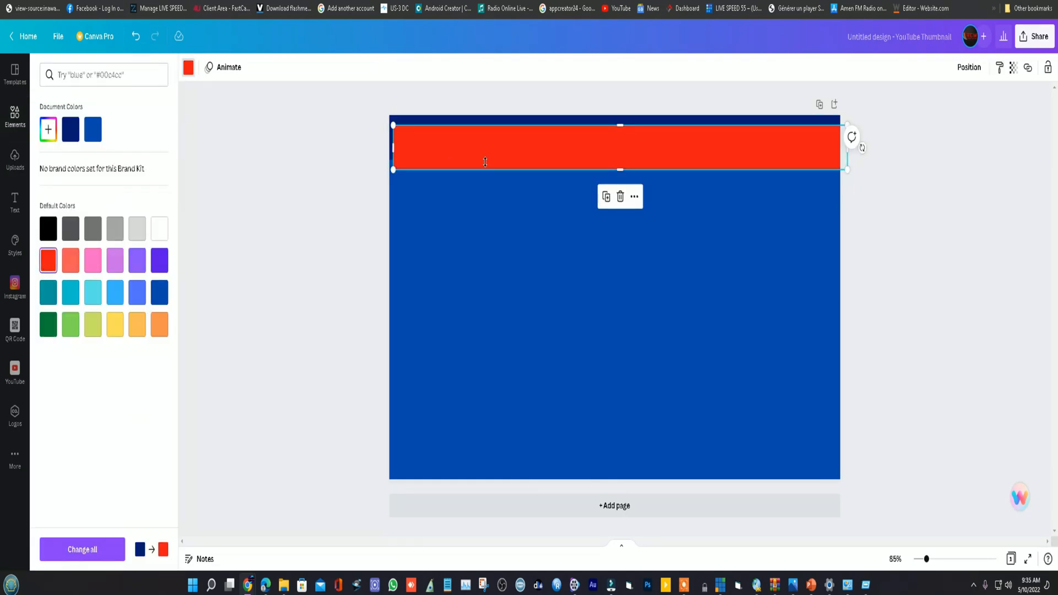
- Resize the red band into a thinner full-width strip overlapping the lower part of the navy band
{"action": "left_click_drag", "start_coordinate": [395, 152], "coordinate": [385, 154]}
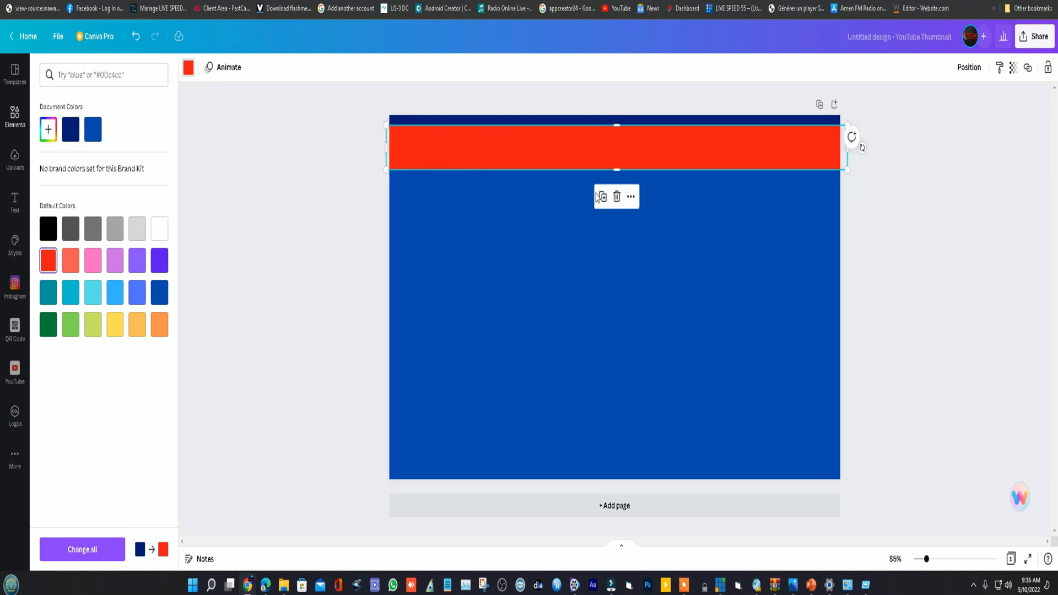
{"action": "left_click_drag", "start_coordinate": [619, 173], "coordinate": [626, 143]}
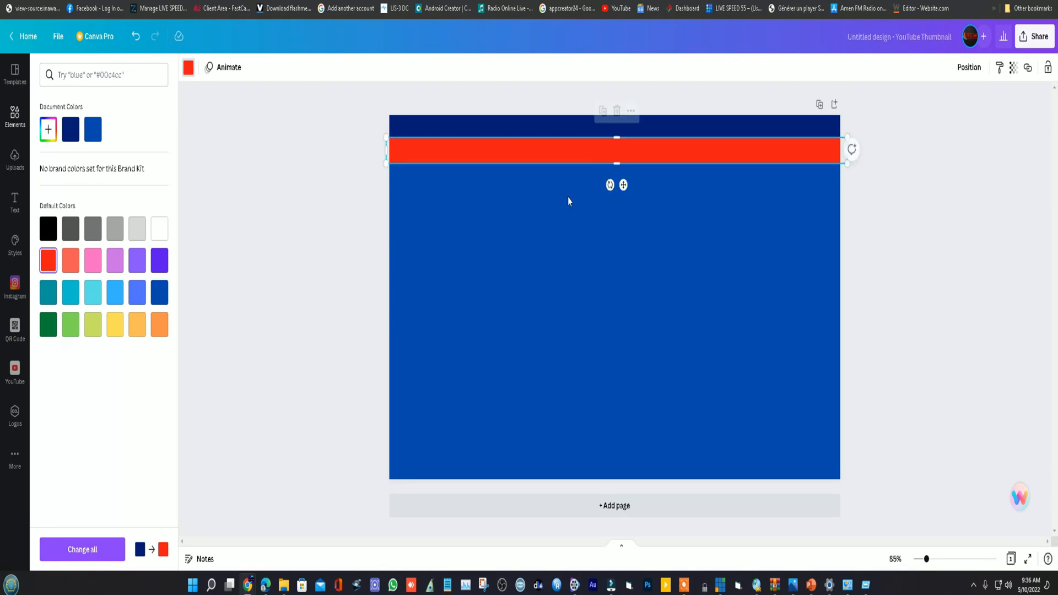
{"action": "left_click", "coordinate": [663, 220]}
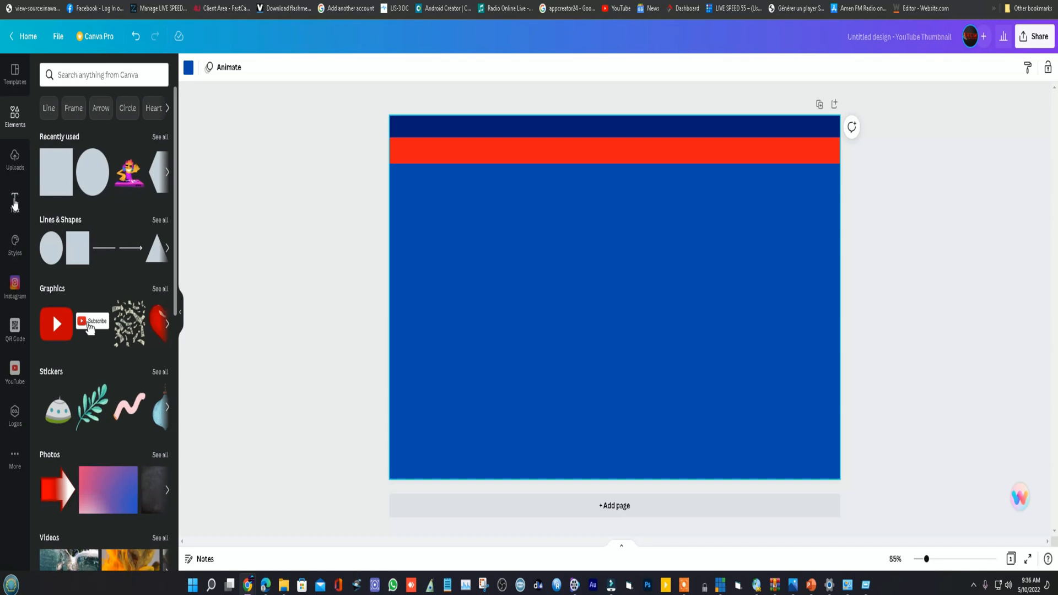
- Browse the font combinations and add the "Spirit Night" text design to the page
{"action": "left_click", "coordinate": [15, 201]}
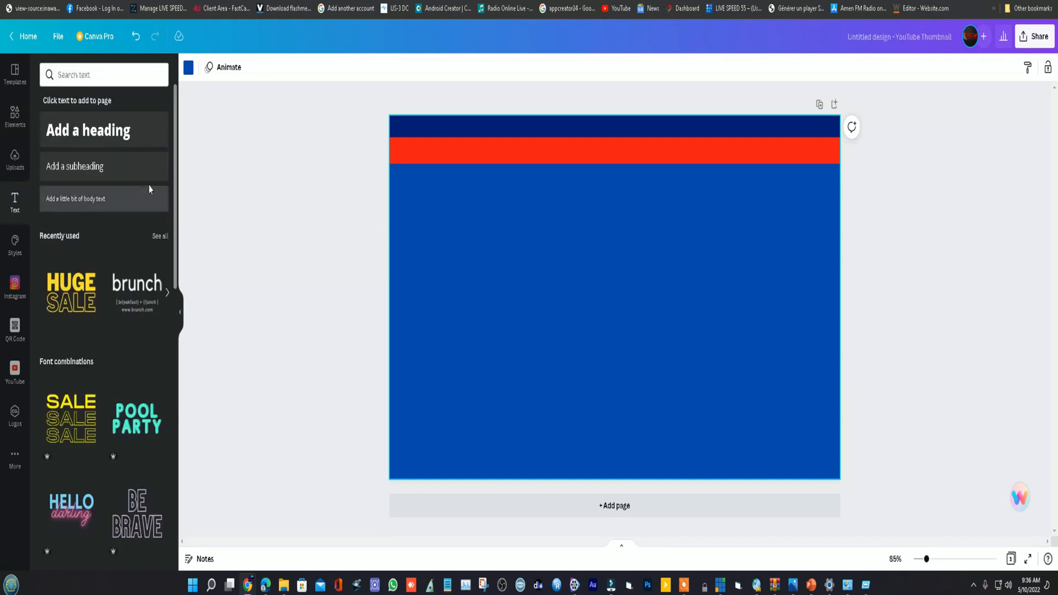
{"action": "scroll", "coordinate": [94, 359], "scroll_direction": "down", "scroll_amount": 1}
{"action": "scroll", "coordinate": [95, 359], "scroll_direction": "down", "scroll_amount": 10}
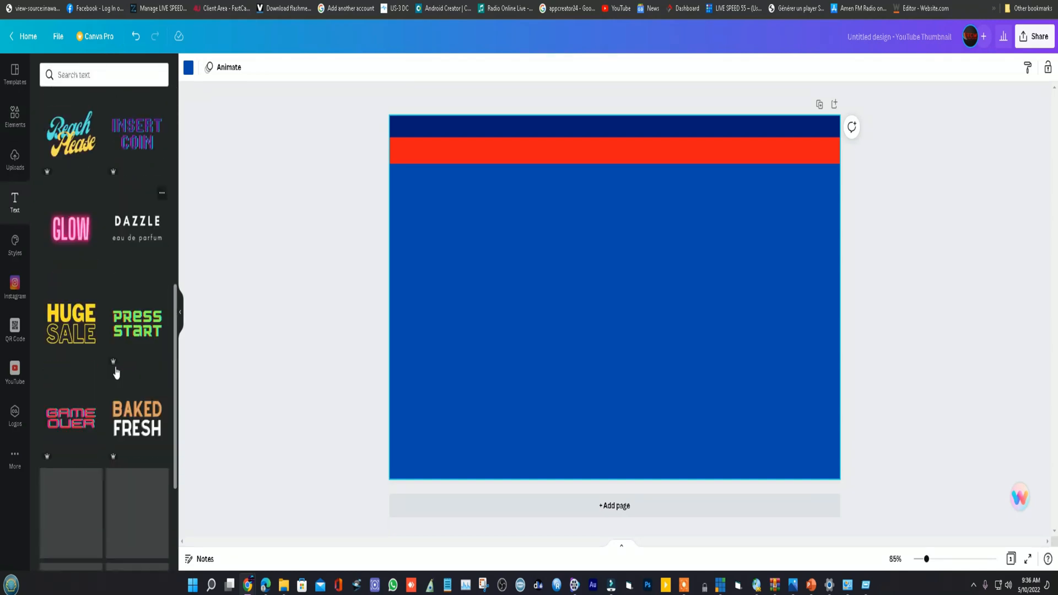
{"action": "scroll", "coordinate": [114, 351], "scroll_direction": "down", "scroll_amount": 10}
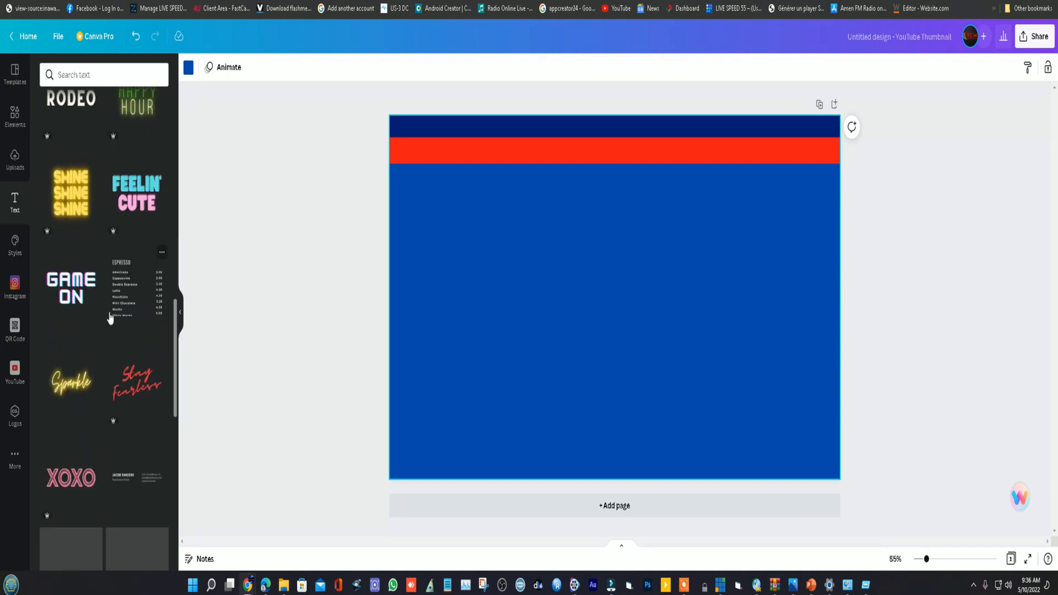
{"action": "scroll", "coordinate": [110, 325], "scroll_direction": "down", "scroll_amount": 6}
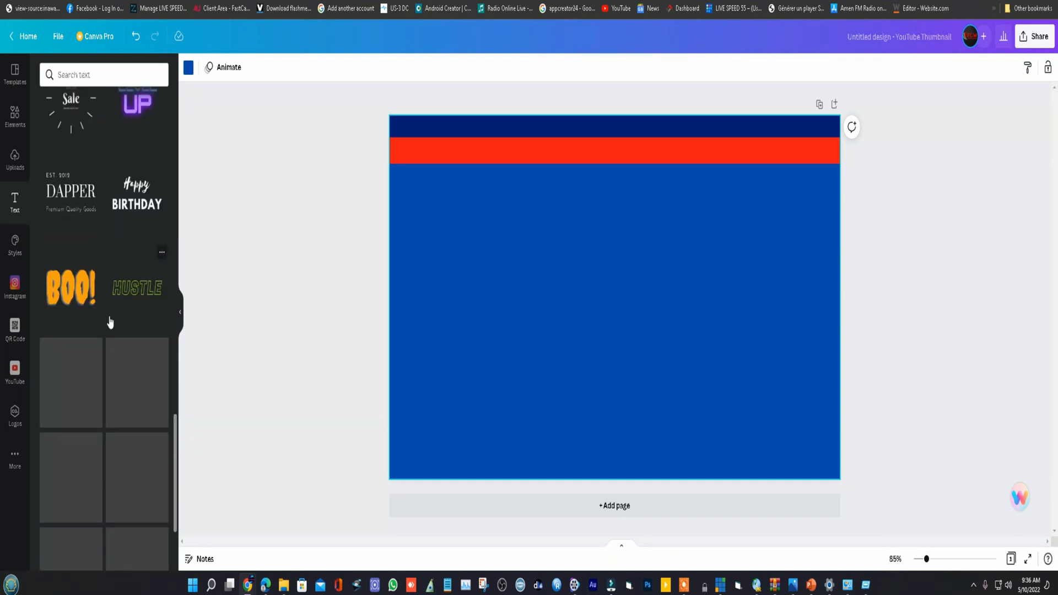
{"action": "scroll", "coordinate": [110, 343], "scroll_direction": "down", "scroll_amount": 8}
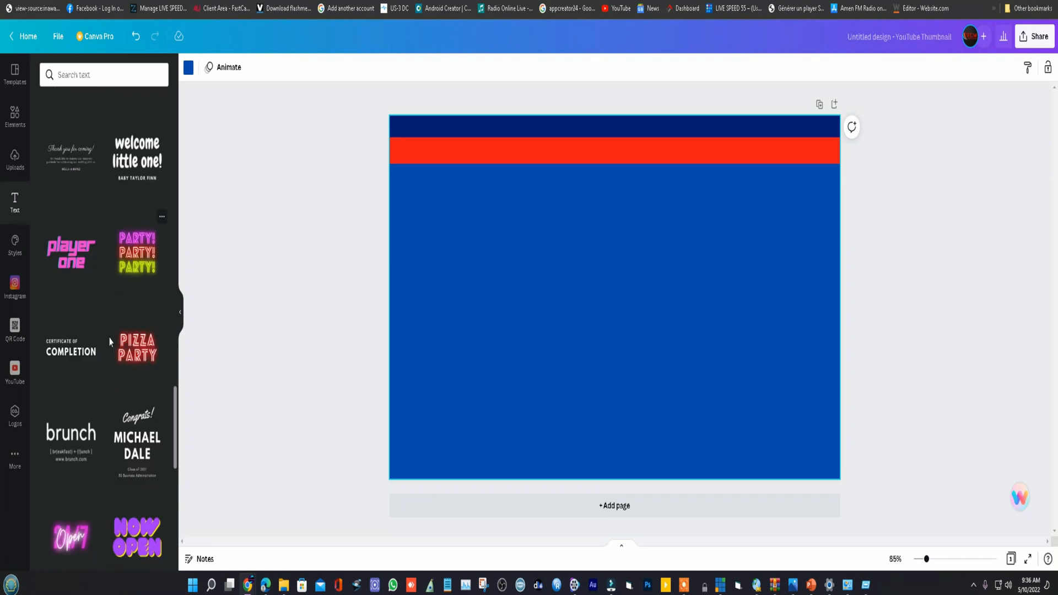
{"action": "scroll", "coordinate": [110, 345], "scroll_direction": "down", "scroll_amount": 5}
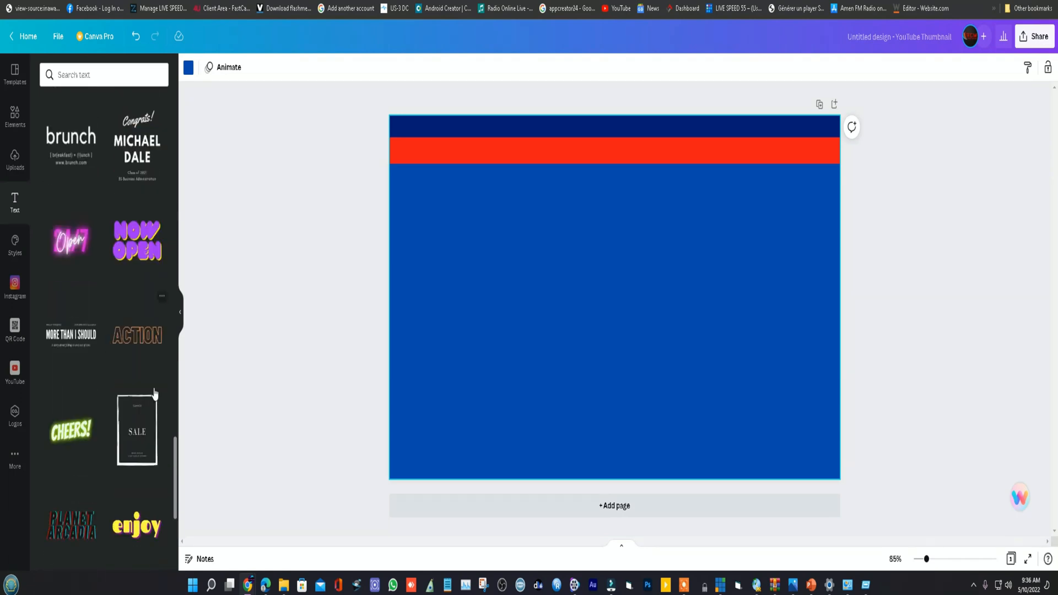
{"action": "scroll", "coordinate": [123, 430], "scroll_direction": "down", "scroll_amount": 2}
{"action": "scroll", "coordinate": [110, 402], "scroll_direction": "down", "scroll_amount": 4}
{"action": "scroll", "coordinate": [96, 388], "scroll_direction": "down", "scroll_amount": 5}
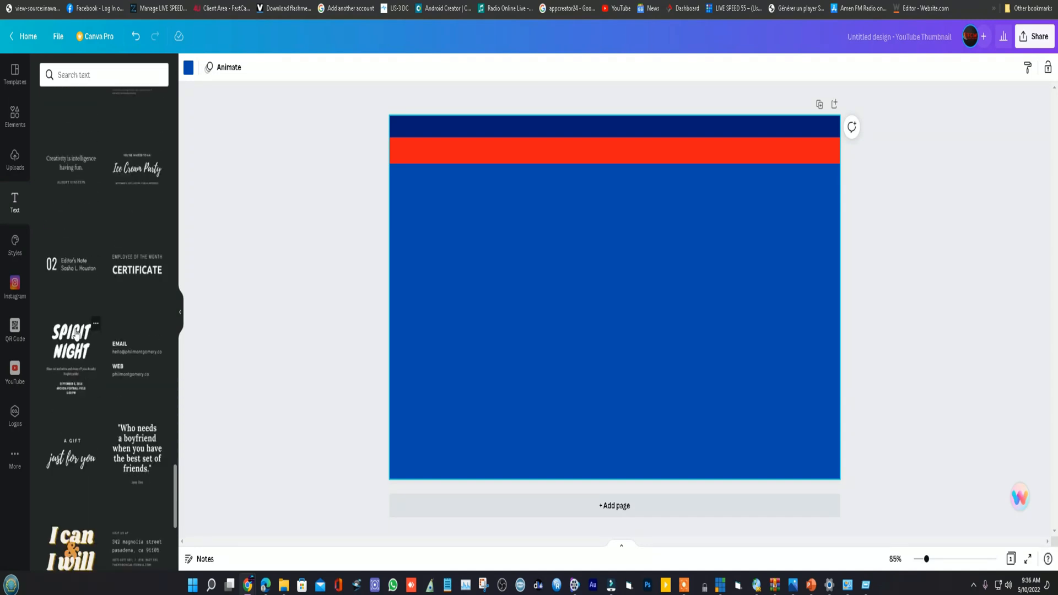
{"action": "left_click", "coordinate": [76, 338]}
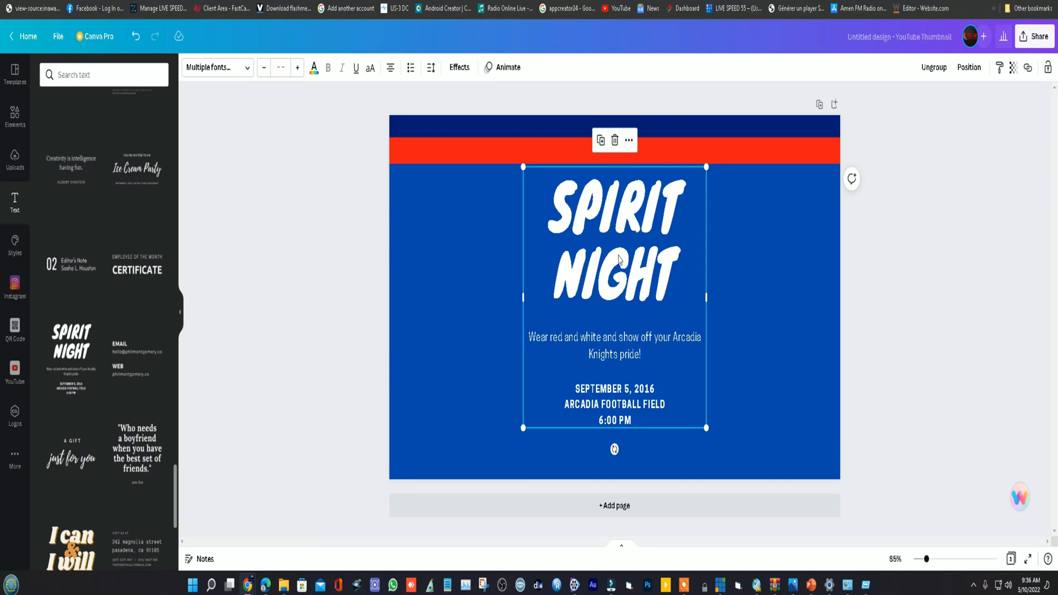
- Ungroup the "Spirit Night" text design and move its tagline to the lower right of the page
{"action": "left_click_drag", "start_coordinate": [628, 209], "coordinate": [606, 218]}
{"action": "left_click", "coordinate": [562, 292]}
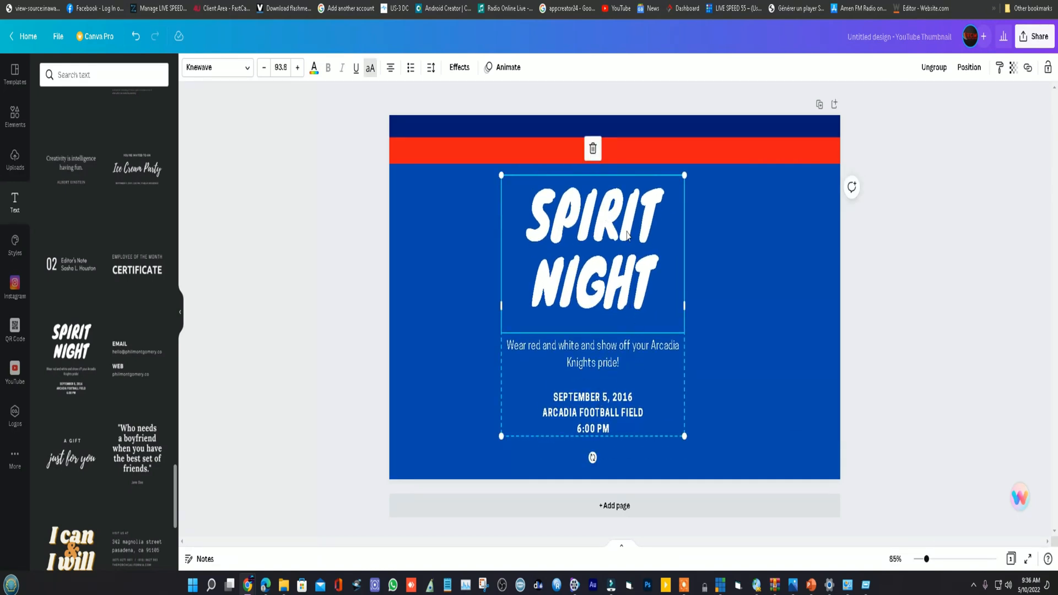
{"action": "left_click", "coordinate": [934, 72]}
{"action": "left_click", "coordinate": [760, 251]}
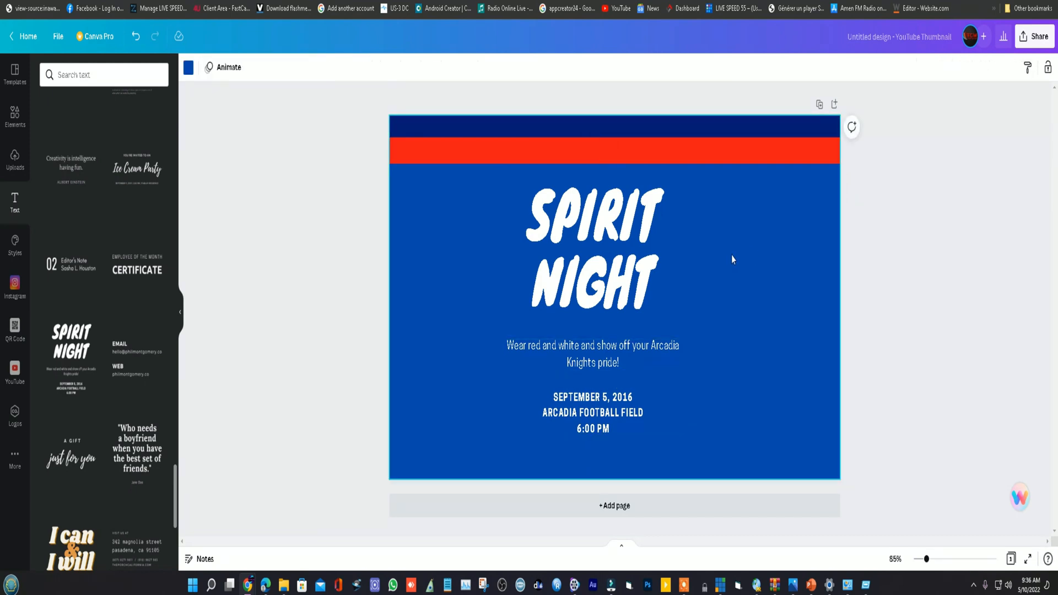
{"action": "left_click", "coordinate": [613, 364]}
{"action": "left_click_drag", "start_coordinate": [615, 363], "coordinate": [749, 437]}
- Move the "Spirit Night" heading slightly down and left and replace its text with "GADE DEGA TV SOU ROKU TV"
{"action": "left_click", "coordinate": [613, 268]}
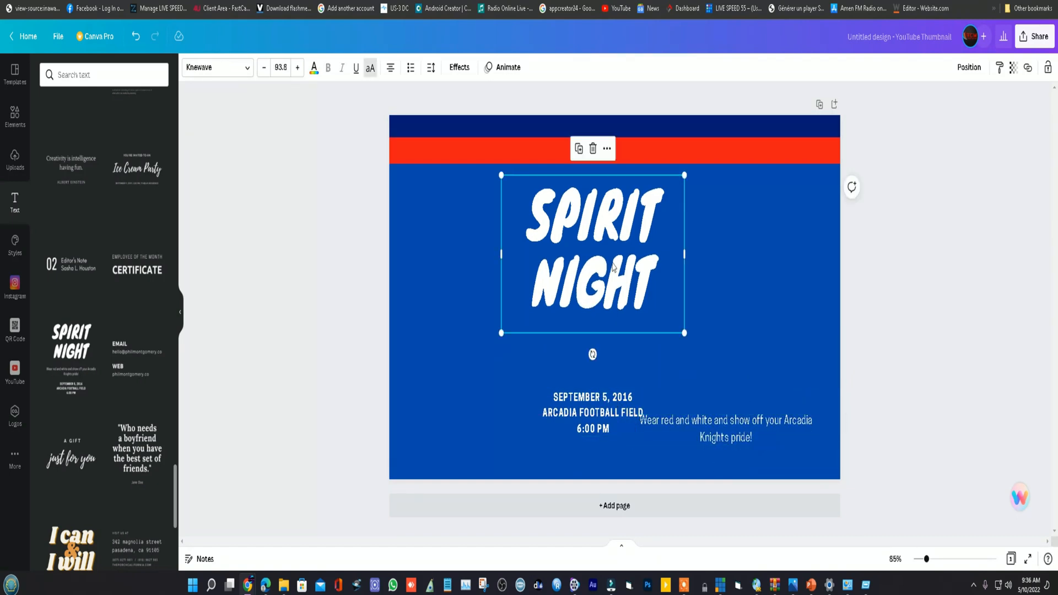
{"action": "left_click_drag", "start_coordinate": [618, 218], "coordinate": [597, 234]}
{"action": "double_click", "coordinate": [596, 234]}
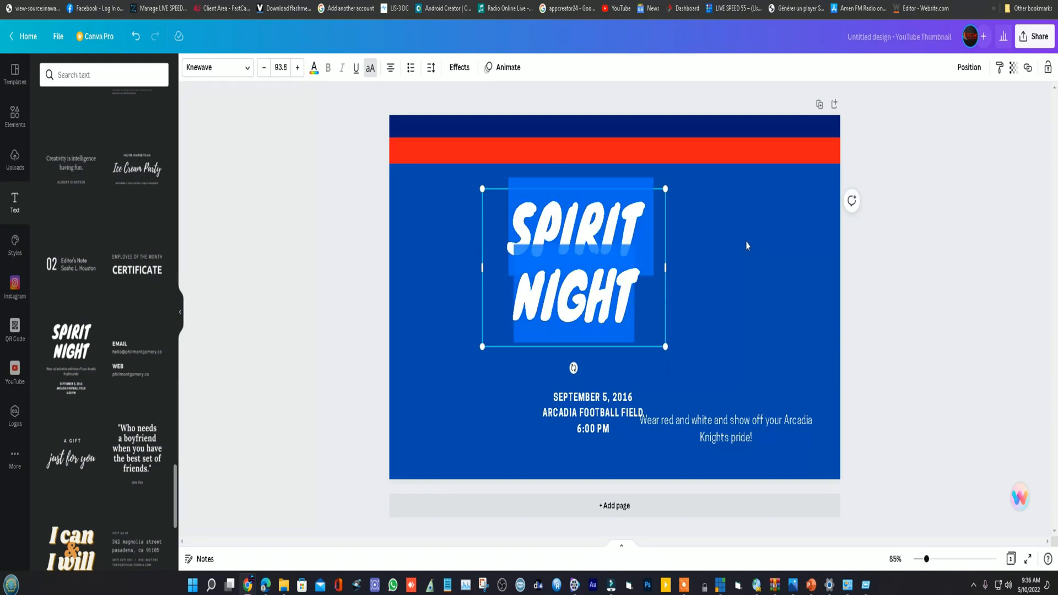
{"action": "type", "text": "GADE"}
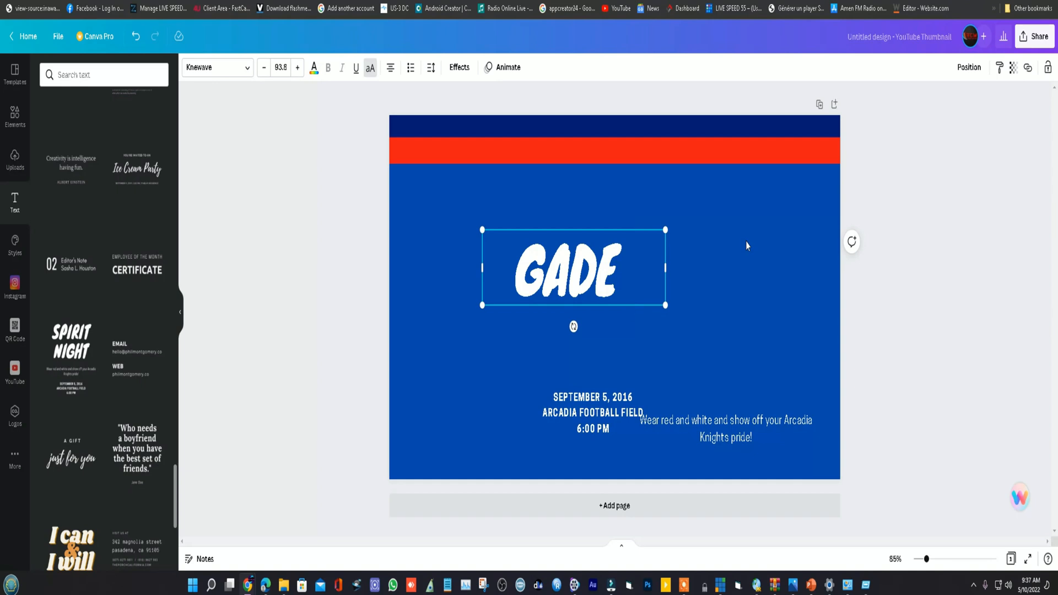
{"action": "type", "text": "DEG"}
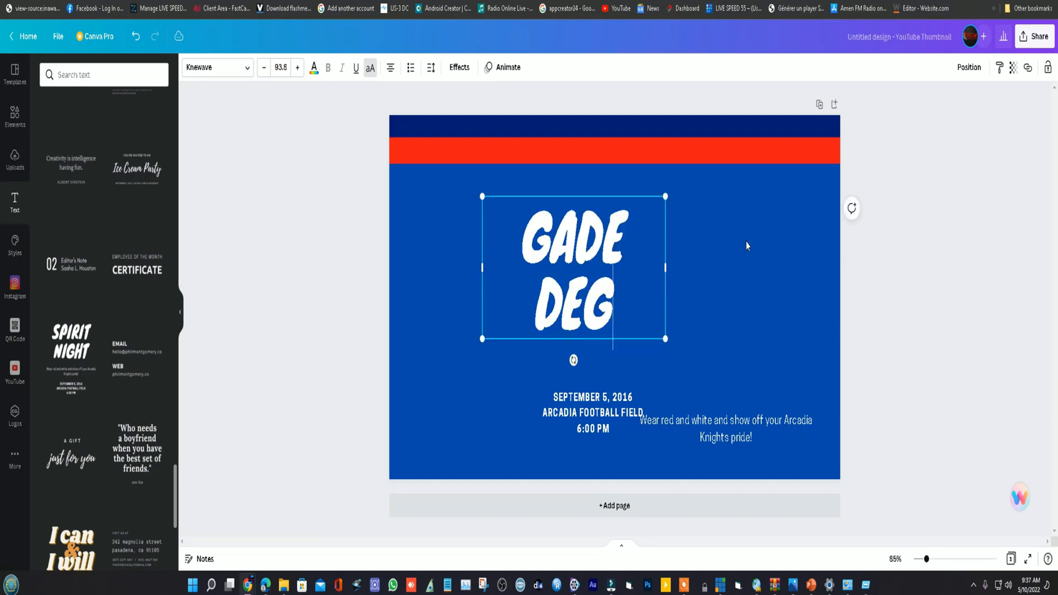
{"action": "type", "text": "A TV"}
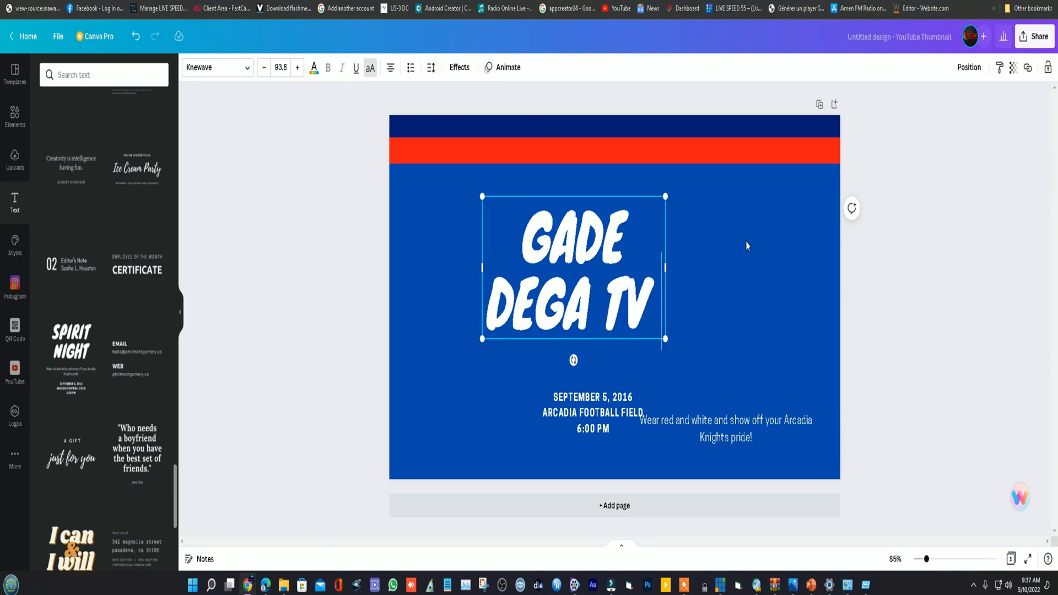
{"action": "type", "text": " SOU"}
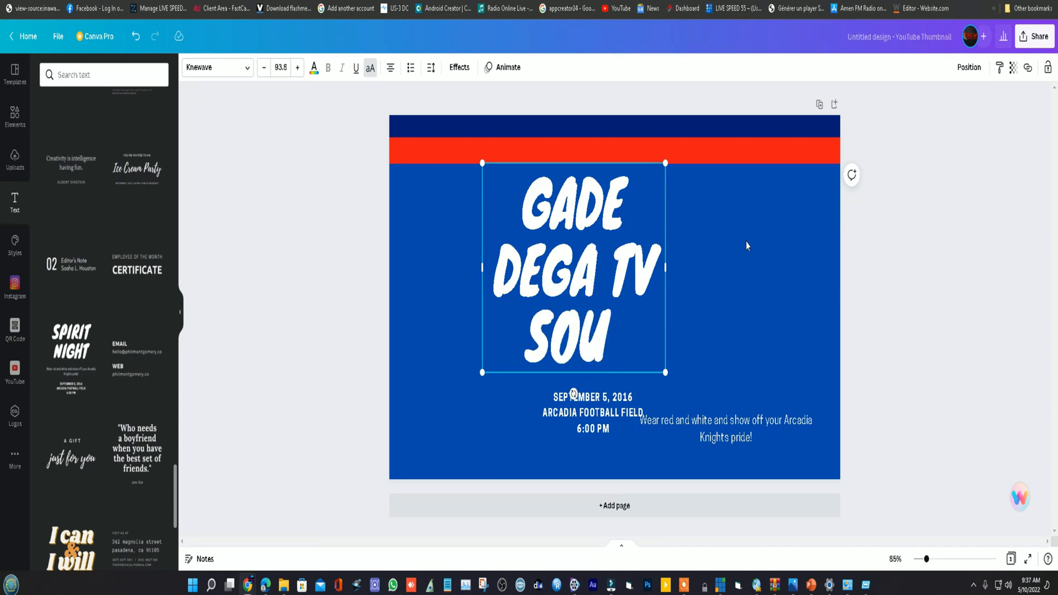
{"action": "type", "text": " RO"}
{"action": "type", "text": "K"}
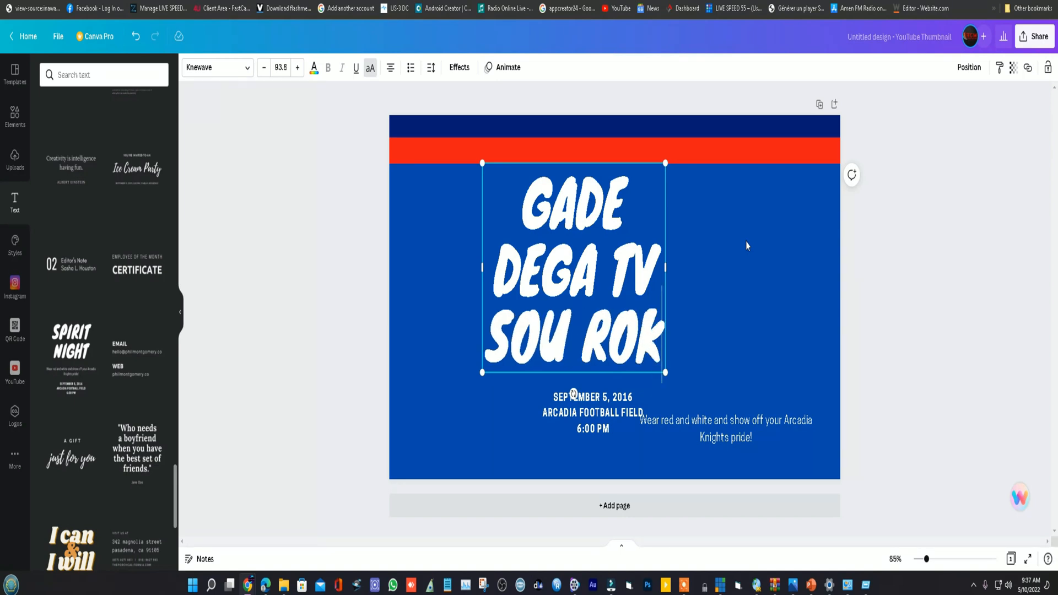
{"action": "type", "text": "U"}
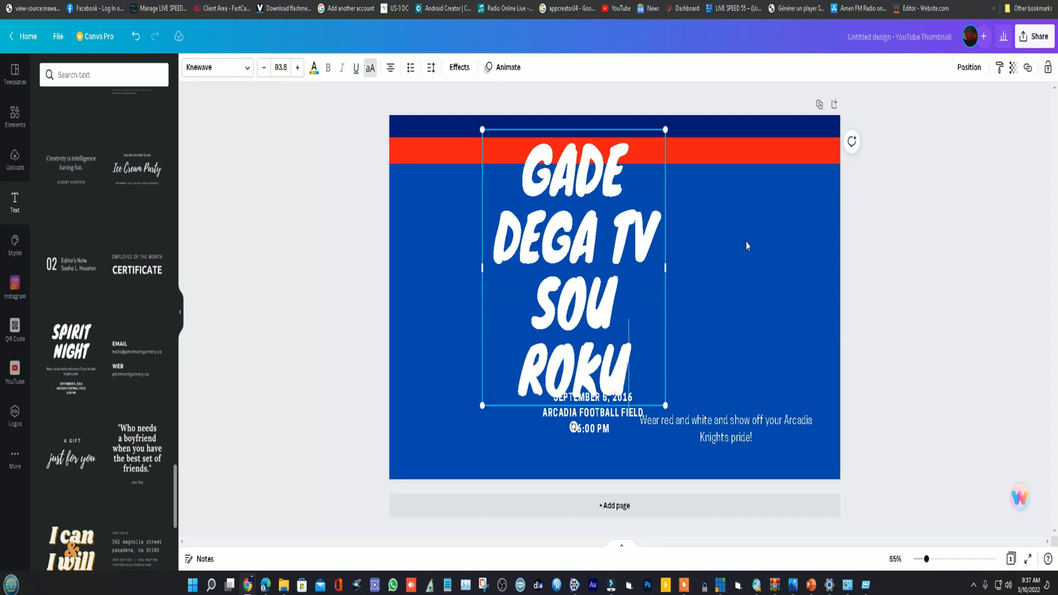
{"action": "type", "text": " TV"}
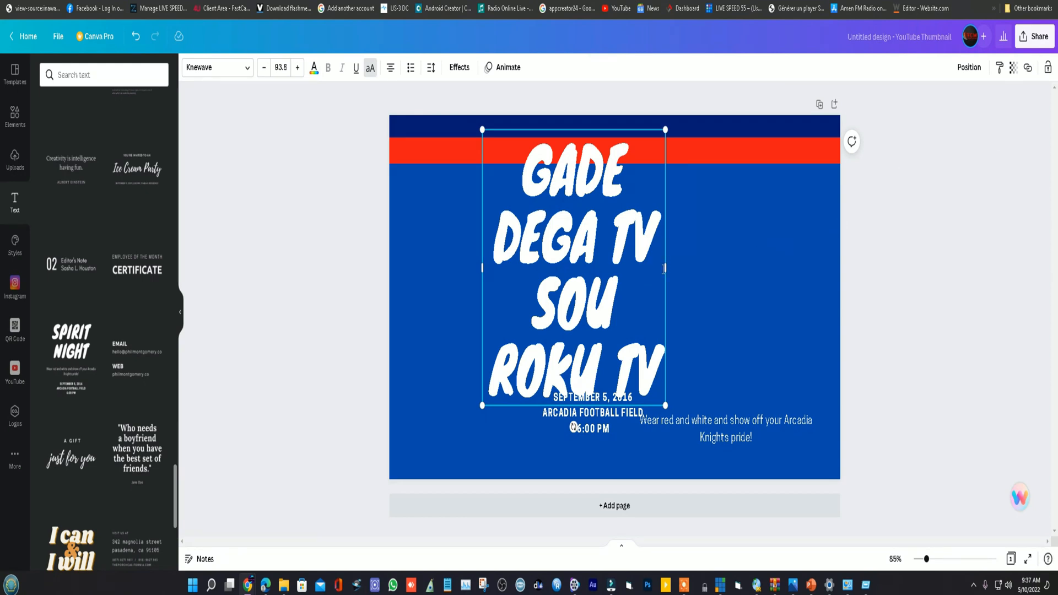
- Widen the title's text box until the text fits on one line and move it across the page just below the red band
{"action": "left_click_drag", "start_coordinate": [682, 262], "coordinate": [1036, 251]}
{"action": "left_click", "coordinate": [715, 212]}
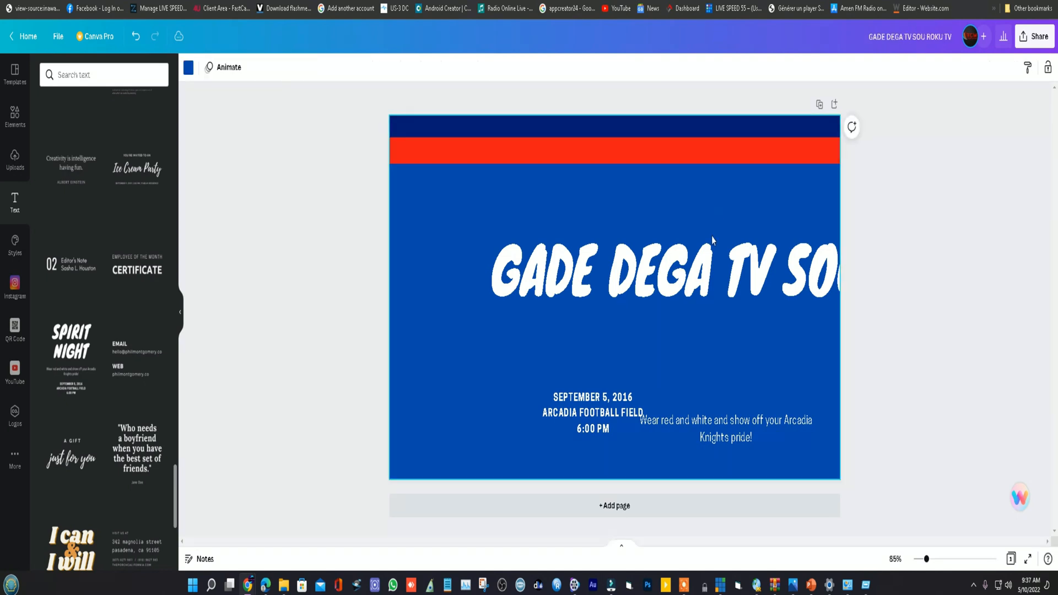
{"action": "left_click", "coordinate": [753, 259]}
{"action": "left_click_drag", "start_coordinate": [752, 259], "coordinate": [625, 226]}
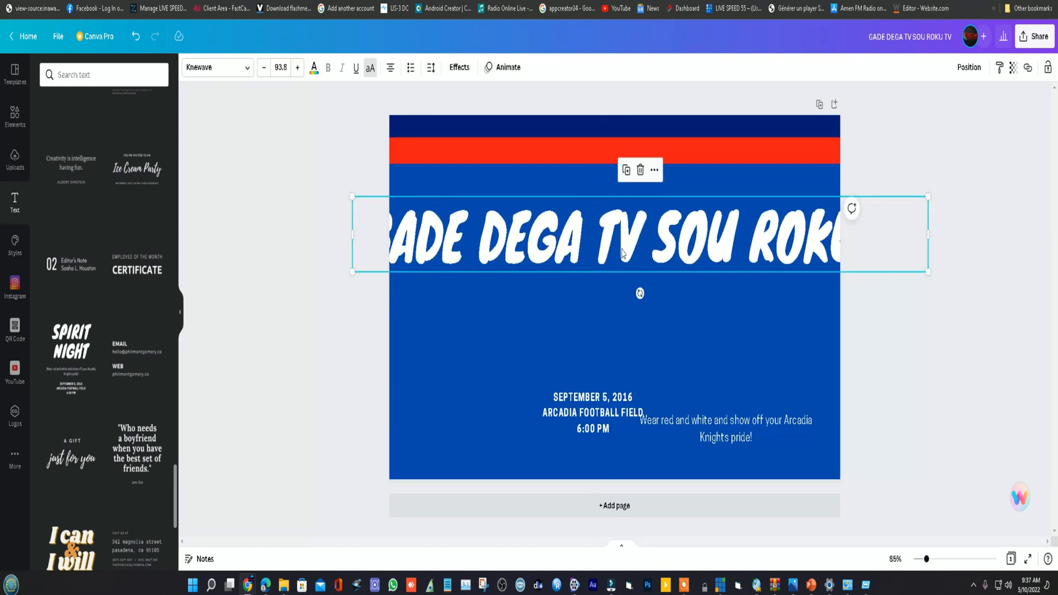
- Change the title's font to Agrandir Black and narrow its text box to end inside the page's right edge
{"action": "left_click", "coordinate": [245, 70]}
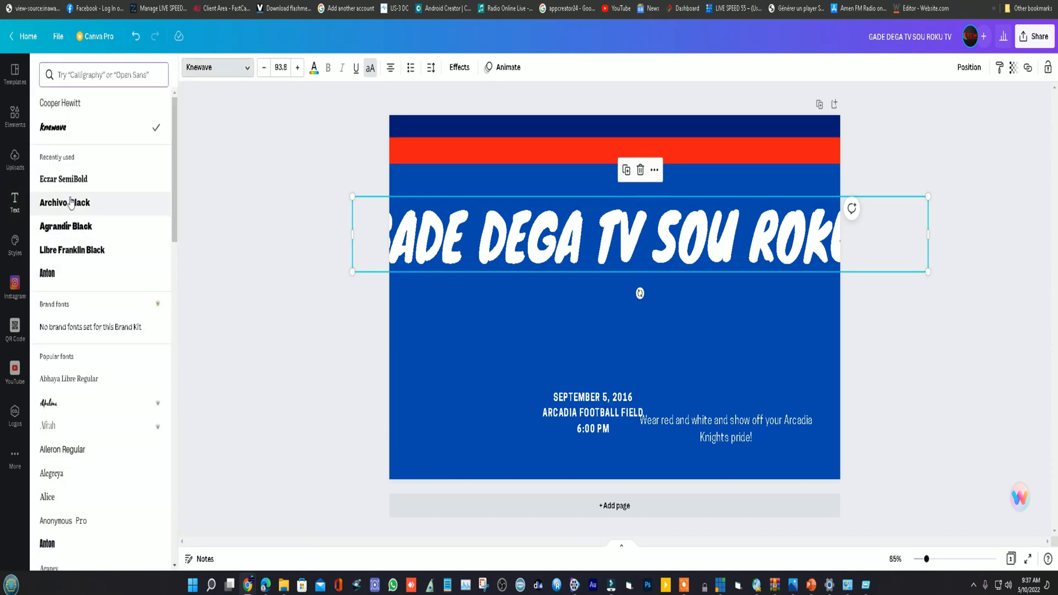
{"action": "left_click", "coordinate": [66, 227]}
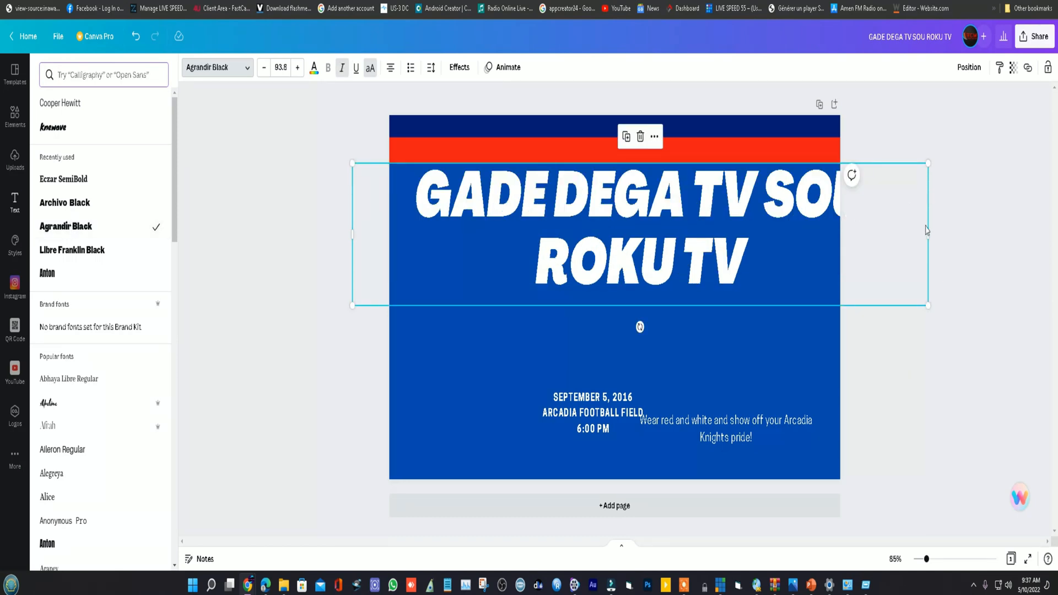
{"action": "left_click_drag", "start_coordinate": [929, 168], "coordinate": [829, 168]}
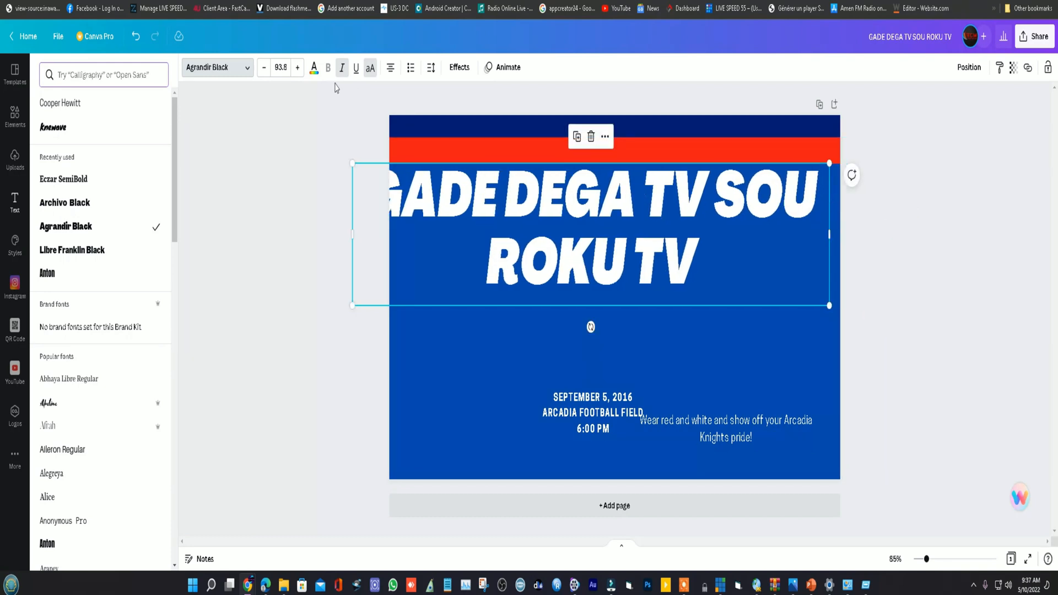
- Reduce the title's font size to 80.8 and reposition it directly under the red band
{"action": "left_click", "coordinate": [264, 68]}
{"action": "left_click", "coordinate": [264, 68]}
{"action": "left_click", "coordinate": [264, 69]}
{"action": "left_click", "coordinate": [264, 68]}
{"action": "left_click", "coordinate": [263, 68]}
{"action": "left_click", "coordinate": [264, 69]}
{"action": "left_click", "coordinate": [264, 68]}
{"action": "left_click", "coordinate": [264, 69]}
{"action": "left_click", "coordinate": [264, 69]}
{"action": "left_click", "coordinate": [264, 68]}
{"action": "left_click", "coordinate": [264, 68]}
{"action": "left_click", "coordinate": [264, 69]}
{"action": "left_click", "coordinate": [264, 69]}
{"action": "left_click_drag", "start_coordinate": [619, 206], "coordinate": [626, 197]}
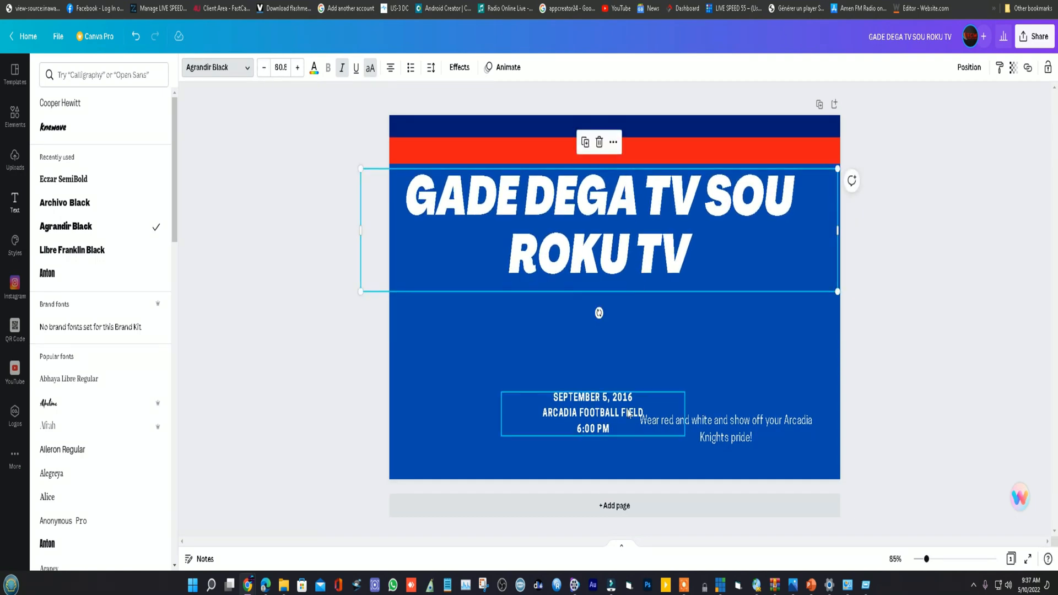
- Delete the leftover date-and-venue text and the tagline from the page
{"action": "left_click_drag", "start_coordinate": [620, 414], "coordinate": [752, 355]}
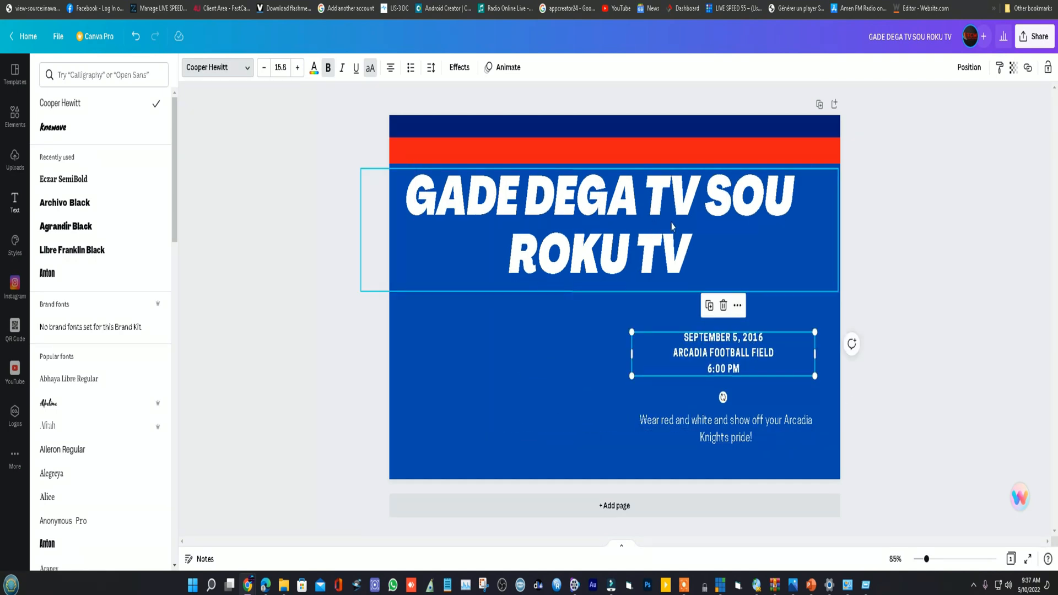
{"action": "left_click", "coordinate": [721, 306]}
{"action": "left_click", "coordinate": [716, 422]}
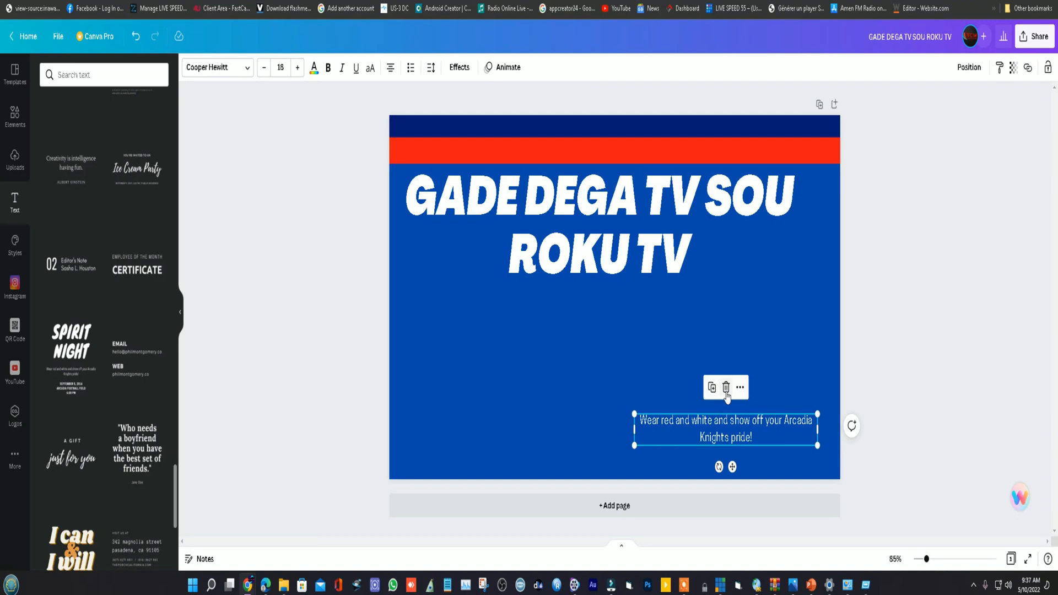
{"action": "left_click", "coordinate": [726, 389]}
{"action": "left_click", "coordinate": [678, 259]}
{"action": "left_click", "coordinate": [676, 258]}
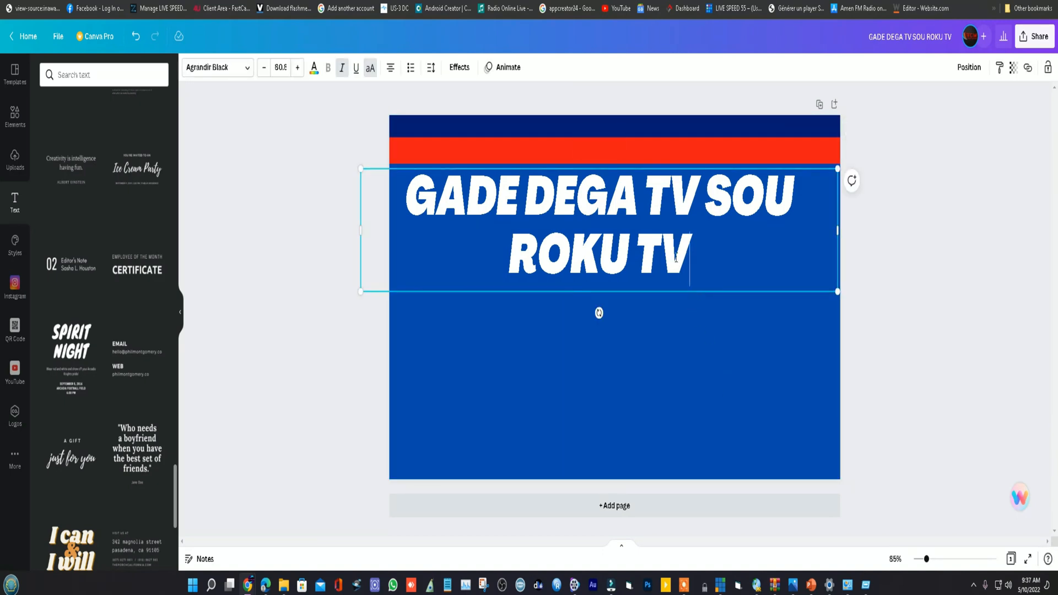
{"action": "left_click", "coordinate": [690, 349]}
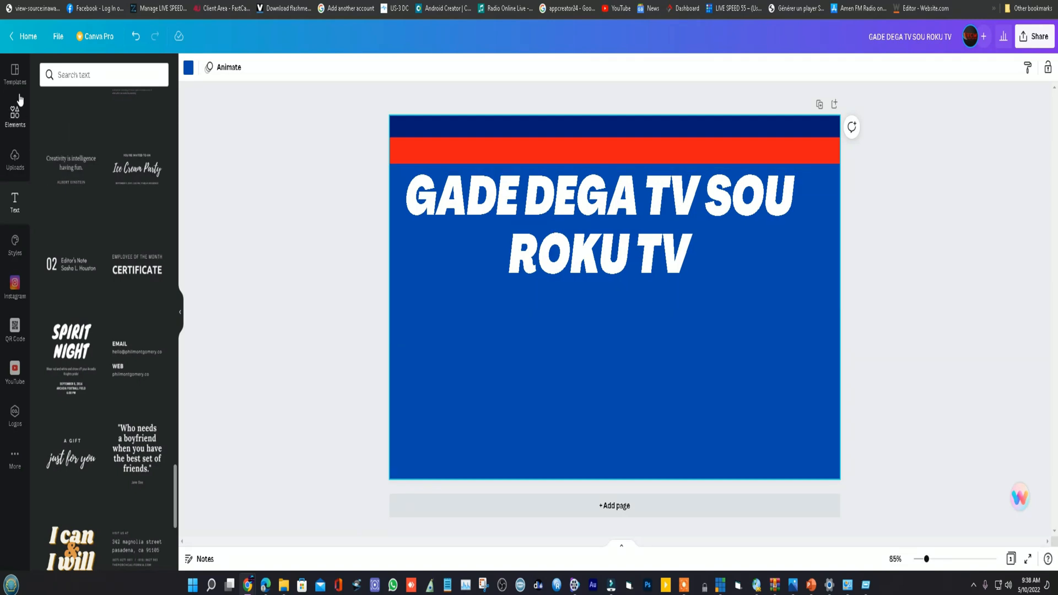
- Search the elements library for "TV"
{"action": "left_click", "coordinate": [15, 116]}
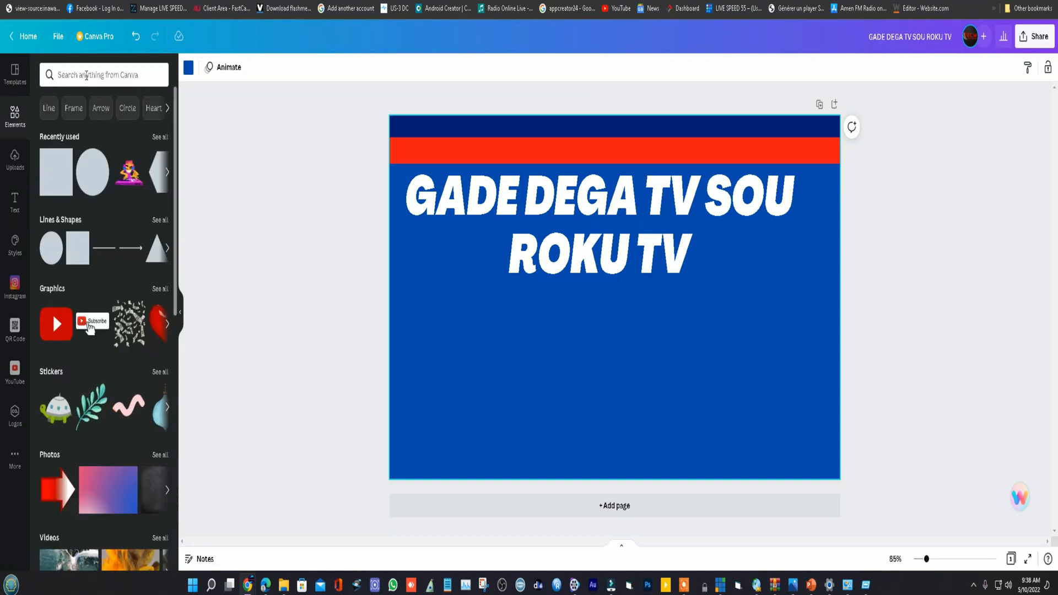
{"action": "left_click", "coordinate": [87, 76]}
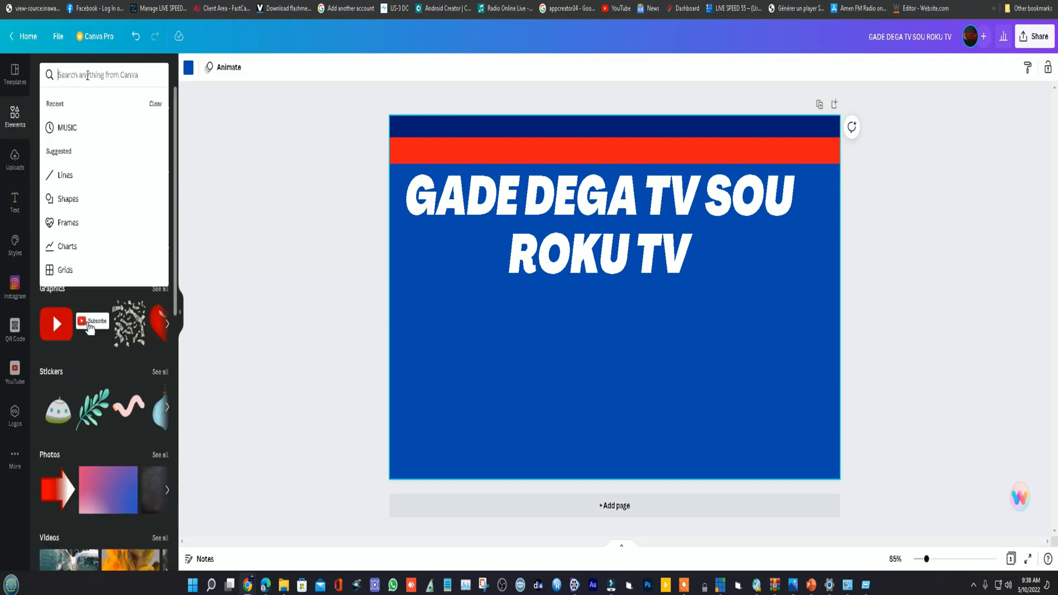
{"action": "type", "text": "TV"}
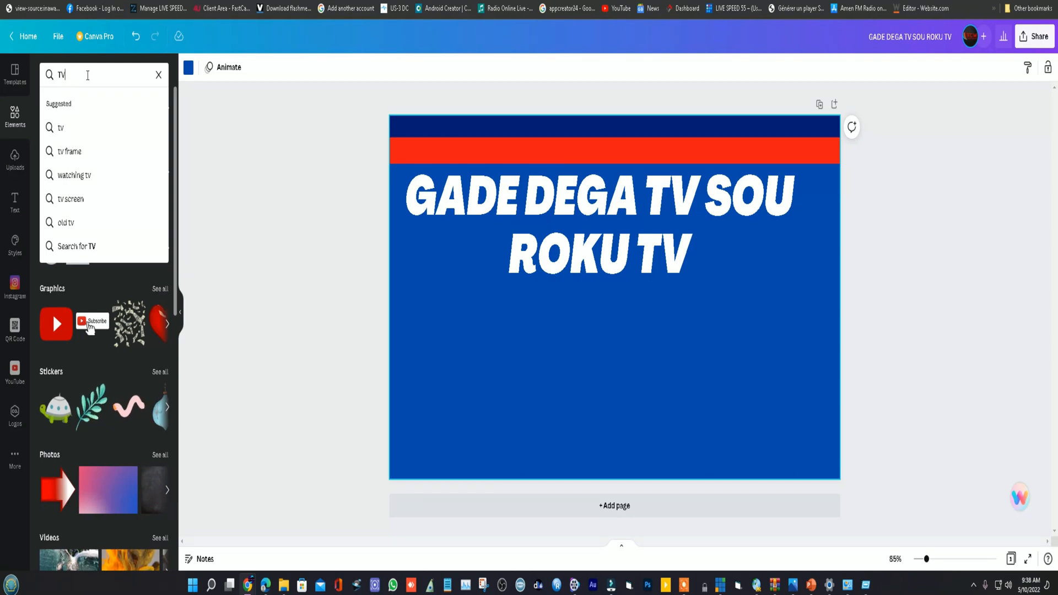
{"action": "key", "text": "Return"}
- Look through the "TV" element results for a picture that suits the thumbnail
{"action": "scroll", "coordinate": [103, 283], "scroll_direction": "down", "scroll_amount": 5}
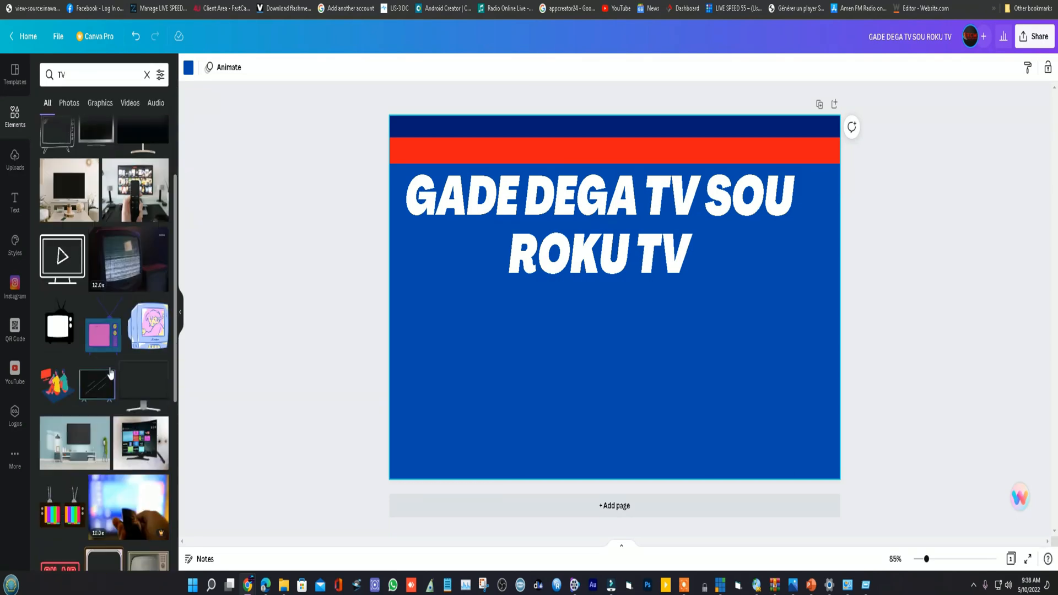
{"action": "scroll", "coordinate": [70, 411], "scroll_direction": "down", "scroll_amount": 2}
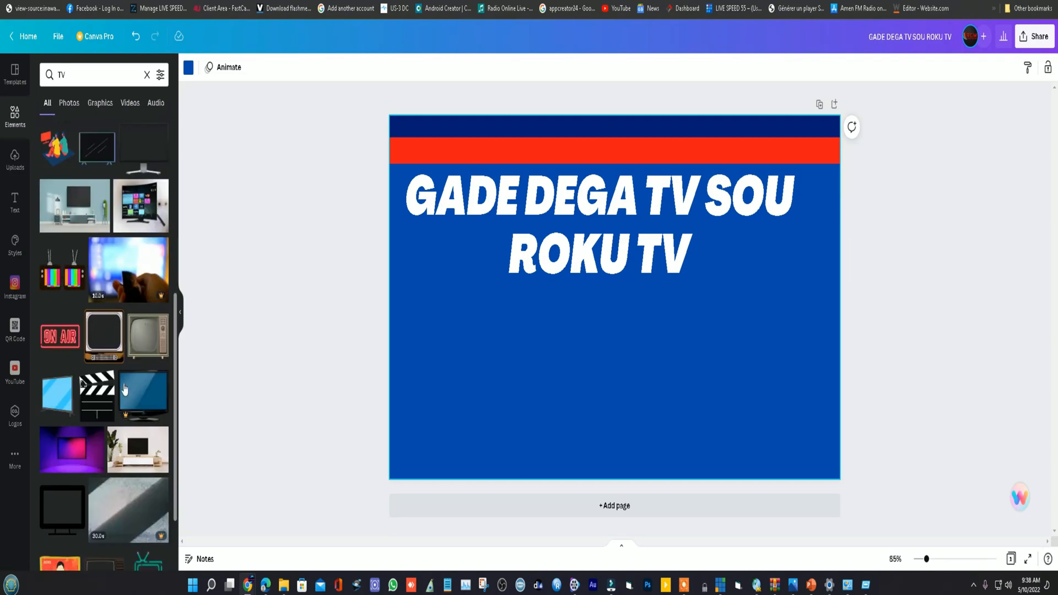
{"action": "scroll", "coordinate": [104, 387], "scroll_direction": "down", "scroll_amount": 7}
{"action": "scroll", "coordinate": [104, 386], "scroll_direction": "down", "scroll_amount": 3}
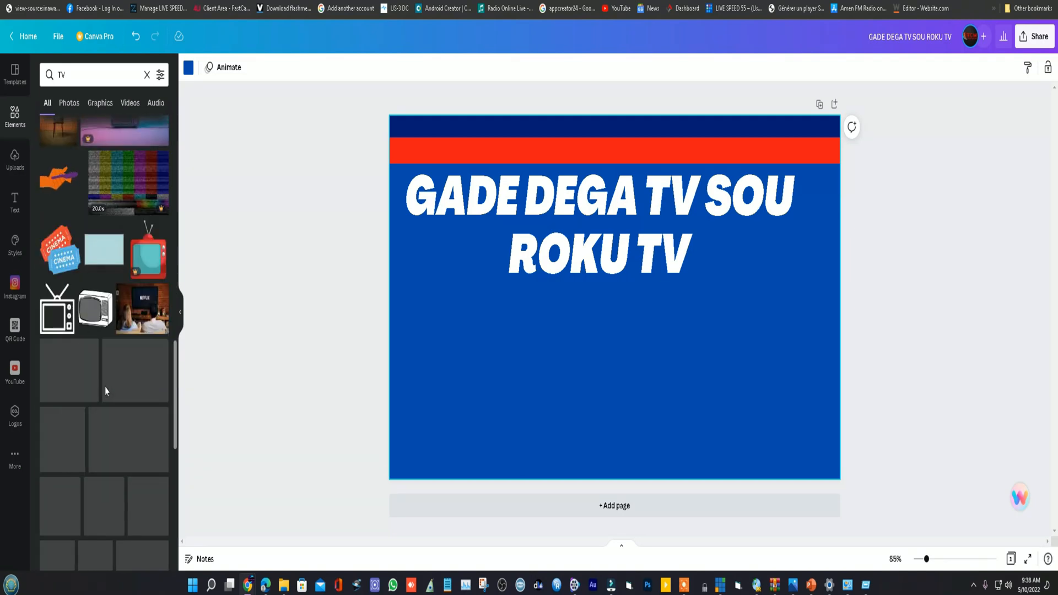
{"action": "scroll", "coordinate": [116, 408], "scroll_direction": "down", "scroll_amount": 3}
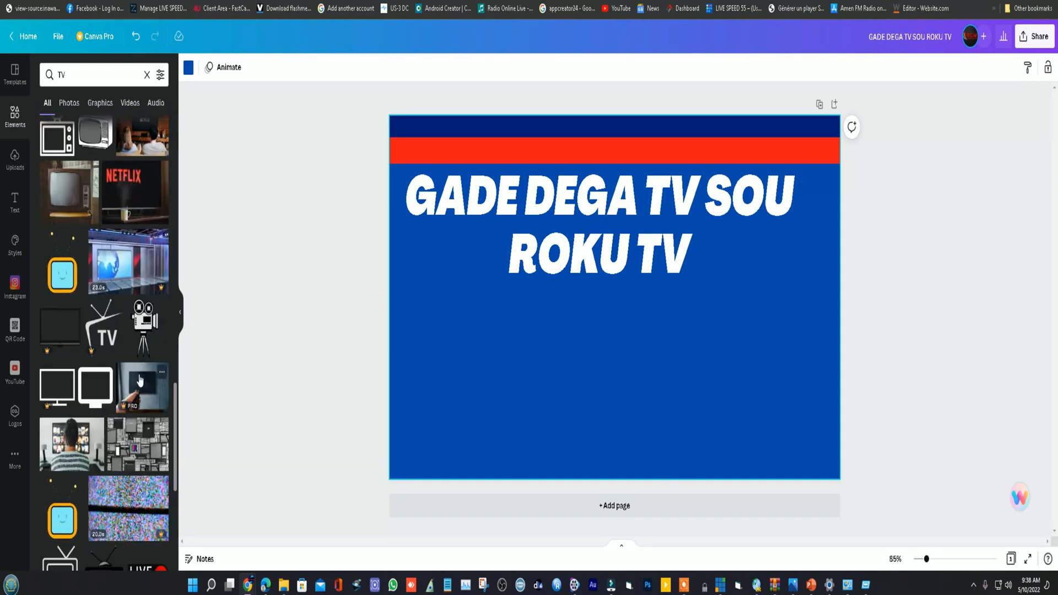
{"action": "scroll", "coordinate": [124, 347], "scroll_direction": "down", "scroll_amount": 1}
{"action": "scroll", "coordinate": [131, 290], "scroll_direction": "down", "scroll_amount": 4}
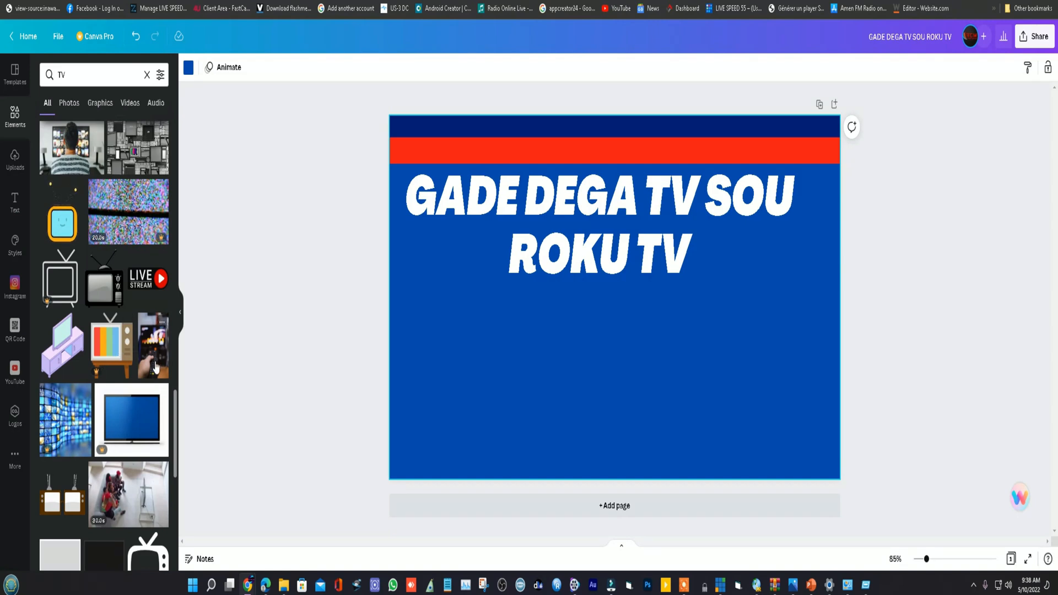
{"action": "scroll", "coordinate": [155, 368], "scroll_direction": "down", "scroll_amount": 10}
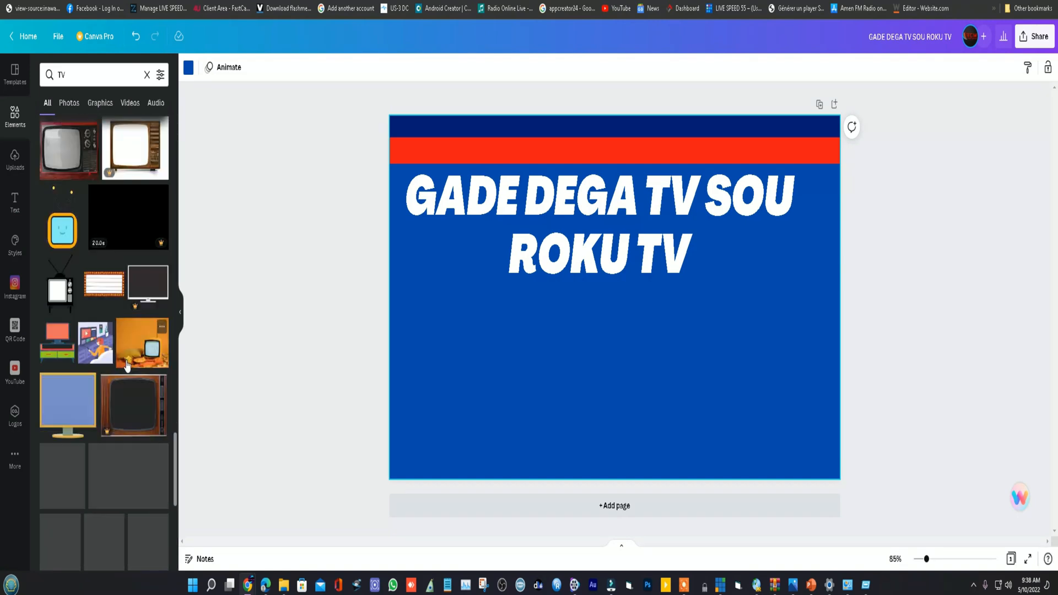
{"action": "scroll", "coordinate": [126, 365], "scroll_direction": "down", "scroll_amount": 3}
{"action": "scroll", "coordinate": [127, 364], "scroll_direction": "down", "scroll_amount": 3}
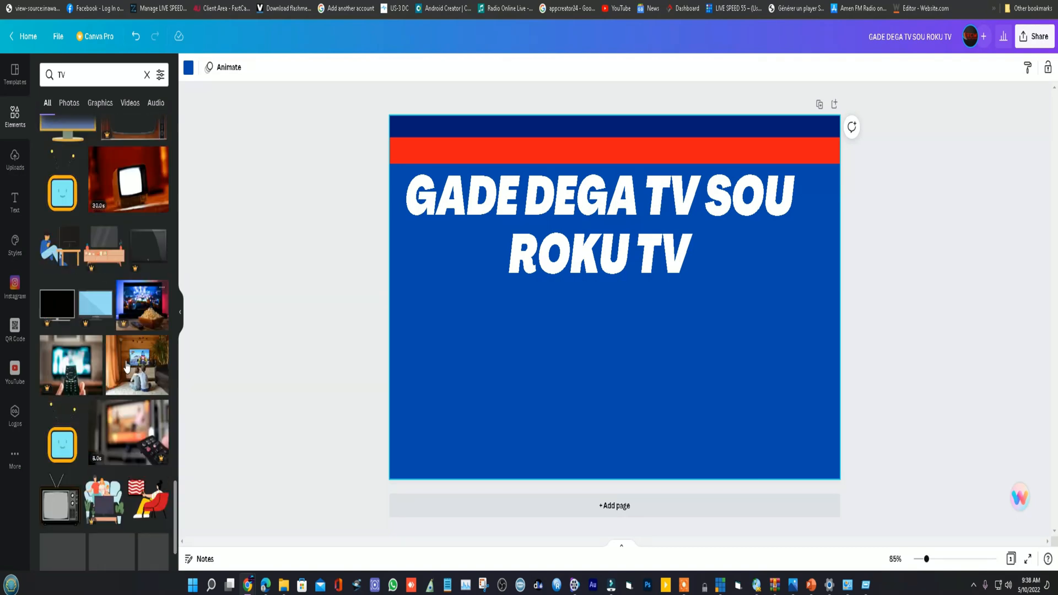
{"action": "scroll", "coordinate": [126, 365], "scroll_direction": "down", "scroll_amount": 1}
{"action": "scroll", "coordinate": [127, 365], "scroll_direction": "down", "scroll_amount": 3}
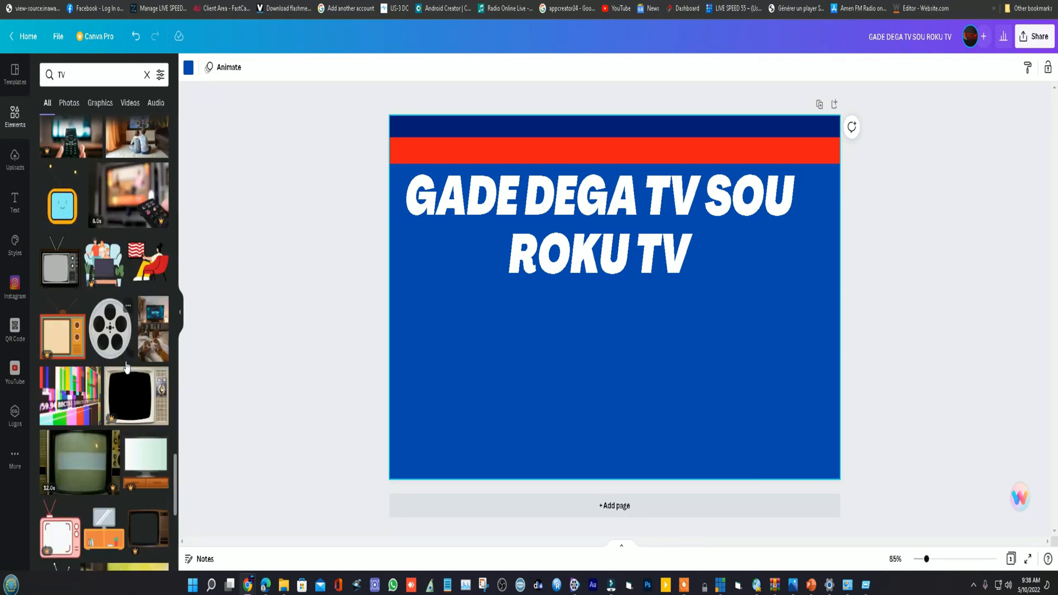
{"action": "scroll", "coordinate": [127, 366], "scroll_direction": "up", "scroll_amount": 5}
- Change the elements search term to "WATCH TV" and run the search
{"action": "left_click", "coordinate": [67, 75]}
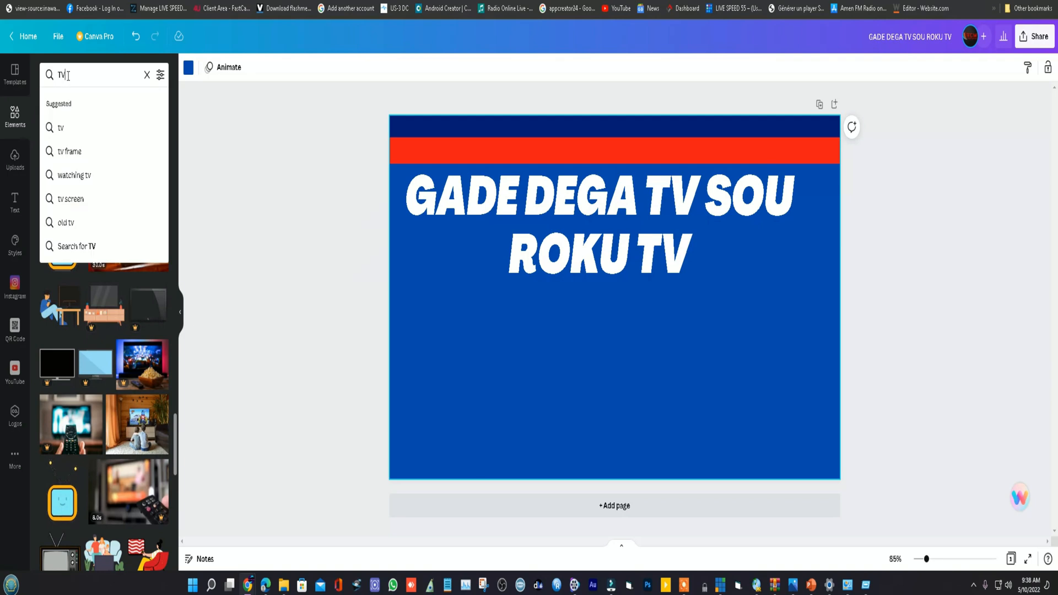
{"action": "left_click", "coordinate": [57, 76]}
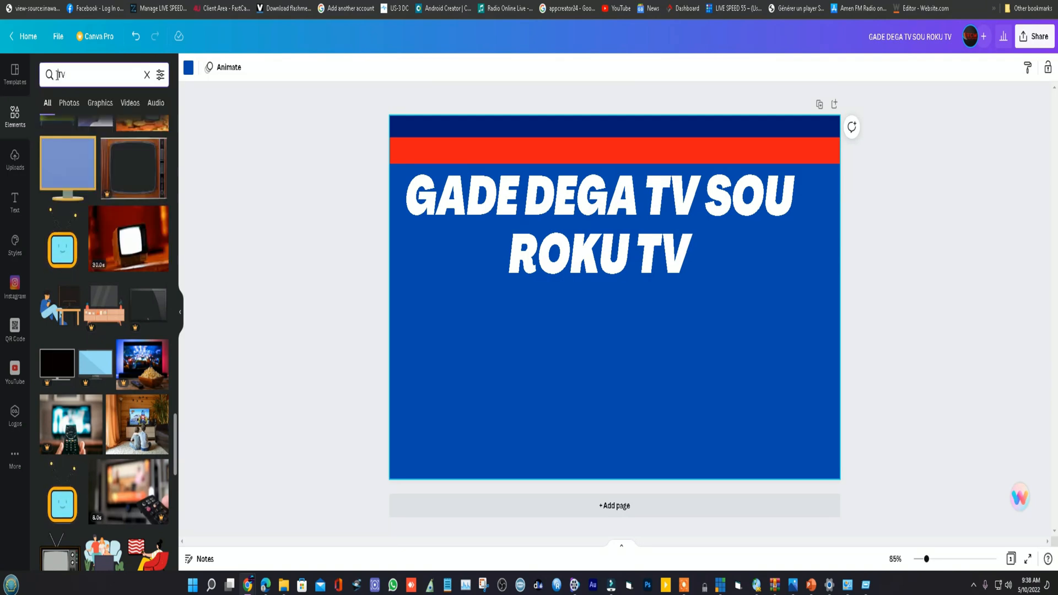
{"action": "type", "text": "WAT"}
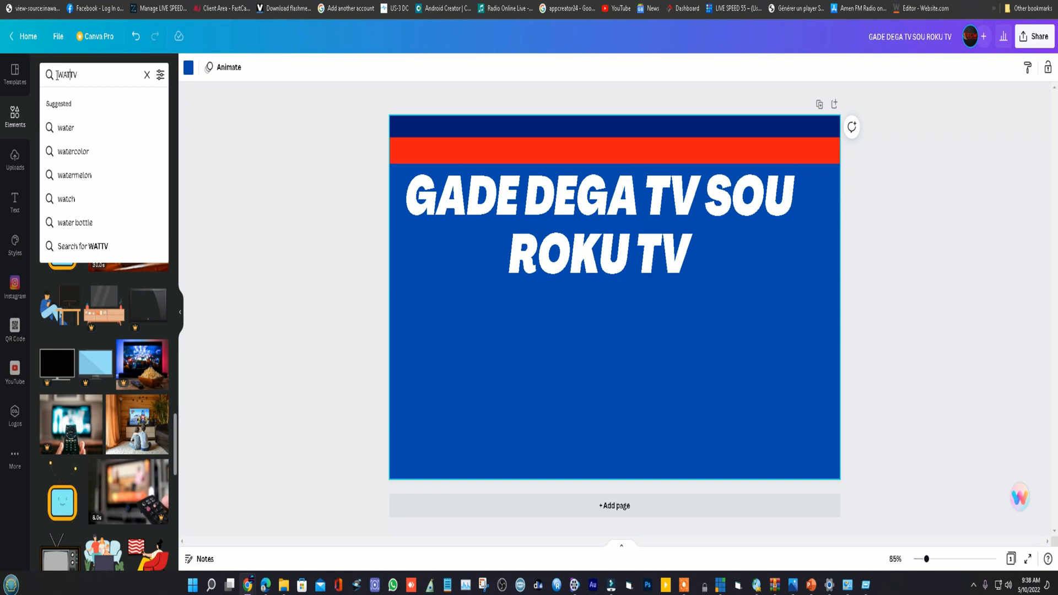
{"action": "type", "text": "CH"}
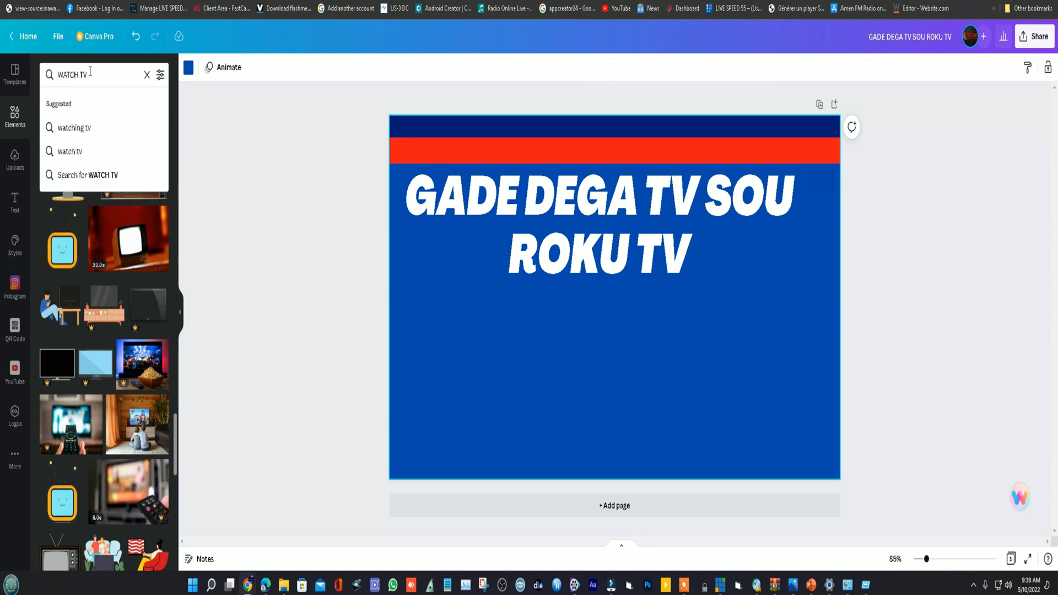
{"action": "key", "text": "Return"}
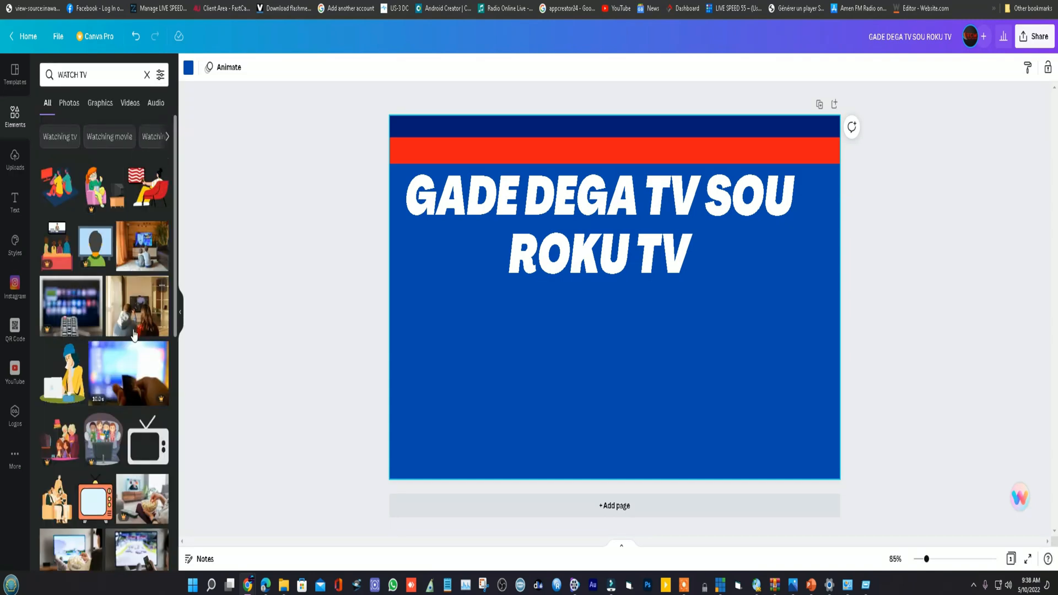
- Insert the photo of the woman on a sofa with remote and popcorn, shrink it and place it under the title in the page's lower-left area
{"action": "scroll", "coordinate": [134, 333], "scroll_direction": "down", "scroll_amount": 1}
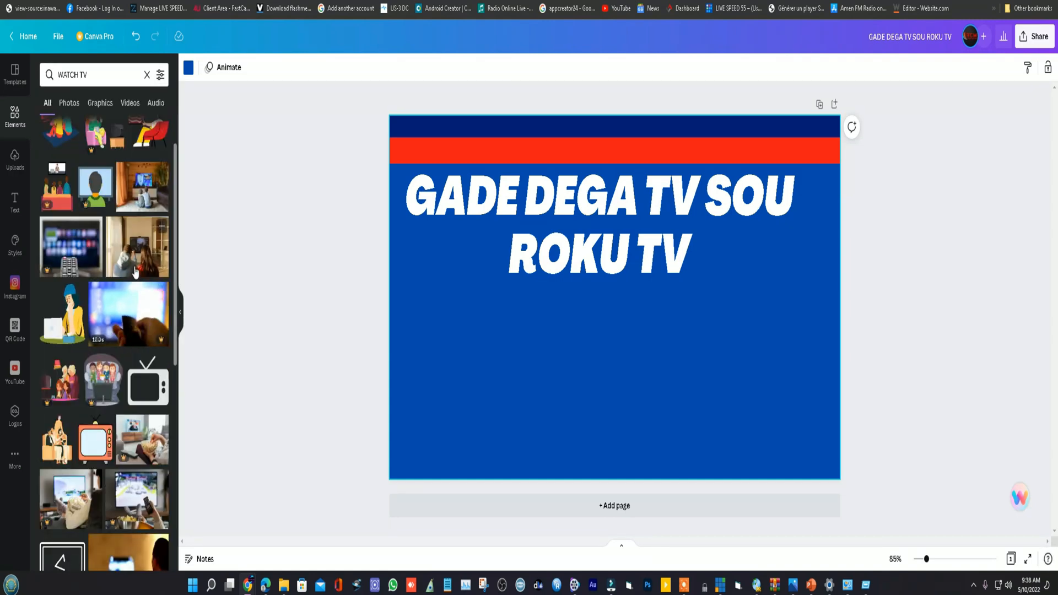
{"action": "scroll", "coordinate": [135, 271], "scroll_direction": "down", "scroll_amount": 5}
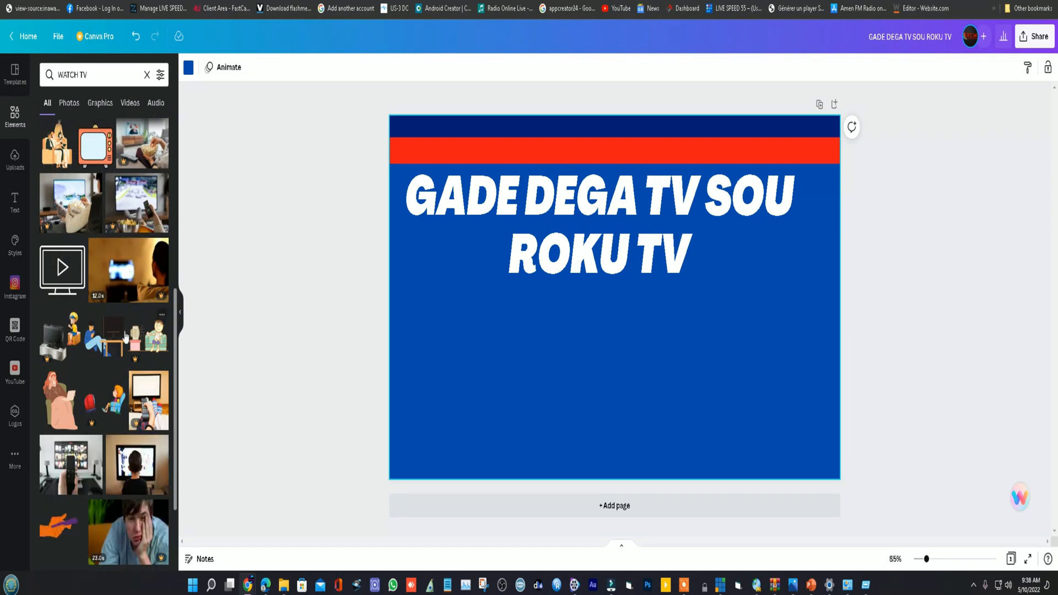
{"action": "scroll", "coordinate": [126, 337], "scroll_direction": "down", "scroll_amount": 7}
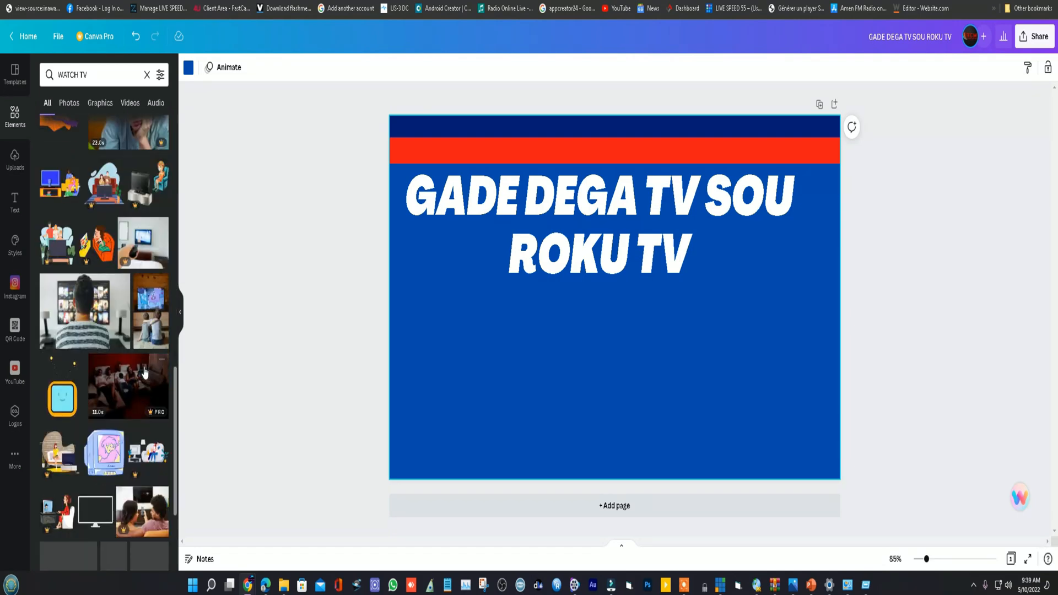
{"action": "scroll", "coordinate": [144, 373], "scroll_direction": "down", "scroll_amount": 4}
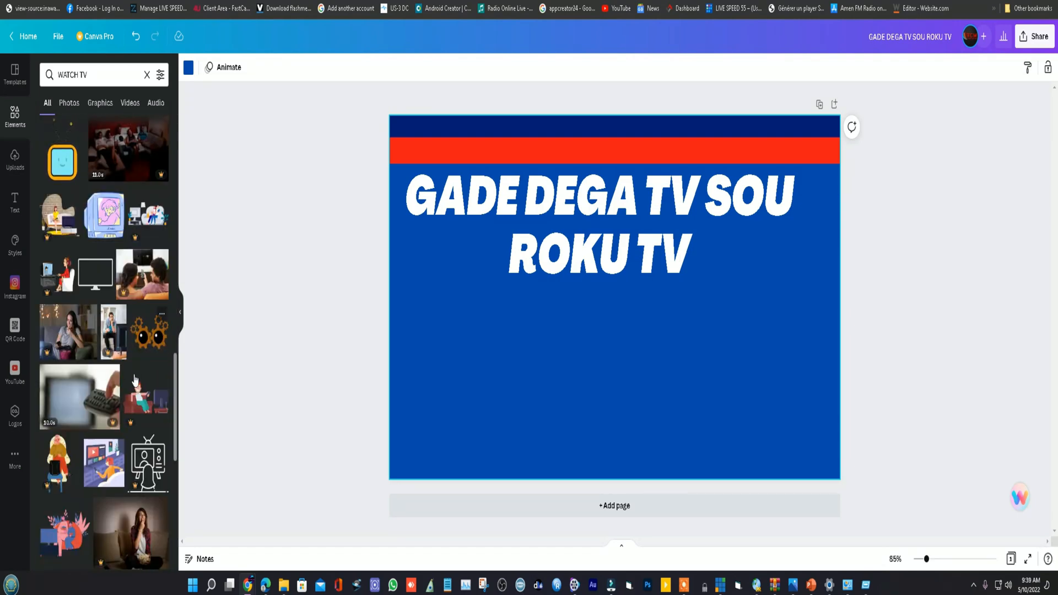
{"action": "left_click", "coordinate": [69, 343]}
{"action": "left_click_drag", "start_coordinate": [563, 339], "coordinate": [507, 389]}
{"action": "left_click_drag", "start_coordinate": [709, 205], "coordinate": [584, 322]}
{"action": "left_click_drag", "start_coordinate": [510, 387], "coordinate": [499, 343]}
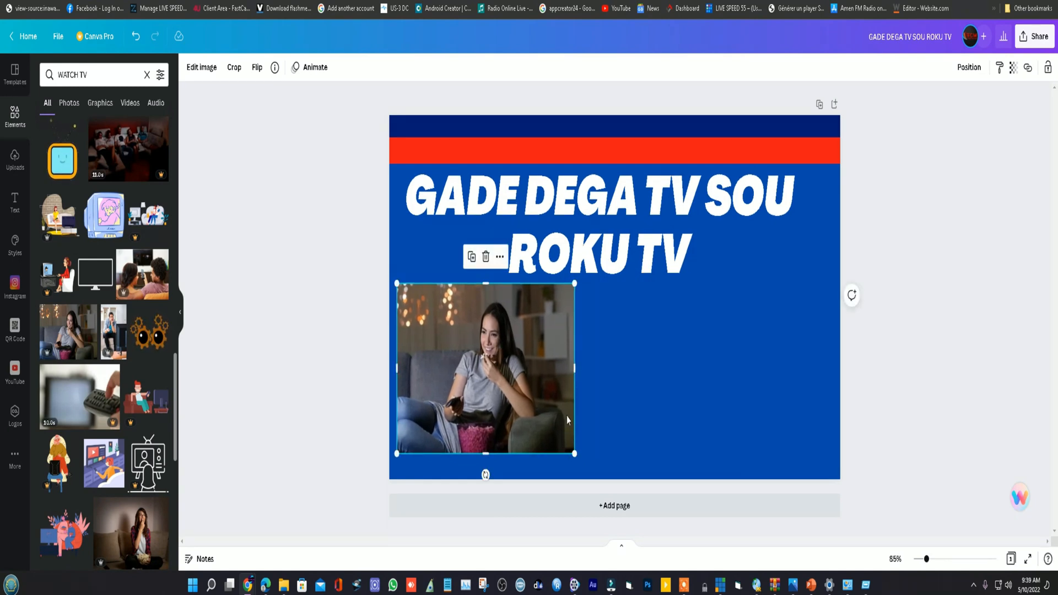
- Enlarge the woman's photo slightly from its lower-right corner so it reaches closer to the page's bottom edge
{"action": "left_click_drag", "start_coordinate": [555, 369], "coordinate": [554, 368]}
{"action": "left_click", "coordinate": [594, 382]}
{"action": "left_click", "coordinate": [552, 380]}
{"action": "left_click_drag", "start_coordinate": [575, 454], "coordinate": [586, 461]}
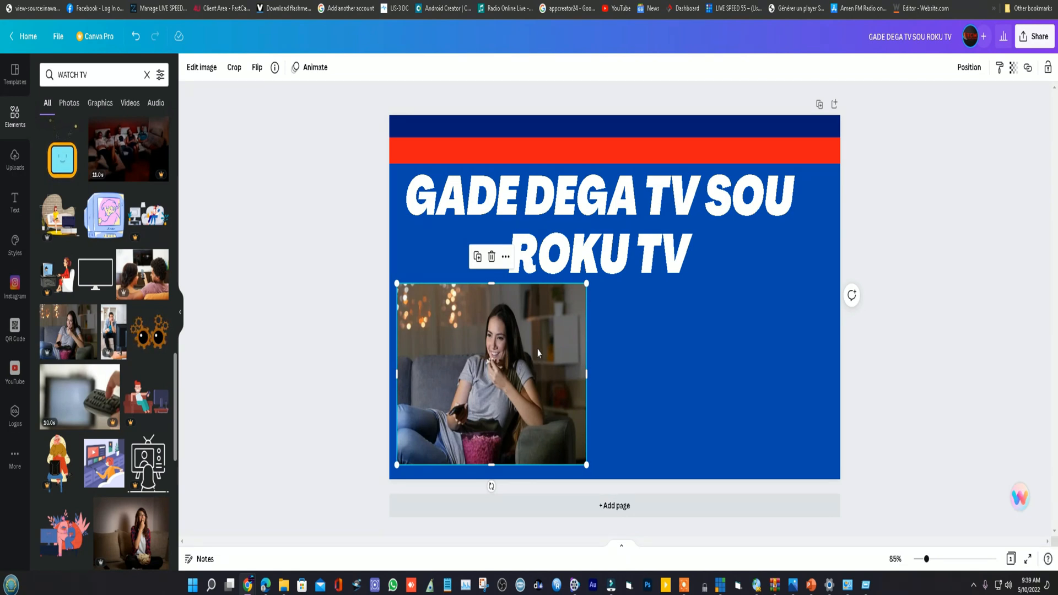
- Try the woman's photo as the page background and test the title at a lower position before moving it back below the red band
{"action": "left_click", "coordinate": [505, 258]}
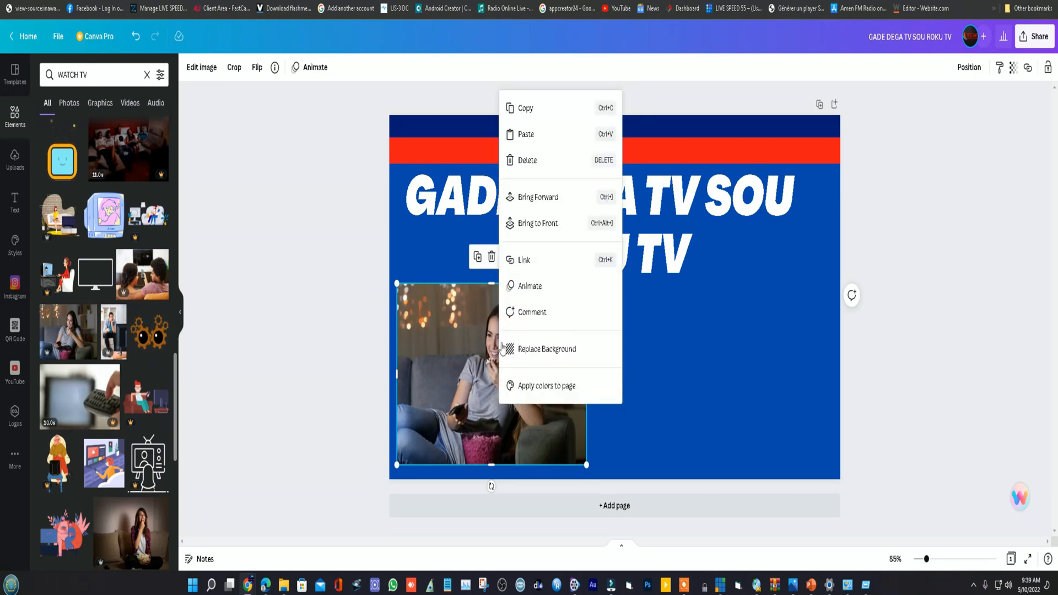
{"action": "left_click", "coordinate": [537, 352]}
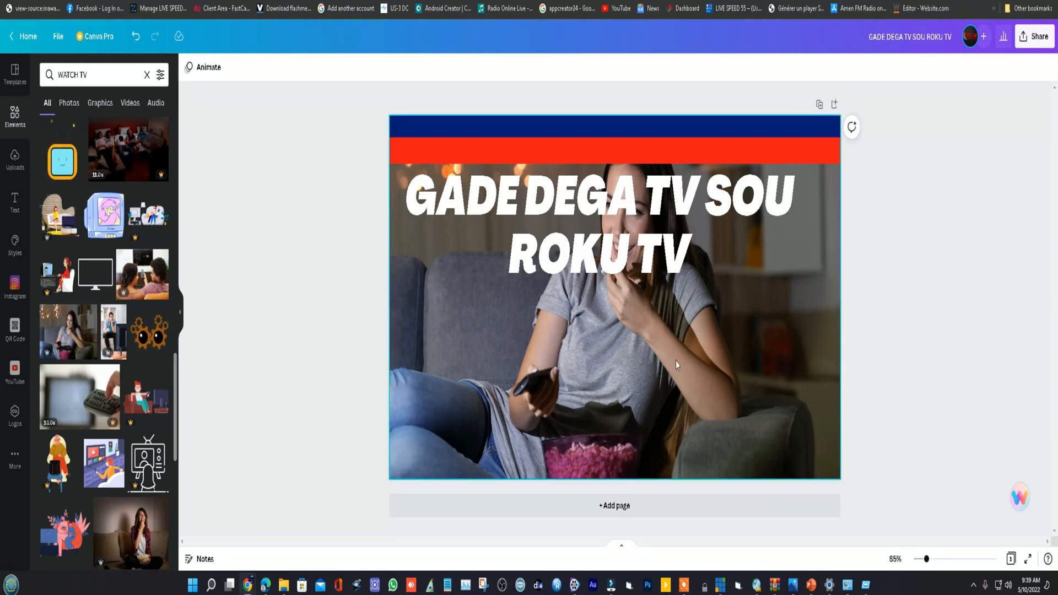
{"action": "left_click_drag", "start_coordinate": [689, 196], "coordinate": [651, 216]}
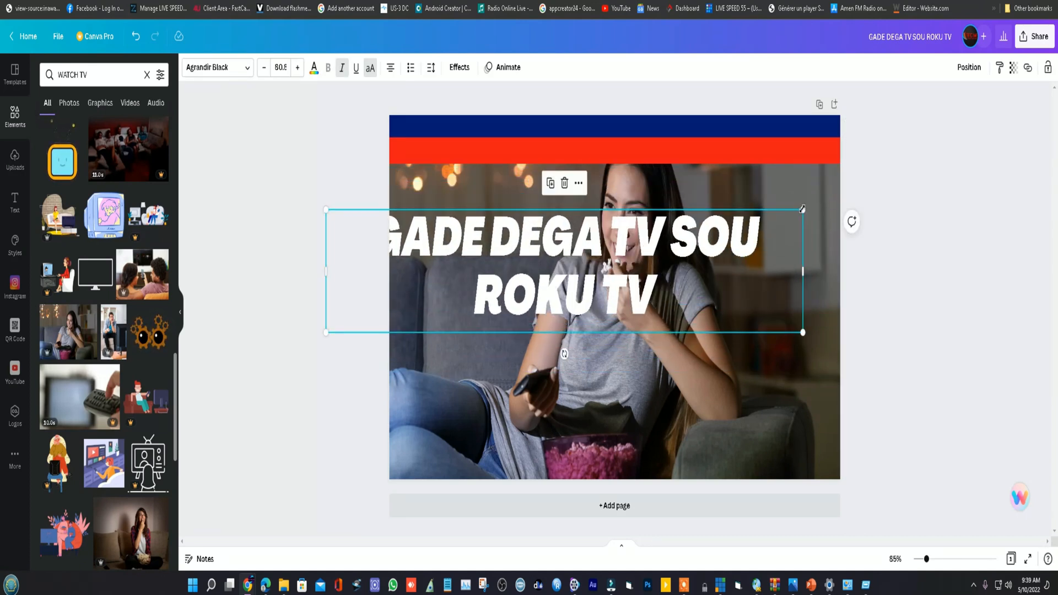
{"action": "left_click_drag", "start_coordinate": [635, 238], "coordinate": [696, 181]}
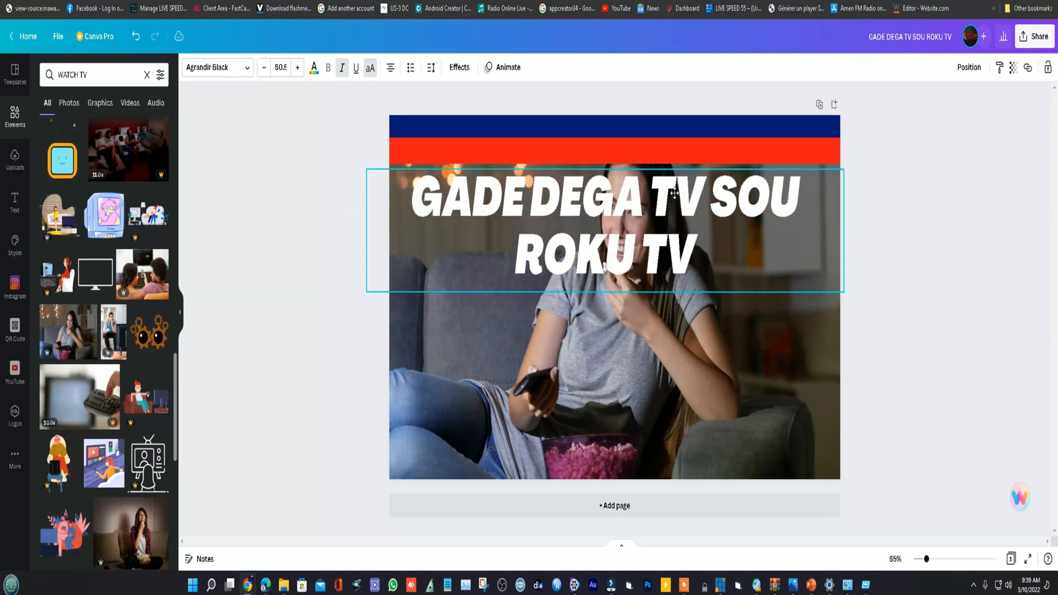
- Undo the title moves and the background replacement
{"action": "right_click", "coordinate": [586, 351]}
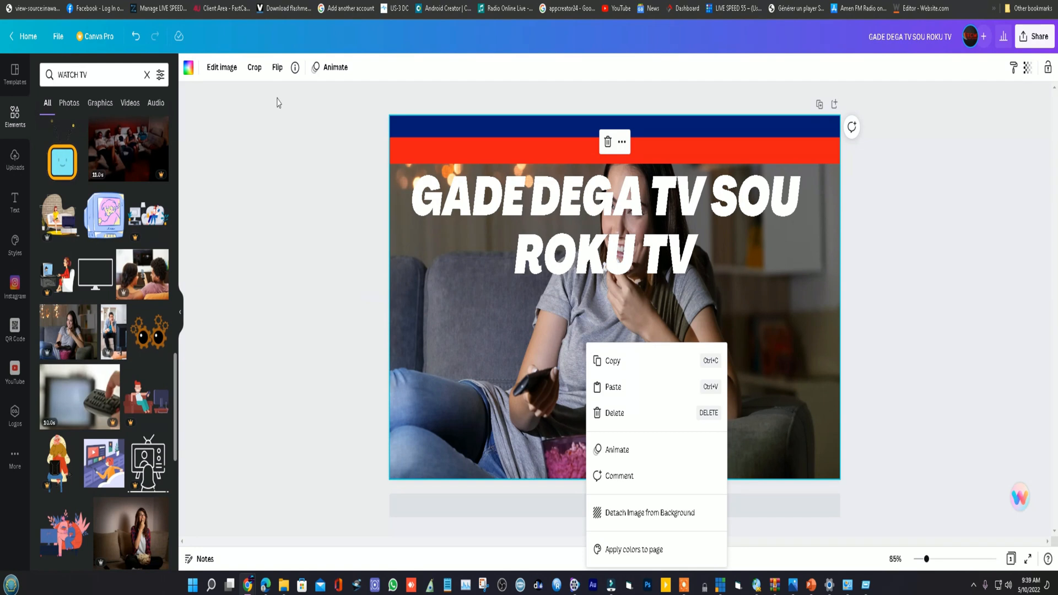
{"action": "left_click", "coordinate": [133, 38]}
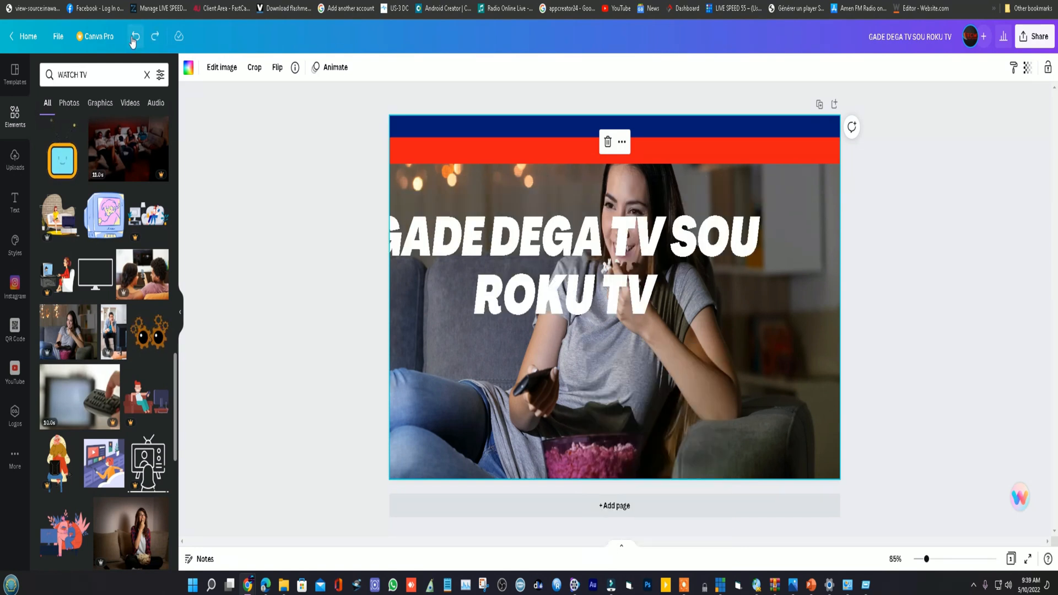
{"action": "left_click", "coordinate": [133, 39]}
{"action": "left_click", "coordinate": [133, 39]}
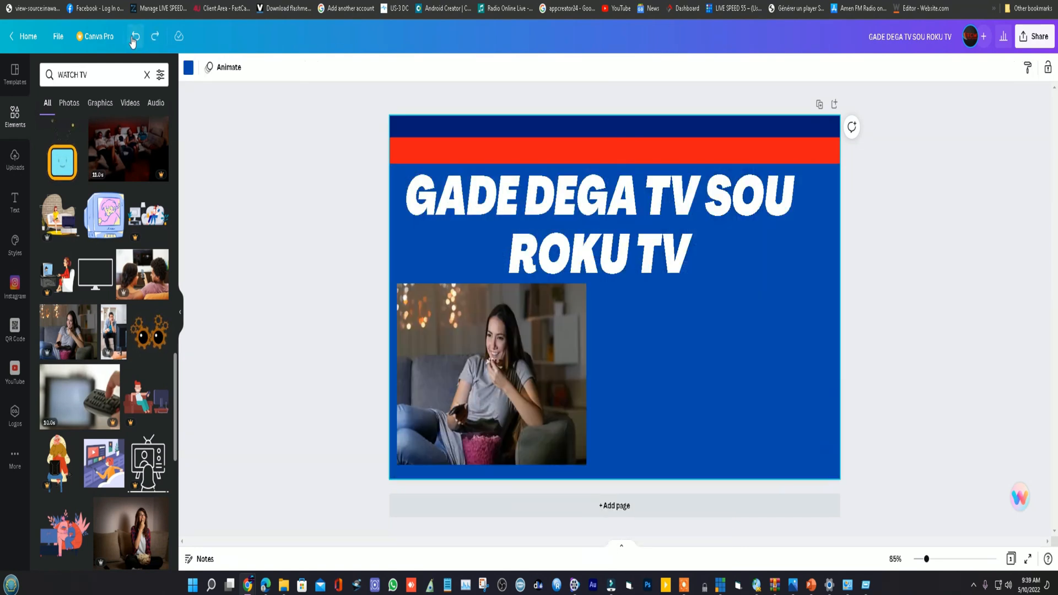
- Delete the woman's photo from the page and look further through the "WATCH TV" results for another picture
{"action": "left_click", "coordinate": [487, 324]}
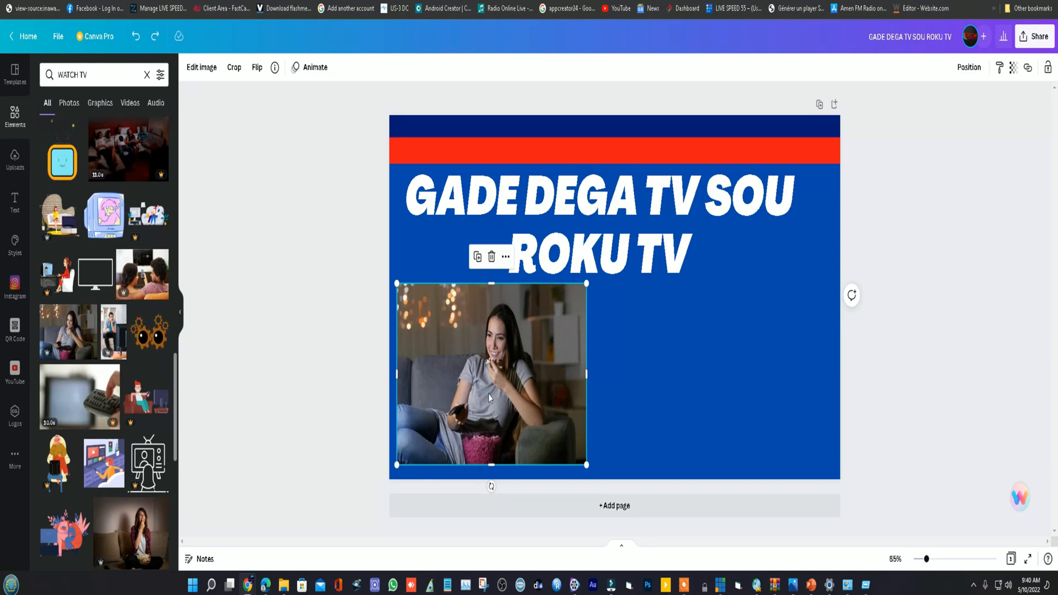
{"action": "key", "text": "Delete"}
{"action": "scroll", "coordinate": [138, 408], "scroll_direction": "down", "scroll_amount": 3}
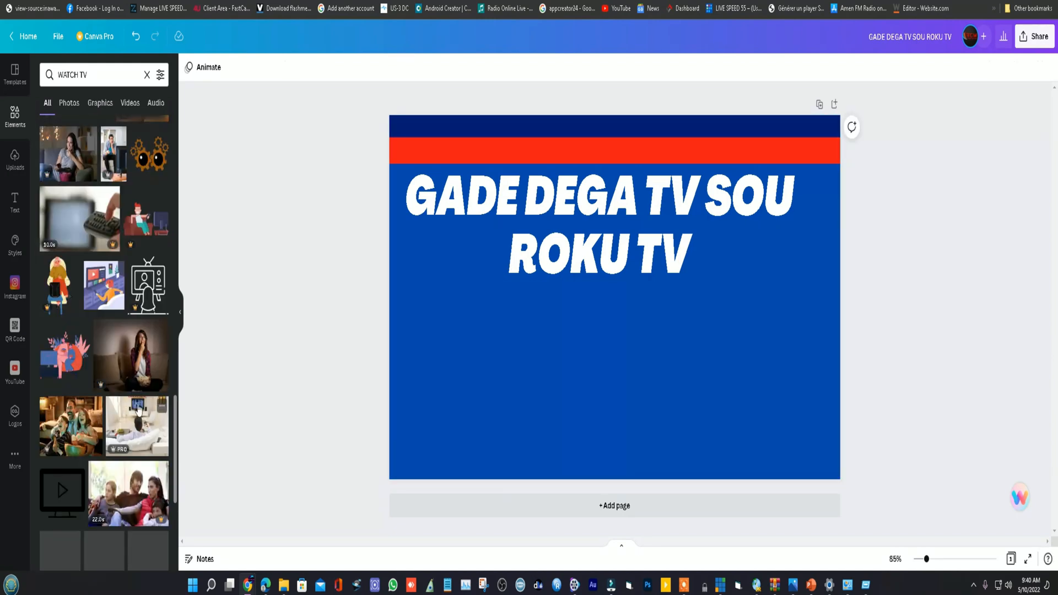
{"action": "scroll", "coordinate": [138, 407], "scroll_direction": "down", "scroll_amount": 3}
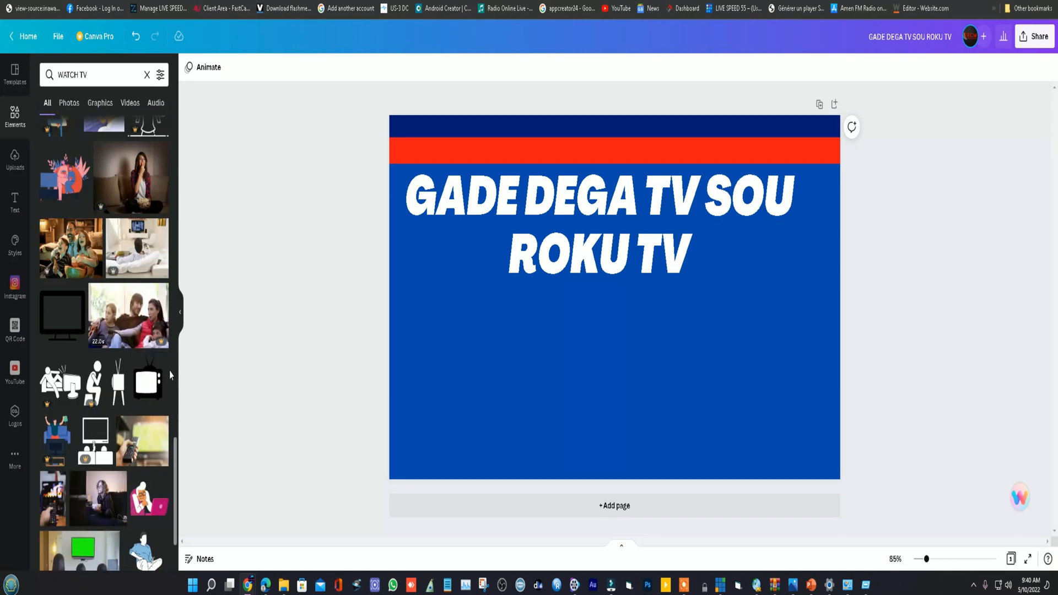
{"action": "scroll", "coordinate": [170, 371], "scroll_direction": "down", "scroll_amount": 1}
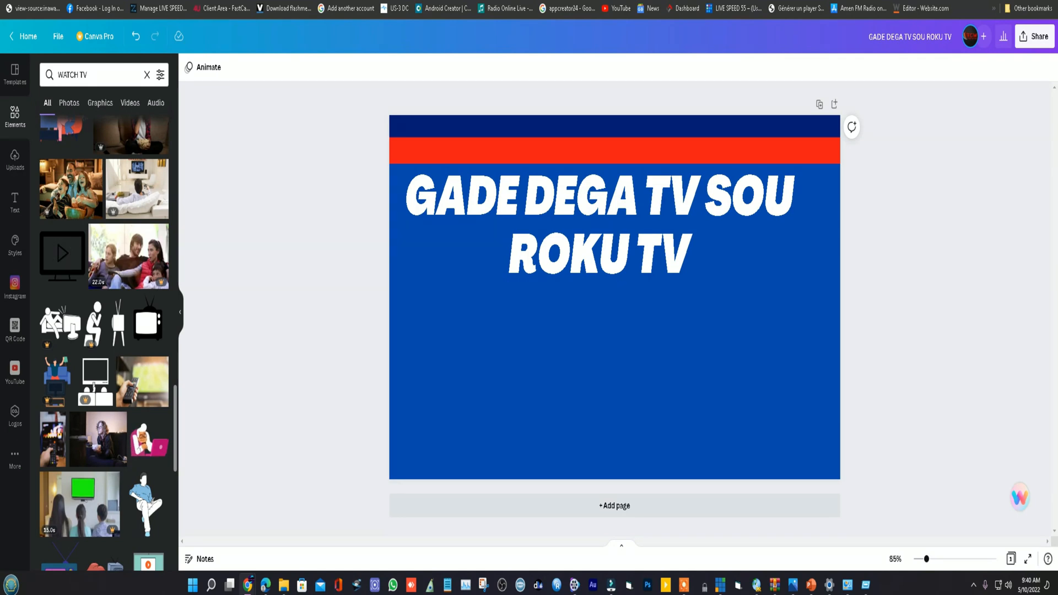
- Search Google Images in a new browser tab for "watch tv png"
{"action": "key", "text": "ctrl+t"}
{"action": "left_click", "coordinate": [473, 208]}
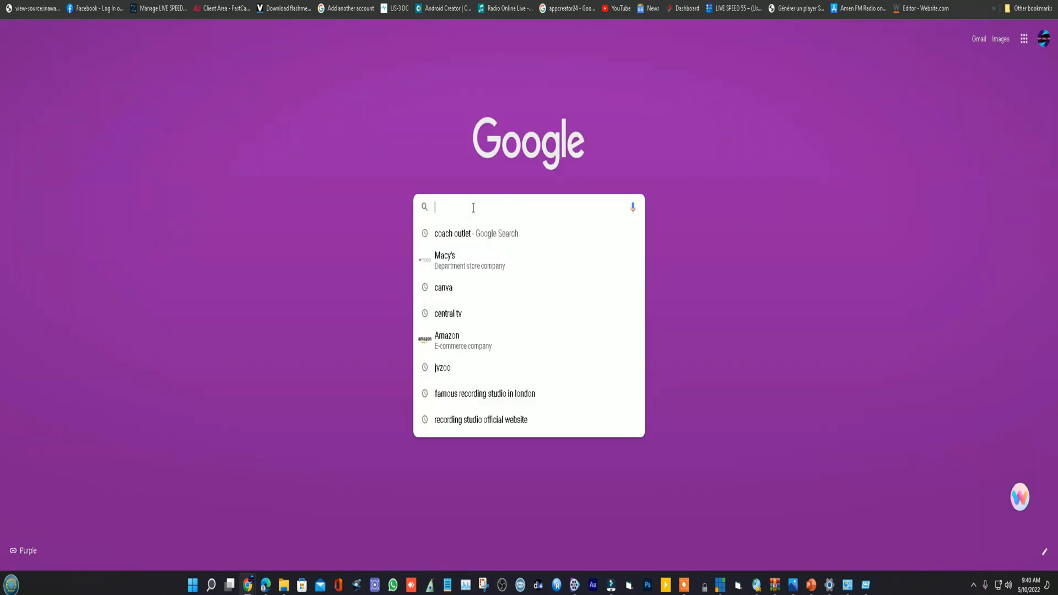
{"action": "type", "text": "WA"}
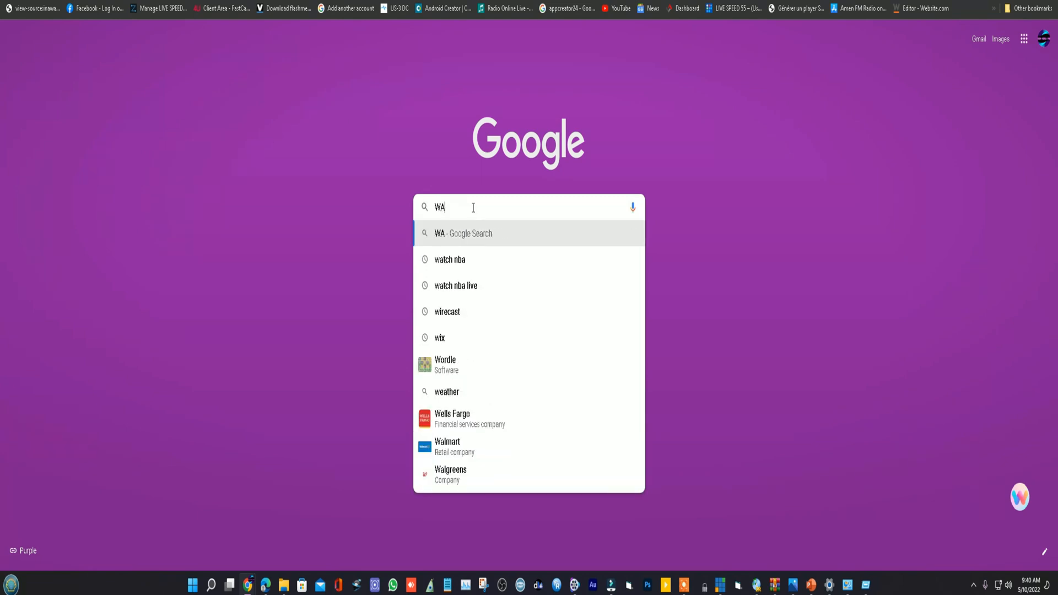
{"action": "type", "text": "TH"}
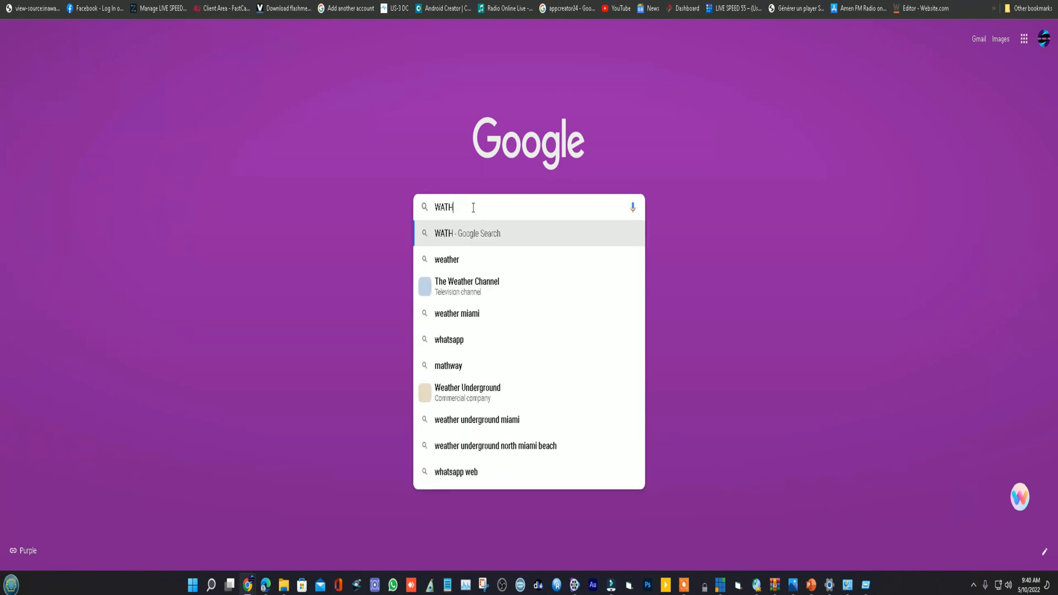
{"action": "type", "text": "C TV "}
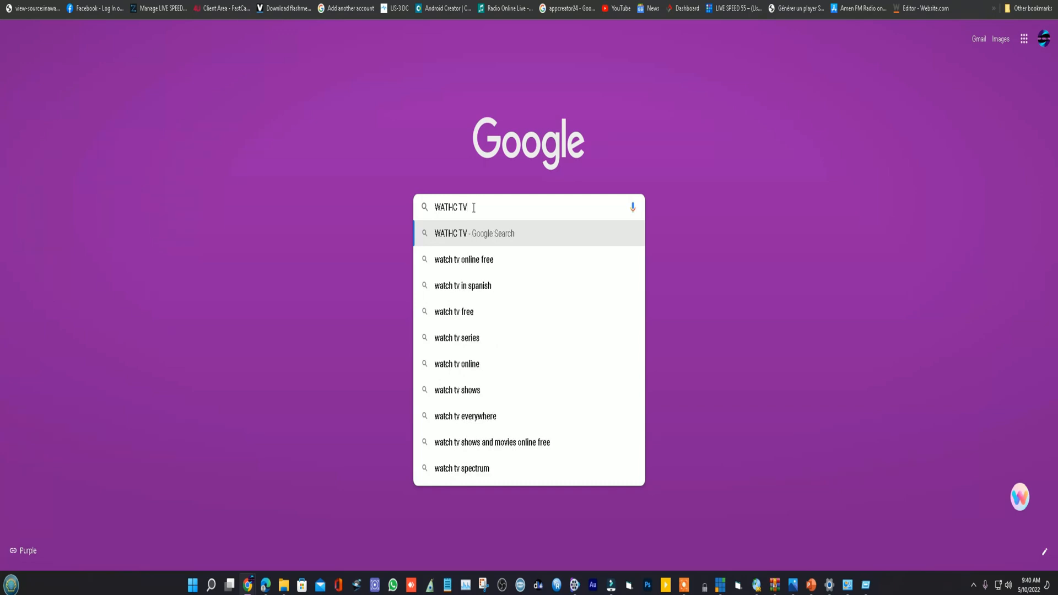
{"action": "type", "text": "PN"}
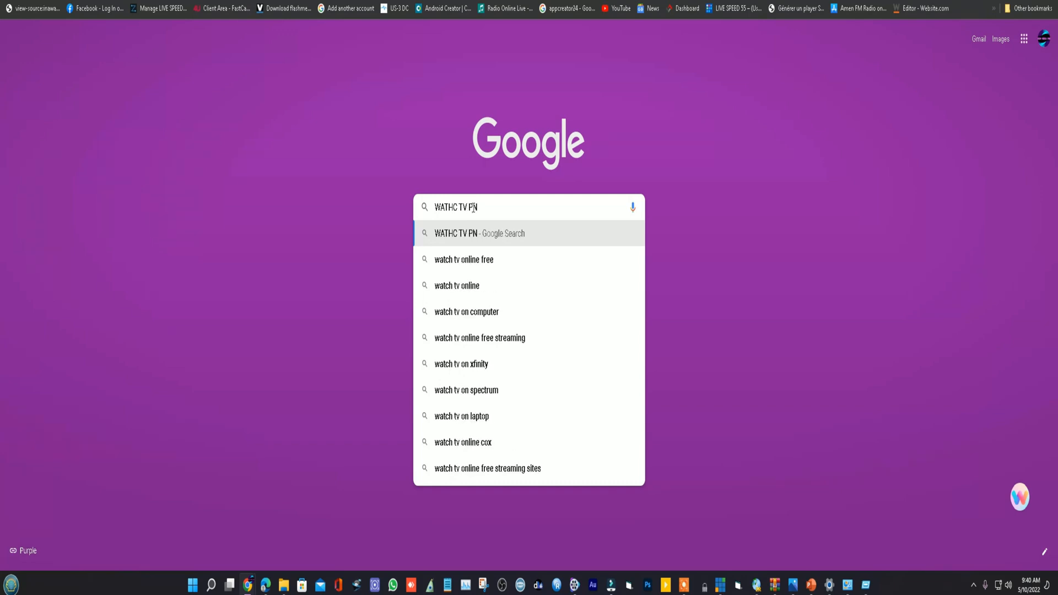
{"action": "type", "text": "G"}
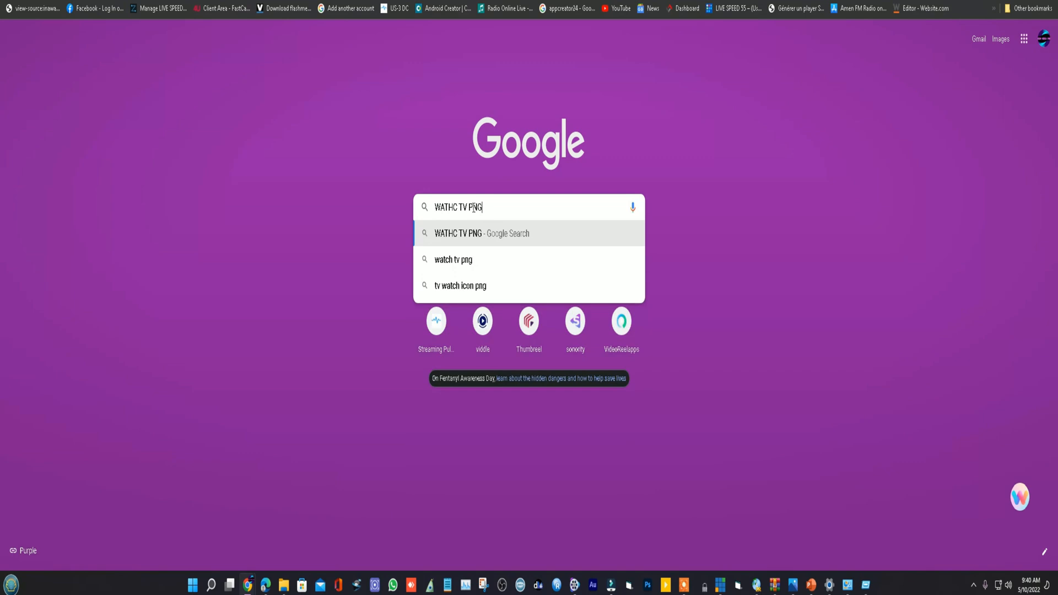
{"action": "left_click", "coordinate": [471, 260]}
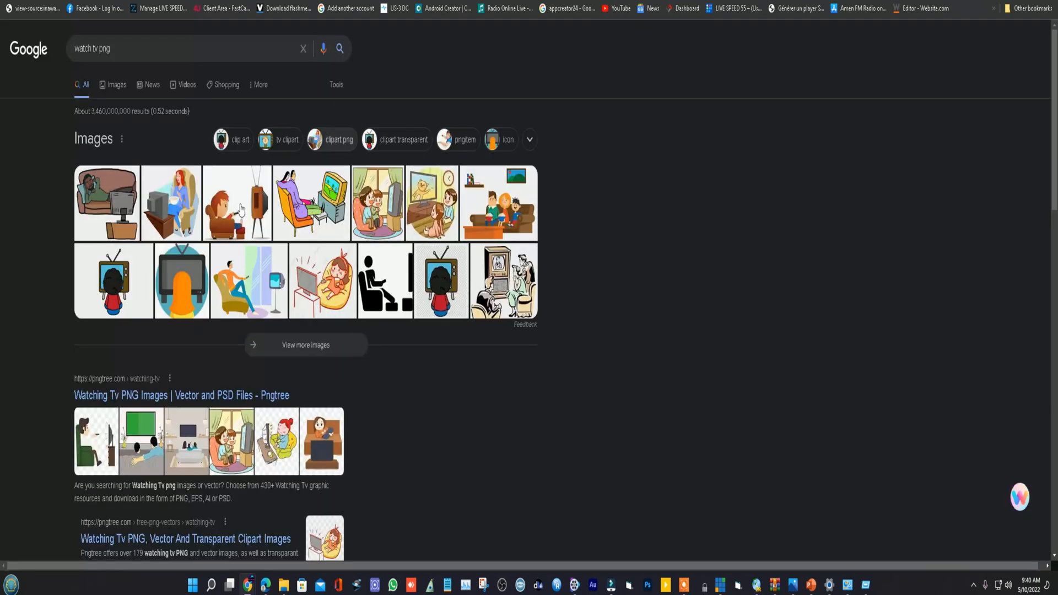
{"action": "left_click", "coordinate": [117, 86]}
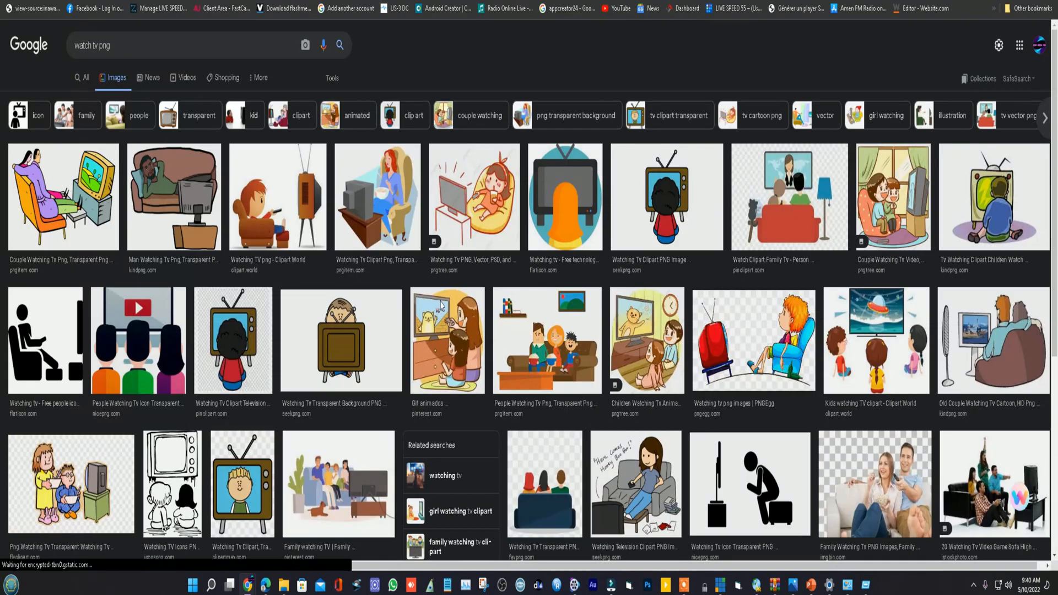
- Look through the "watch tv png" image results and preview several TV-watching cartoons and their related images for a suitable picture
{"action": "left_click", "coordinate": [395, 196]}
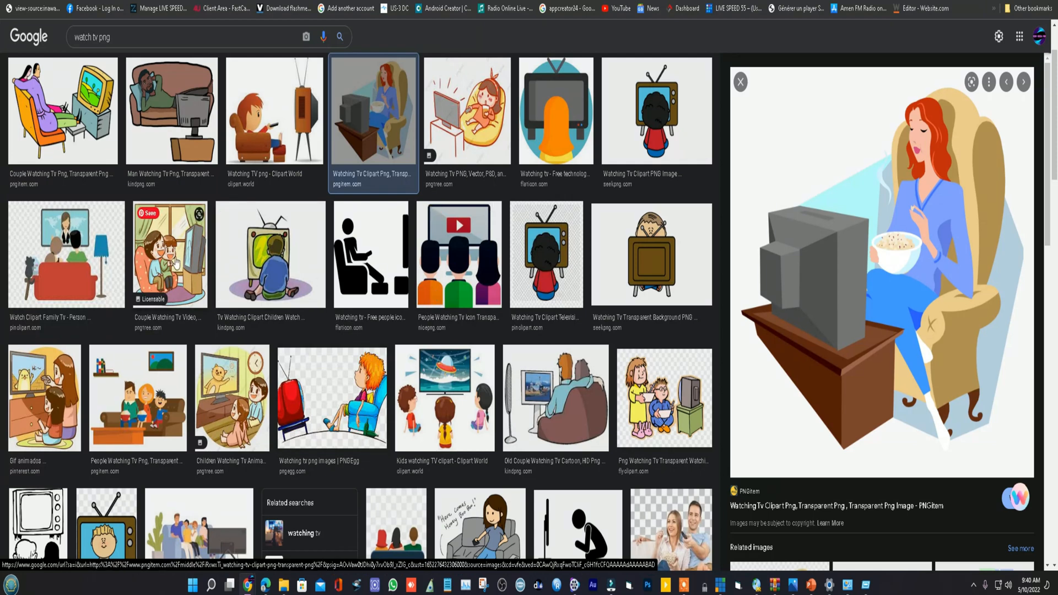
{"action": "scroll", "coordinate": [209, 363], "scroll_direction": "down", "scroll_amount": 2}
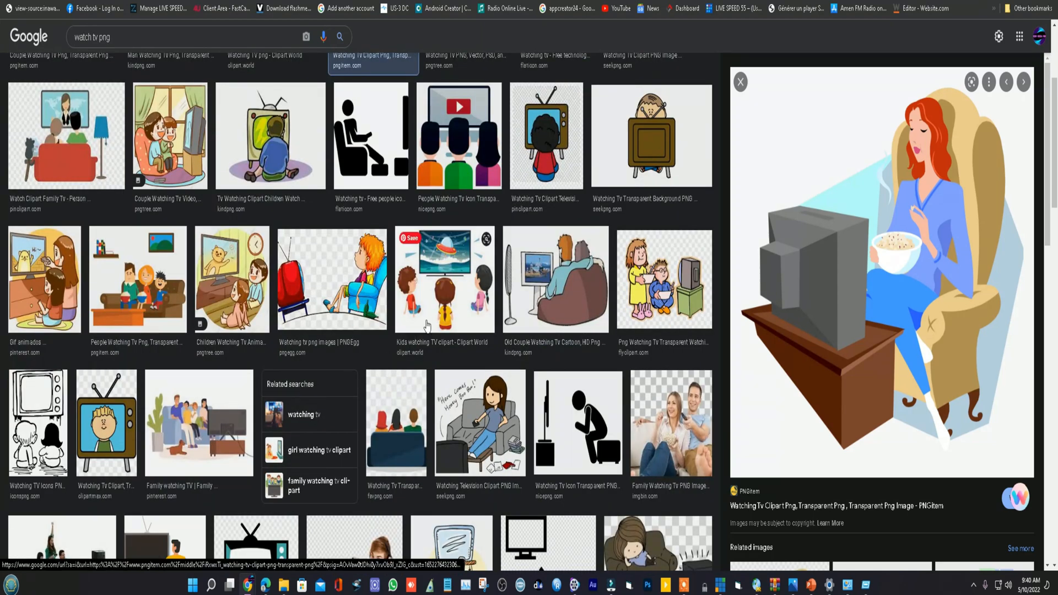
{"action": "scroll", "coordinate": [563, 314], "scroll_direction": "down", "scroll_amount": 2}
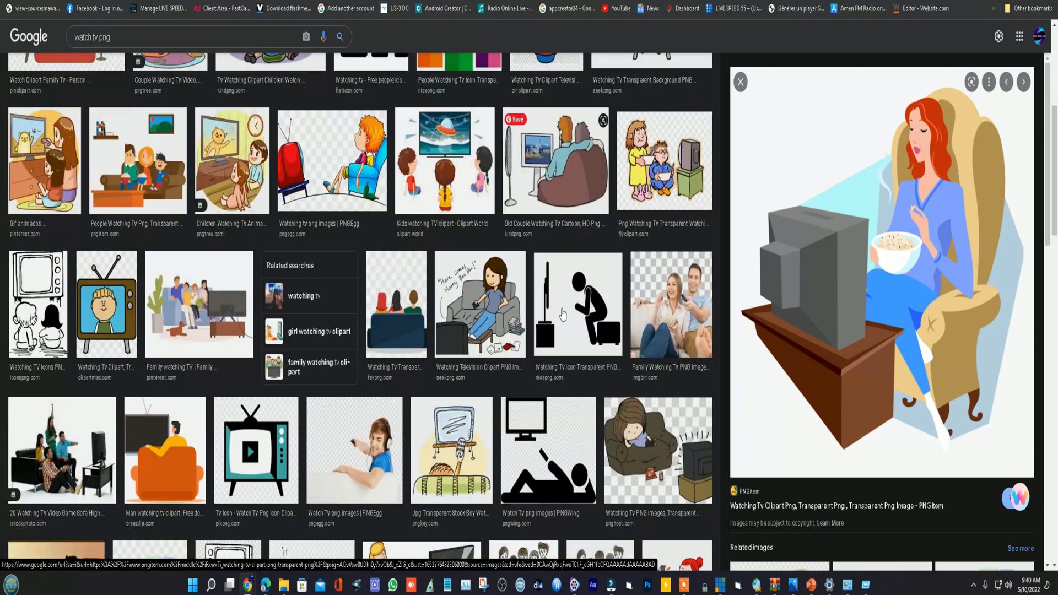
{"action": "left_click", "coordinate": [573, 175]}
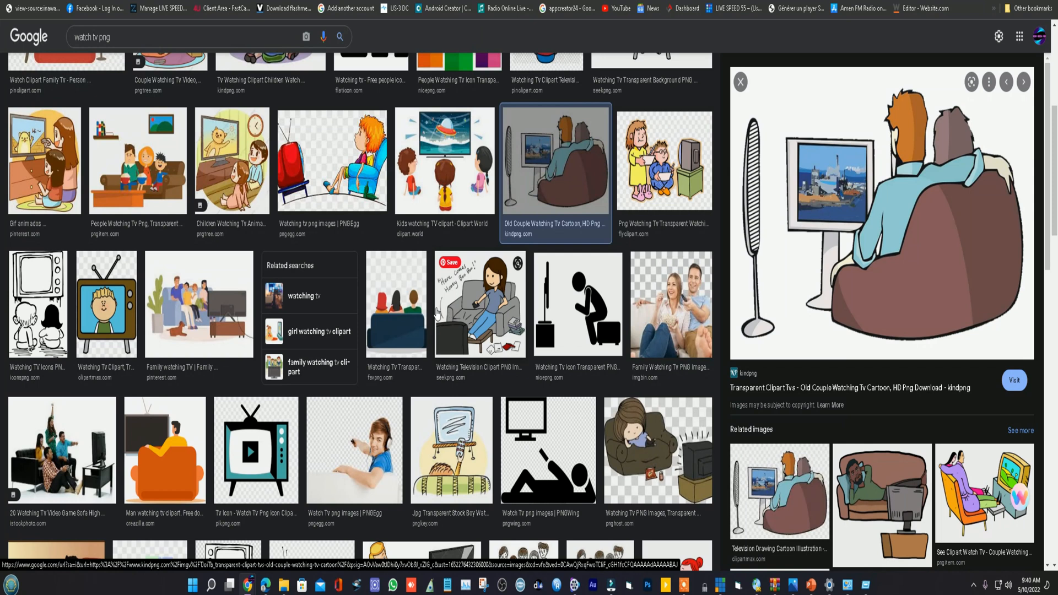
{"action": "left_click", "coordinate": [410, 326]}
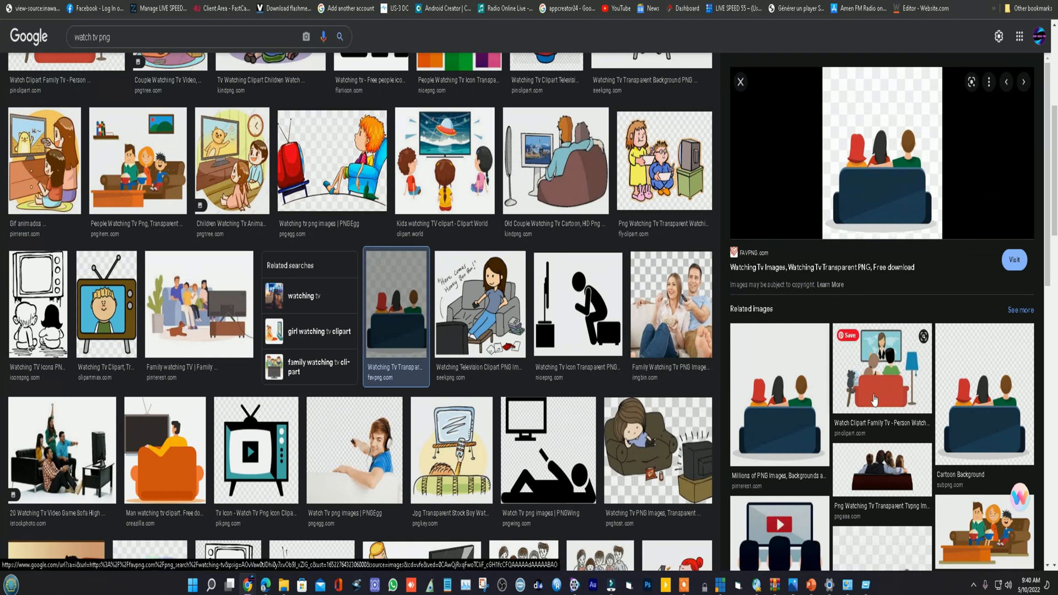
{"action": "scroll", "coordinate": [817, 362], "scroll_direction": "down", "scroll_amount": 2}
{"action": "left_click", "coordinate": [798, 297]}
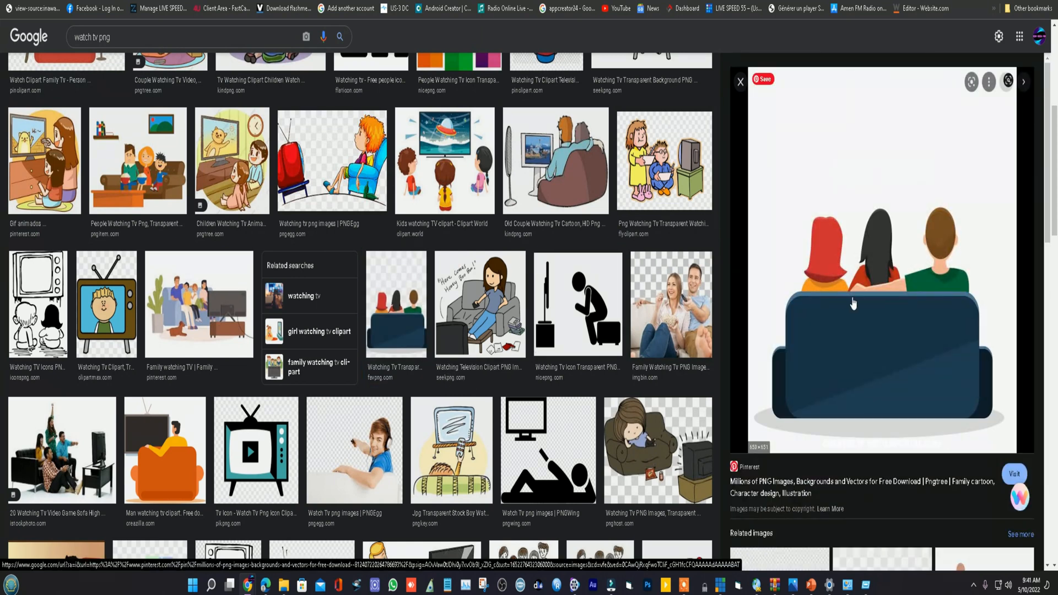
{"action": "scroll", "coordinate": [864, 353], "scroll_direction": "down", "scroll_amount": 4}
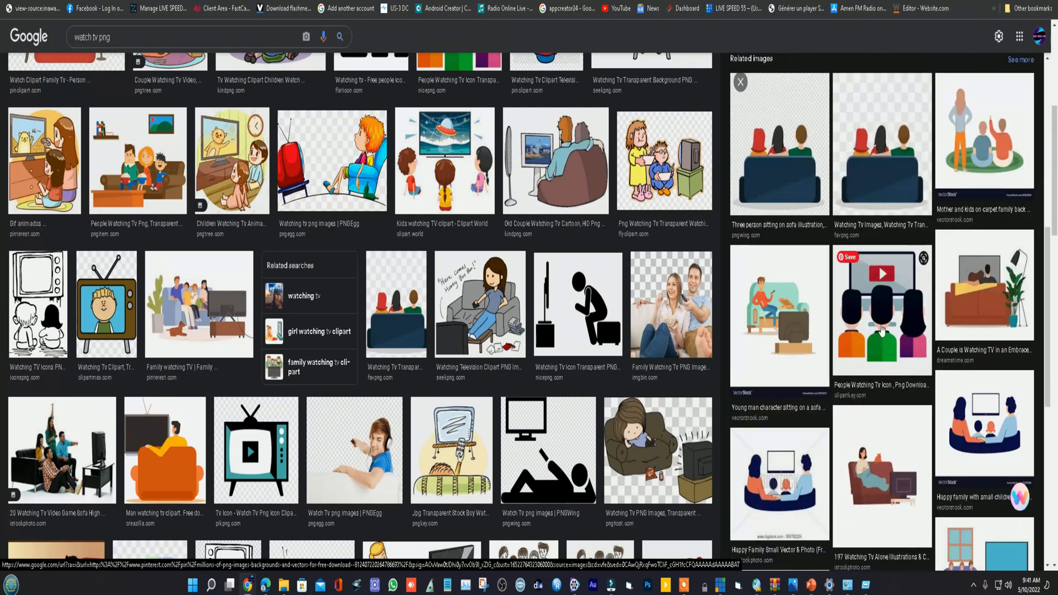
{"action": "left_click", "coordinate": [992, 285]}
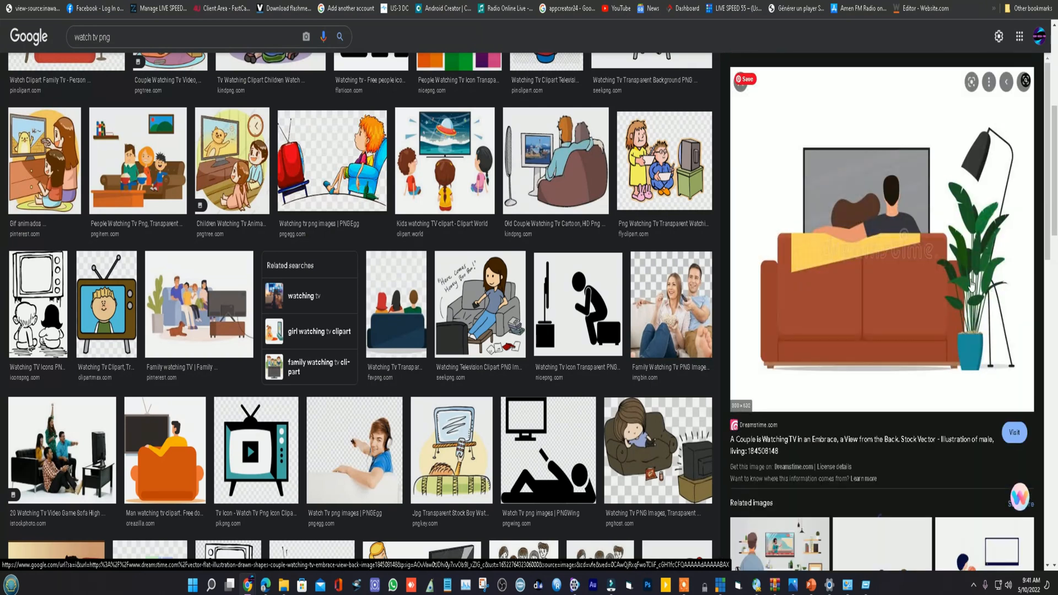
{"action": "scroll", "coordinate": [915, 370], "scroll_direction": "down", "scroll_amount": 6}
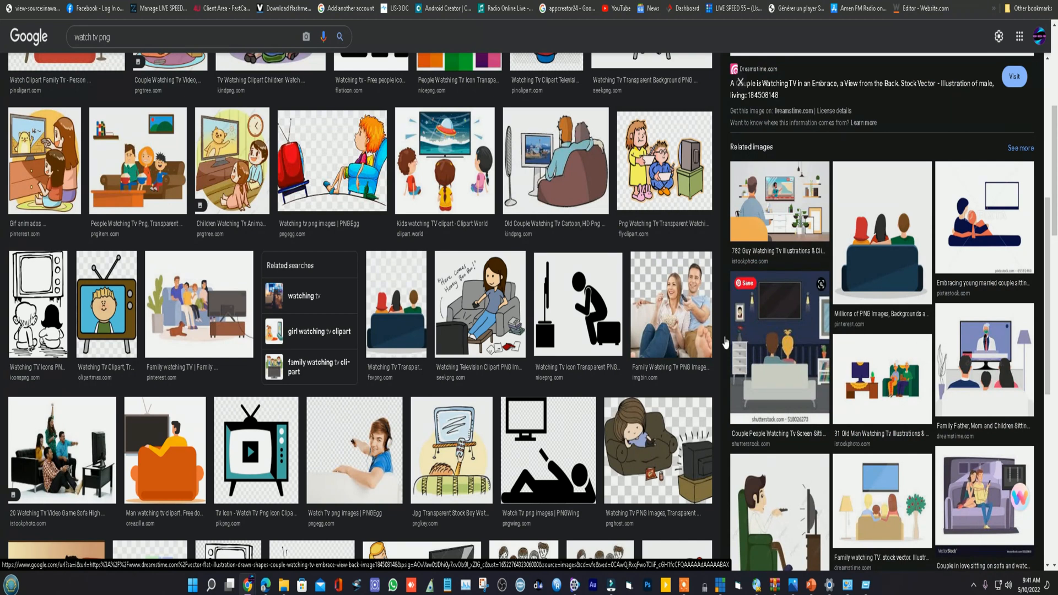
{"action": "scroll", "coordinate": [501, 393], "scroll_direction": "down", "scroll_amount": 6}
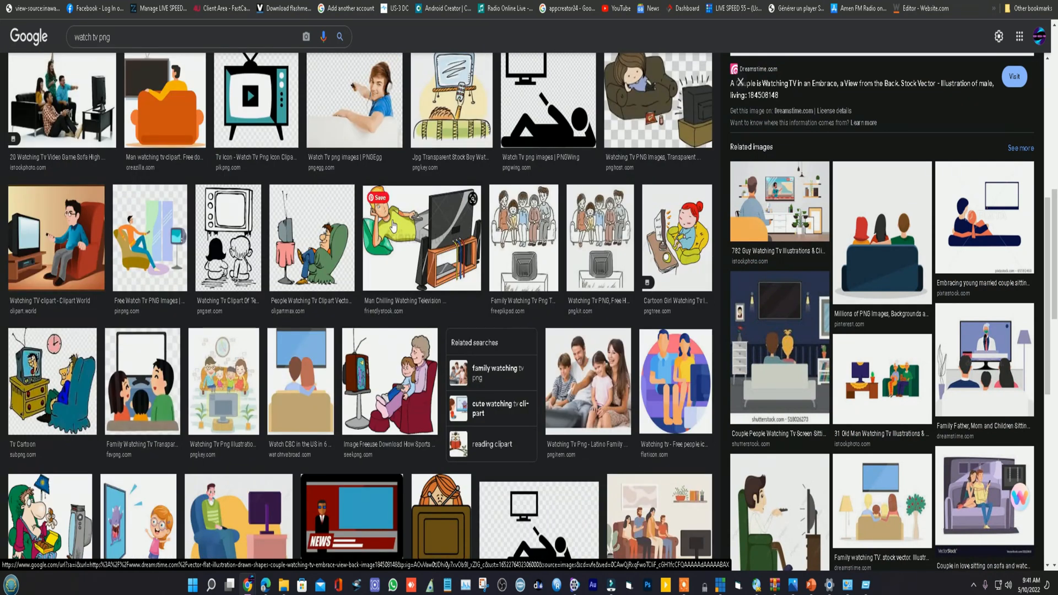
{"action": "left_click", "coordinate": [438, 250]}
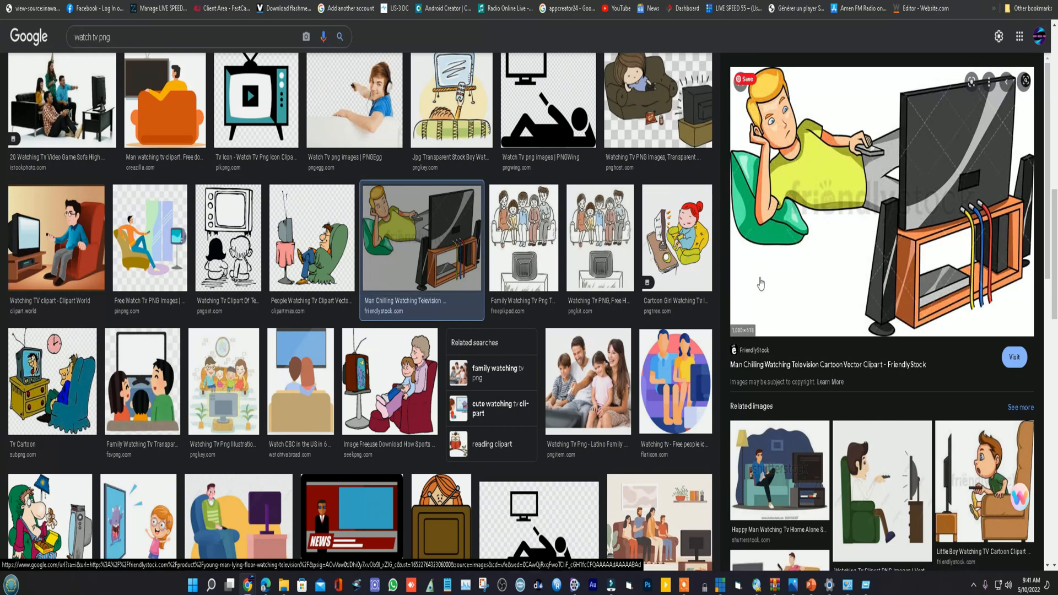
{"action": "scroll", "coordinate": [435, 254], "scroll_direction": "down", "scroll_amount": 5}
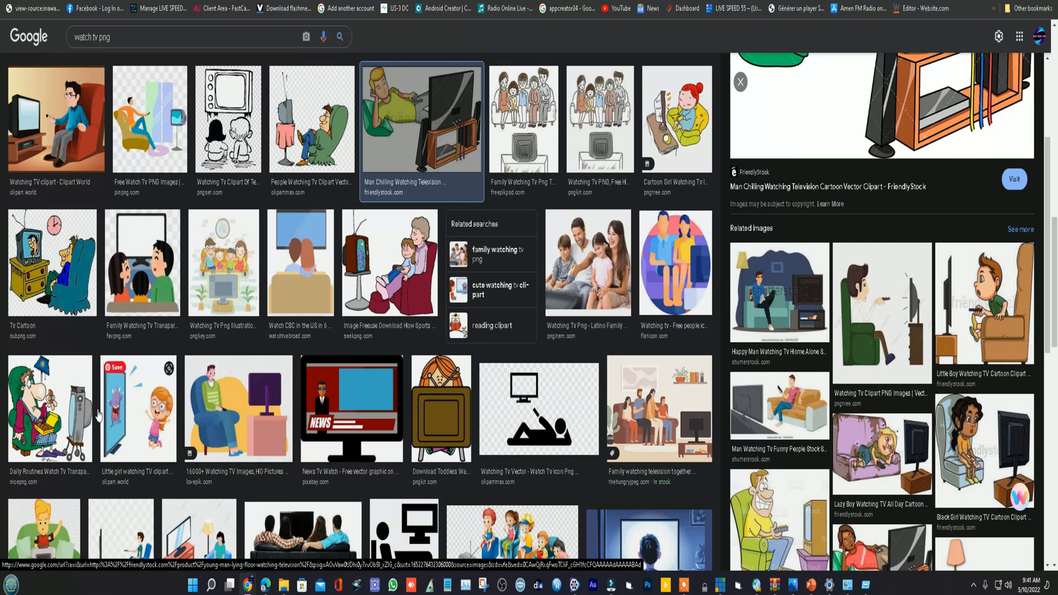
- Save the cartoon of the man eating donuts in a green armchair before a television as a PNG image
{"action": "left_click", "coordinate": [68, 413]}
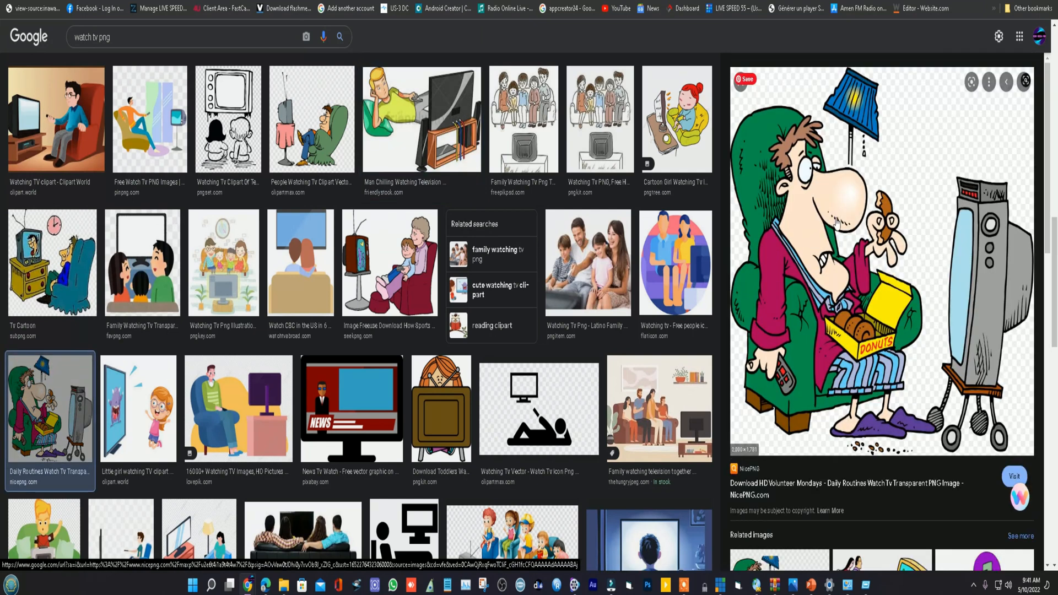
{"action": "right_click", "coordinate": [821, 228]}
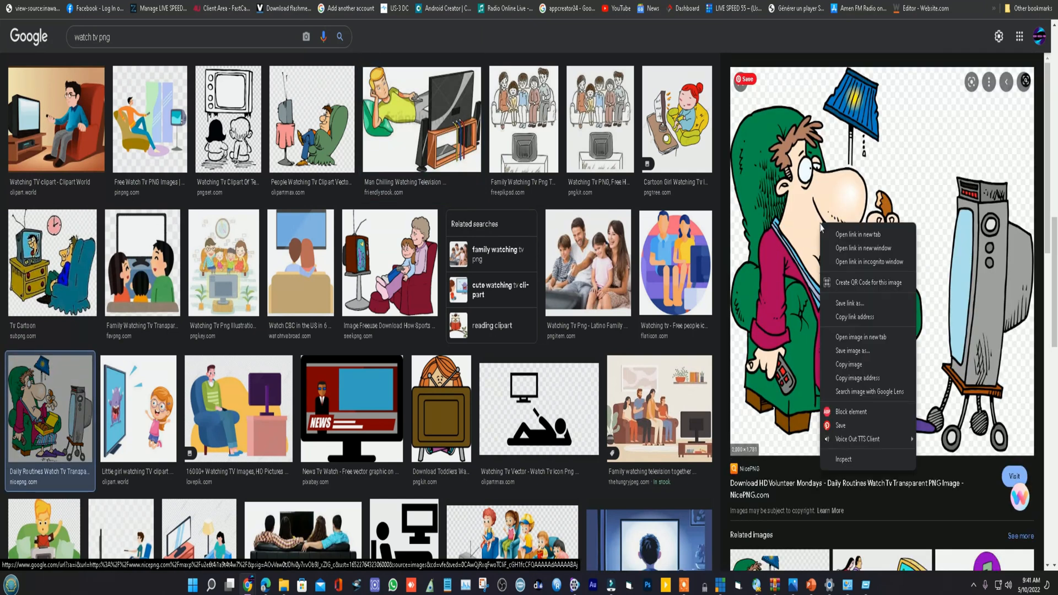
{"action": "left_click", "coordinate": [852, 356]}
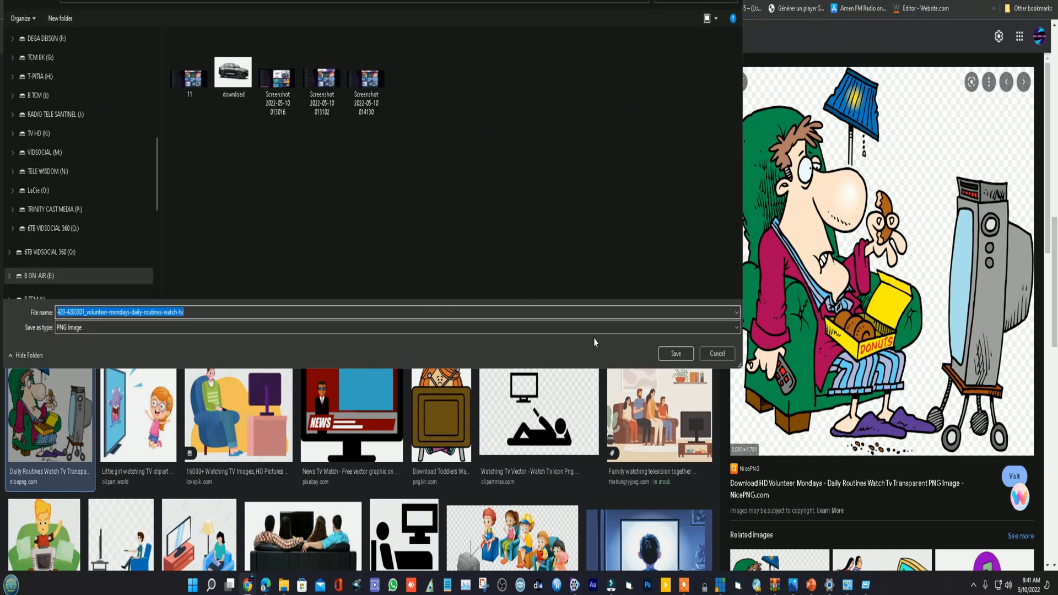
{"action": "left_click", "coordinate": [676, 358]}
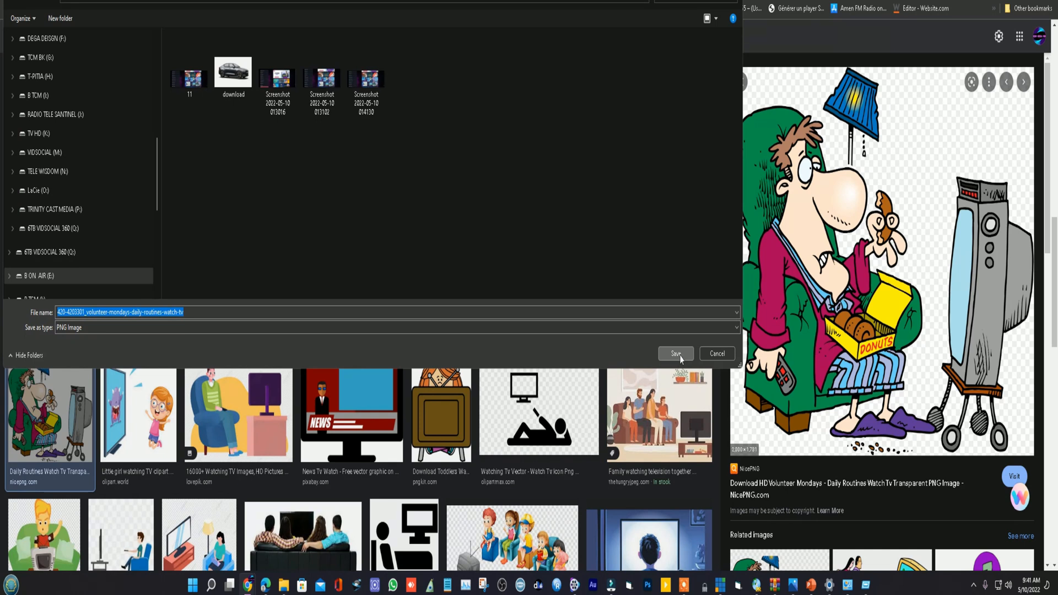
{"action": "left_click", "coordinate": [676, 354]}
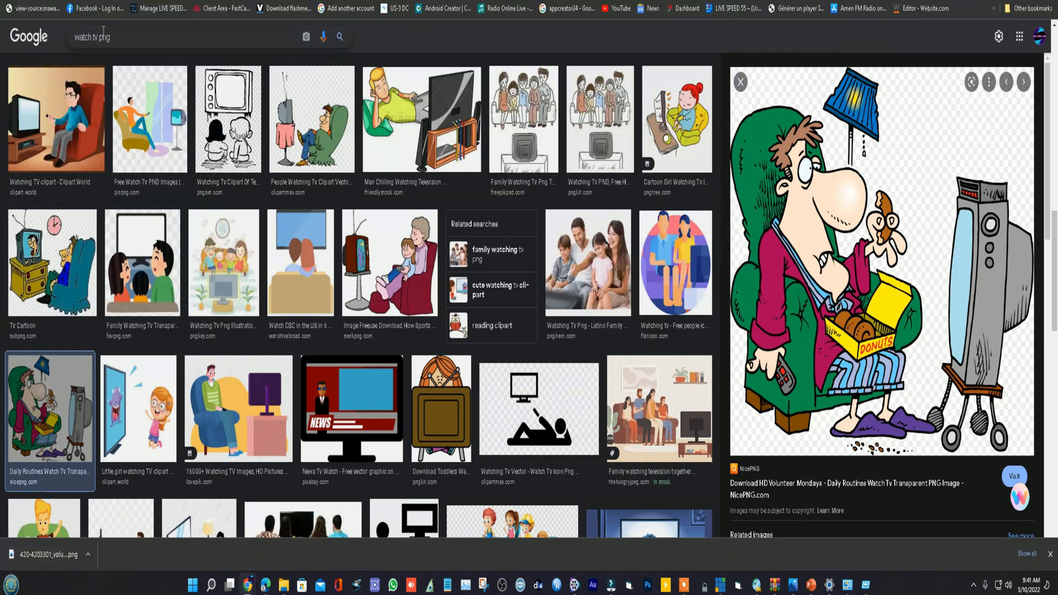
- Return to the Canva design and upload the downloaded cartoon PNG to the image uploads
{"action": "left_click", "coordinate": [242, 1]}
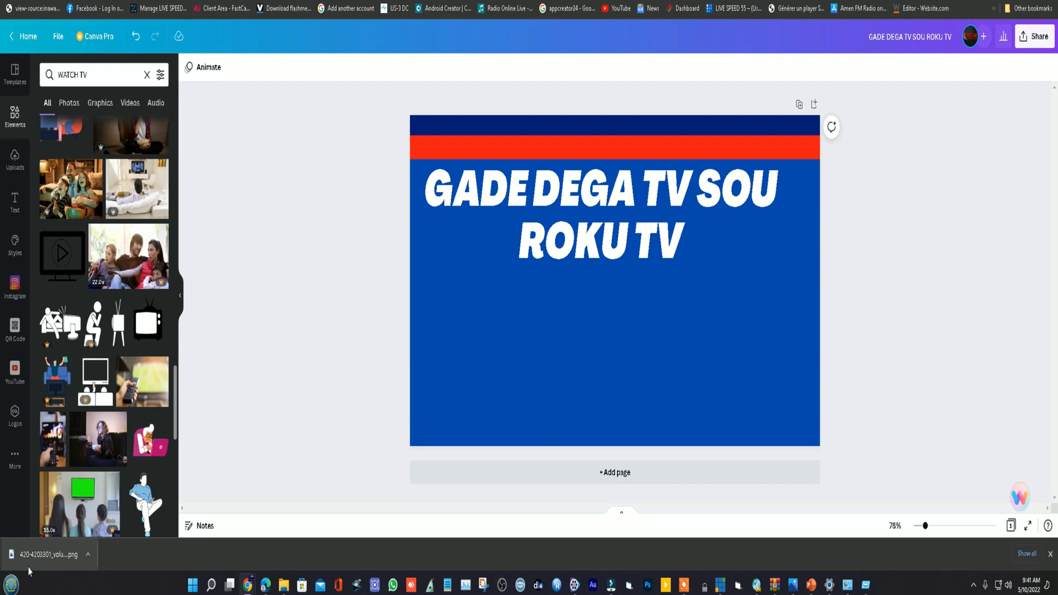
{"action": "left_click", "coordinate": [15, 160]}
{"action": "left_click_drag", "start_coordinate": [53, 558], "coordinate": [113, 226]}
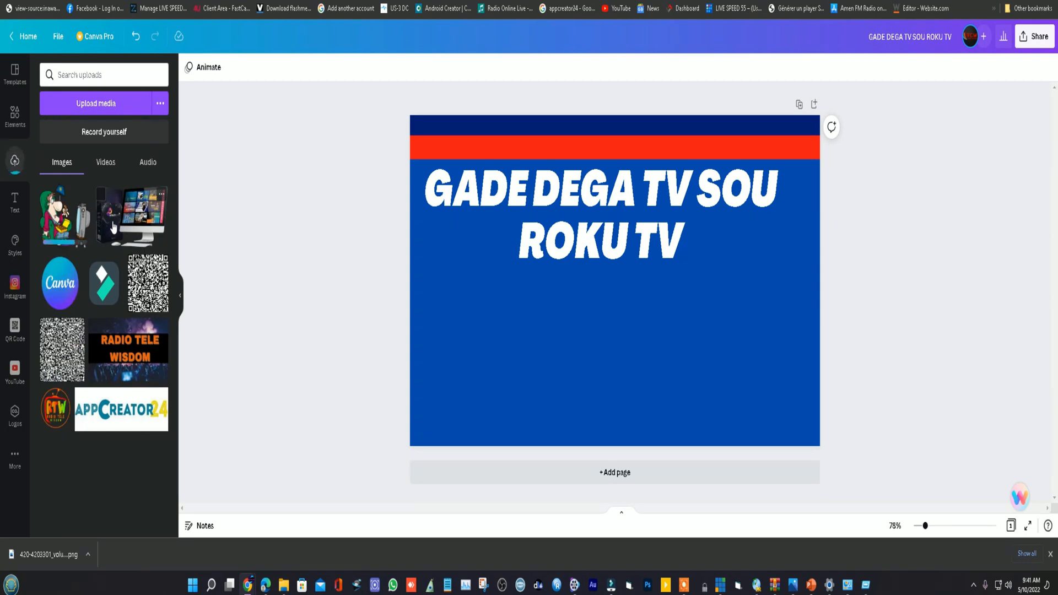
- Place the uploaded TV-watching cartoon on the page, shrink it to fit below the title and move it into the page's lower-left corner
{"action": "left_click", "coordinate": [55, 215]}
{"action": "left_click_drag", "start_coordinate": [694, 174], "coordinate": [583, 260]}
{"action": "left_click_drag", "start_coordinate": [553, 360], "coordinate": [535, 351]}
{"action": "left_click", "coordinate": [576, 349]}
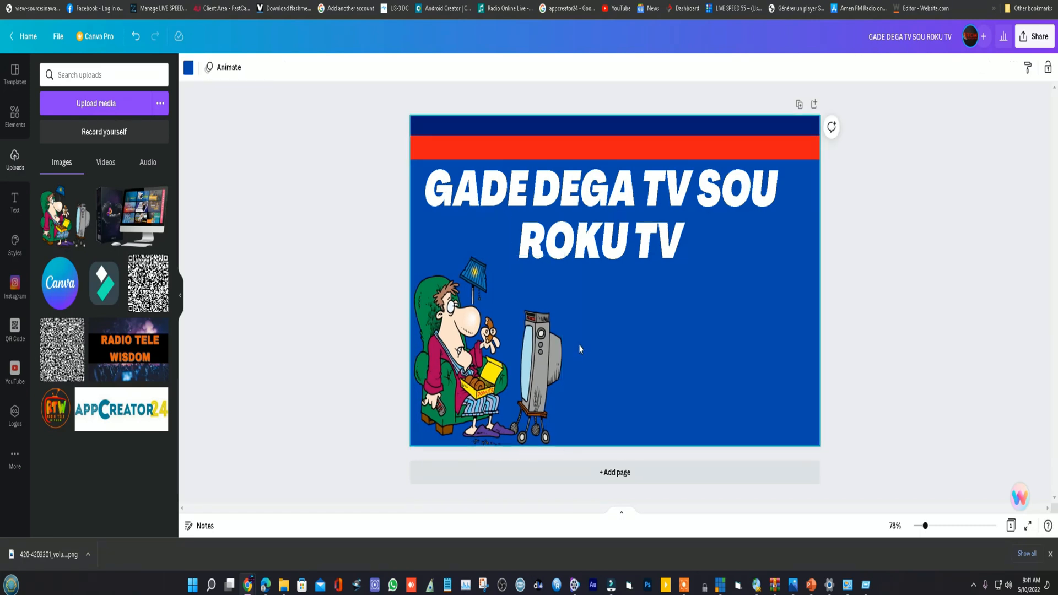
- Switch back to Google Images and search for "roku tv logo png"
{"action": "left_click", "coordinate": [284, 1]}
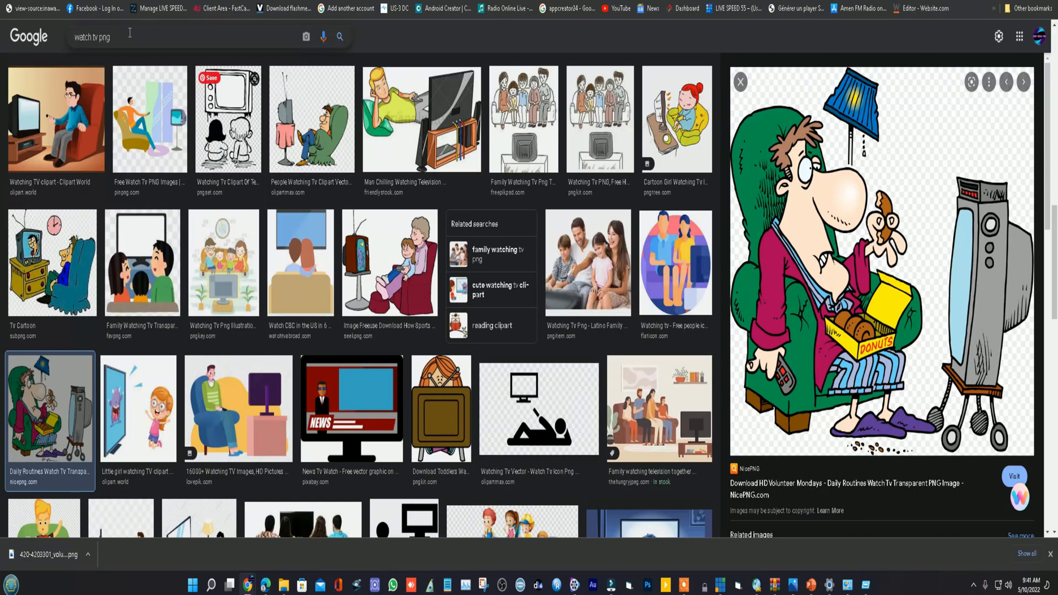
{"action": "left_click_drag", "start_coordinate": [92, 37], "coordinate": [73, 46]}
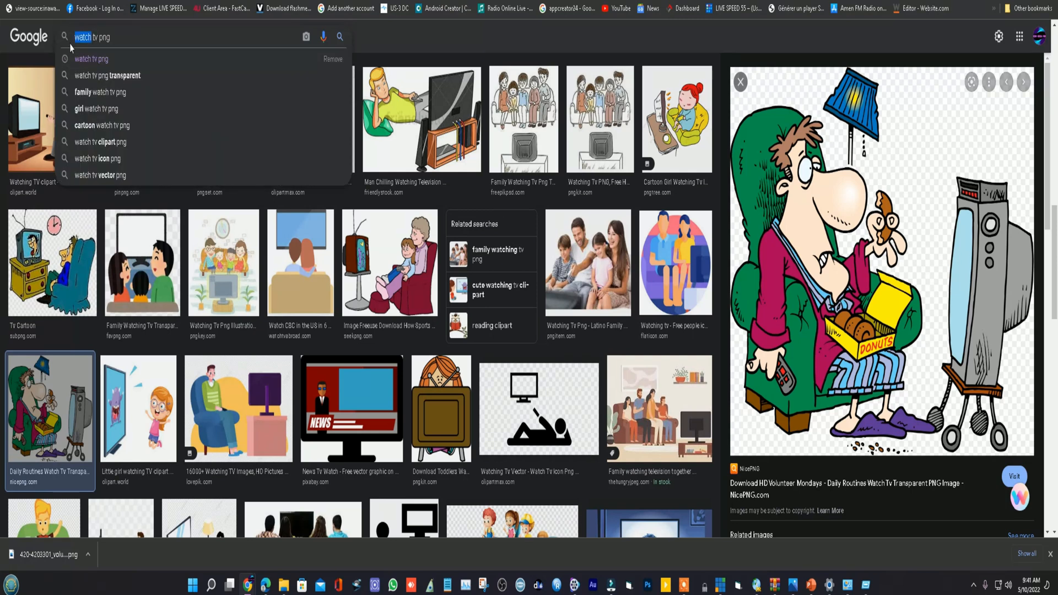
{"action": "type", "text": "RO"}
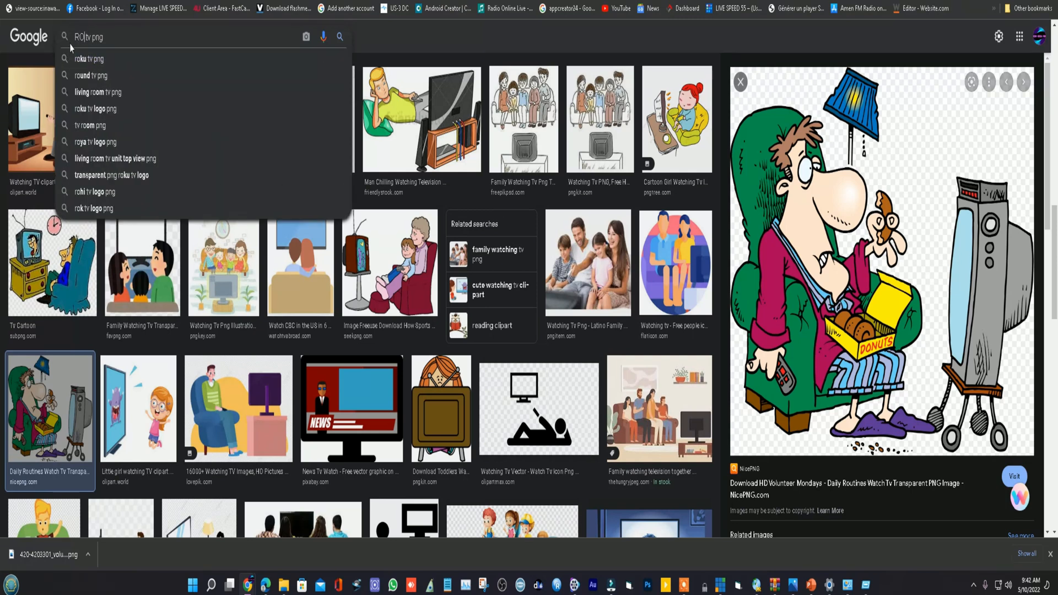
{"action": "type", "text": "K"}
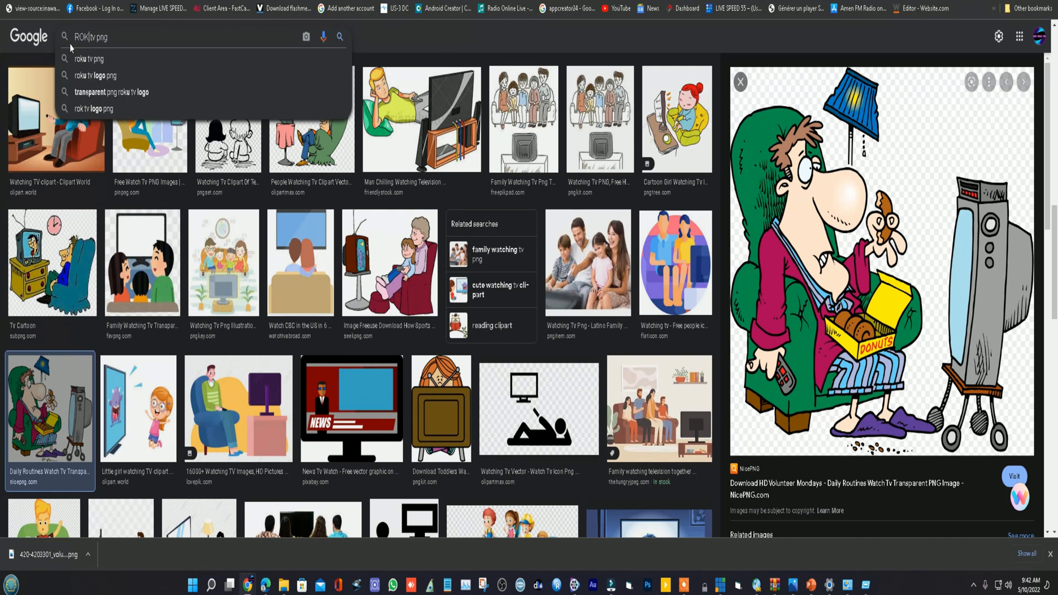
{"action": "left_click", "coordinate": [104, 77]}
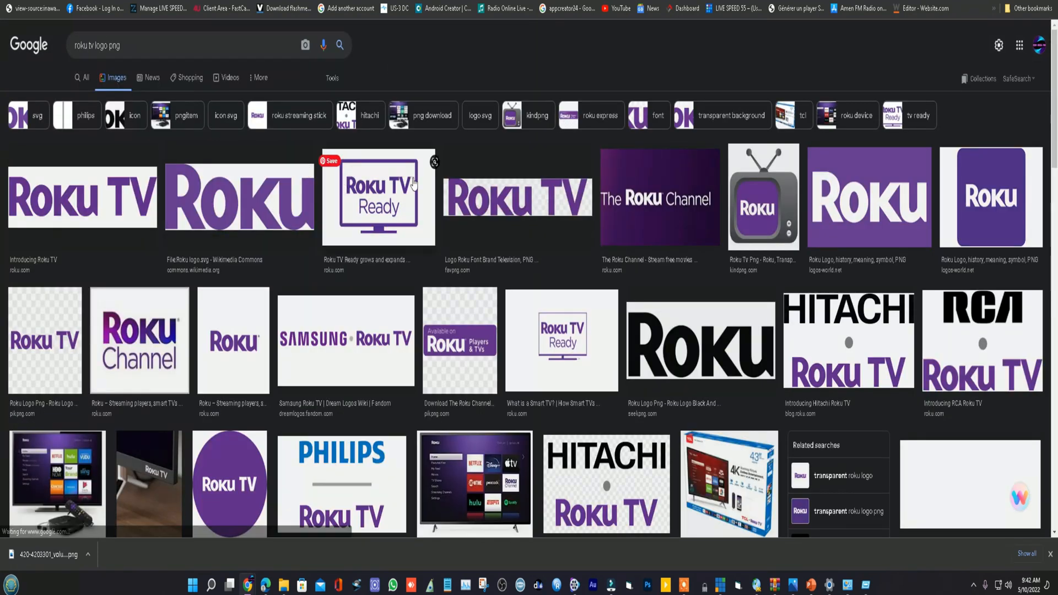
- Browse the Roku image results and preview the purple retro television, the Insignia Roku TV and the Roku PBS Kids pictures
{"action": "left_click", "coordinate": [786, 199]}
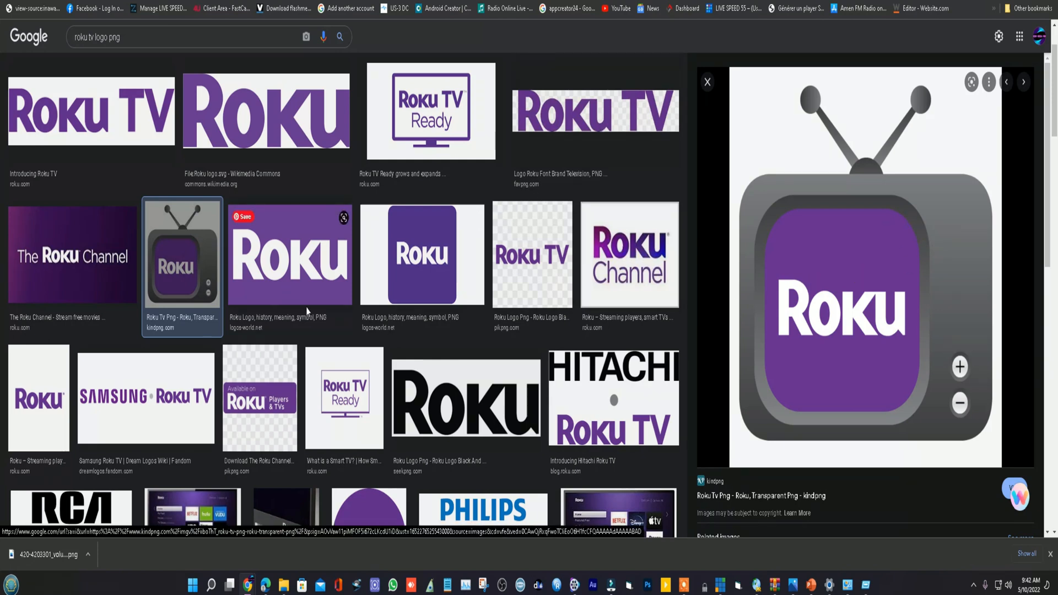
{"action": "scroll", "coordinate": [613, 294], "scroll_direction": "down", "scroll_amount": 2}
{"action": "scroll", "coordinate": [617, 292], "scroll_direction": "down", "scroll_amount": 2}
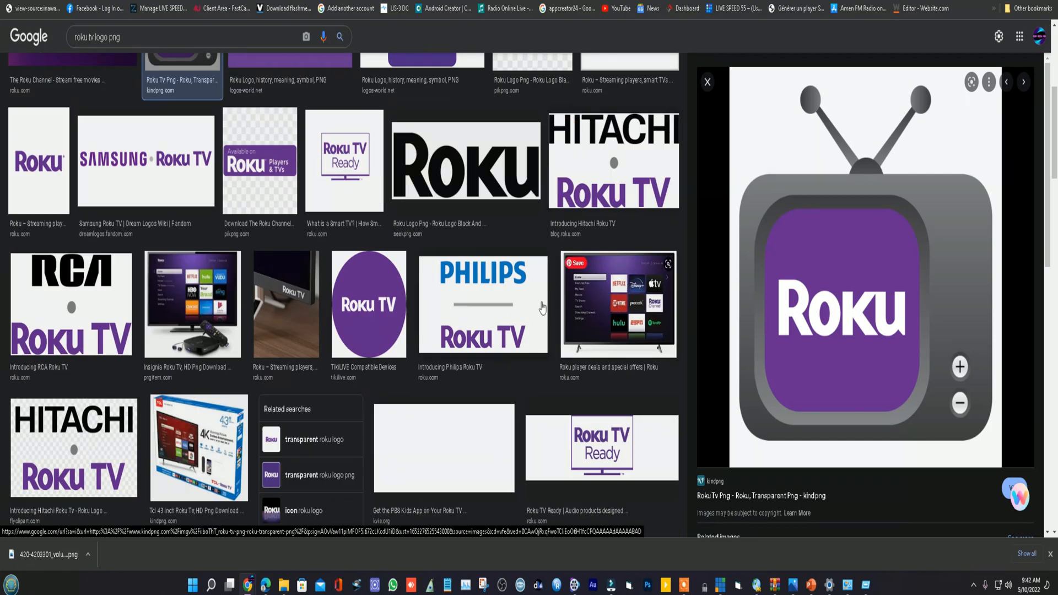
{"action": "scroll", "coordinate": [542, 307], "scroll_direction": "up", "scroll_amount": 2}
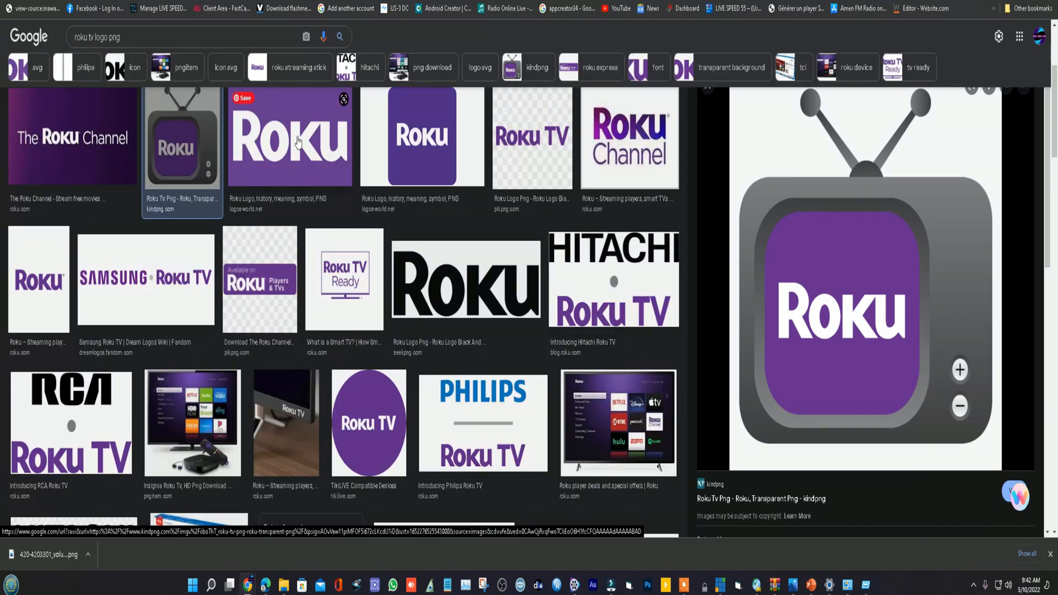
{"action": "scroll", "coordinate": [815, 286], "scroll_direction": "down", "scroll_amount": 2}
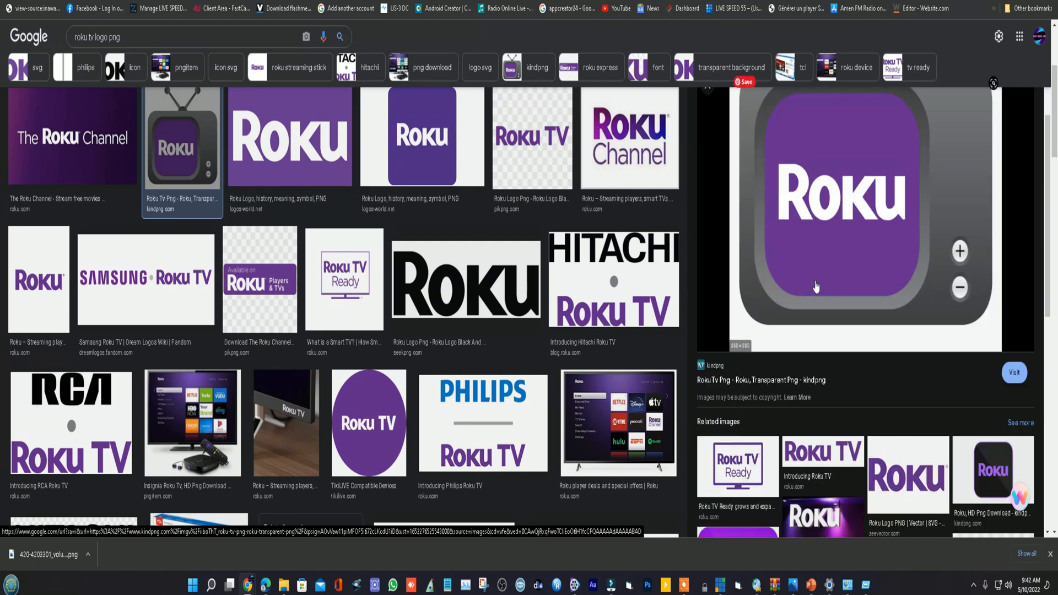
{"action": "scroll", "coordinate": [815, 286], "scroll_direction": "down", "scroll_amount": 2}
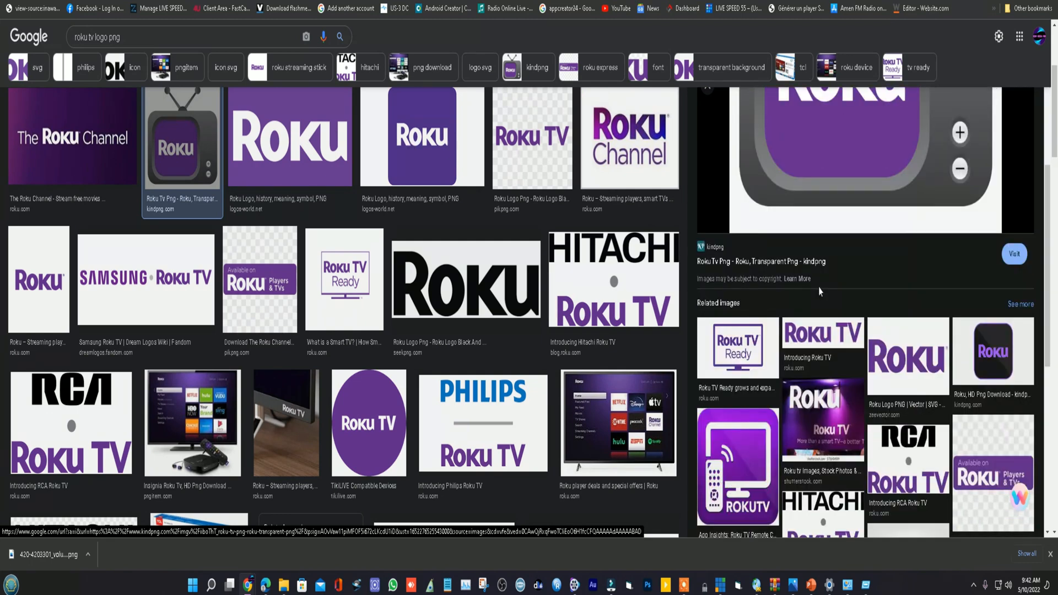
{"action": "scroll", "coordinate": [819, 290], "scroll_direction": "up", "scroll_amount": 4}
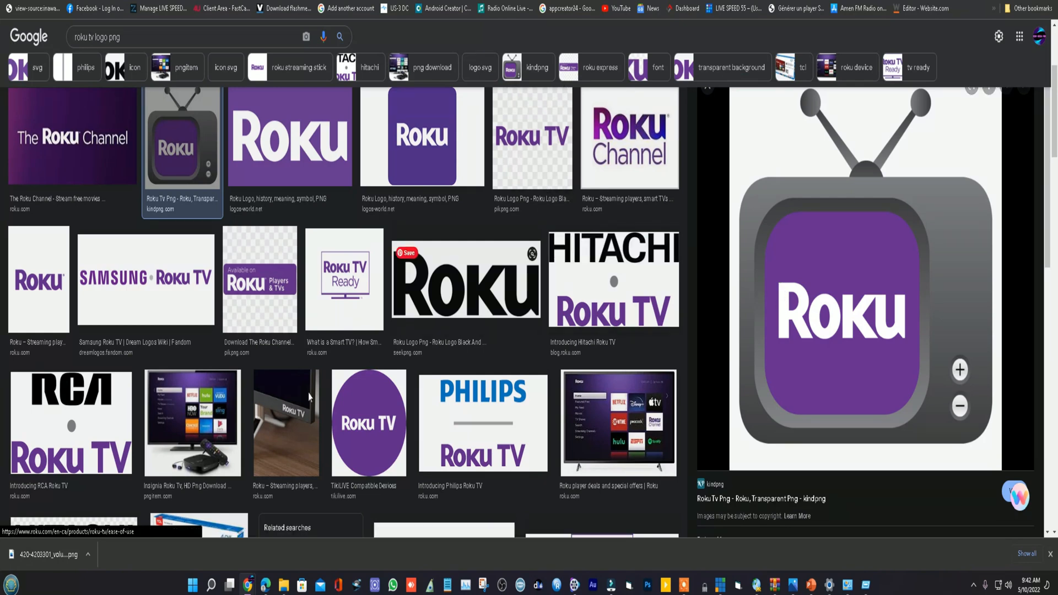
{"action": "left_click", "coordinate": [203, 410]}
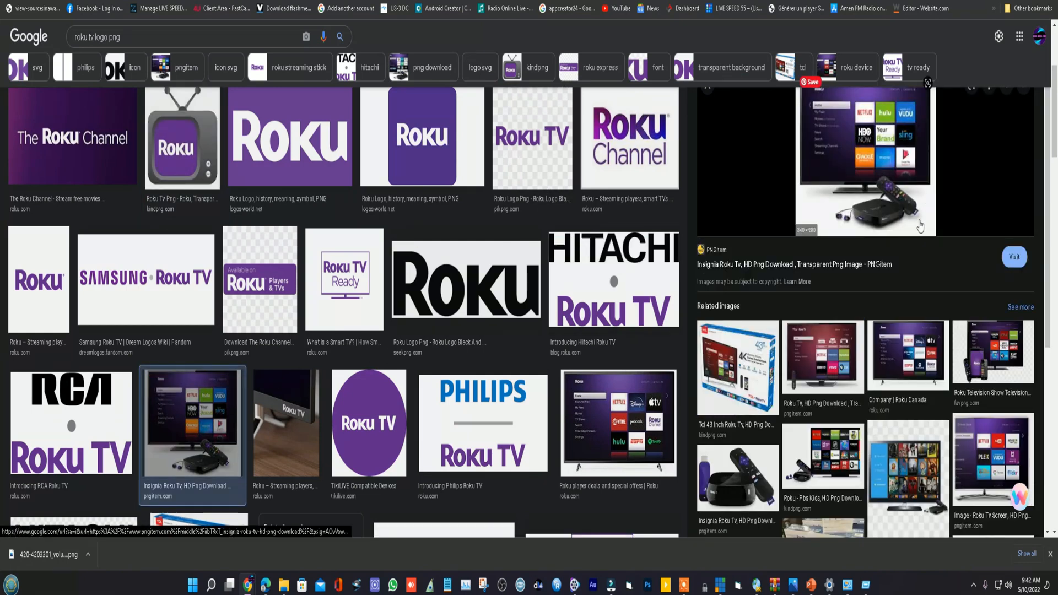
{"action": "scroll", "coordinate": [875, 222], "scroll_direction": "up", "scroll_amount": 1}
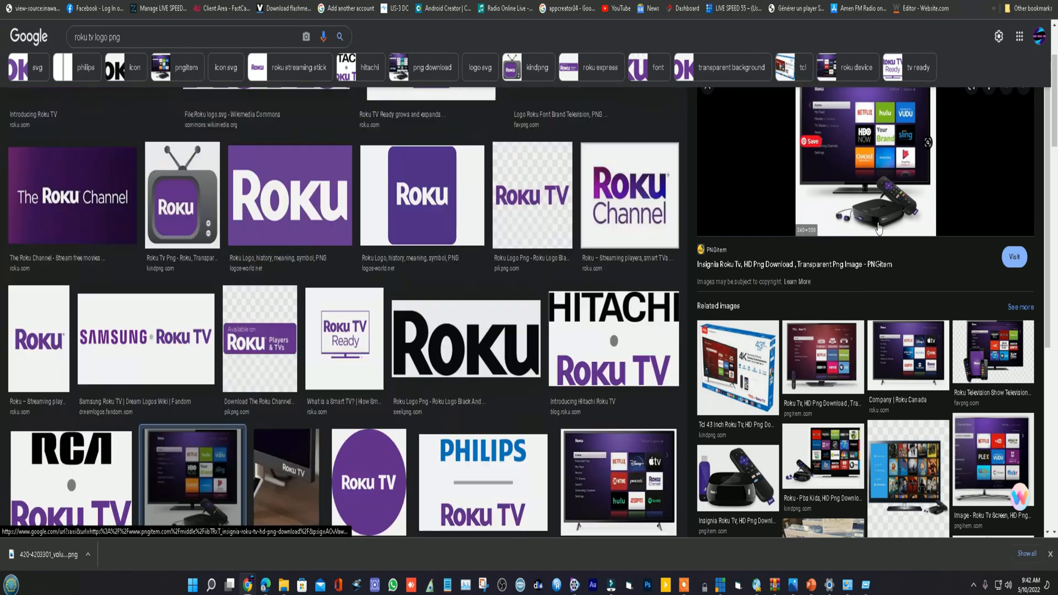
{"action": "scroll", "coordinate": [878, 229], "scroll_direction": "down", "scroll_amount": 2}
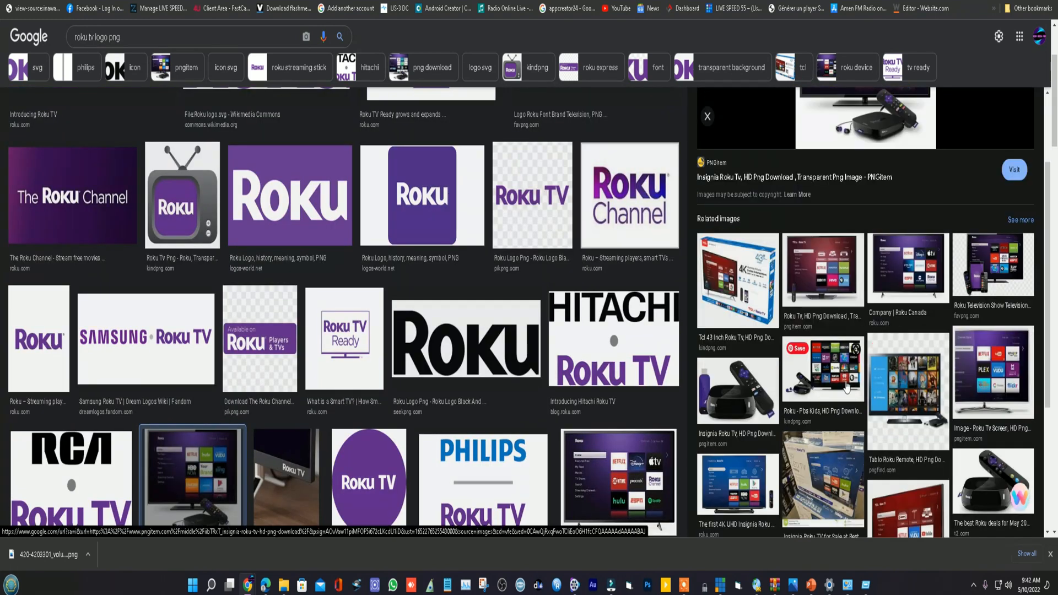
{"action": "left_click", "coordinate": [838, 363]}
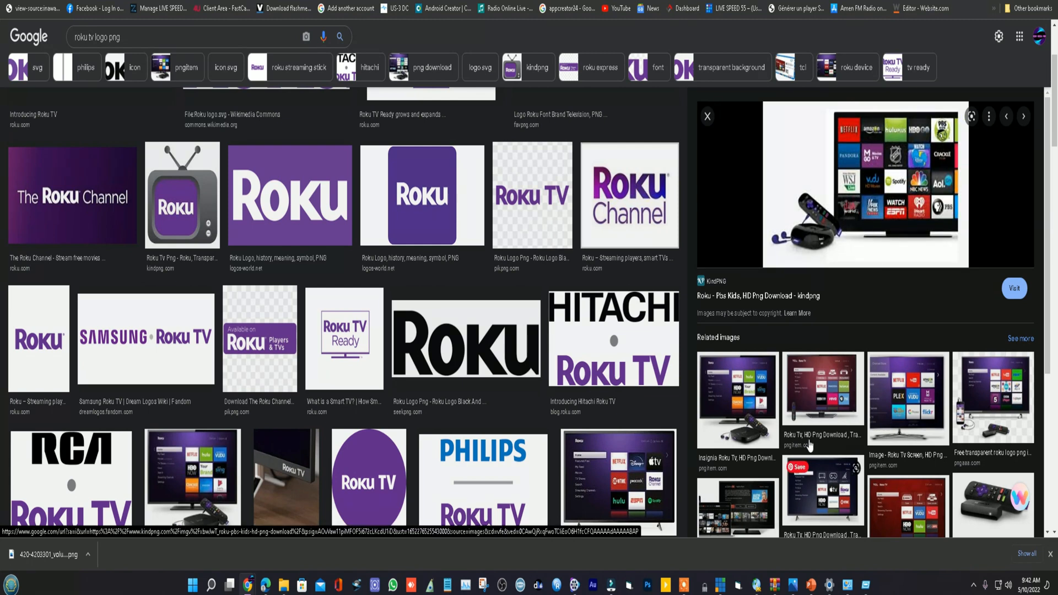
- Reopen the Insignia Roku TV picture with the streaming box and save it as a PNG image
{"action": "left_click", "coordinate": [773, 445]}
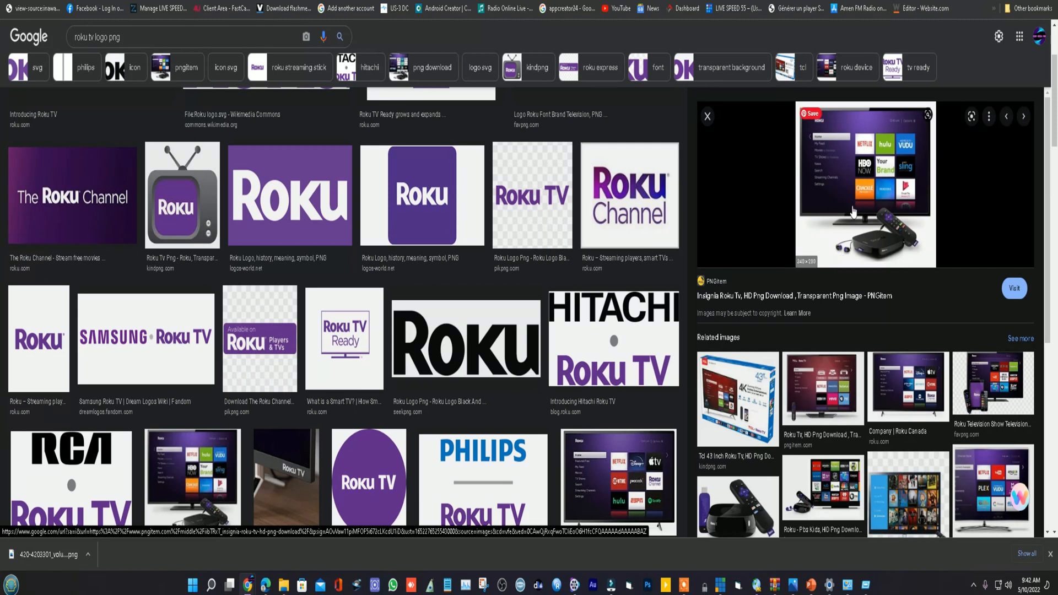
{"action": "right_click", "coordinate": [873, 163]}
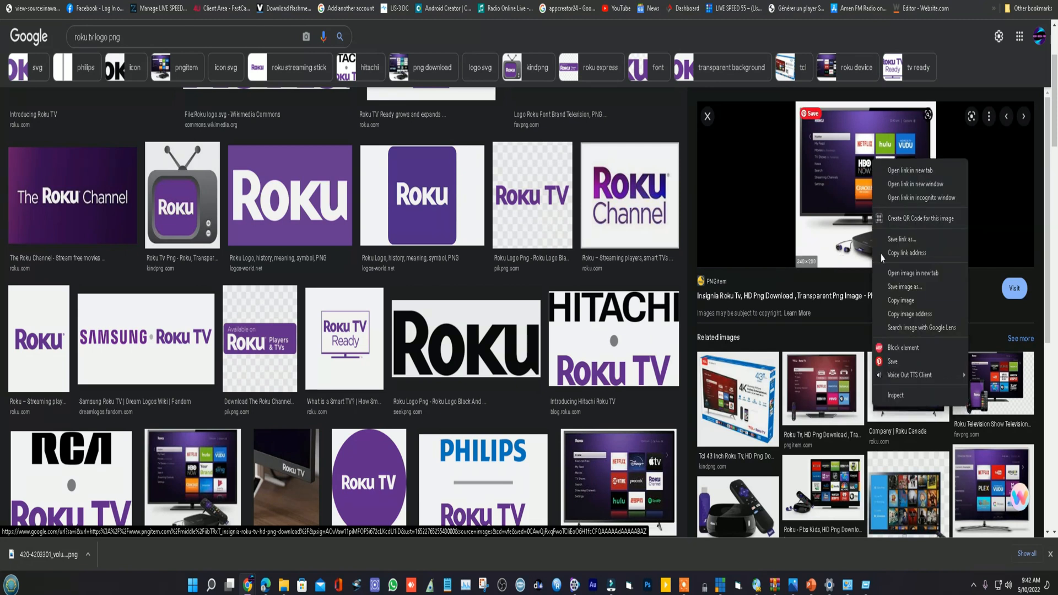
{"action": "left_click", "coordinate": [905, 287]}
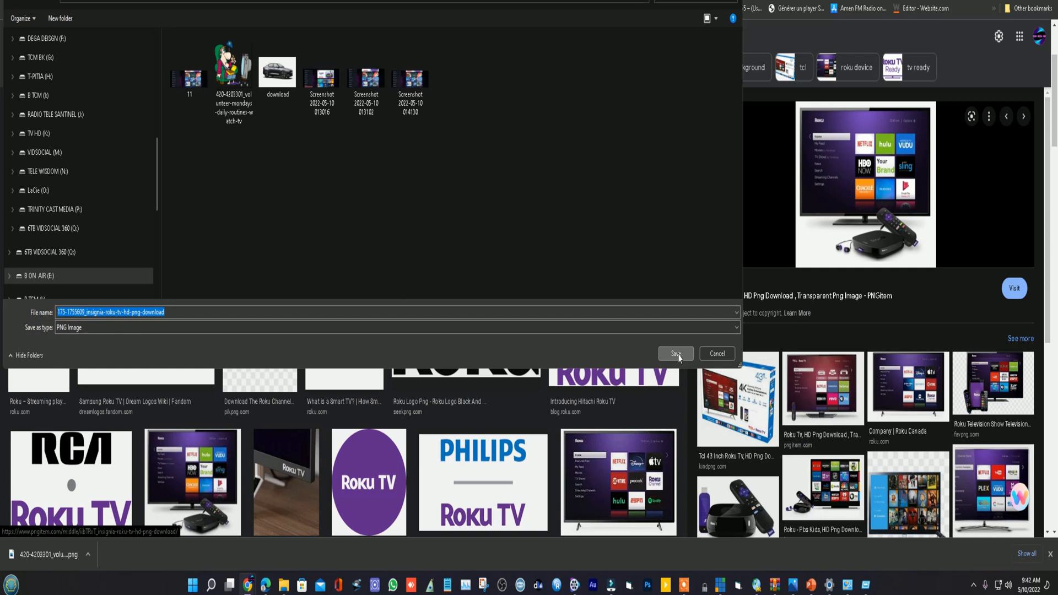
{"action": "key", "text": "Return"}
- Preview the related Roku 3 player and remote picture, and change the image search to "roku tv png"
{"action": "left_click", "coordinate": [735, 487]}
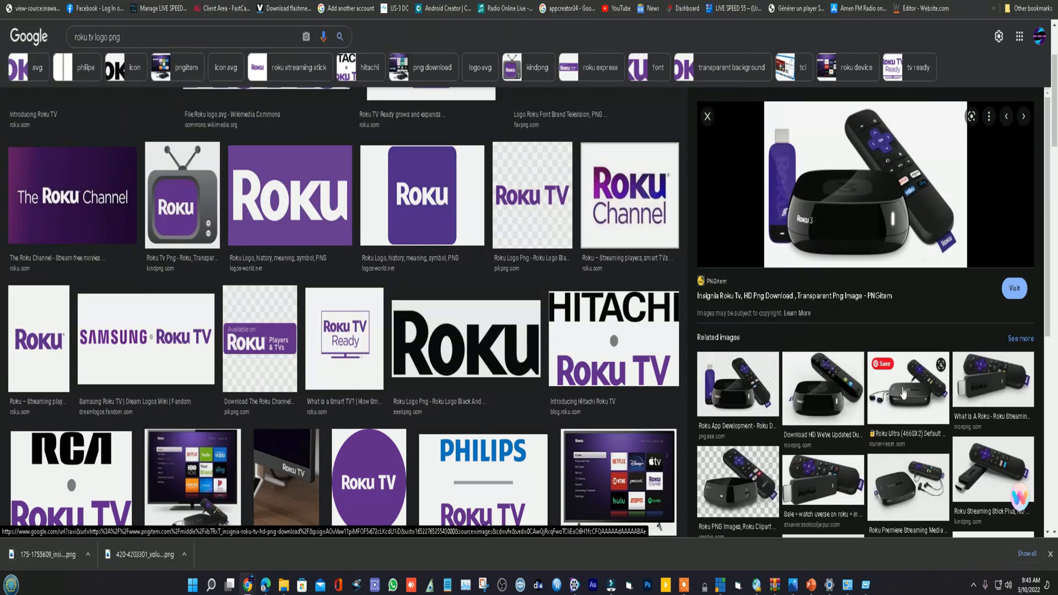
{"action": "right_click", "coordinate": [879, 190]}
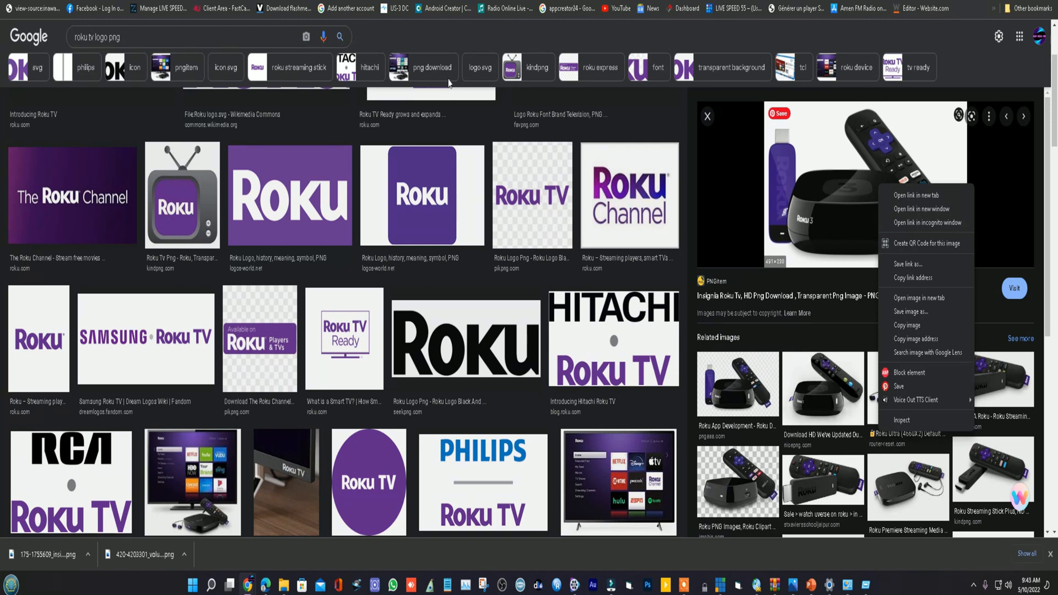
{"action": "left_click", "coordinate": [98, 37]}
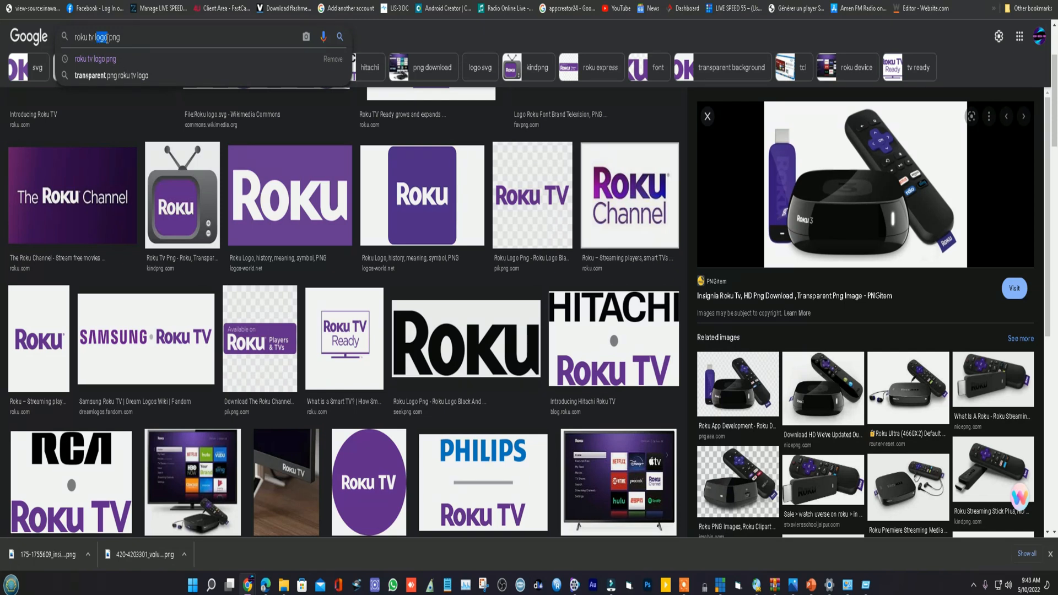
{"action": "key", "text": "BackSpace"}
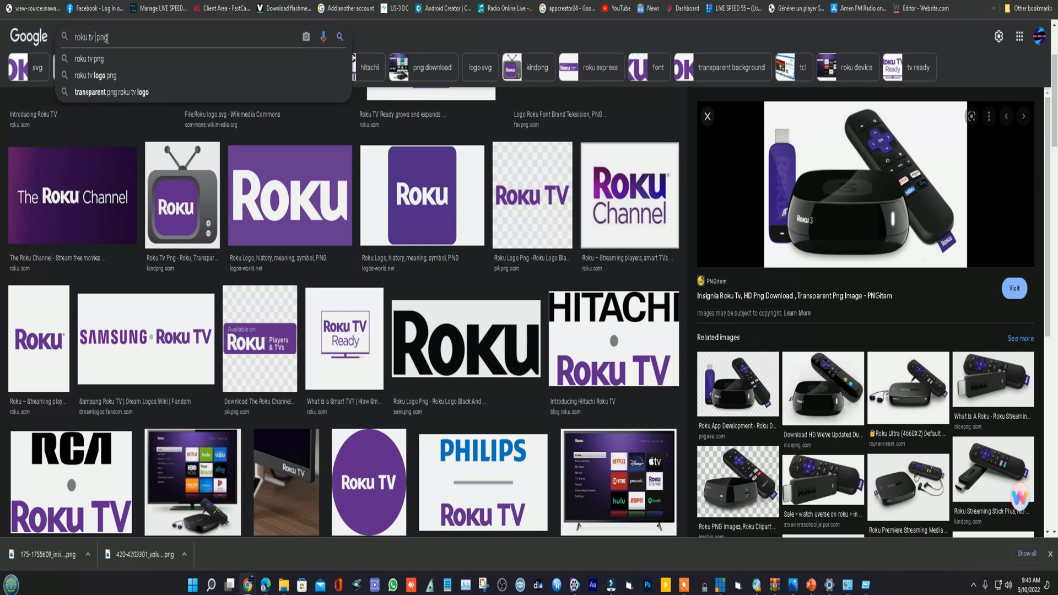
{"action": "key", "text": "Return"}
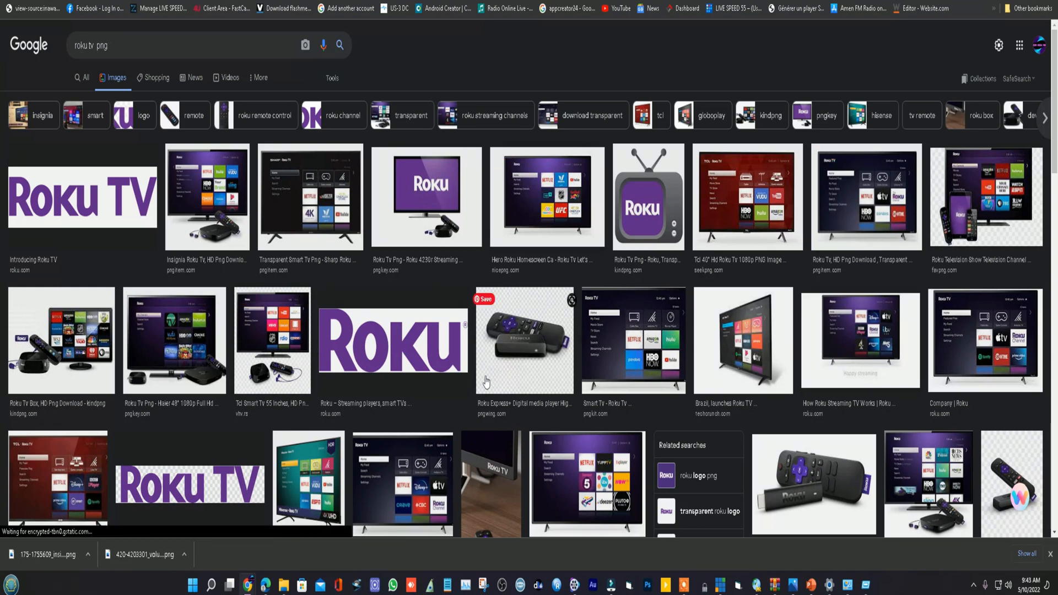
- Find the Roku 3 picture with the red box, player and remote among the results and save it as a PNG image
{"action": "left_click", "coordinate": [77, 339]}
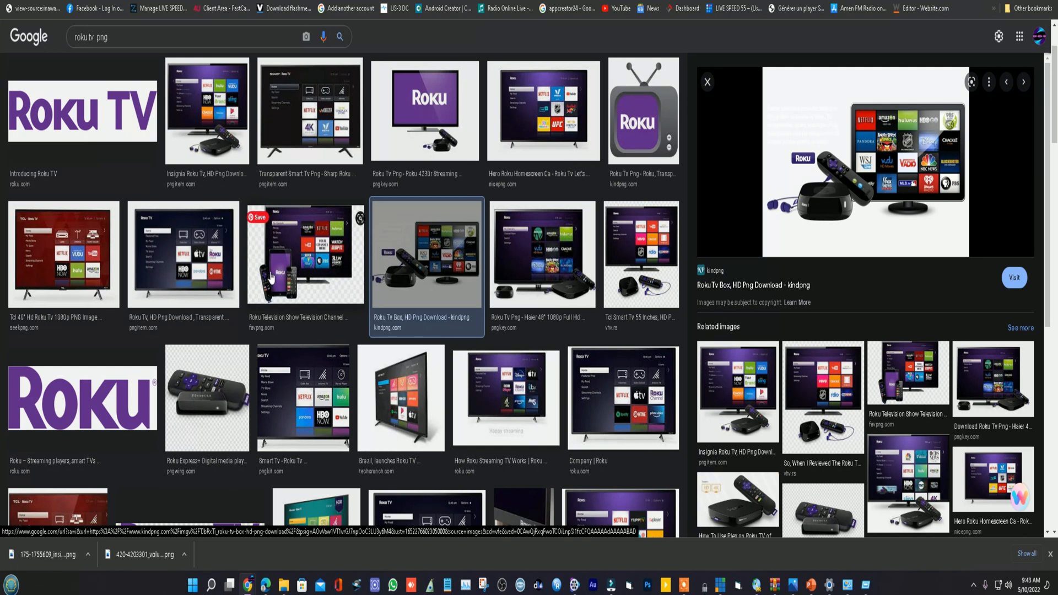
{"action": "scroll", "coordinate": [265, 384], "scroll_direction": "down", "scroll_amount": 3}
{"action": "scroll", "coordinate": [375, 353], "scroll_direction": "down", "scroll_amount": 4}
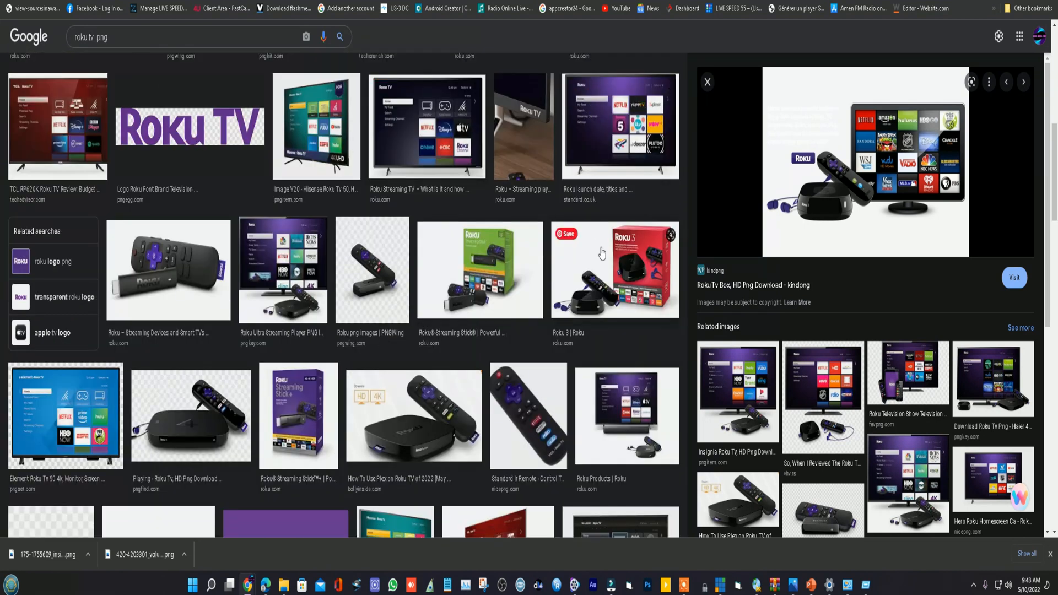
{"action": "left_click", "coordinate": [640, 270]}
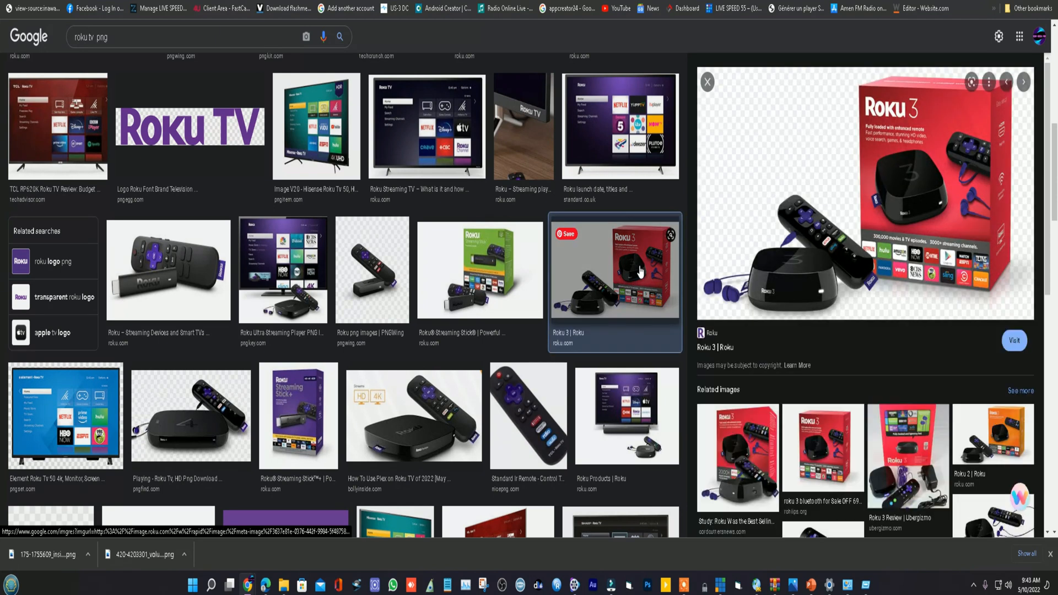
{"action": "right_click", "coordinate": [933, 148]}
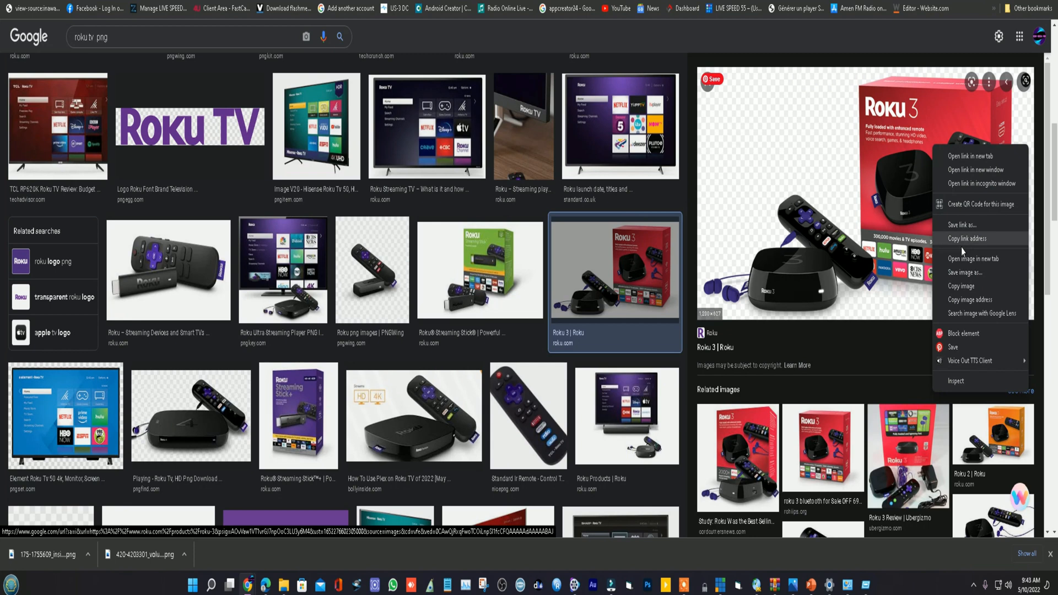
{"action": "left_click", "coordinate": [967, 276]}
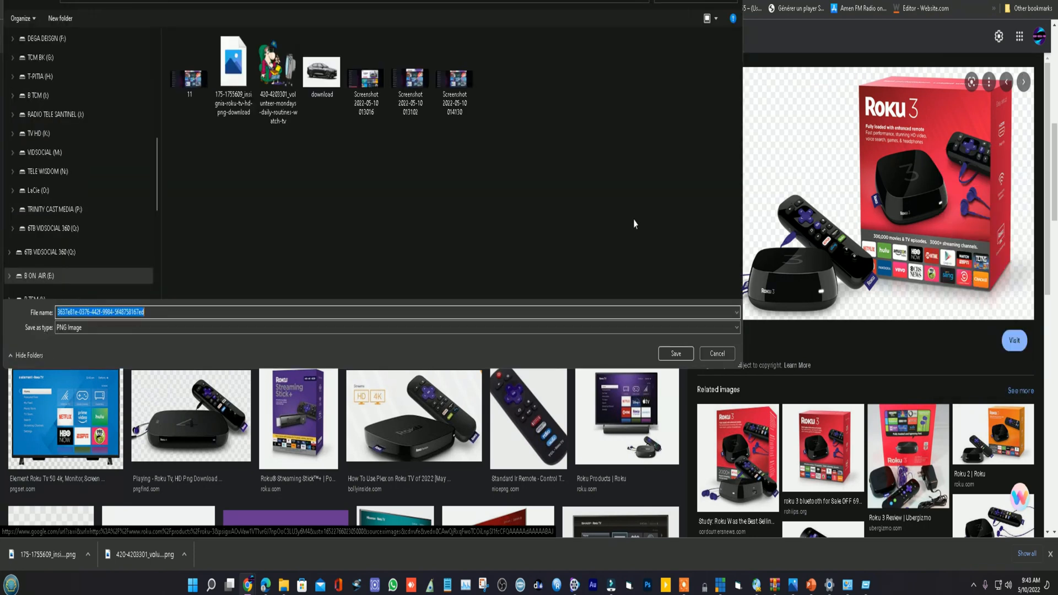
{"action": "left_click", "coordinate": [674, 354]}
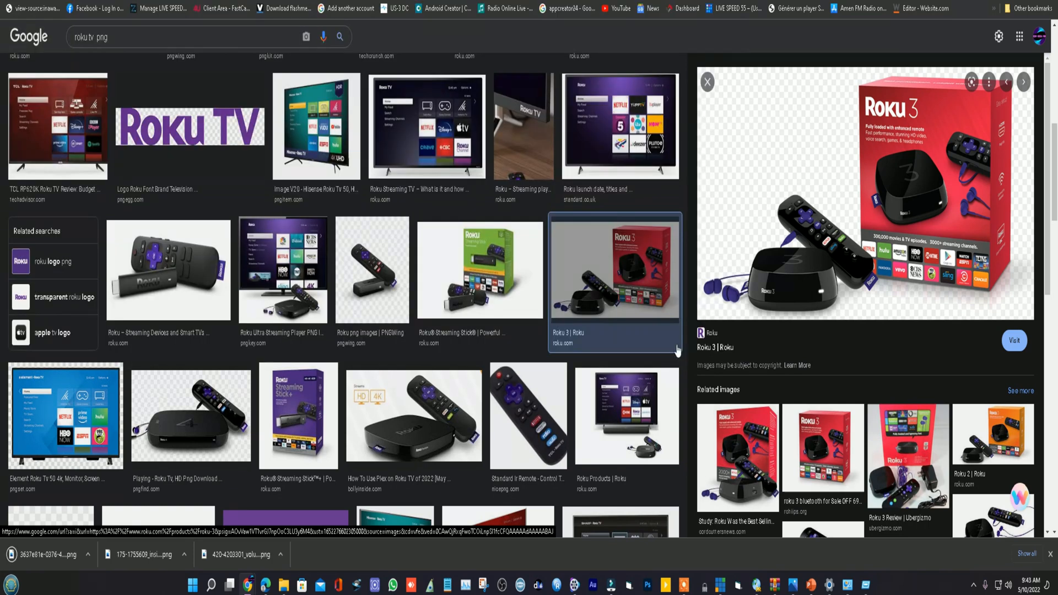
- Return to the Canva design, upload the Roku 3 PNG and place it, shrunk, in the page's lower-right area beside the cartoon
{"action": "left_click", "coordinate": [168, 1]}
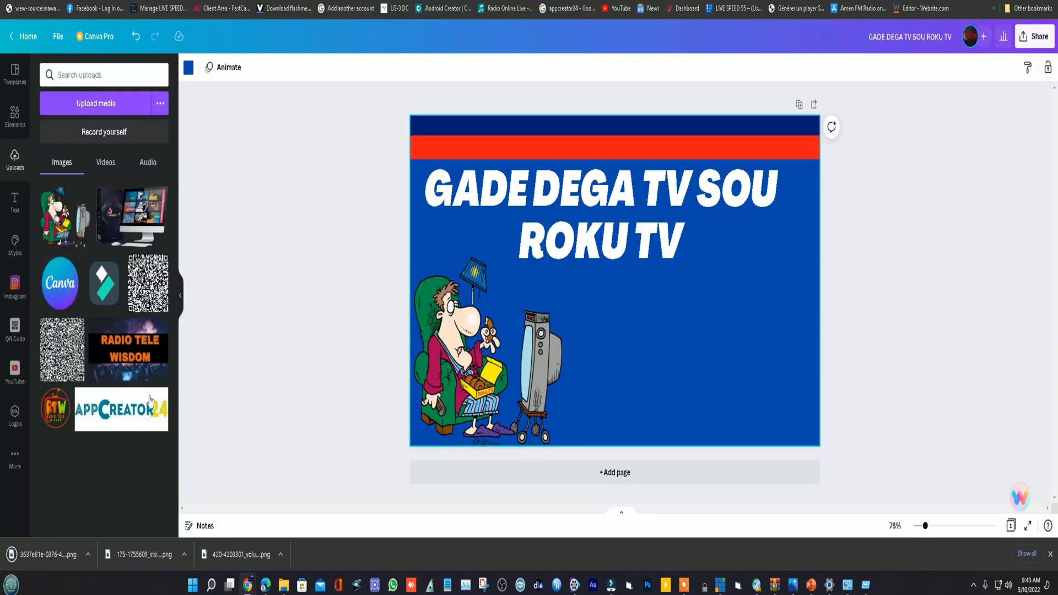
{"action": "left_click_drag", "start_coordinate": [41, 554], "coordinate": [99, 226]}
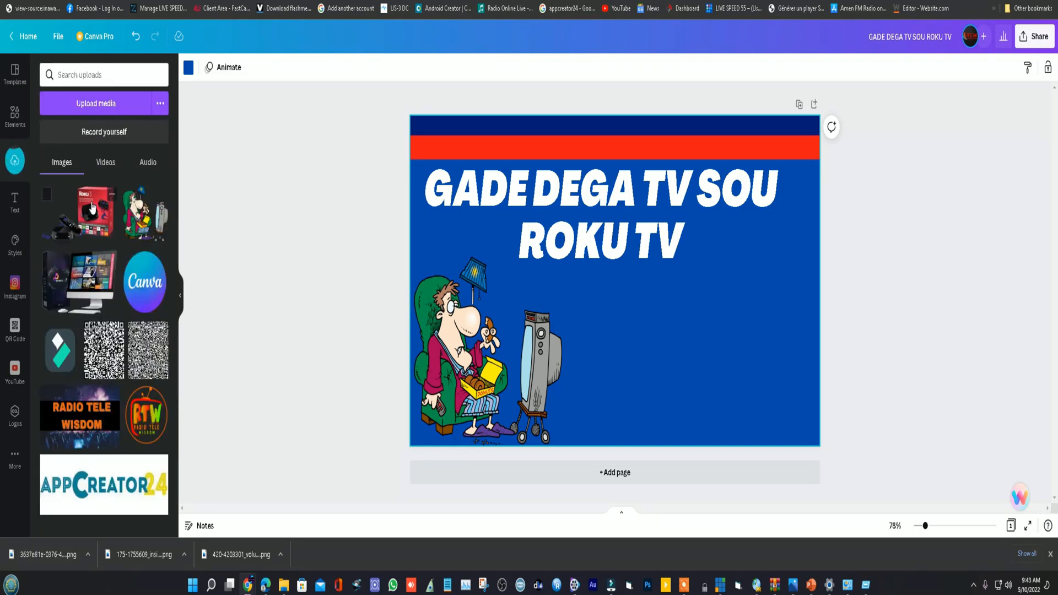
{"action": "left_click", "coordinate": [94, 206]}
{"action": "left_click_drag", "start_coordinate": [672, 305], "coordinate": [701, 364]}
{"action": "left_click_drag", "start_coordinate": [801, 245], "coordinate": [780, 277]}
{"action": "left_click_drag", "start_coordinate": [727, 319], "coordinate": [752, 310]}
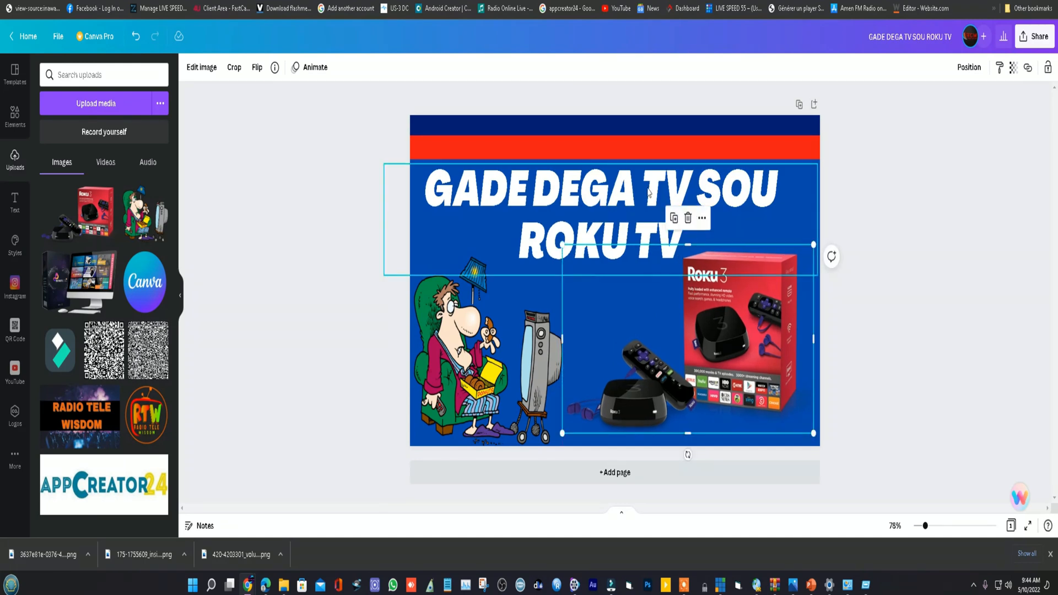
- Delete the "GADE DEGA TV SOU ROKU TV" title text box from the page
{"action": "left_click", "coordinate": [527, 196]}
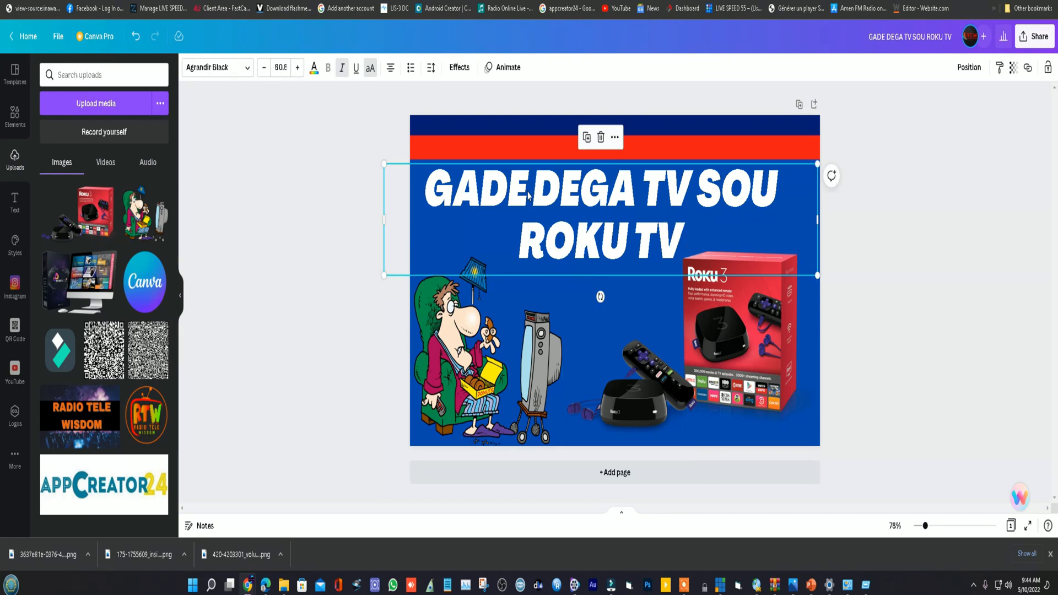
{"action": "double_click", "coordinate": [534, 192]}
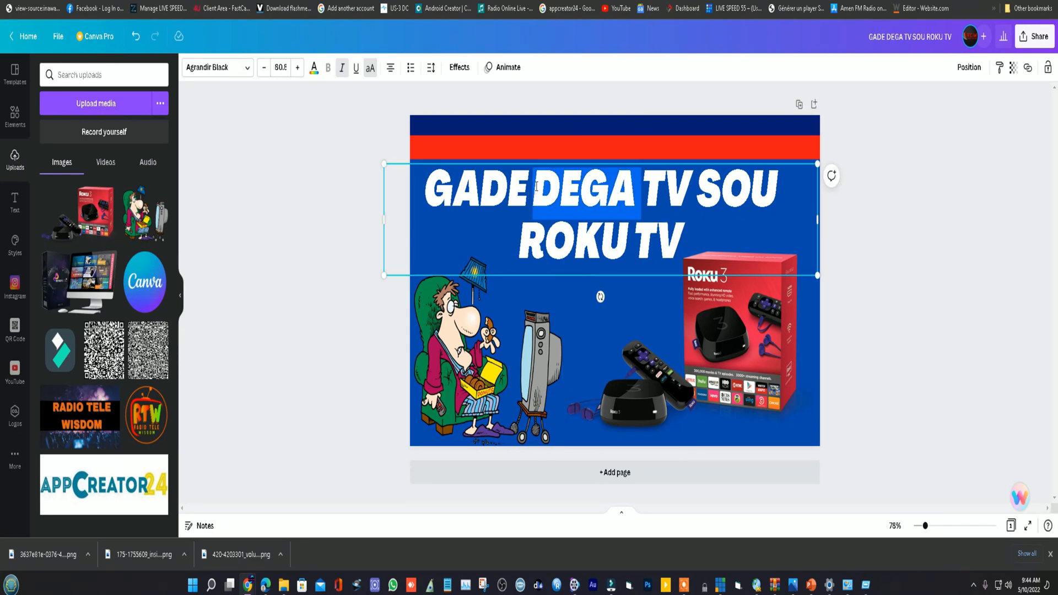
{"action": "left_click", "coordinate": [536, 185]}
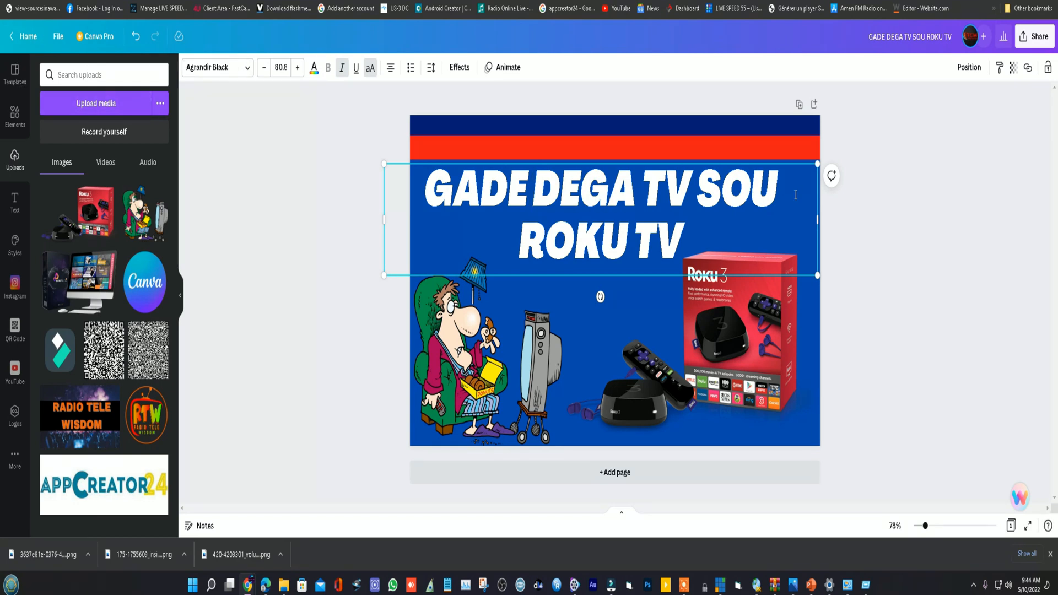
{"action": "left_click", "coordinate": [658, 333]}
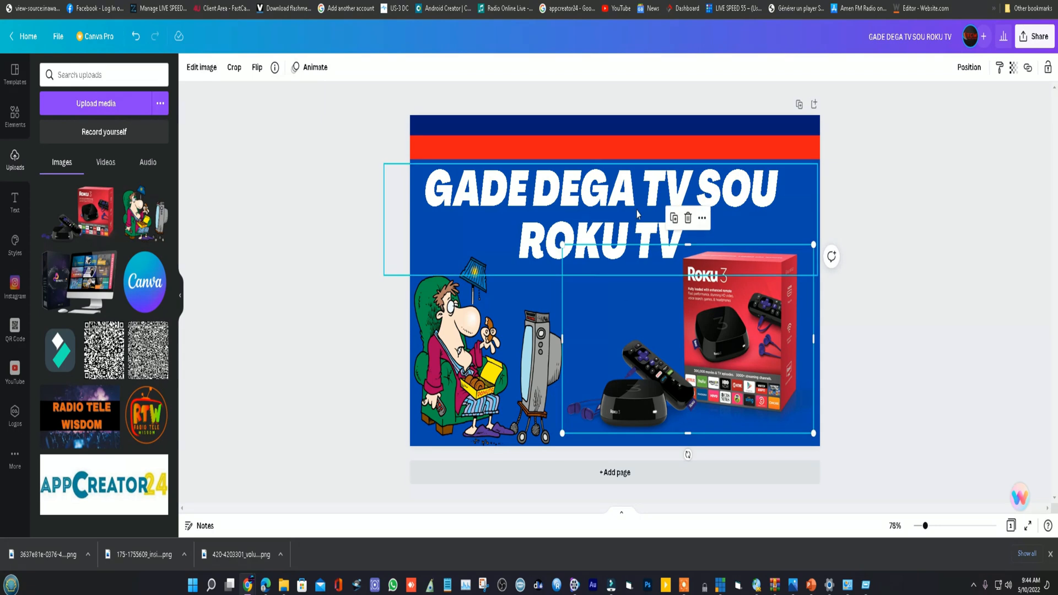
{"action": "left_click", "coordinate": [637, 214]}
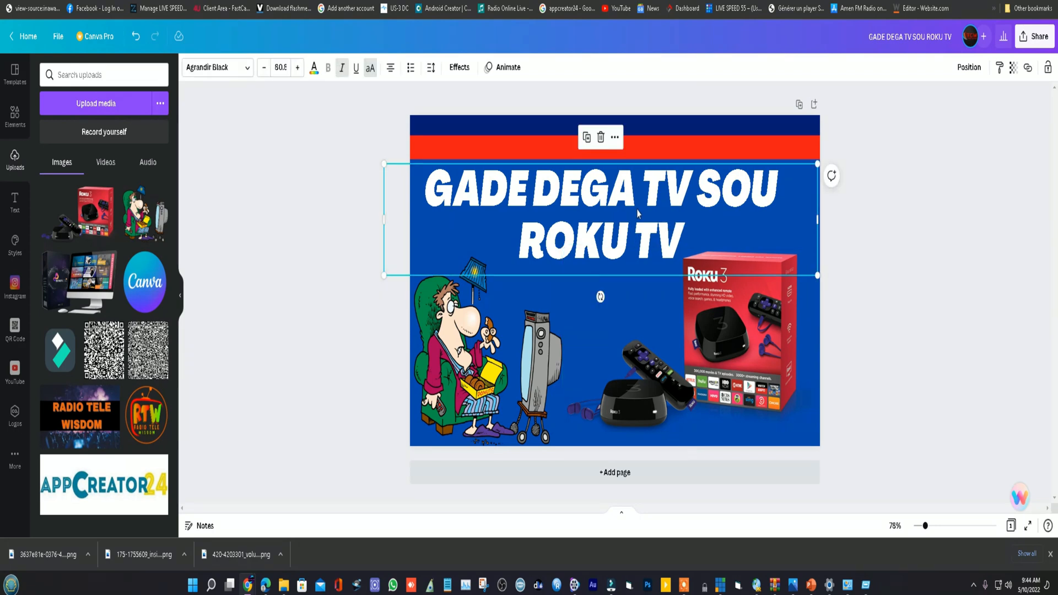
{"action": "left_click", "coordinate": [601, 137]}
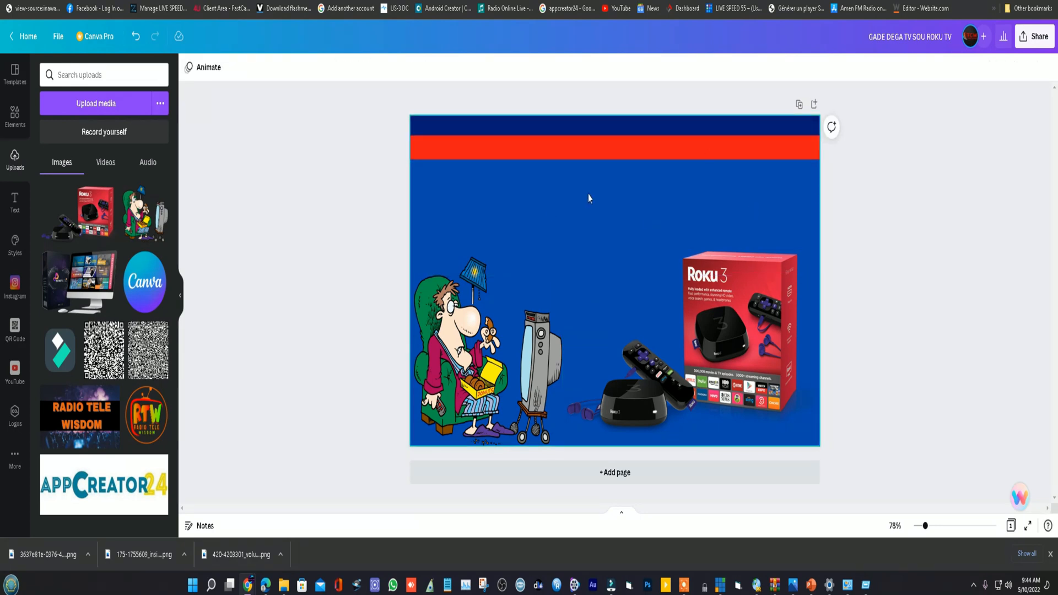
- Make the red band near the page's upper edge slightly thinner by raising its lower edge
{"action": "left_click", "coordinate": [613, 147]}
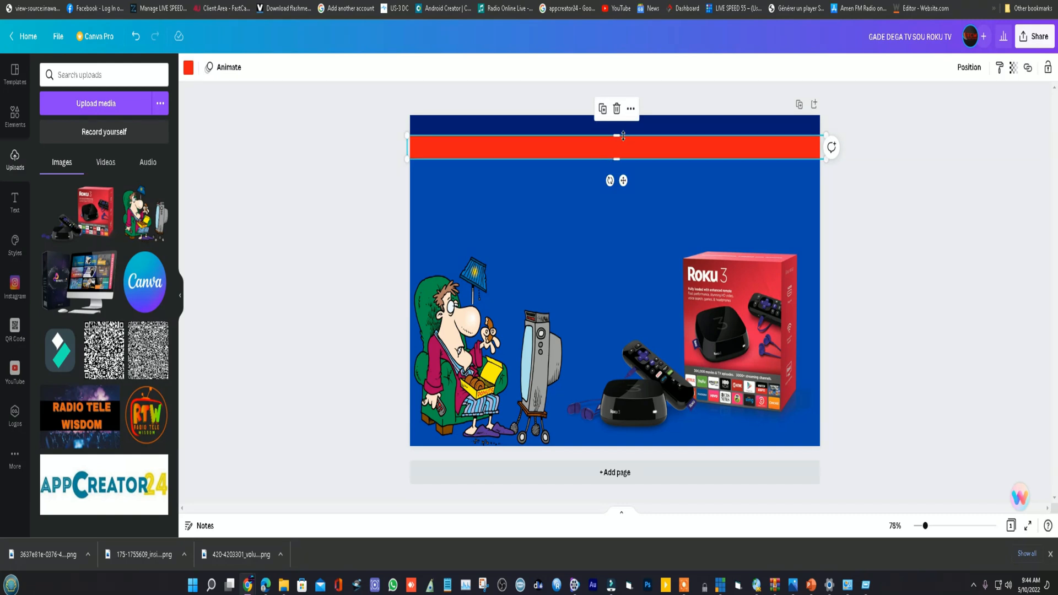
{"action": "left_click_drag", "start_coordinate": [619, 155], "coordinate": [620, 152]}
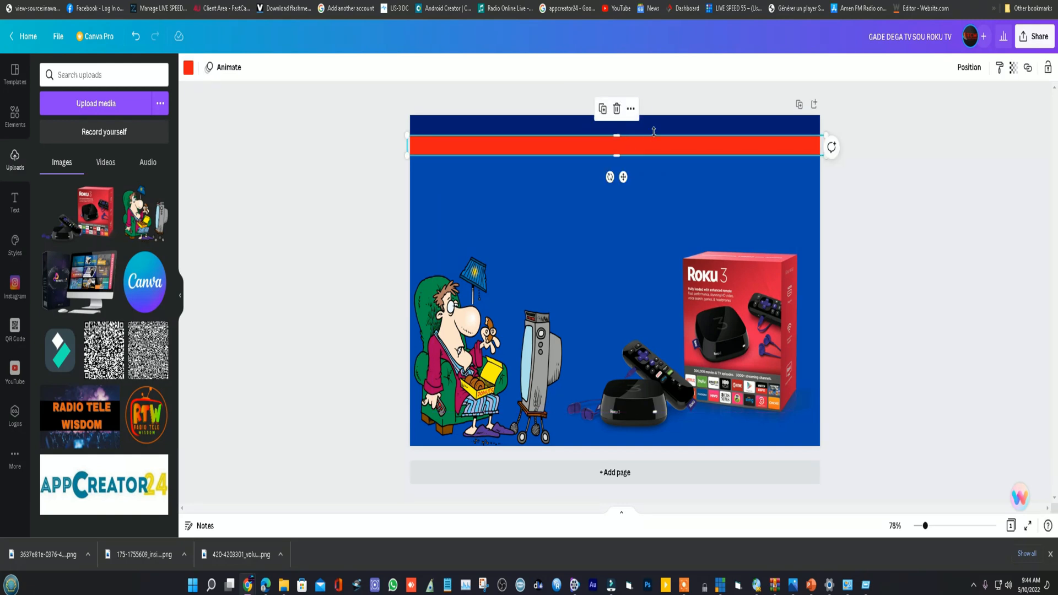
- Add the "refresco" text combination to the page and place it just below the red band
{"action": "left_click", "coordinate": [651, 219]}
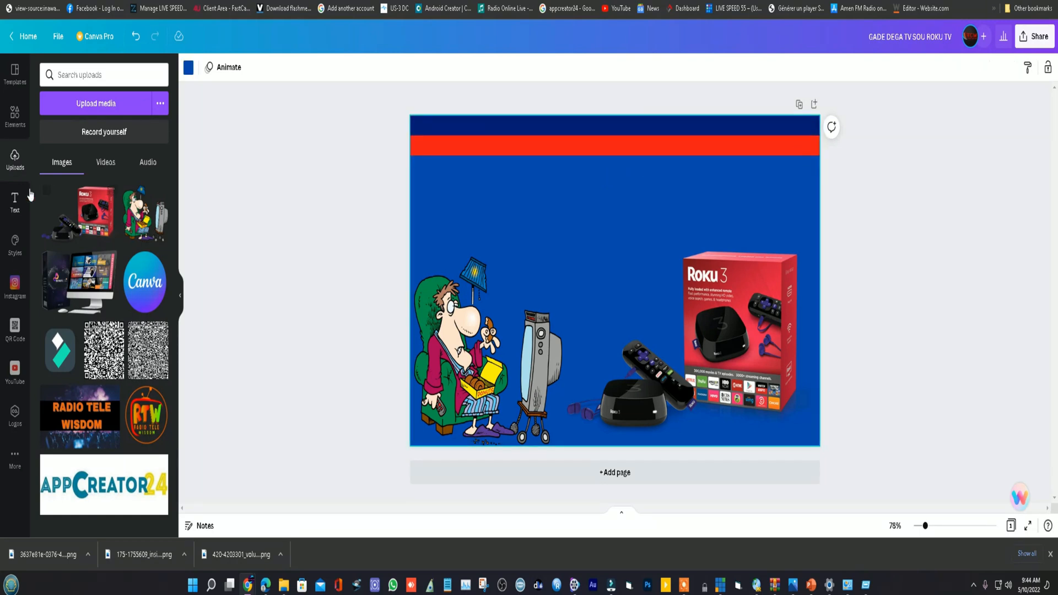
{"action": "left_click", "coordinate": [15, 202]}
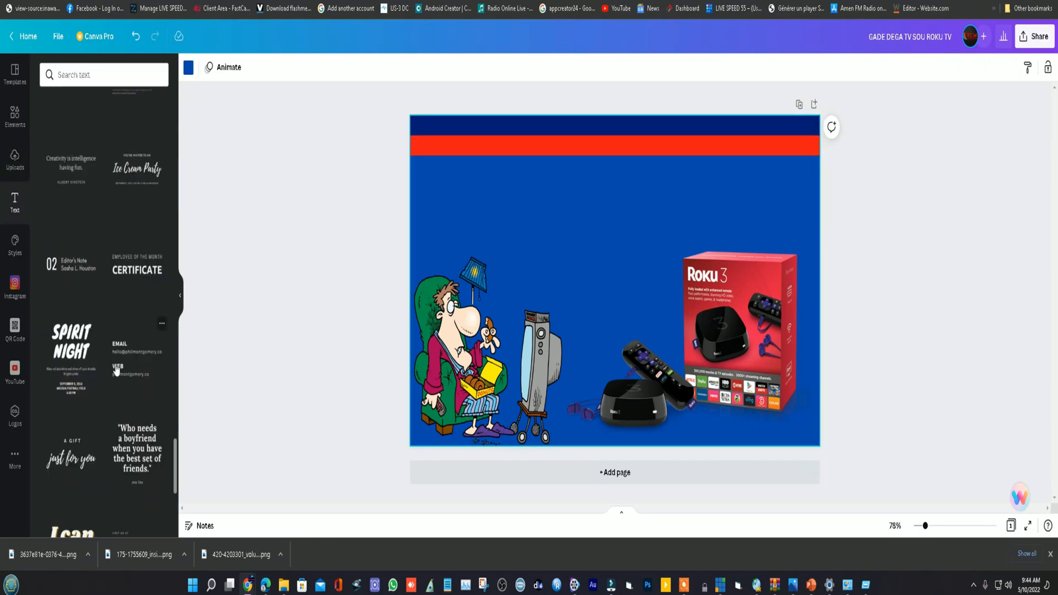
{"action": "scroll", "coordinate": [115, 363], "scroll_direction": "down", "scroll_amount": 10}
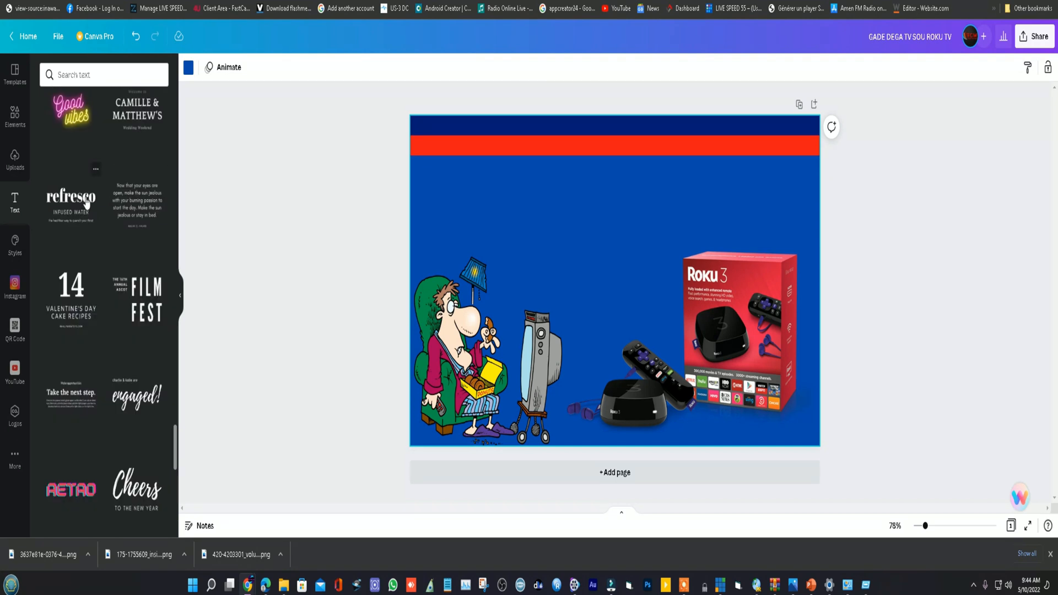
{"action": "left_click", "coordinate": [84, 204]}
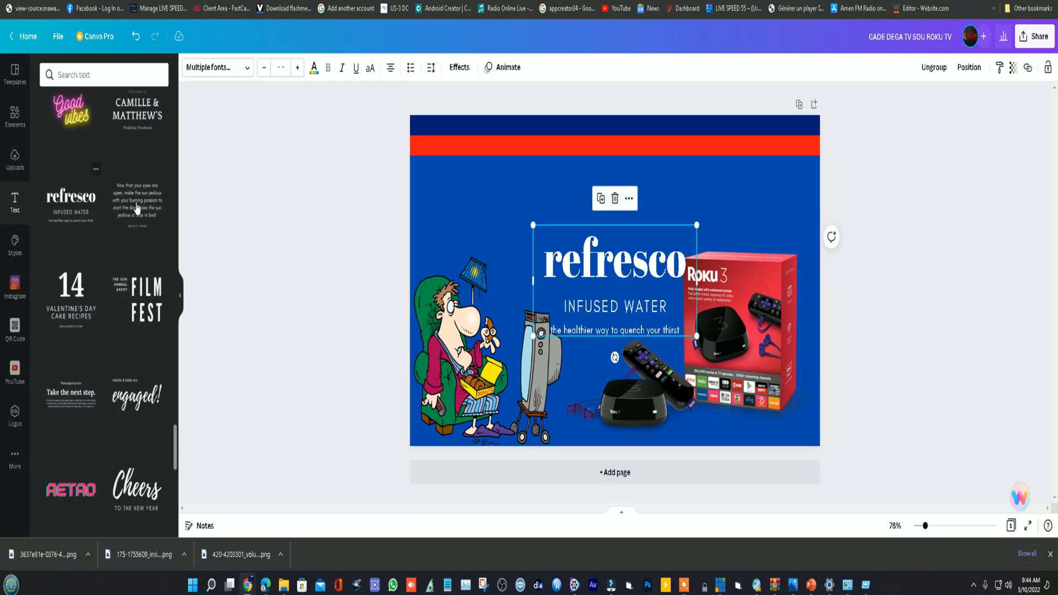
{"action": "left_click_drag", "start_coordinate": [580, 277], "coordinate": [542, 214]}
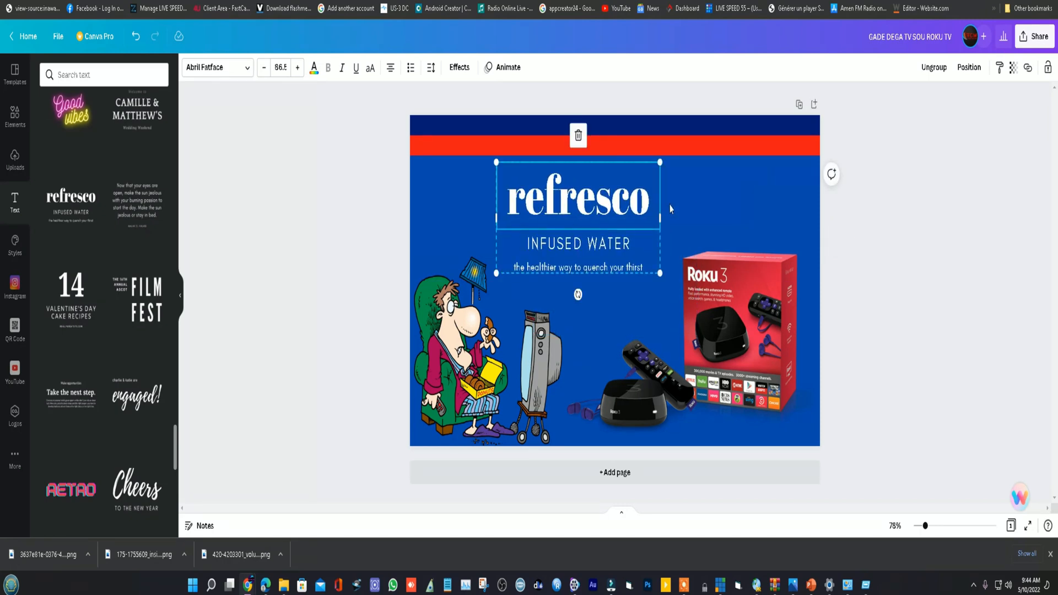
- Ungroup the "refresco" text combination and delete its "INFUSED WATER" and "the healthier way to quench your thirst" lines
{"action": "left_click", "coordinate": [933, 67]}
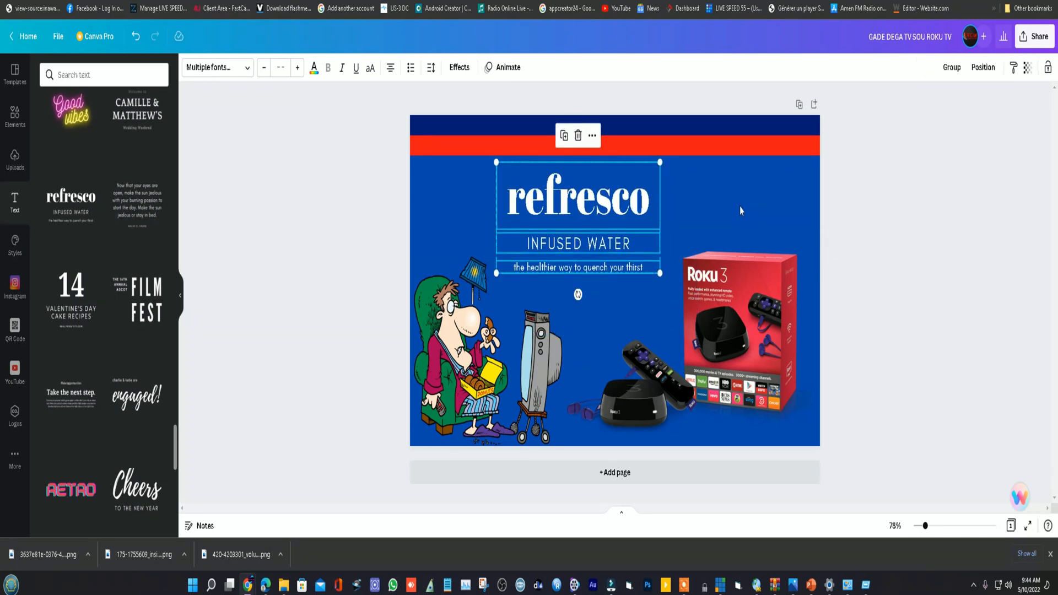
{"action": "left_click", "coordinate": [618, 255]}
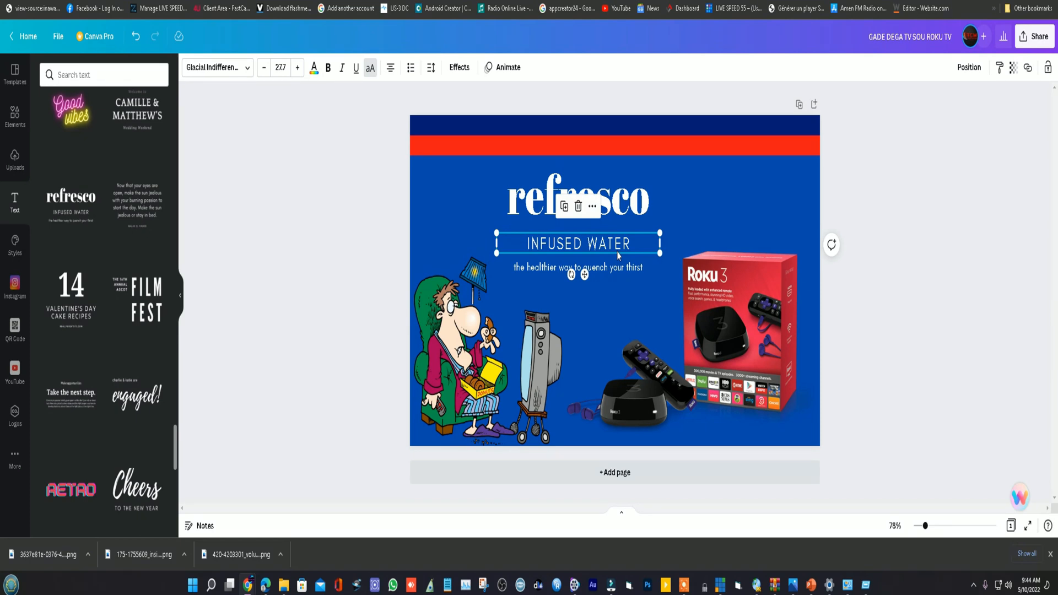
{"action": "key", "text": "Delete"}
{"action": "left_click", "coordinate": [595, 267]}
{"action": "key", "text": "Delete"}
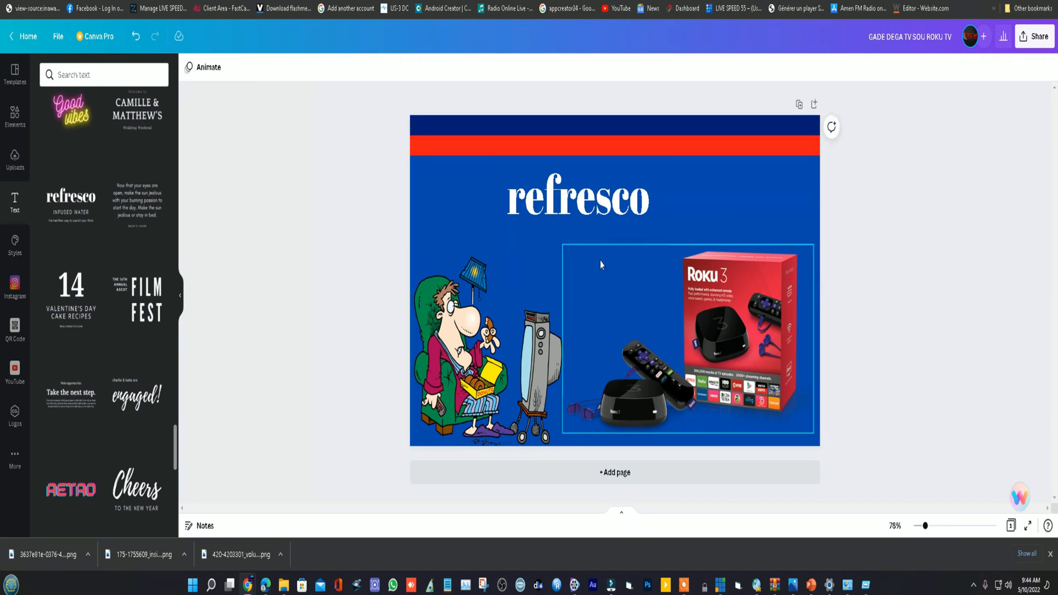
- Replace the "refresco" text with "GADE"
{"action": "left_click", "coordinate": [595, 206]}
{"action": "left_click", "coordinate": [595, 206]}
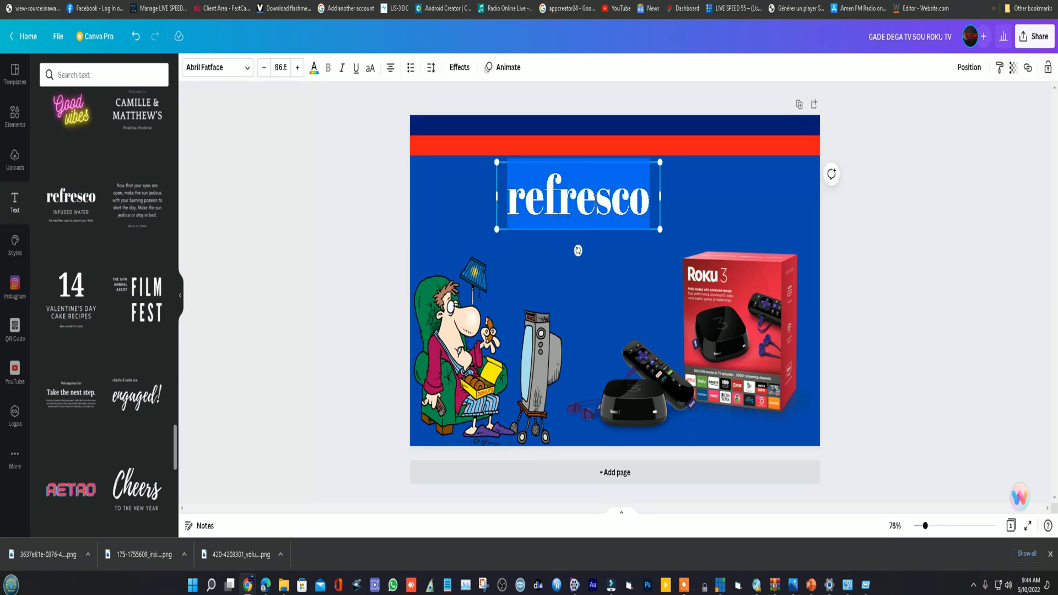
{"action": "type", "text": "GADE"}
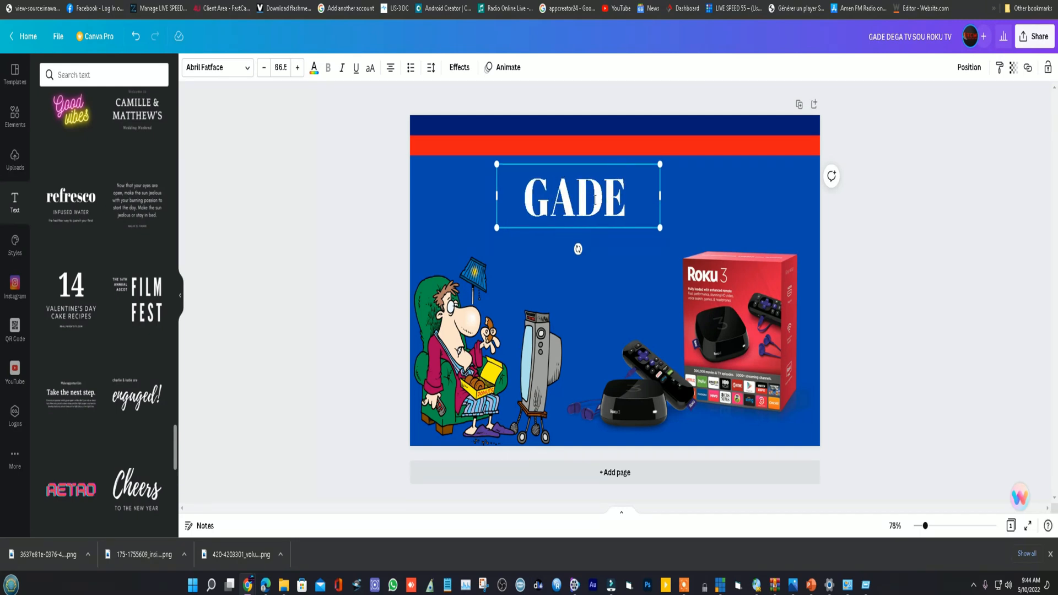
- Place "GADE" near the page's left edge, put a duplicate beside it and change the duplicate's text to "DEGA TV"
{"action": "left_click", "coordinate": [659, 216]}
{"action": "left_click_drag", "start_coordinate": [595, 191], "coordinate": [656, 210]}
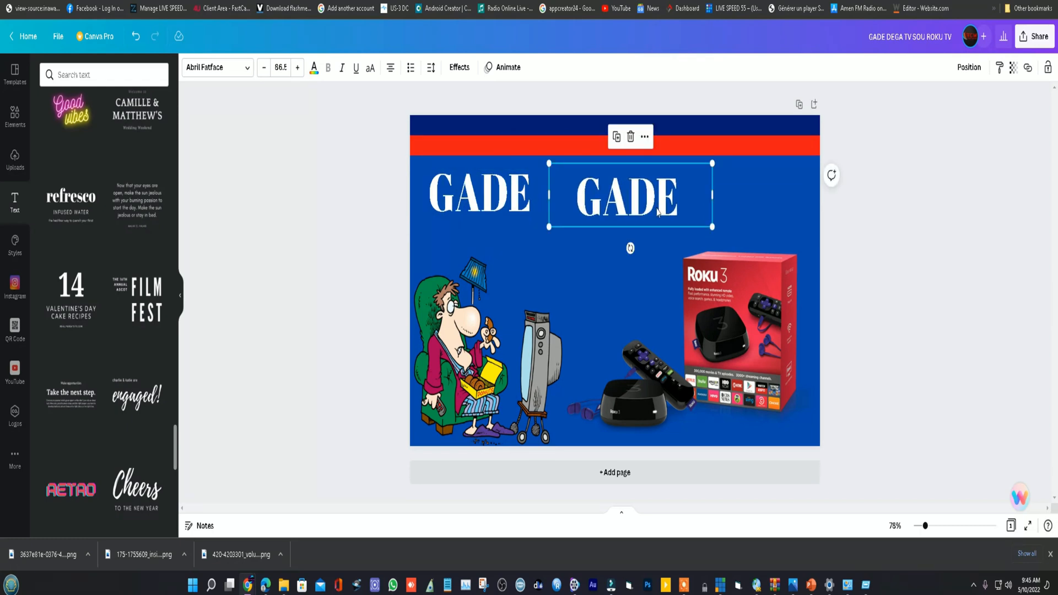
{"action": "double_click", "coordinate": [656, 208]}
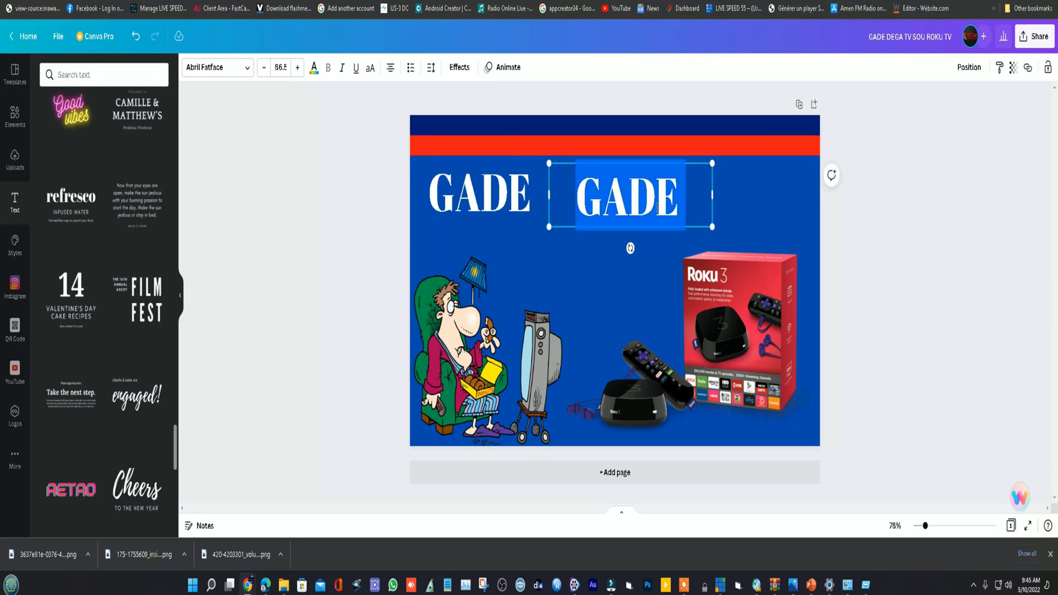
{"action": "type", "text": "DEGA T"}
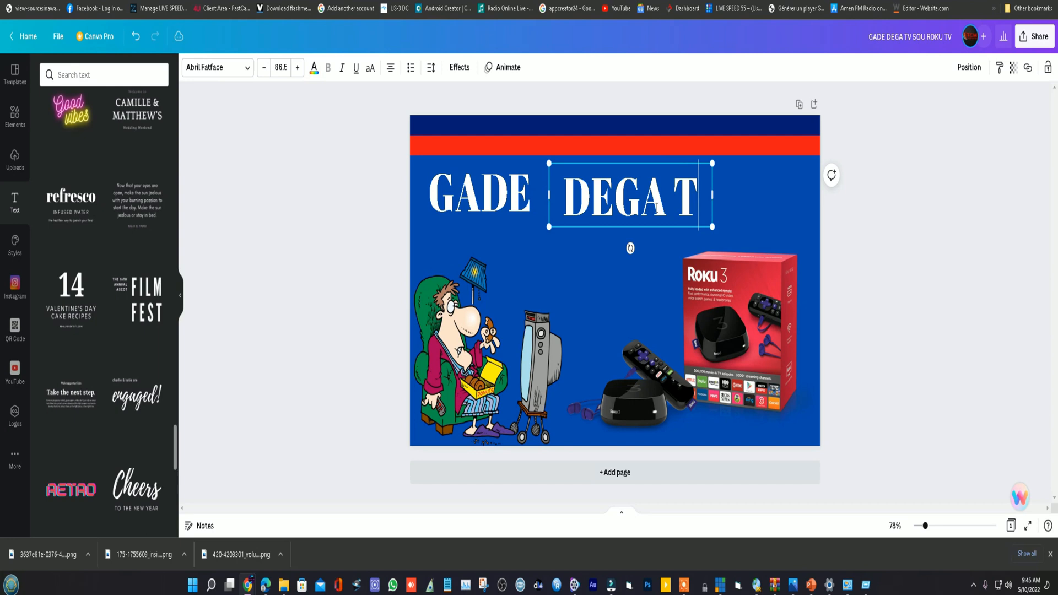
{"action": "type", "text": "V"}
{"action": "left_click", "coordinate": [741, 200]}
{"action": "left_click", "coordinate": [697, 199]}
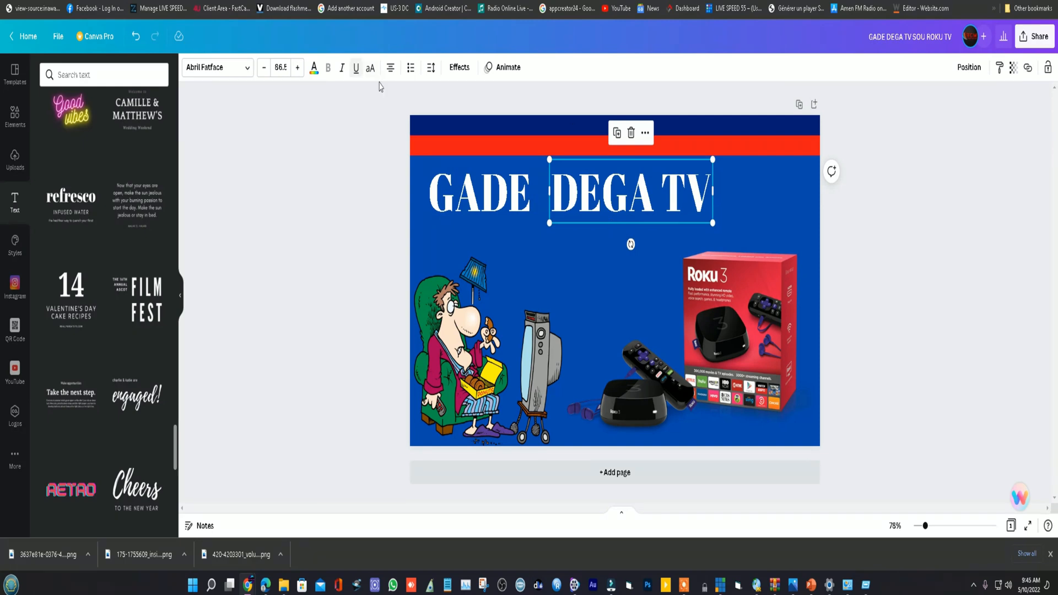
- Extend the "DEGA TV" text to "DEGA TV SOU", widen its box to hold one line and shift it slightly towards "GADE"
{"action": "left_click", "coordinate": [710, 199]}
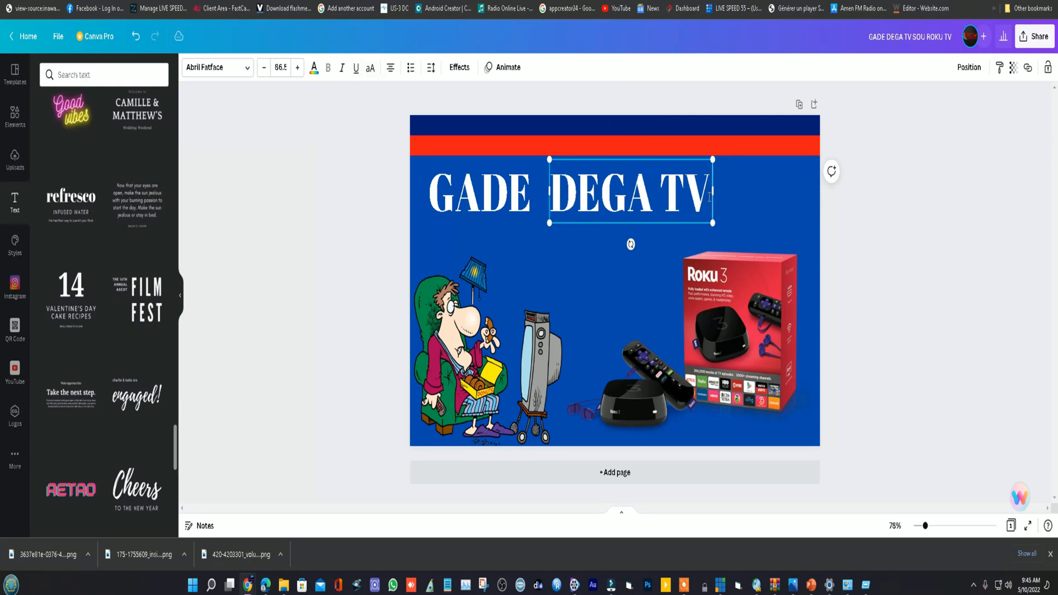
{"action": "type", "text": "SOU"}
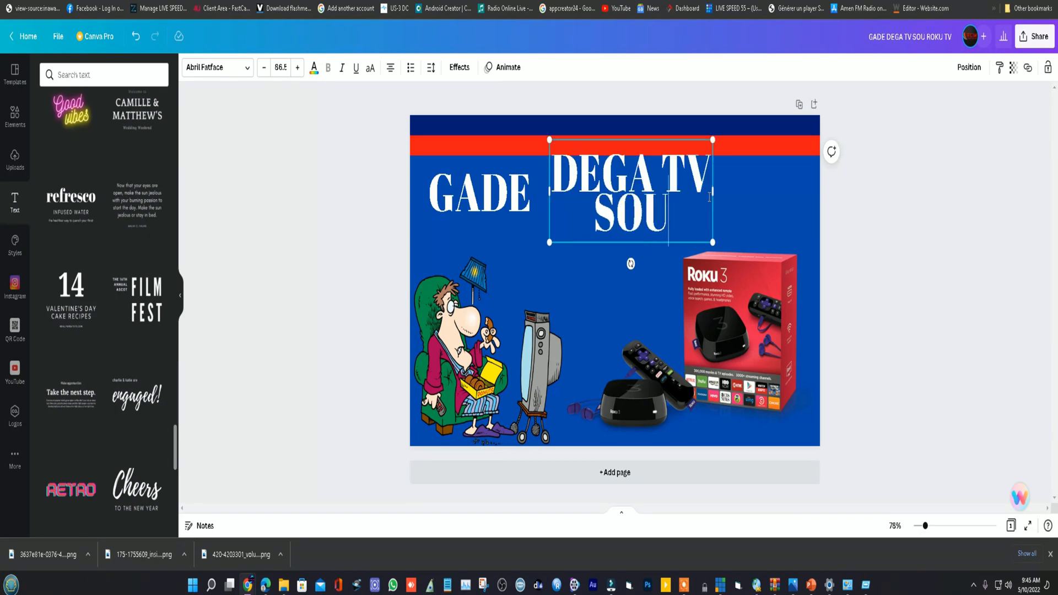
{"action": "type", "text": " R"}
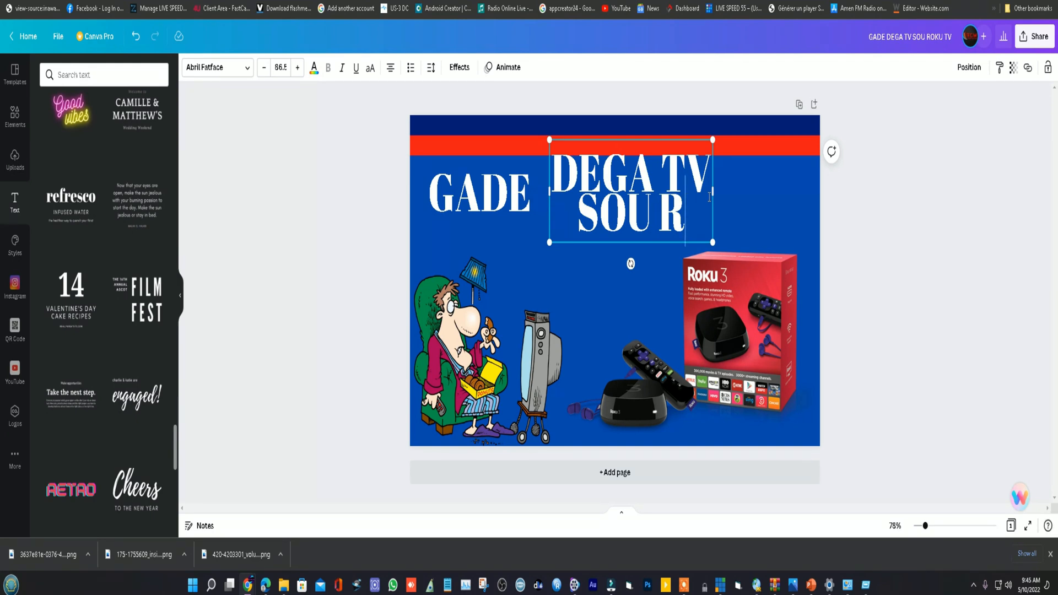
{"action": "key", "text": "BackSpace"}
{"action": "key", "text": "BackSpace"}
{"action": "left_click_drag", "start_coordinate": [713, 190], "coordinate": [840, 190]}
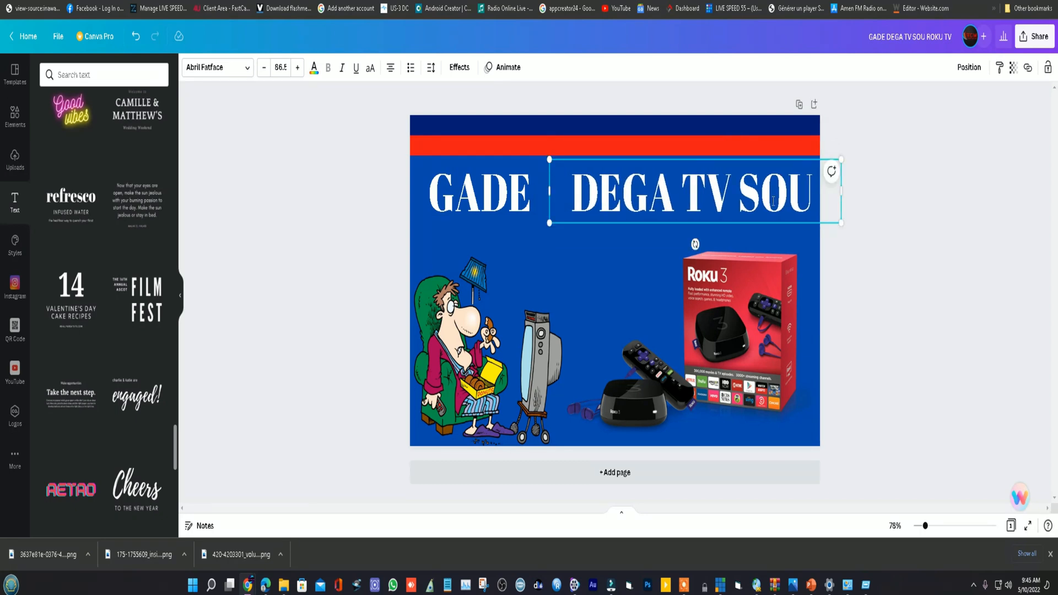
{"action": "left_click", "coordinate": [665, 268]}
{"action": "left_click_drag", "start_coordinate": [719, 194], "coordinate": [708, 188]}
{"action": "left_click", "coordinate": [683, 250]}
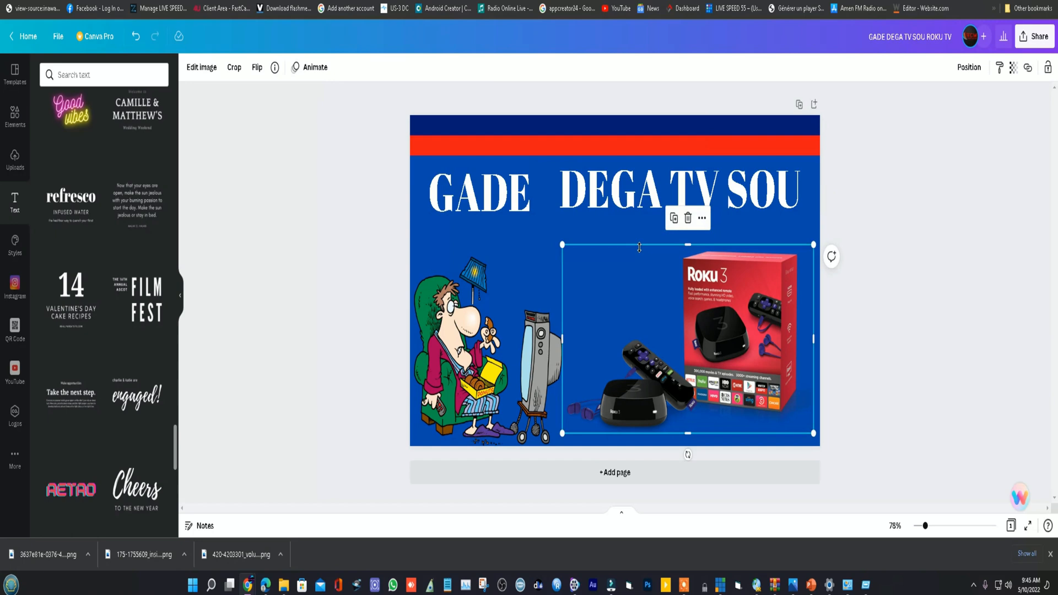
- Duplicate the "GADE" text box and place the copy below the first title line, above the cartoon's television
{"action": "left_click", "coordinate": [514, 189]}
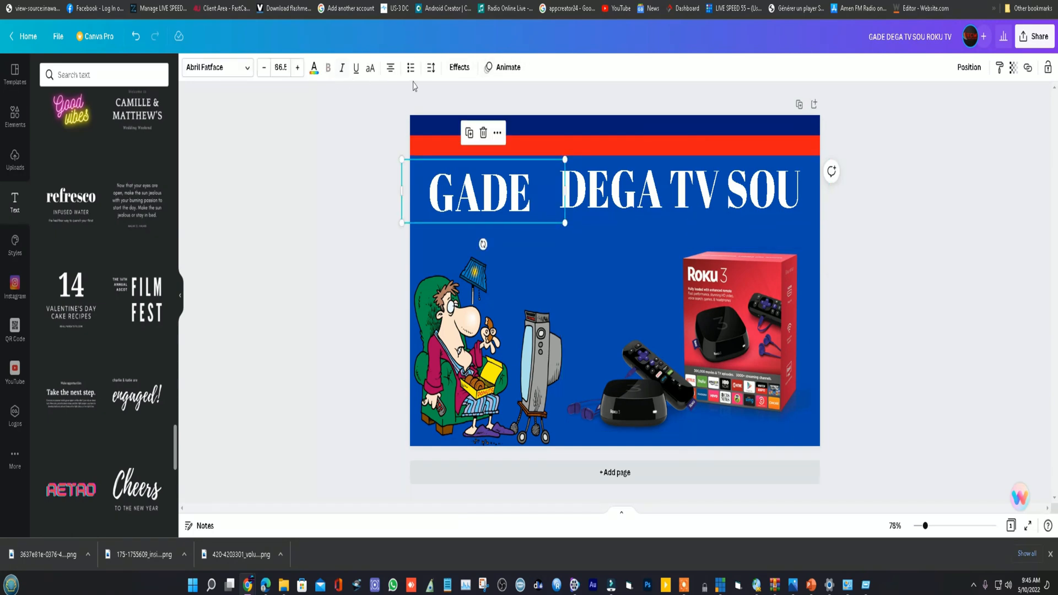
{"action": "left_click", "coordinate": [469, 133]}
{"action": "left_click_drag", "start_coordinate": [507, 221], "coordinate": [603, 267]}
- Change the duplicated text to "ROKU TV" and widen its box to about 641 so it fits on one line
{"action": "double_click", "coordinate": [606, 254]}
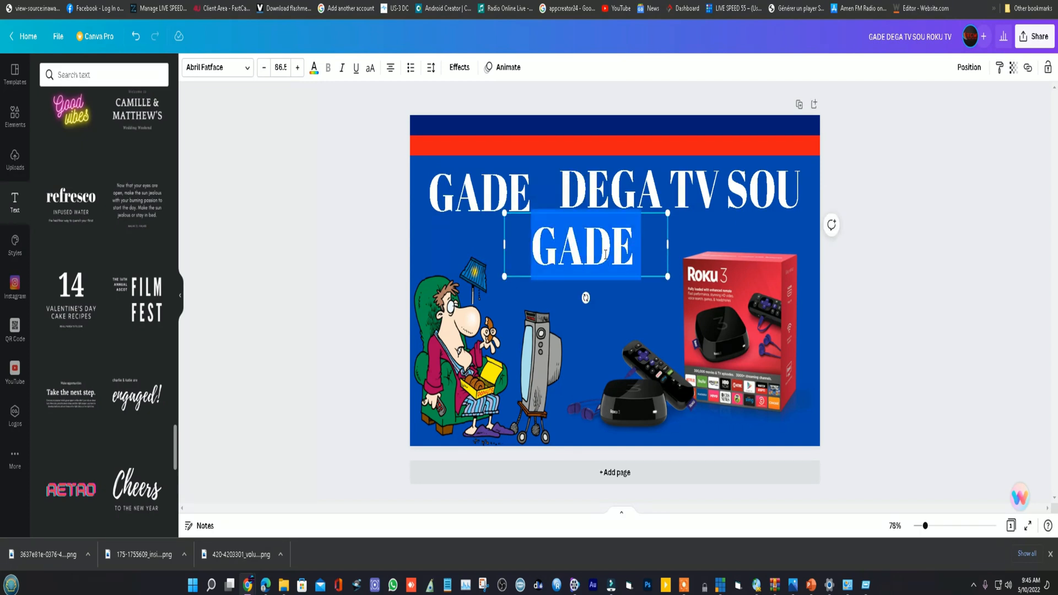
{"action": "type", "text": "RO"}
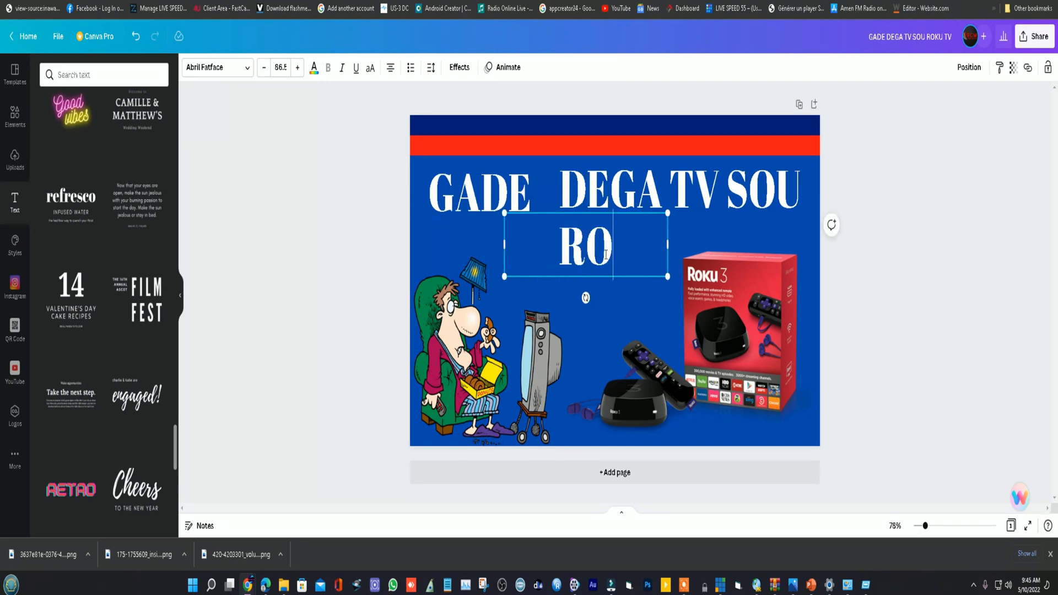
{"action": "type", "text": "KU"}
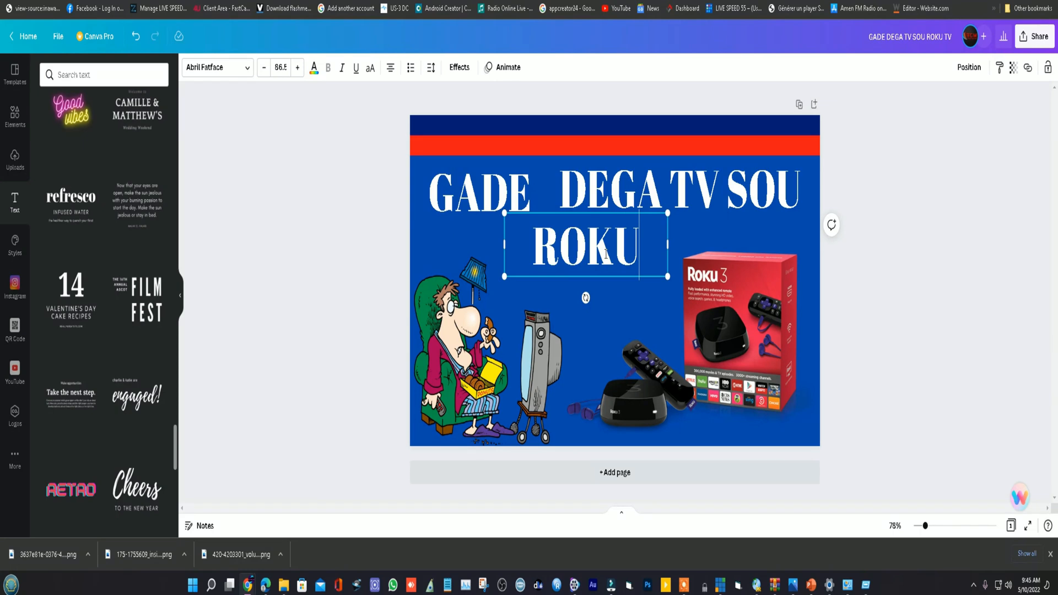
{"action": "type", "text": " TV"}
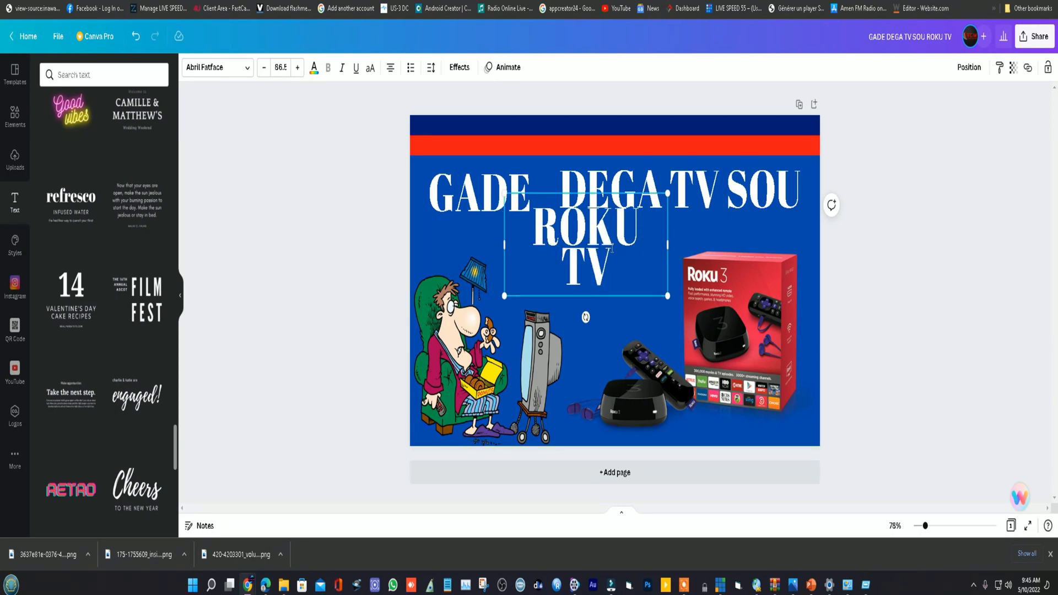
{"action": "left_click_drag", "start_coordinate": [667, 244], "coordinate": [712, 250]}
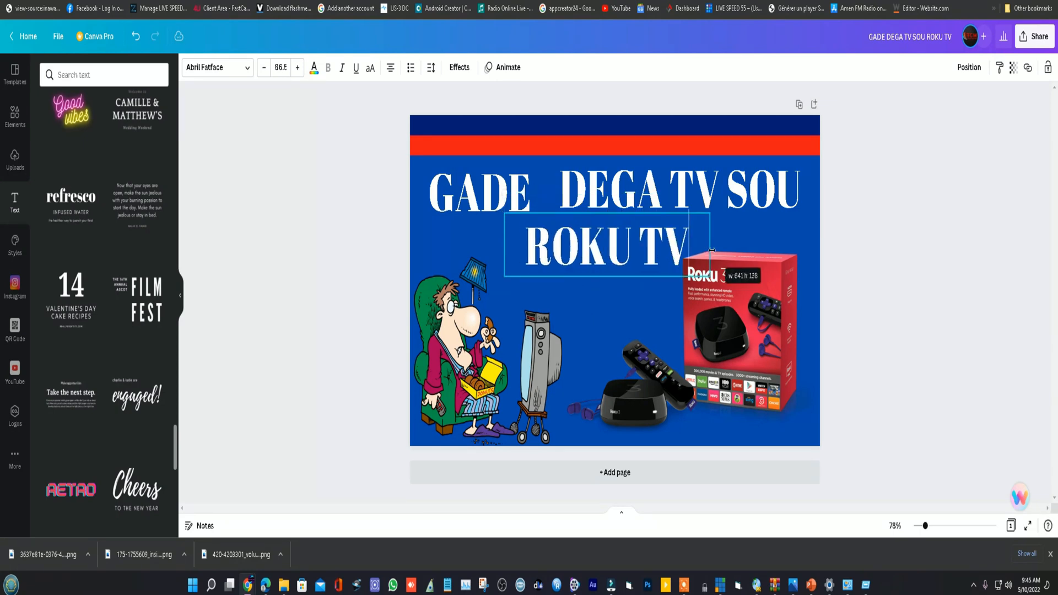
- Change the page background to the dark navy blue from the document colours
{"action": "left_click", "coordinate": [745, 236]}
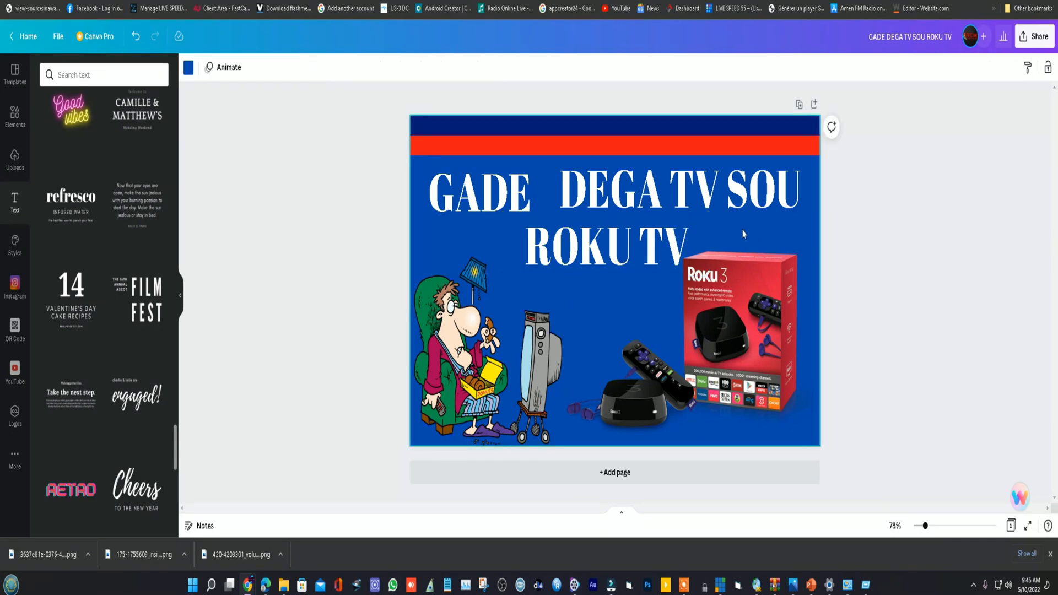
{"action": "left_click", "coordinate": [188, 67]}
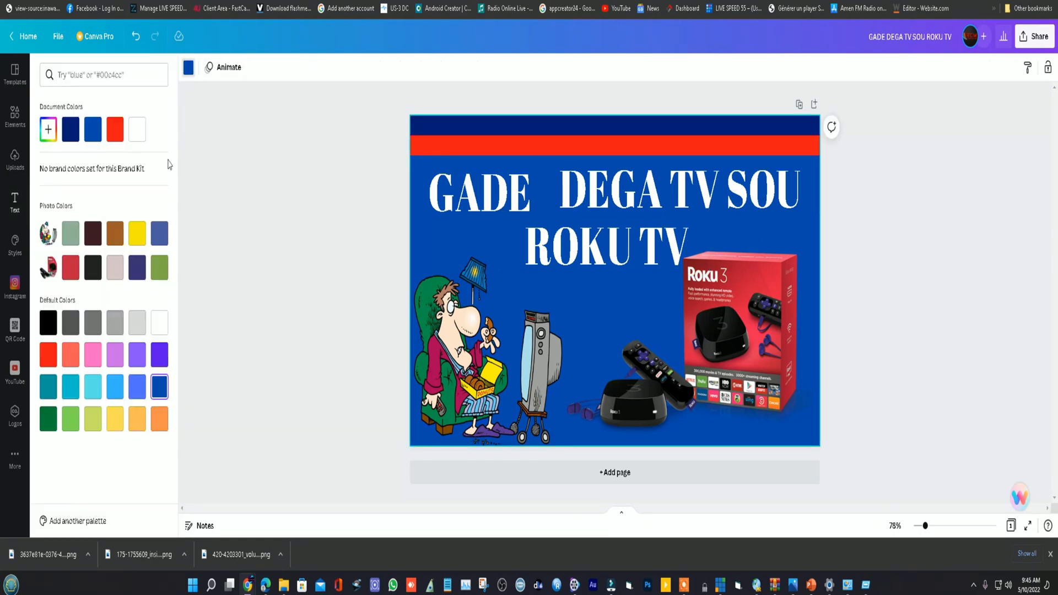
{"action": "left_click", "coordinate": [71, 132]}
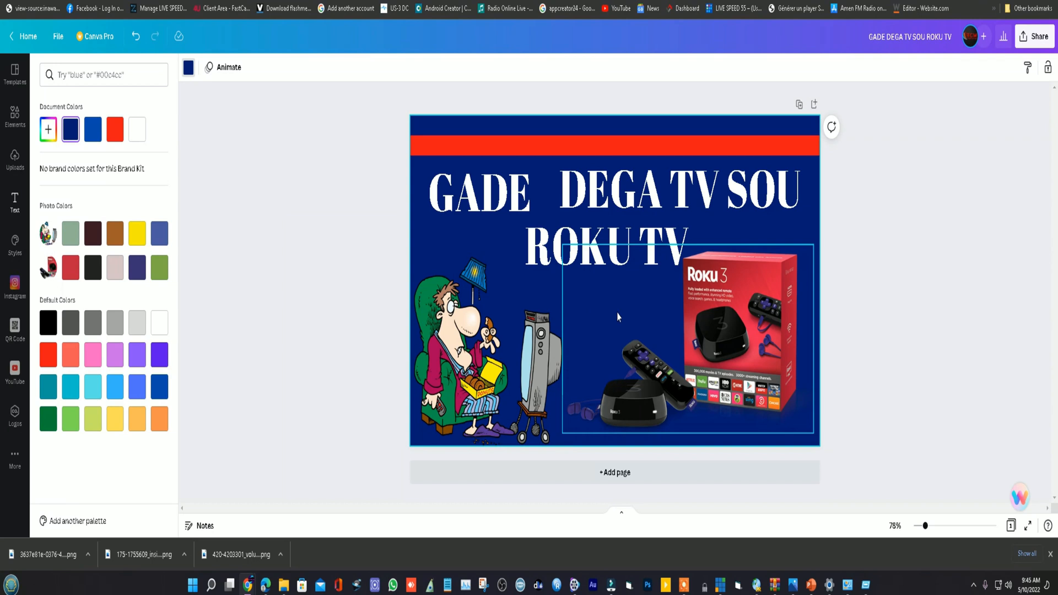
- Colour the "ROKU TV" text a custom orange and the "DEGA TV SOU" text the document's red
{"action": "left_click", "coordinate": [654, 242]}
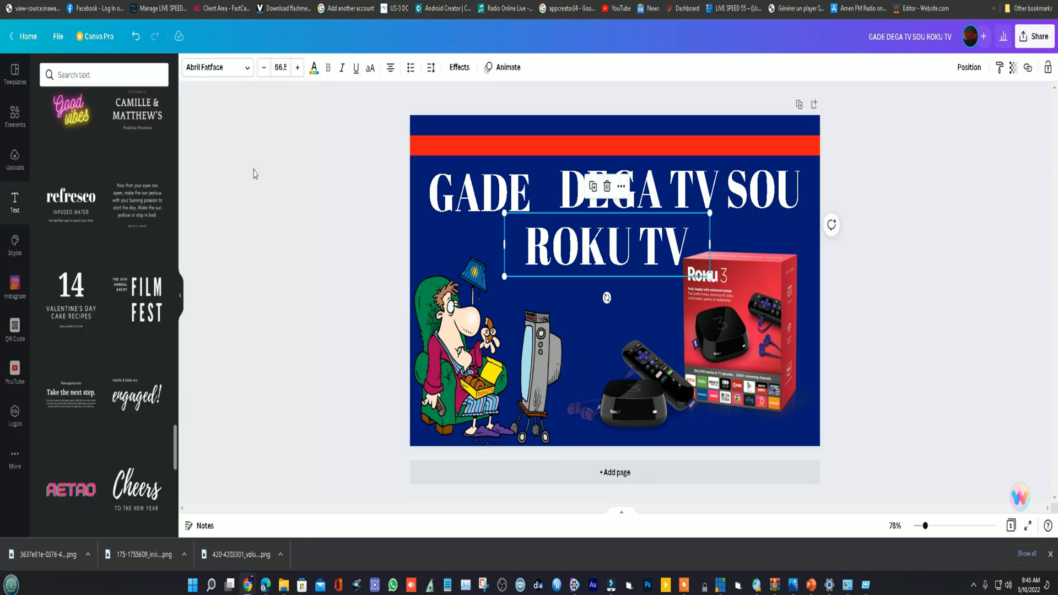
{"action": "left_click", "coordinate": [314, 68]}
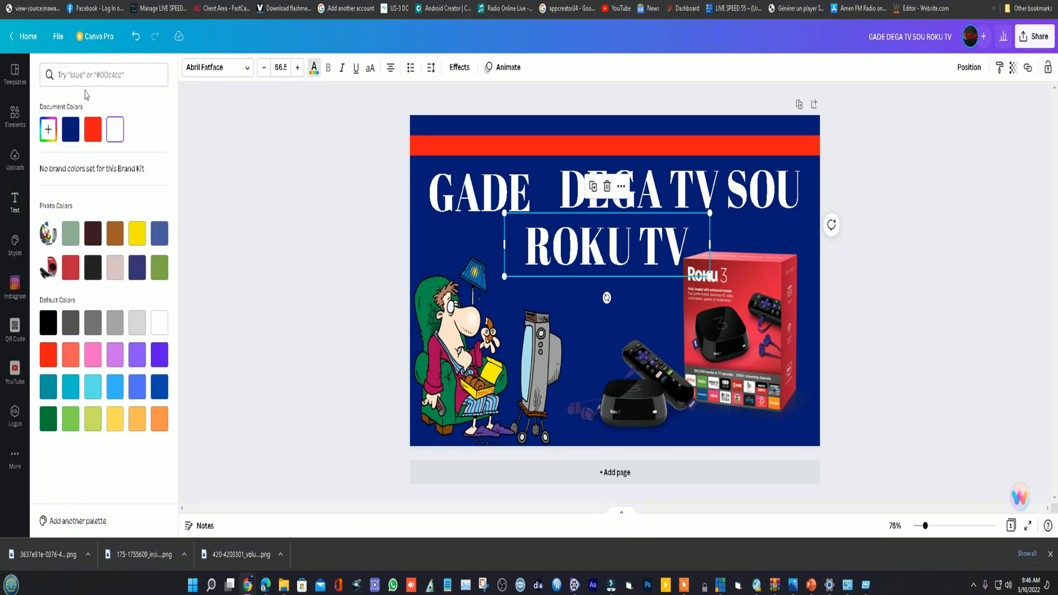
{"action": "left_click", "coordinate": [48, 129]}
{"action": "mouse_move", "coordinate": [55, 231]}
{"action": "left_mouse_down"}
{"action": "mouse_move", "coordinate": [69, 231]}
{"action": "mouse_move", "coordinate": [58, 231]}
{"action": "left_mouse_up"}
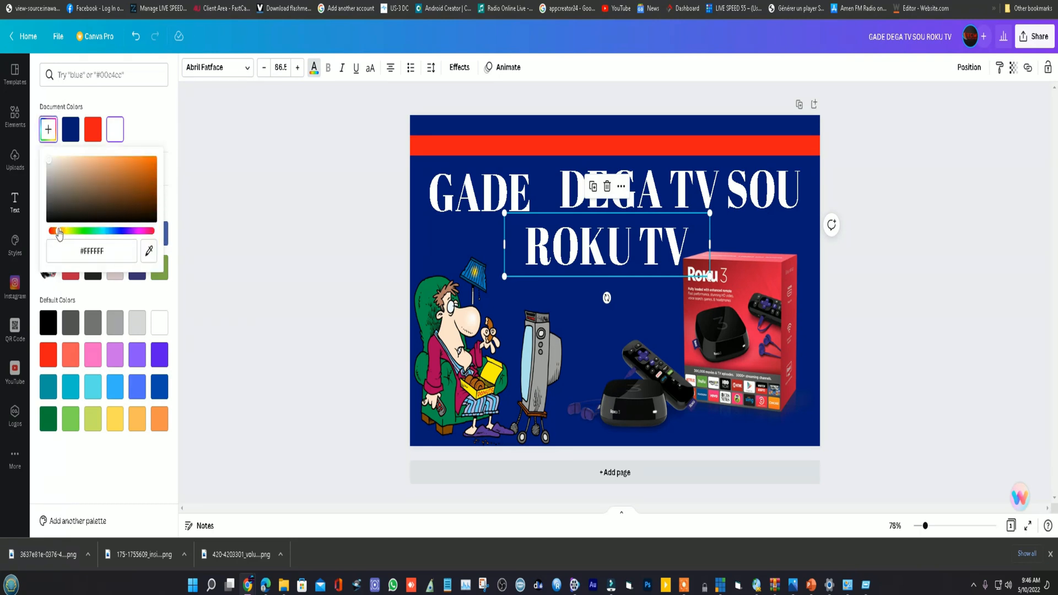
{"action": "left_click", "coordinate": [147, 161]}
{"action": "left_click", "coordinate": [690, 215]}
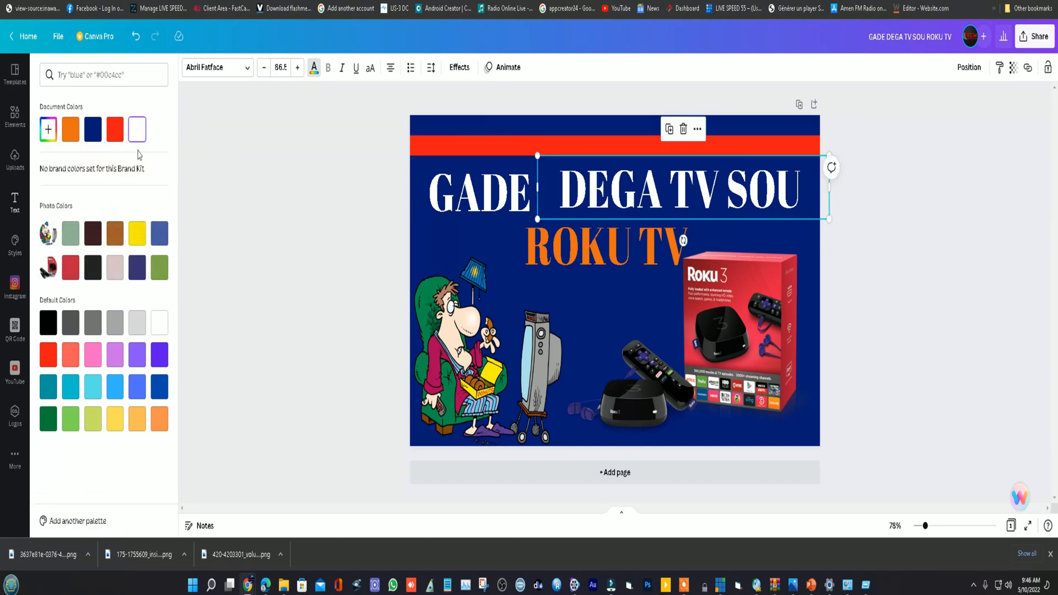
{"action": "left_click", "coordinate": [115, 130]}
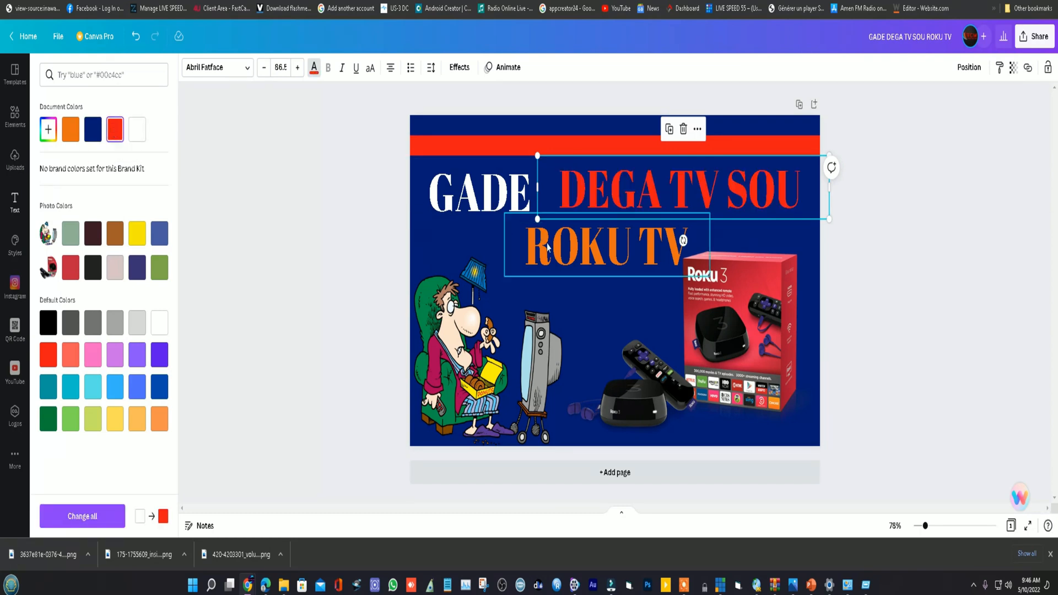
- Shift the "ROKU TV" text slightly left and set its font to Archivo Black after trying Anton
{"action": "left_click", "coordinate": [574, 261]}
{"action": "left_click_drag", "start_coordinate": [574, 260], "coordinate": [554, 251]}
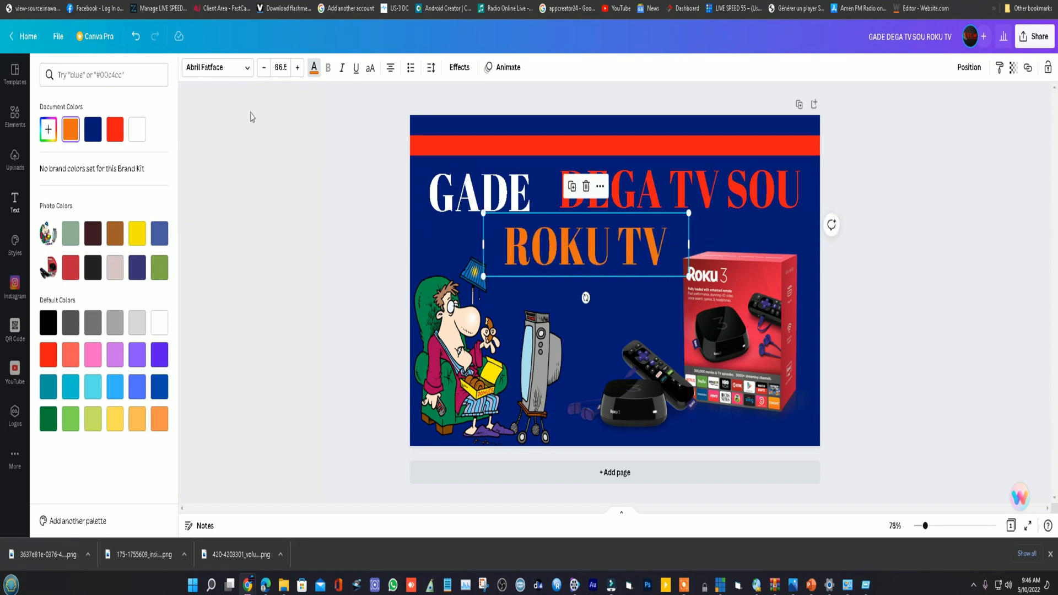
{"action": "left_click", "coordinate": [242, 68]}
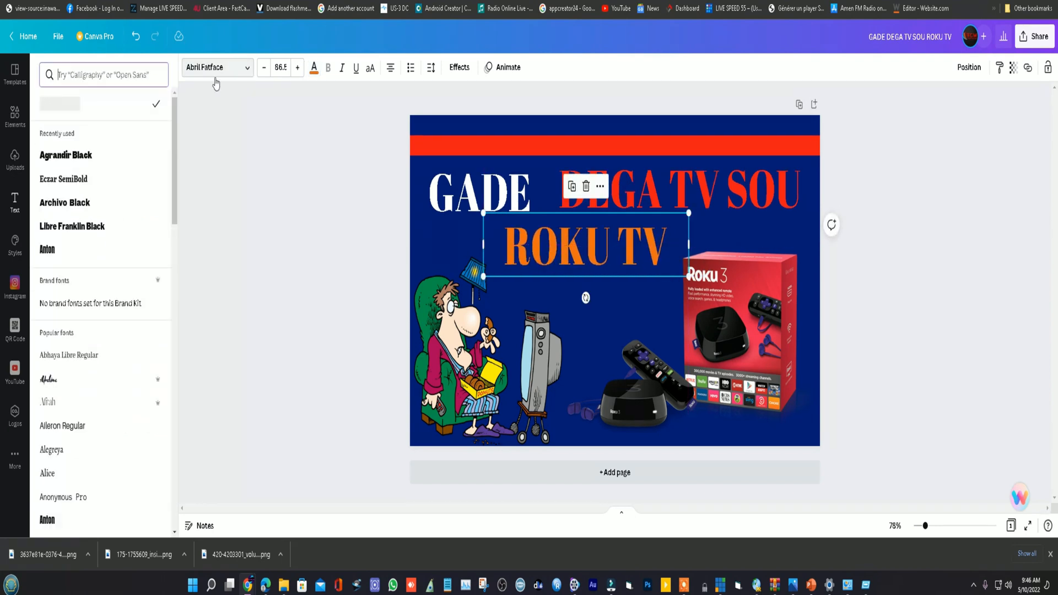
{"action": "left_click", "coordinate": [52, 252]}
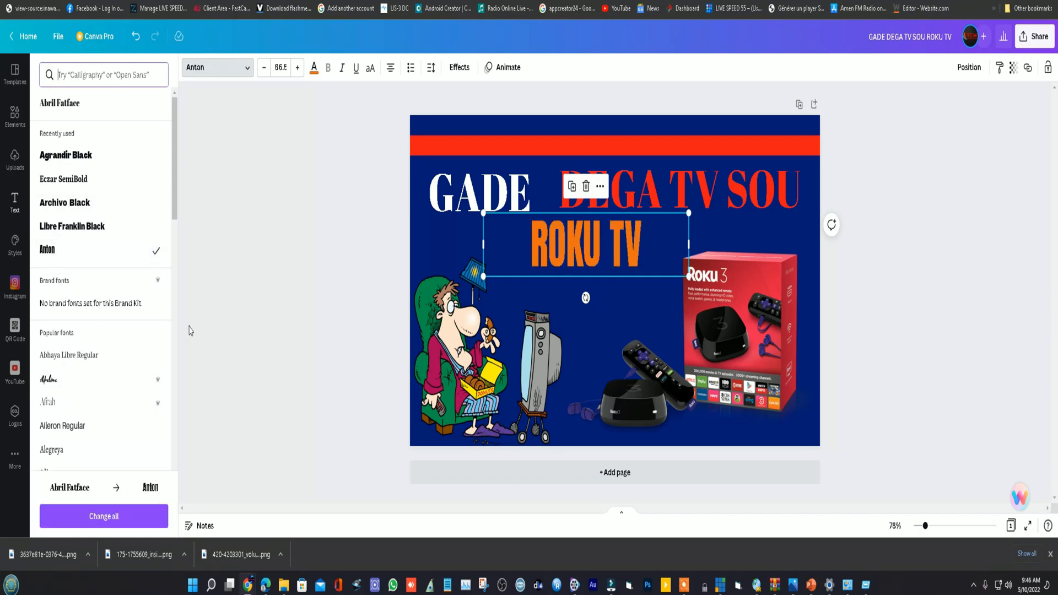
{"action": "left_click", "coordinate": [77, 204]}
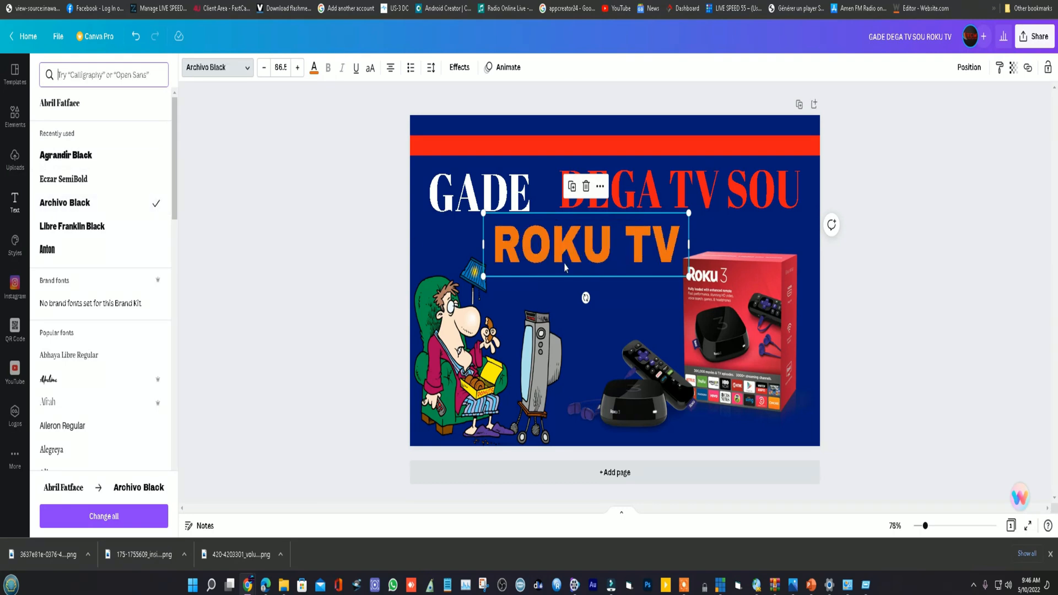
- Set the "DEGA TV SOU" text to Archivo Black and "GADE" to Libre Franklin Black, nudging "GADE" slightly up and left
{"action": "left_click", "coordinate": [644, 189]}
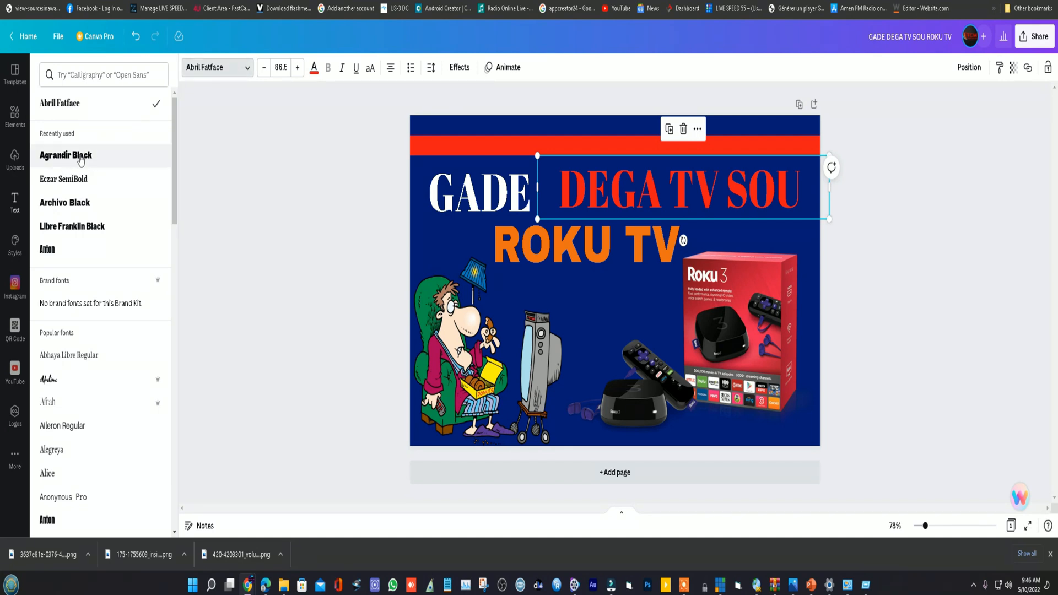
{"action": "left_click", "coordinate": [76, 205]}
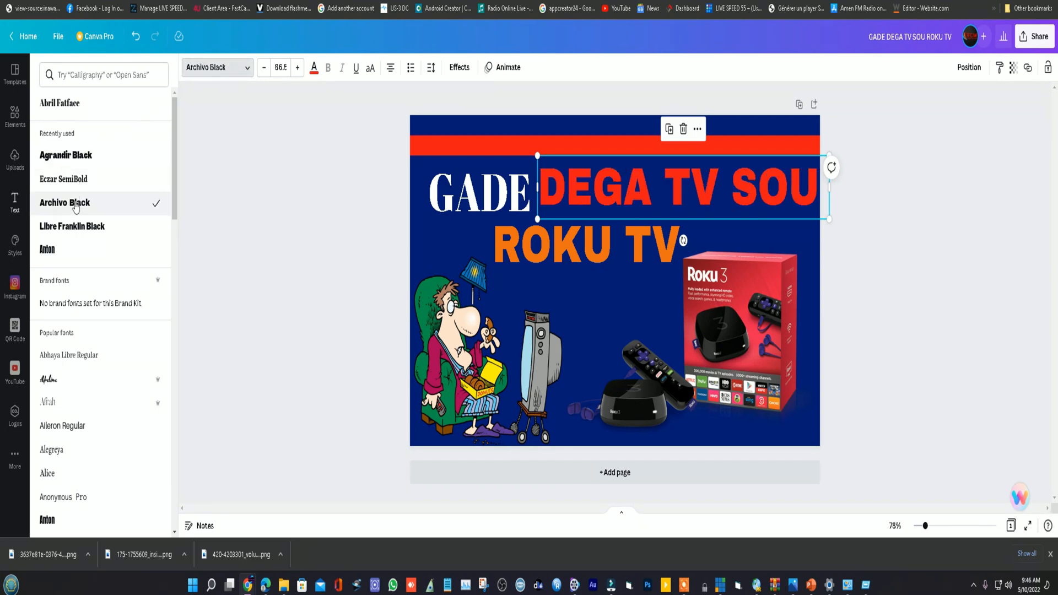
{"action": "left_click", "coordinate": [515, 203]}
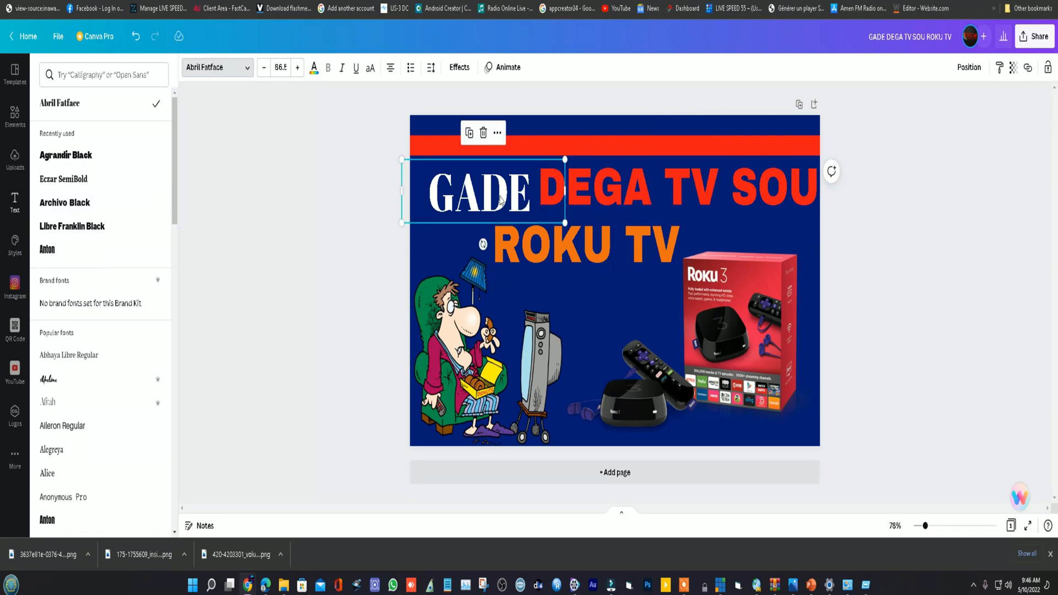
{"action": "left_click", "coordinate": [80, 227]}
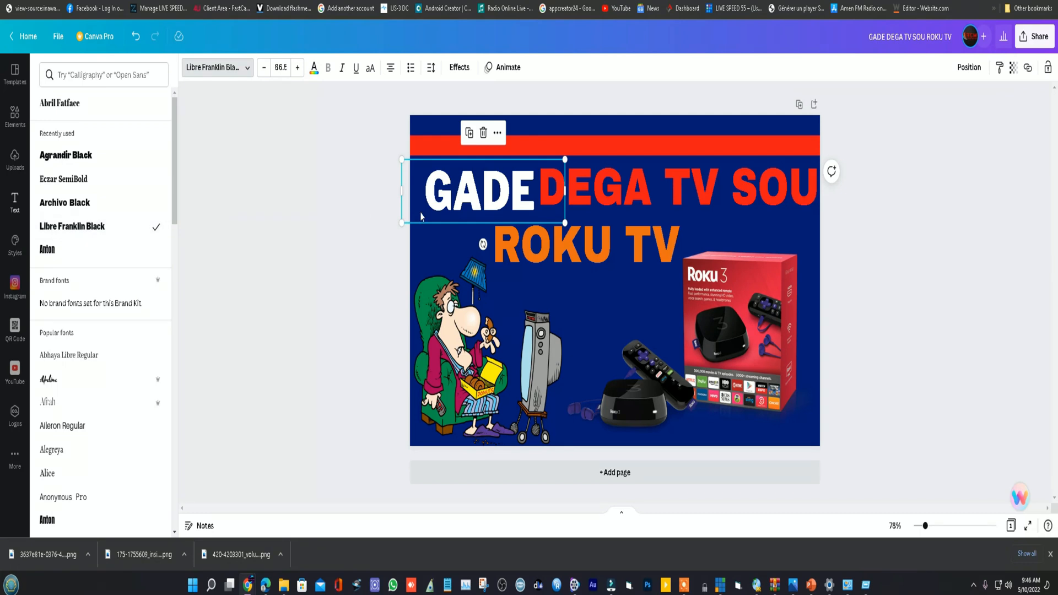
{"action": "left_click_drag", "start_coordinate": [515, 192], "coordinate": [511, 188]}
{"action": "left_click", "coordinate": [709, 193]}
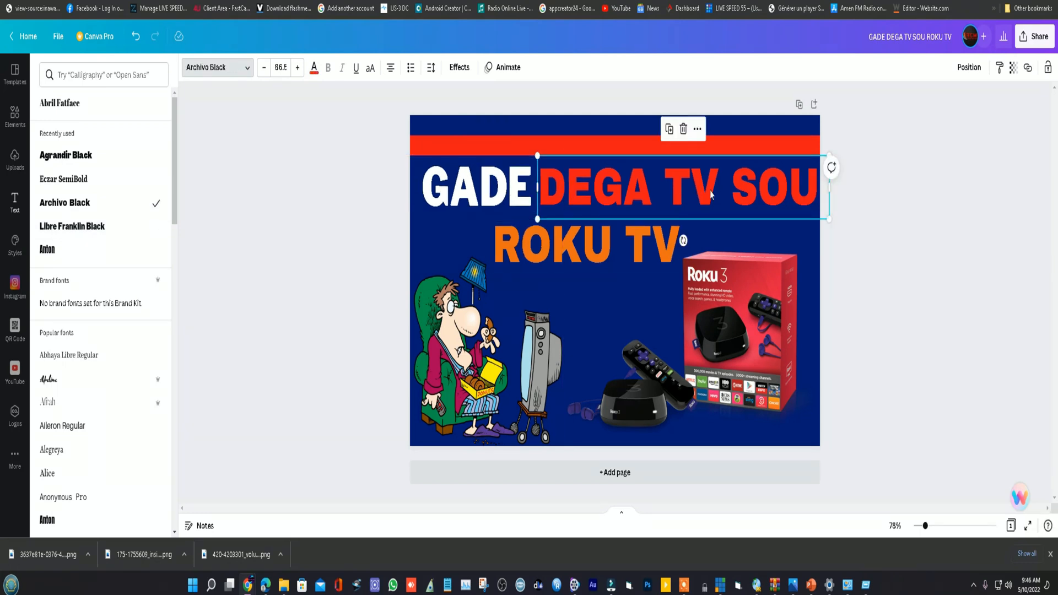
- Delete the word "TV" from the orange "ROKU TV" text
{"action": "left_click", "coordinate": [640, 261]}
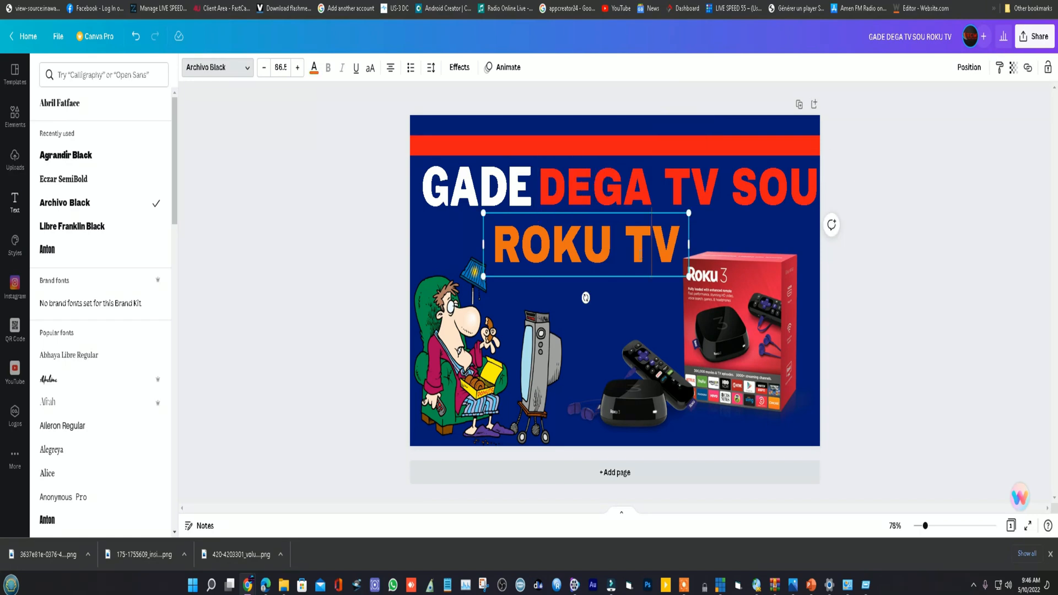
{"action": "left_click_drag", "start_coordinate": [636, 232], "coordinate": [671, 232]}
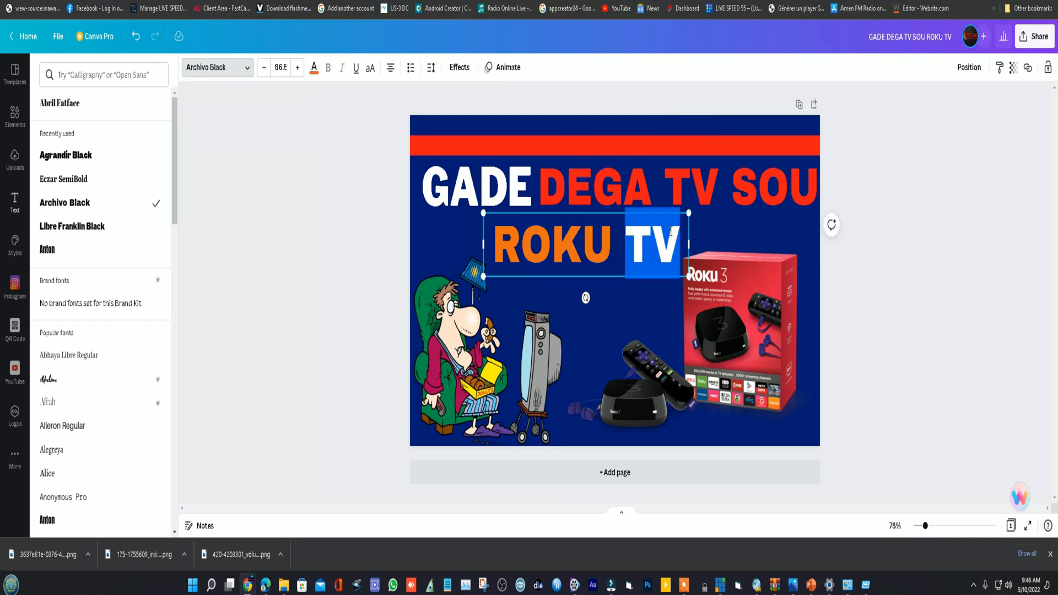
{"action": "key", "text": "BackSpace"}
{"action": "left_click", "coordinate": [727, 261]}
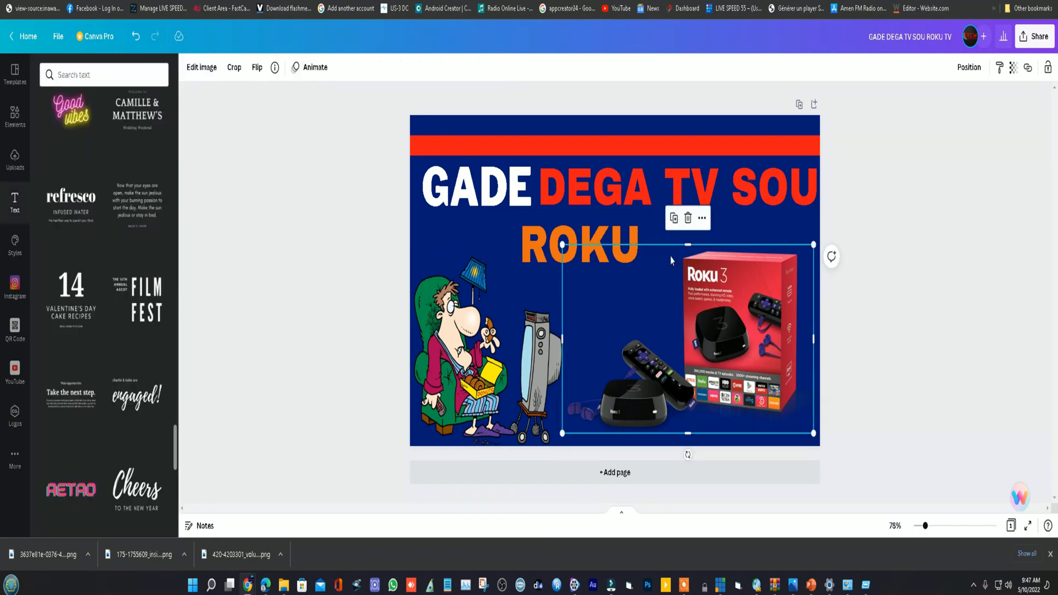
{"action": "left_click", "coordinate": [731, 227]}
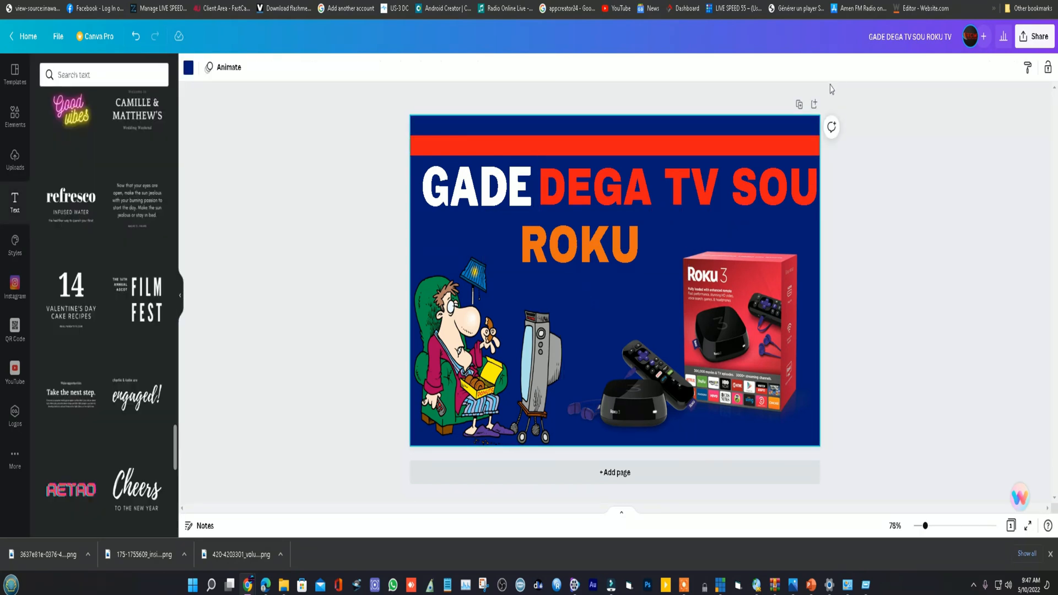
- Enlarge the cartoon of the man watching television slightly and keep it in the page's lower-left corner
{"action": "left_click", "coordinate": [467, 346]}
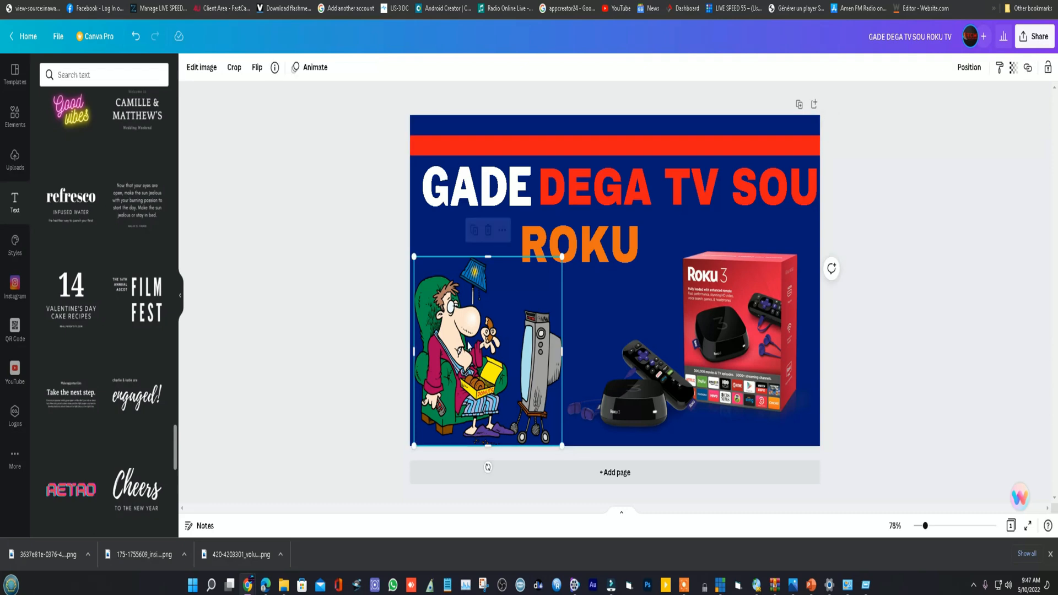
{"action": "left_click_drag", "start_coordinate": [562, 255], "coordinate": [580, 233]}
{"action": "left_click_drag", "start_coordinate": [553, 345], "coordinate": [550, 342]}
{"action": "left_click", "coordinate": [646, 130]}
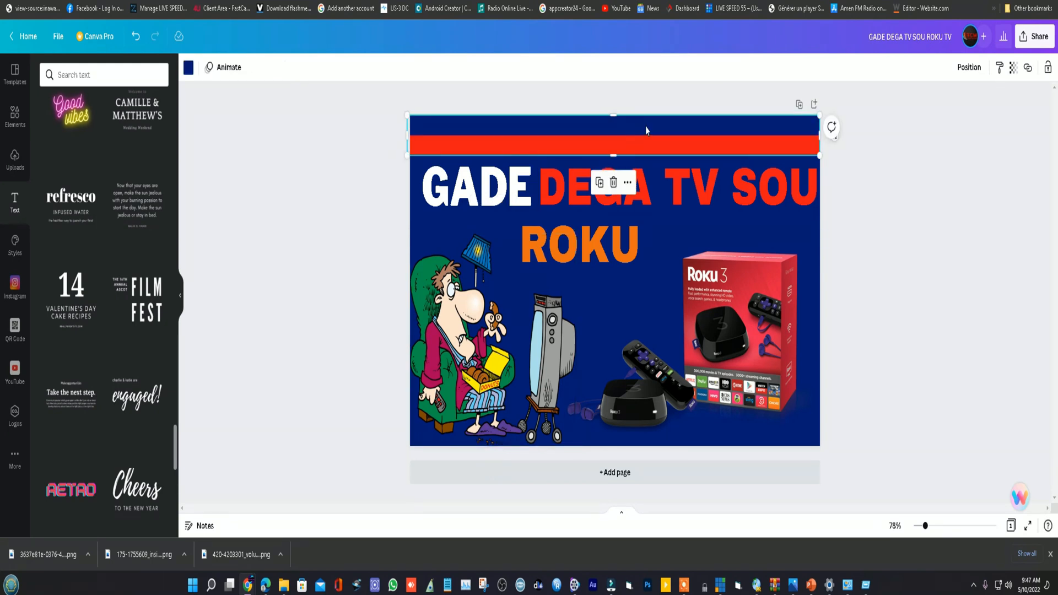
{"action": "left_click", "coordinate": [817, 214]}
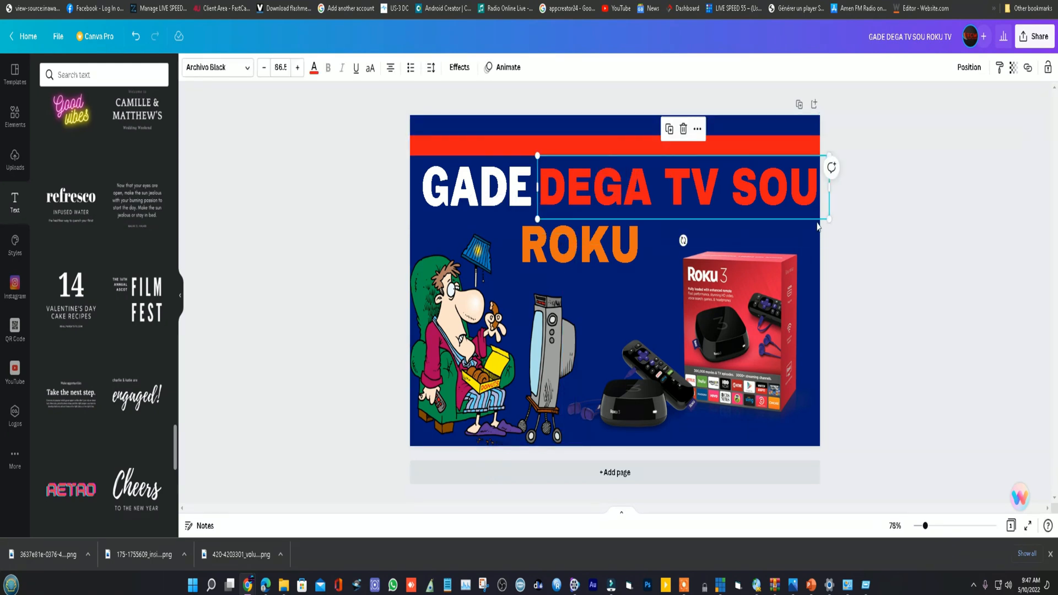
{"action": "left_click", "coordinate": [807, 255]}
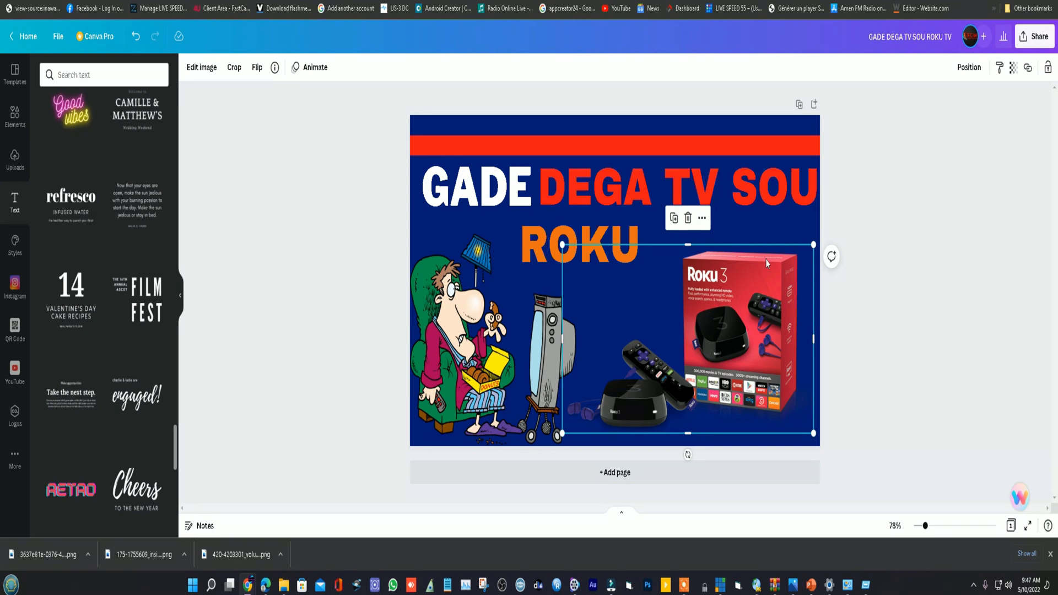
{"action": "left_click", "coordinate": [708, 122]}
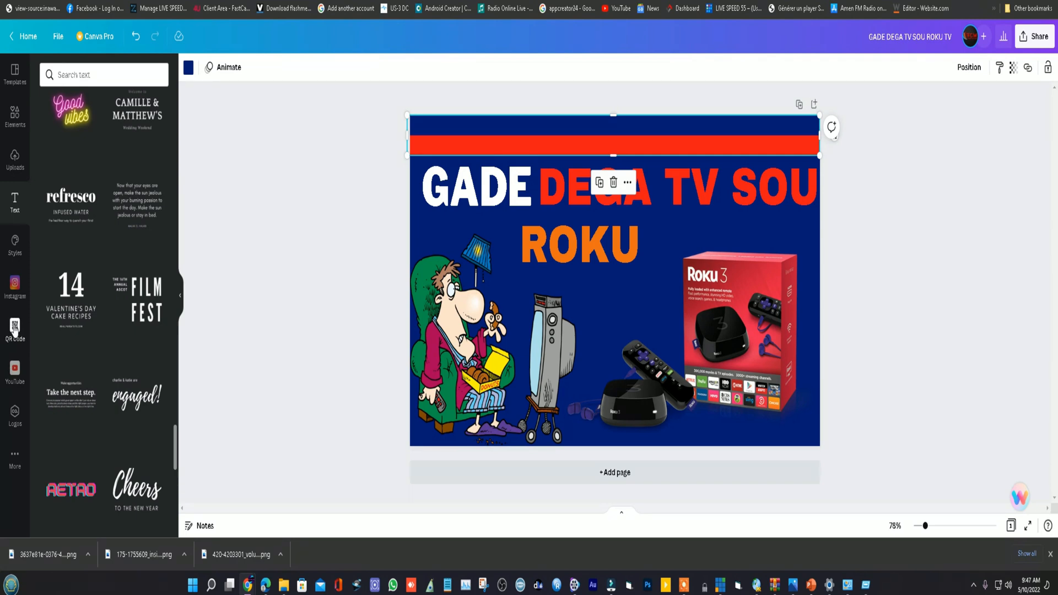
- Open the QR Code generator in the design, and load the Telepack website in a new browser tab
{"action": "left_click", "coordinate": [15, 328]}
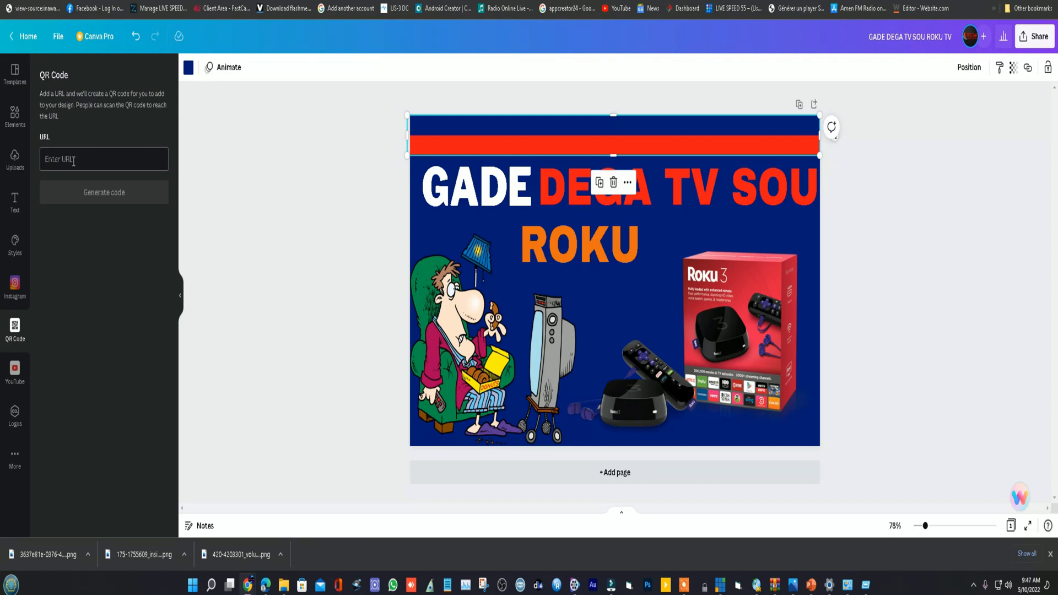
{"action": "left_click", "coordinate": [74, 161]}
{"action": "key", "text": "ctrl+t"}
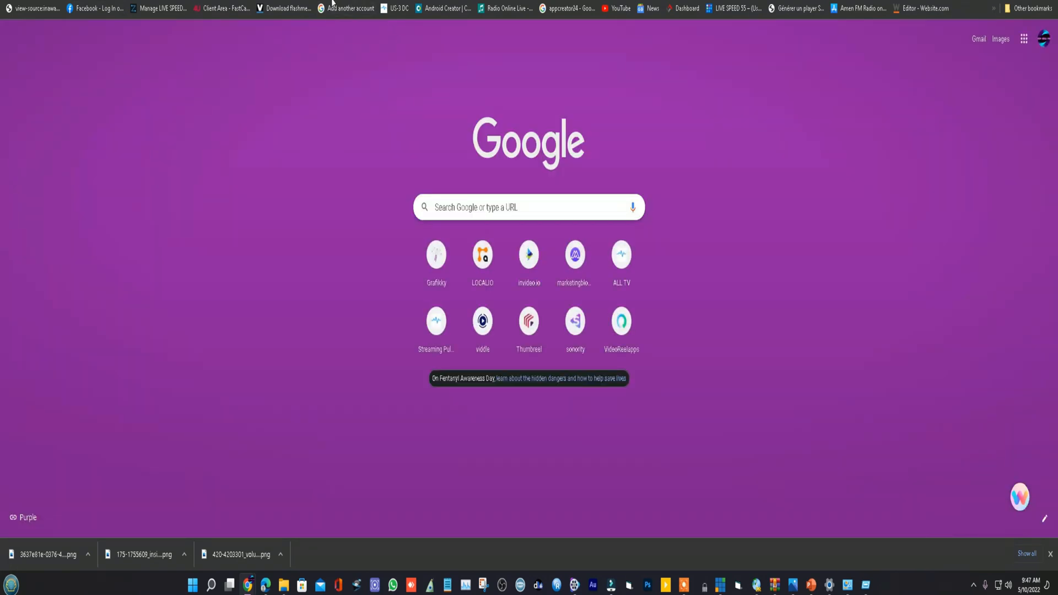
{"action": "type", "text": "TR"}
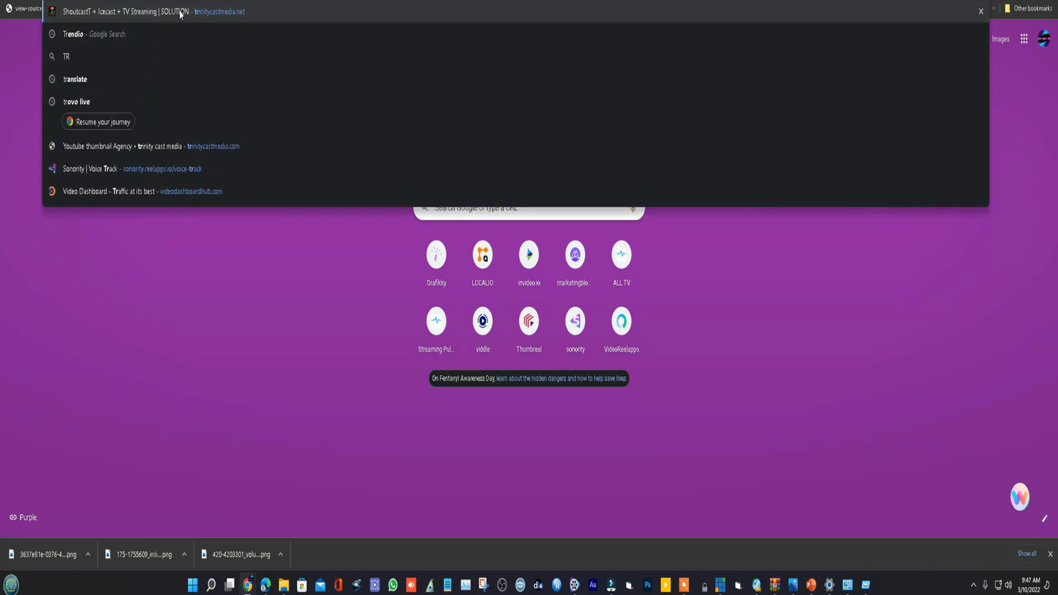
{"action": "key", "text": "BackSpace"}
{"action": "key", "text": "BackSpace"}
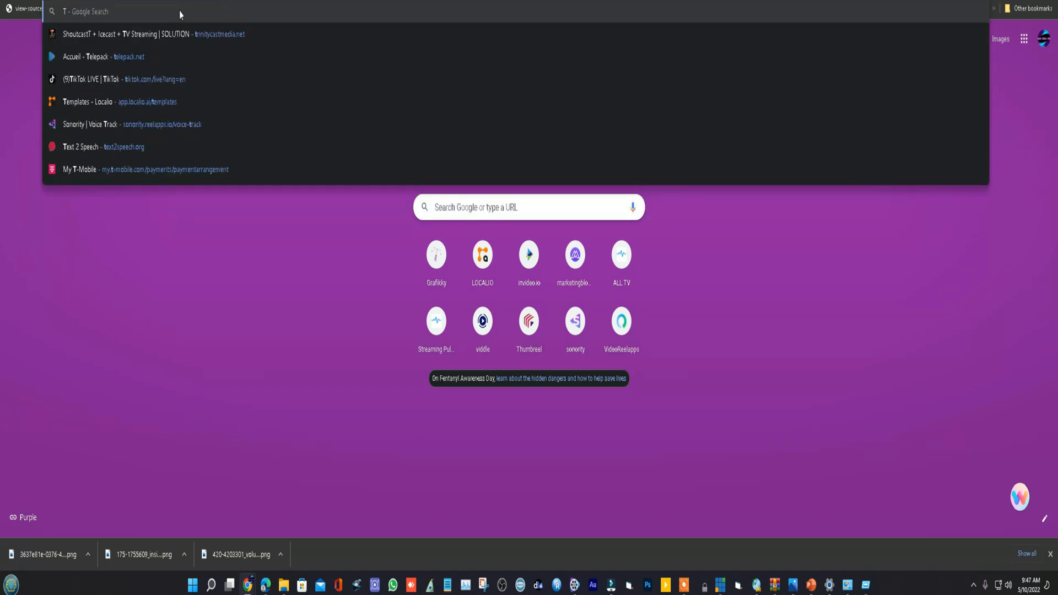
{"action": "key", "text": "BackSpace"}
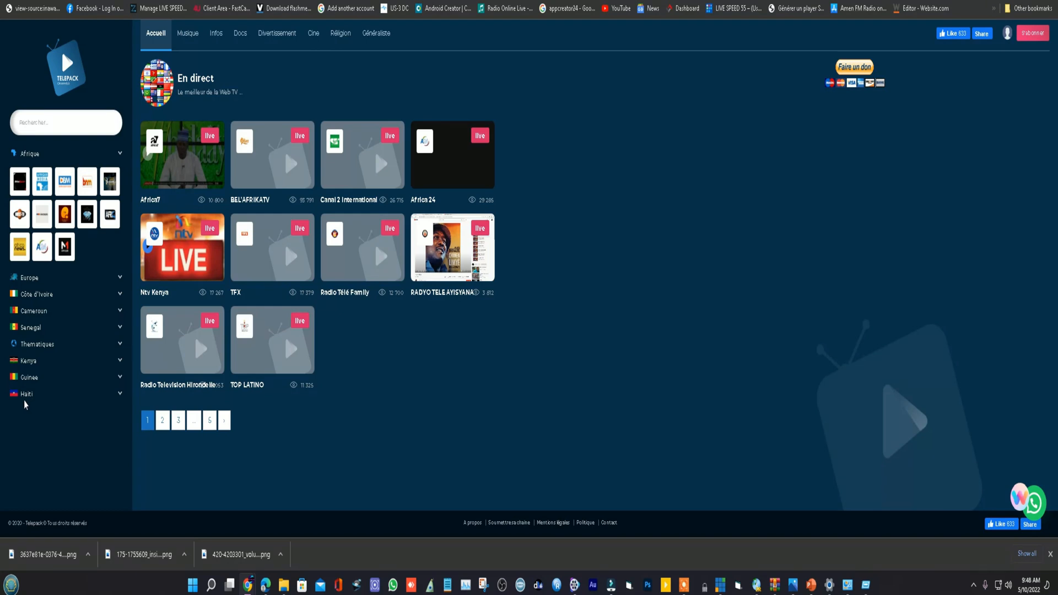
- Open the Dega Tv channel from Telepack's Haiti category and briefly play its live stream, stopping it again
{"action": "left_click", "coordinate": [26, 398]}
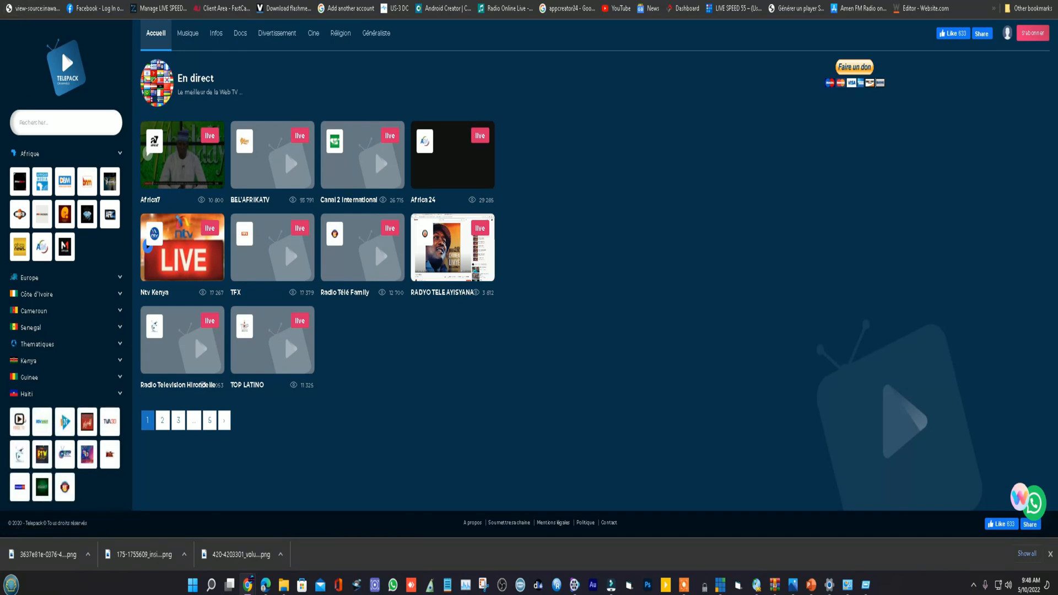
{"action": "key", "text": "F5"}
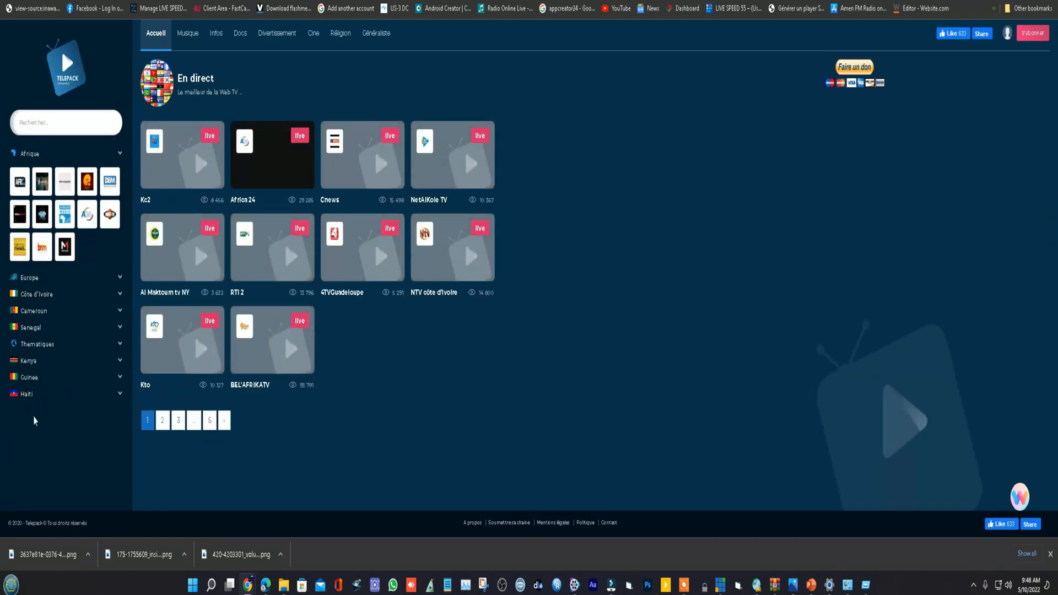
{"action": "left_click", "coordinate": [27, 396]}
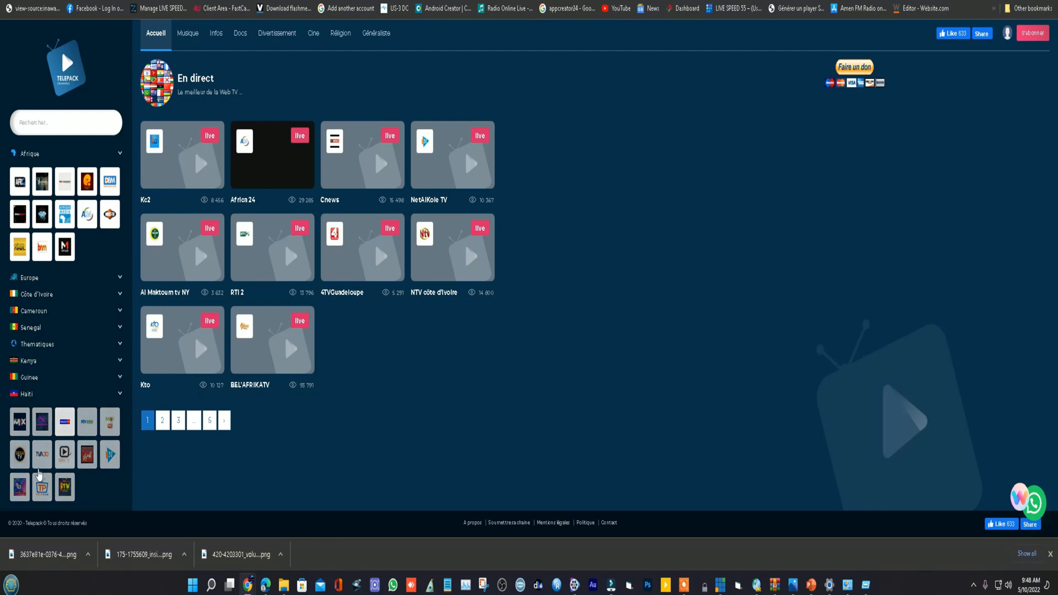
{"action": "left_click", "coordinate": [20, 450]}
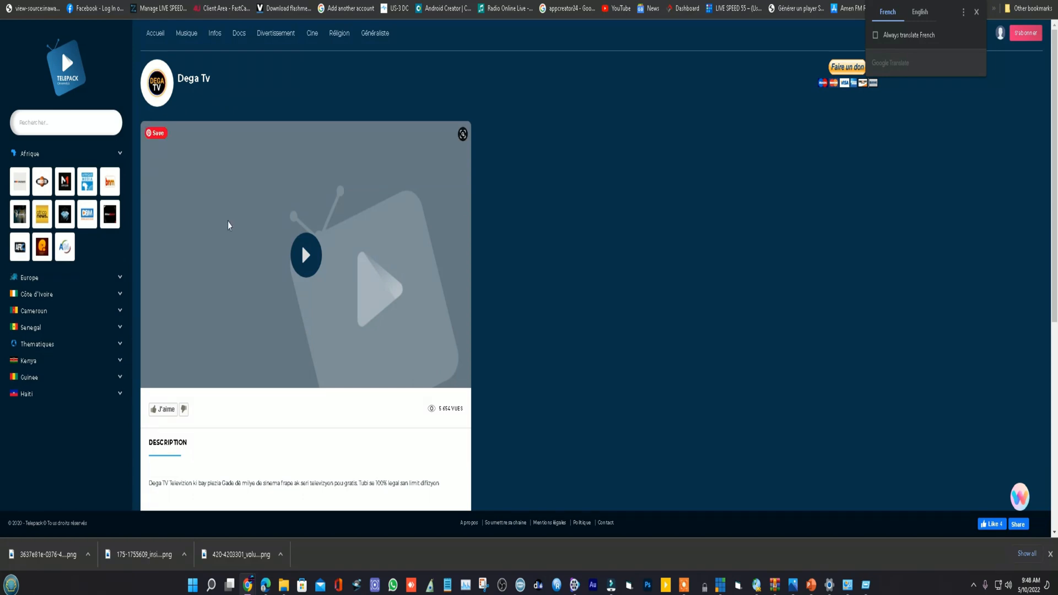
{"action": "left_click", "coordinate": [306, 256]}
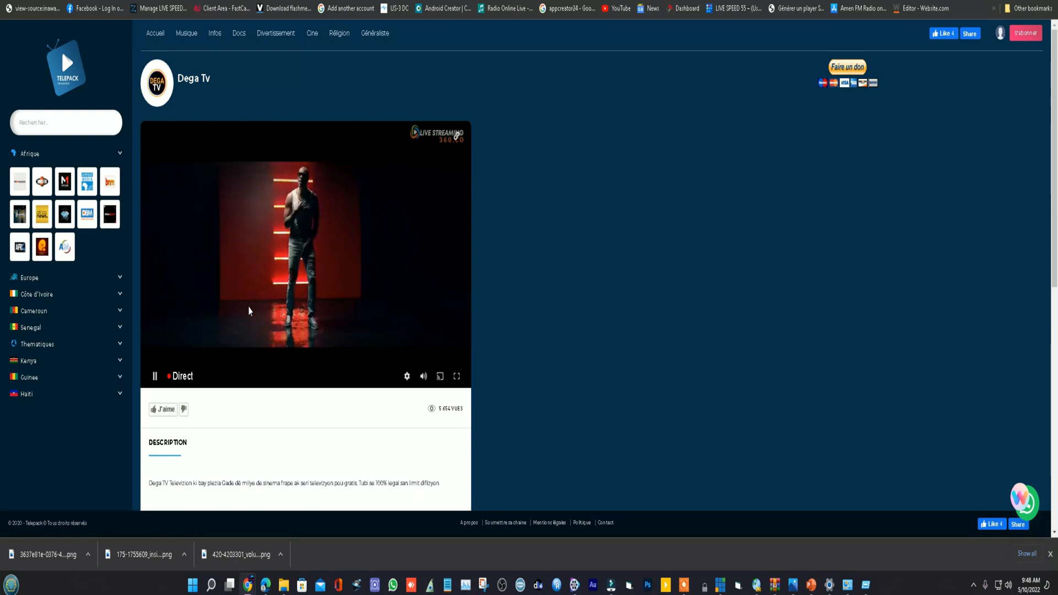
{"action": "left_click", "coordinate": [155, 376]}
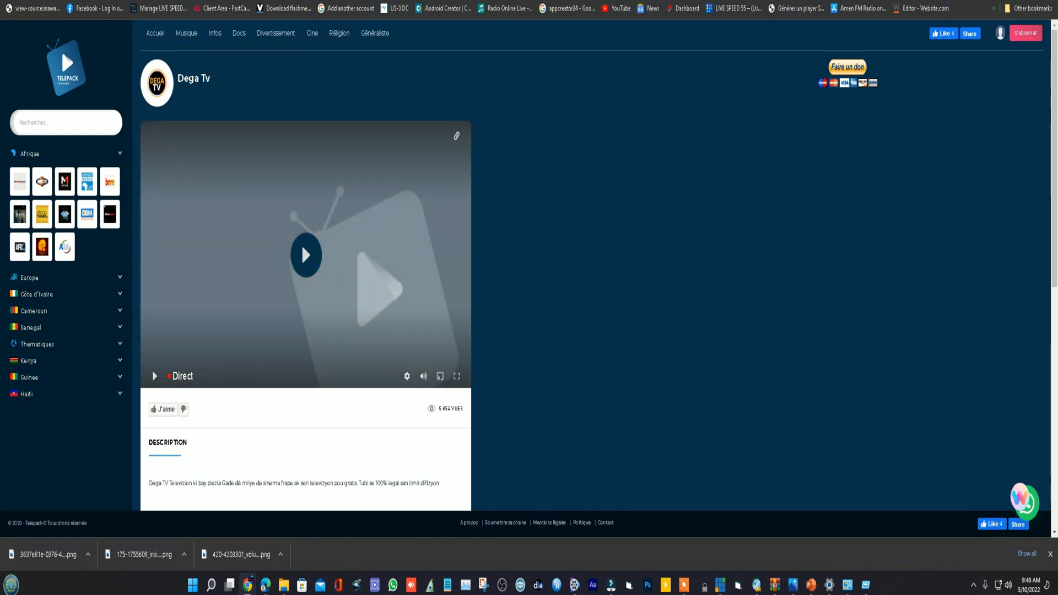
{"action": "right_click", "coordinate": [117, 0]}
{"action": "left_click", "coordinate": [141, 62]}
{"action": "left_click", "coordinate": [342, 0]}
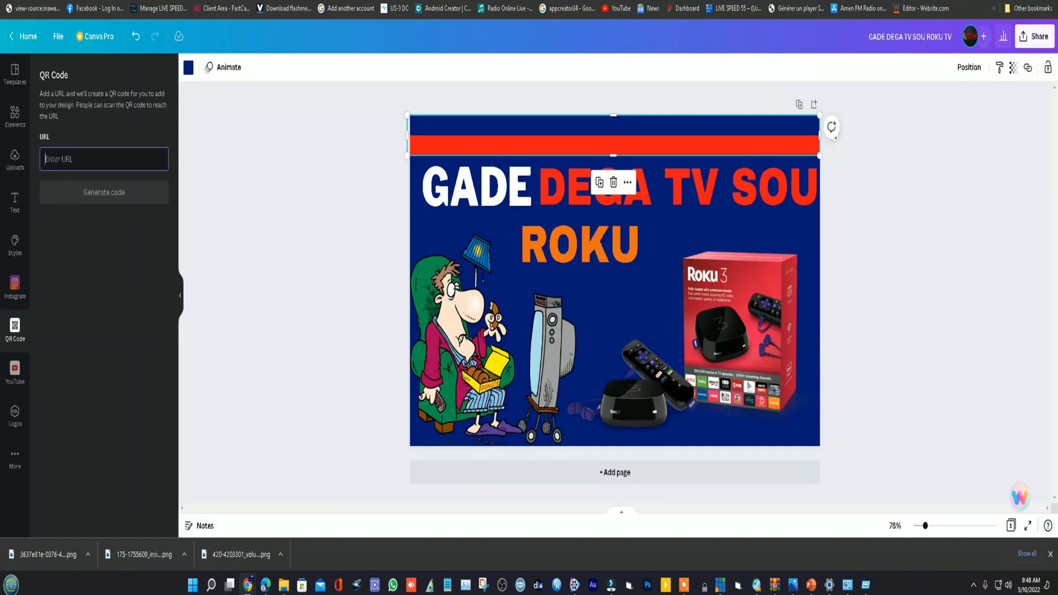
{"action": "right_click", "coordinate": [65, 163]}
{"action": "left_click", "coordinate": [86, 249]}
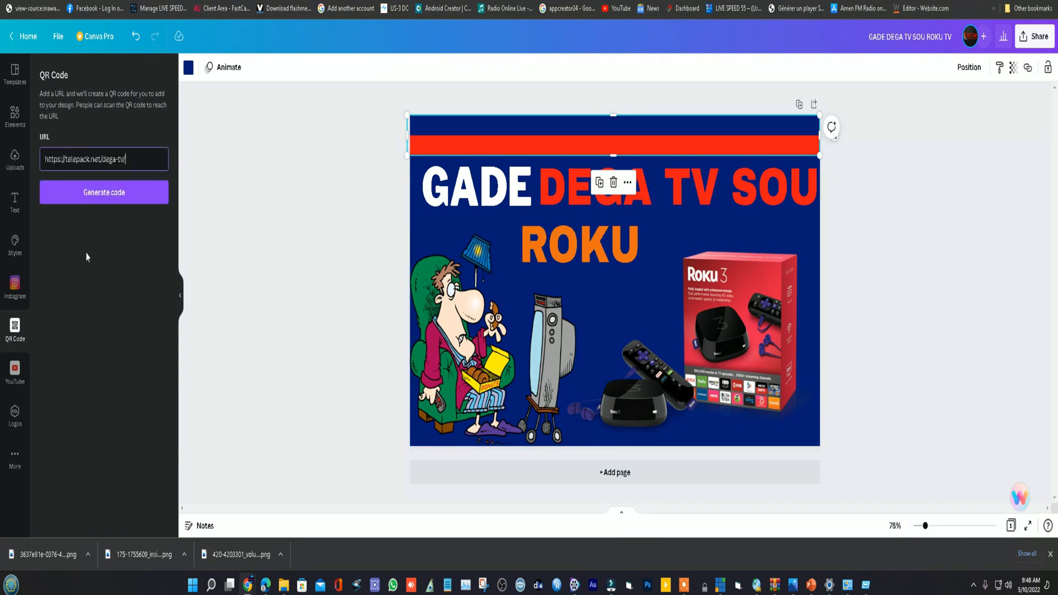
{"action": "left_click", "coordinate": [108, 197]}
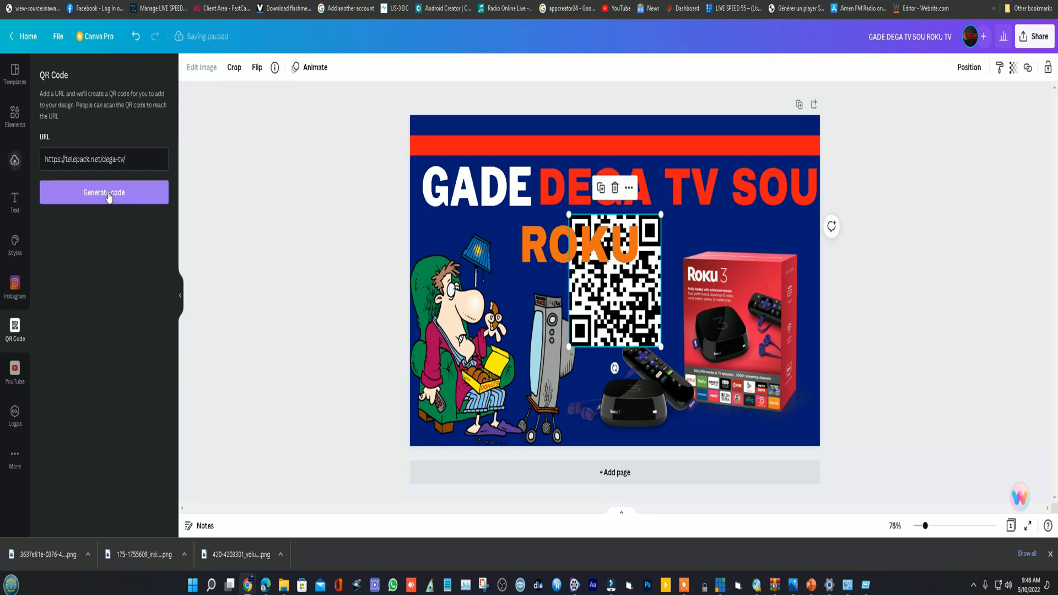
- Shrink the QR code to about half its size and place it beside the Roku 3 box, above the remote
{"action": "left_click_drag", "start_coordinate": [639, 318], "coordinate": [659, 341]}
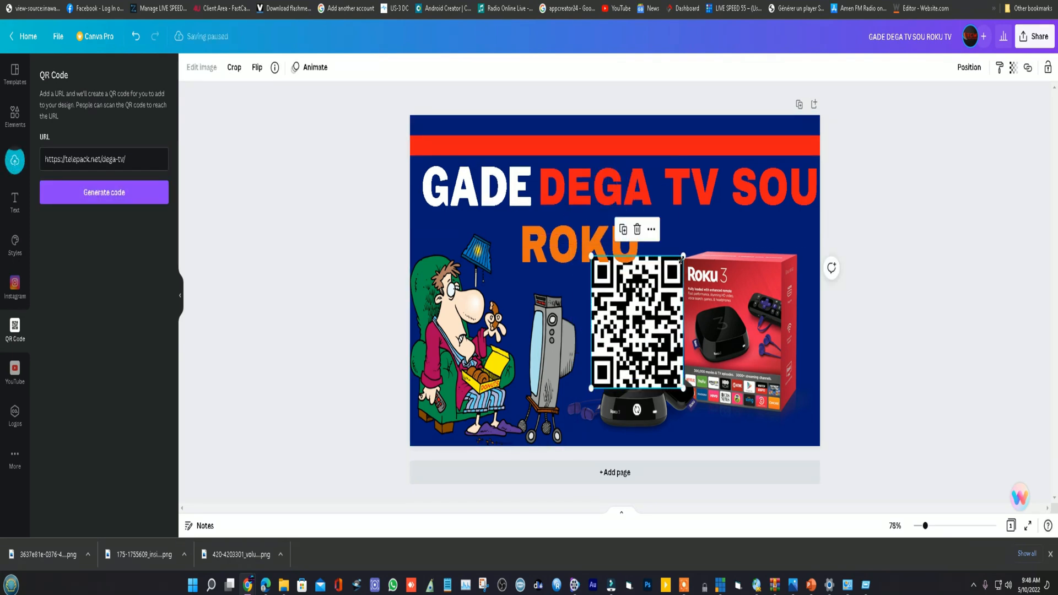
{"action": "left_click_drag", "start_coordinate": [677, 257], "coordinate": [656, 294]}
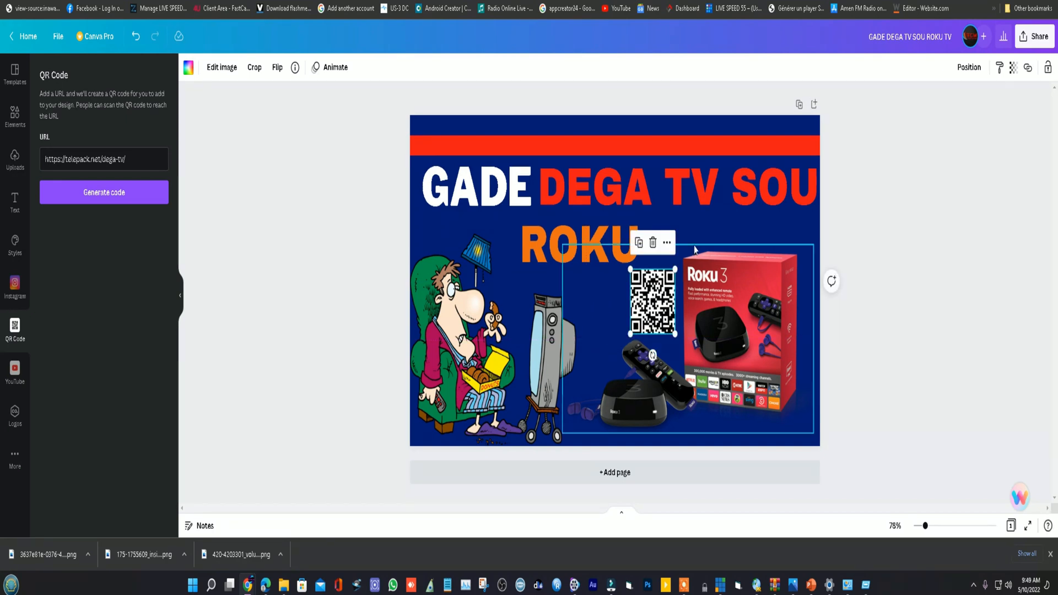
{"action": "left_click", "coordinate": [704, 234]}
{"action": "left_click", "coordinate": [665, 294]}
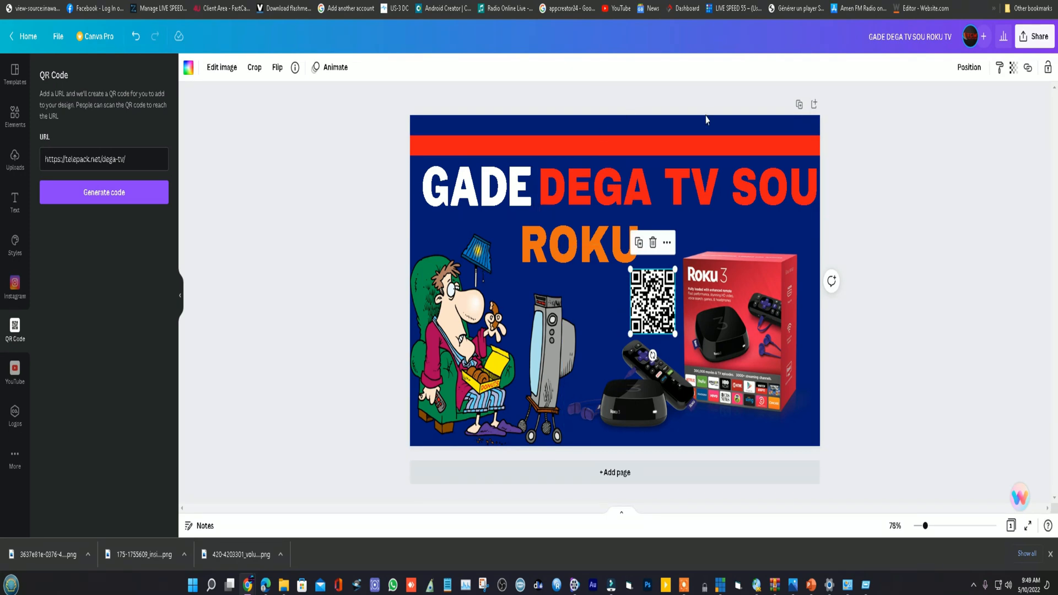
- Download the finished thumbnail as a JPG with quality 100 and save it as GADE DEGA TV SOU ROKU TV
{"action": "left_click", "coordinate": [760, 127]}
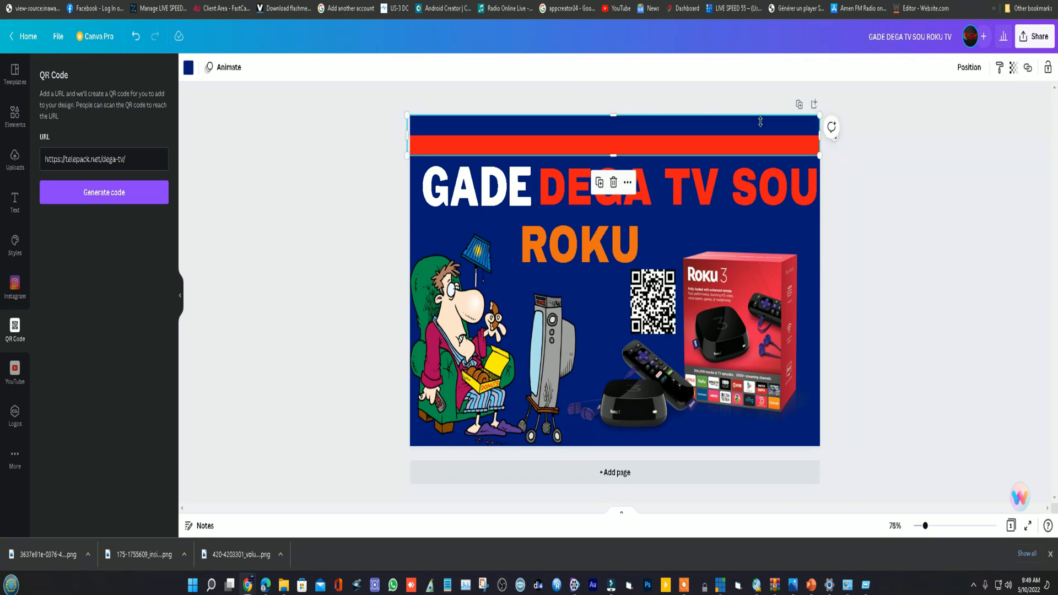
{"action": "left_click", "coordinate": [852, 170]}
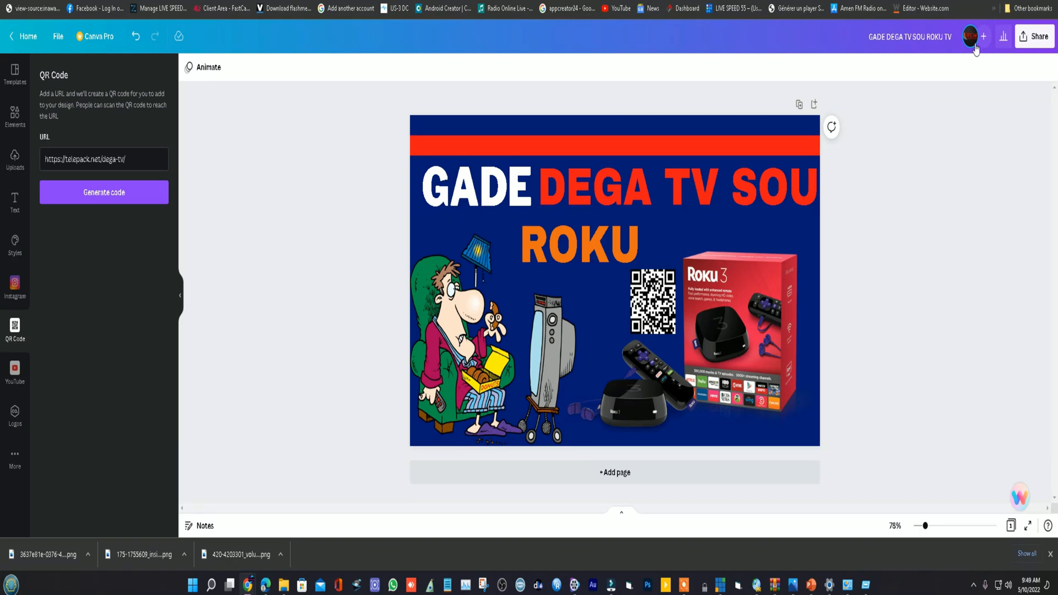
{"action": "left_click", "coordinate": [1026, 42]}
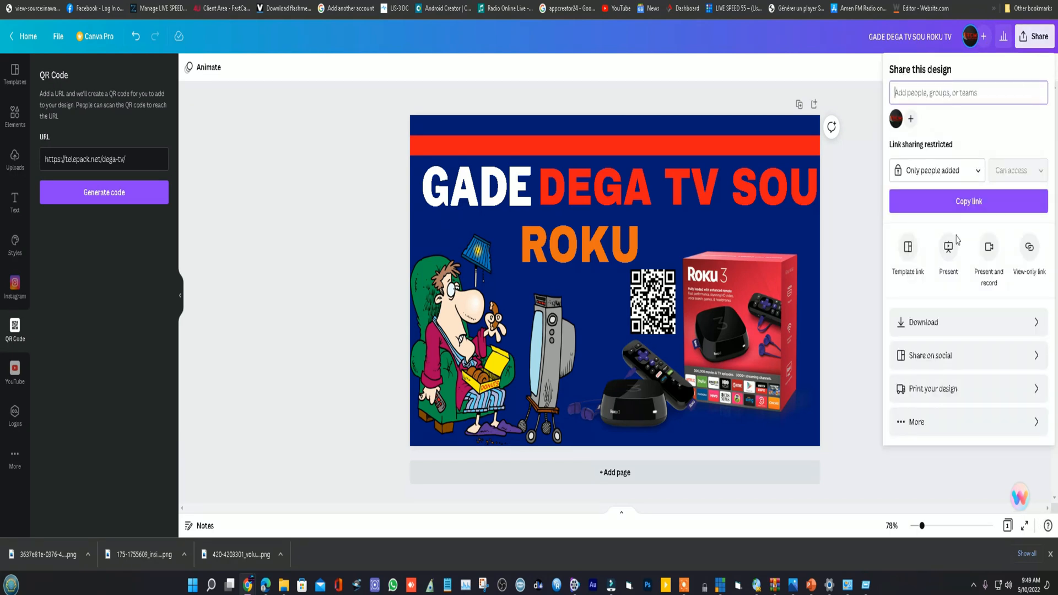
{"action": "left_click", "coordinate": [919, 329]}
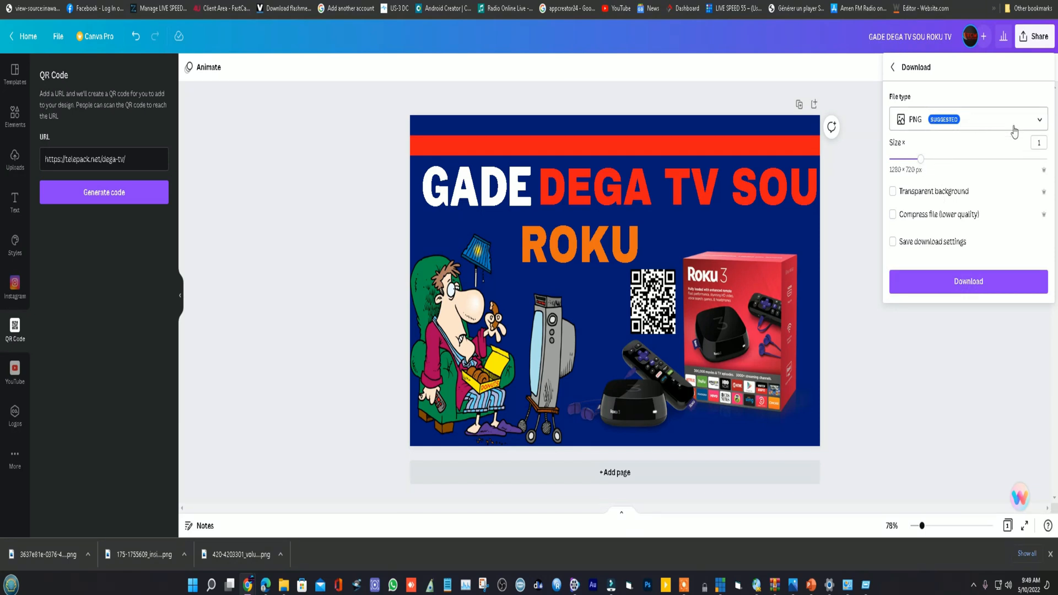
{"action": "left_click", "coordinate": [1038, 123]}
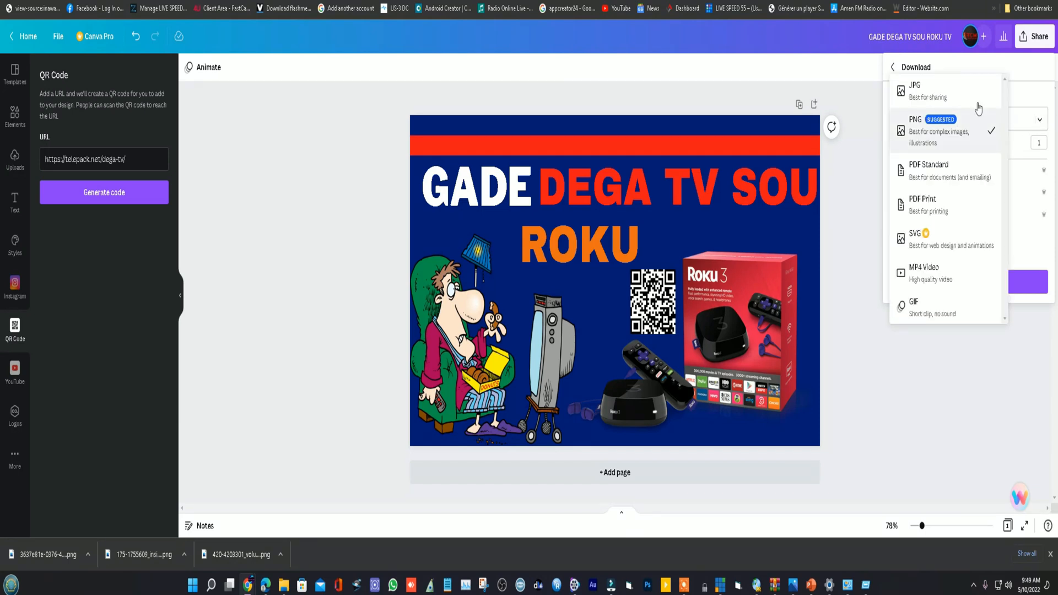
{"action": "left_click", "coordinate": [923, 95]}
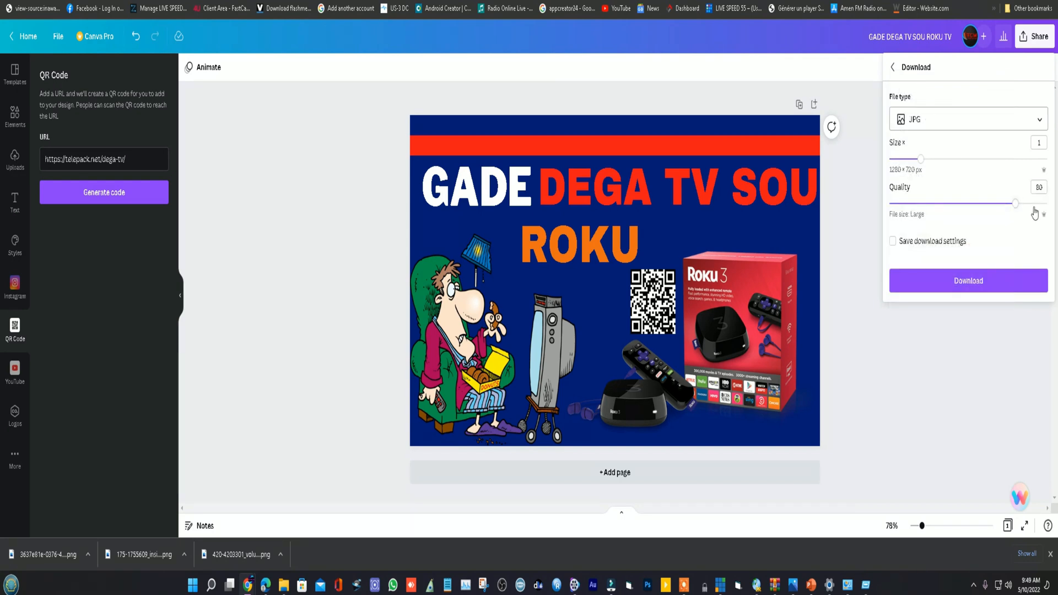
{"action": "left_click_drag", "start_coordinate": [1014, 204], "coordinate": [1050, 206]}
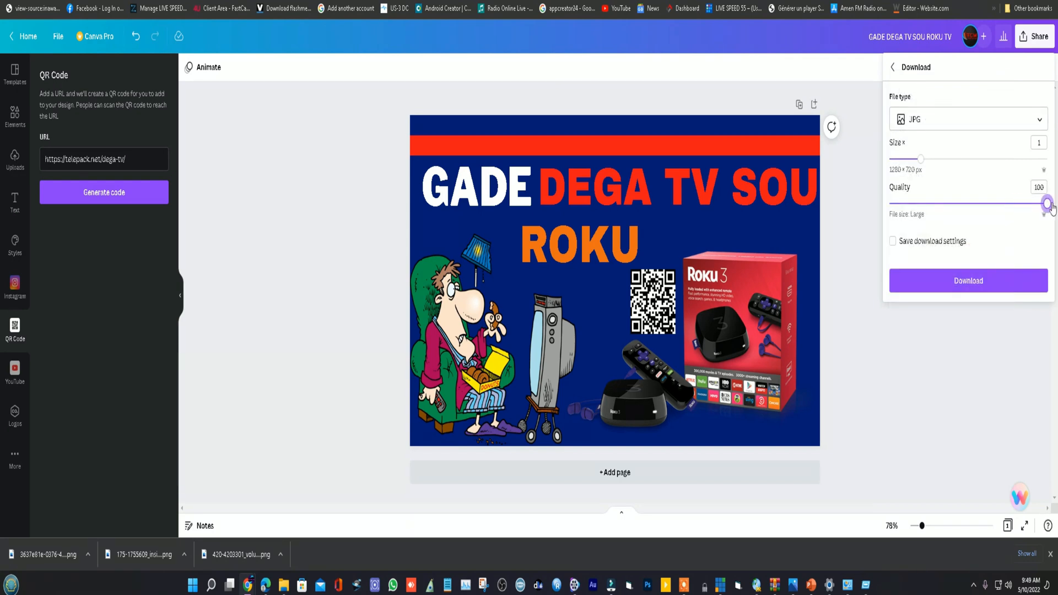
{"action": "left_click", "coordinate": [955, 287]}
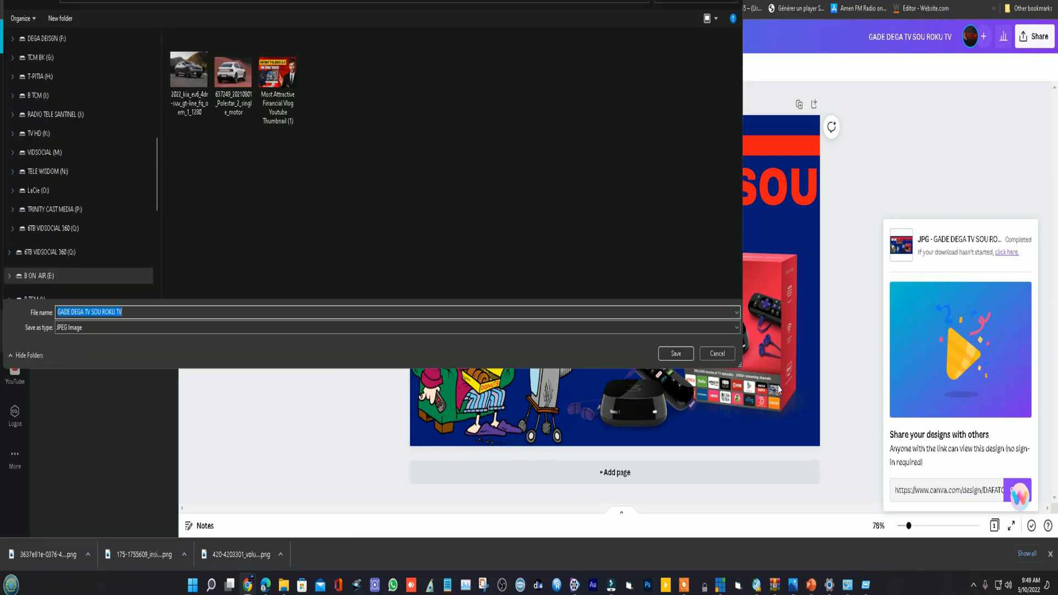
{"action": "left_click", "coordinate": [676, 353]}
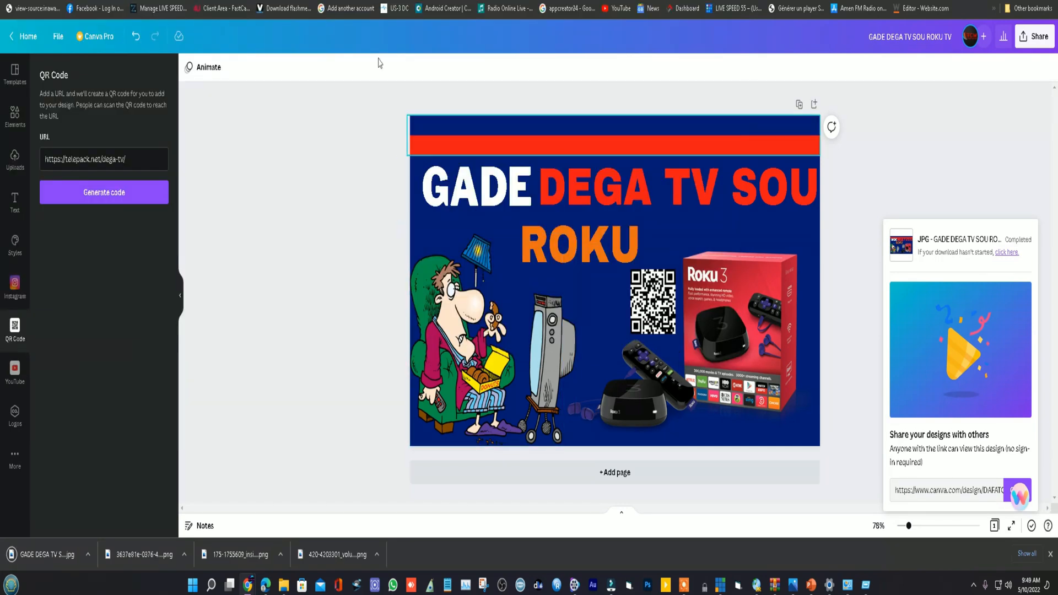
- Open Facebook in a new browser tab, start a photo post and attach the downloaded GADE DEGA TV SOU ROKU TV image
{"action": "key", "text": "ctrl+t"}
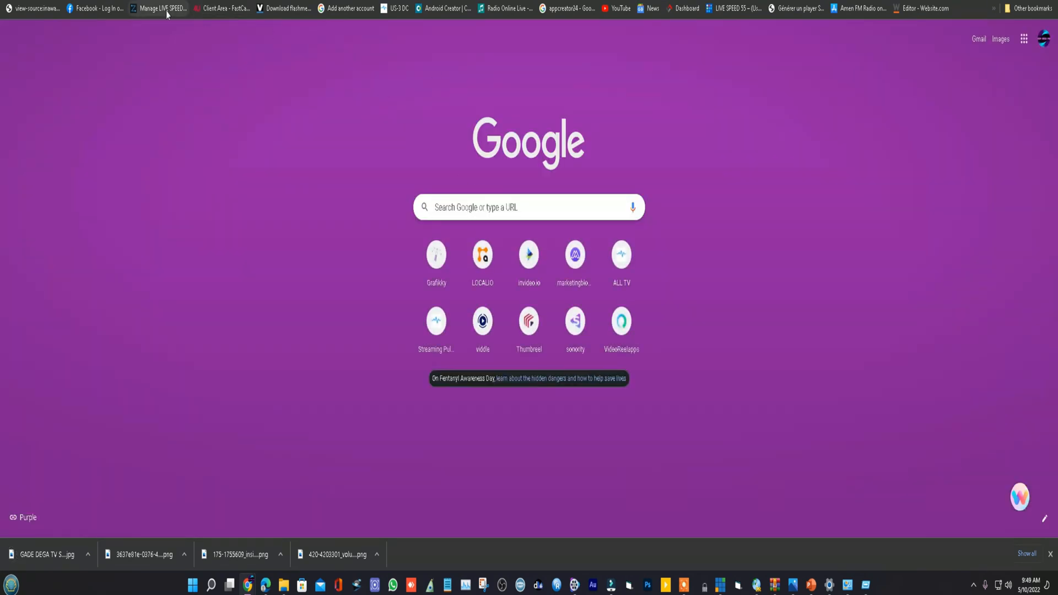
{"action": "left_click", "coordinate": [95, 8]}
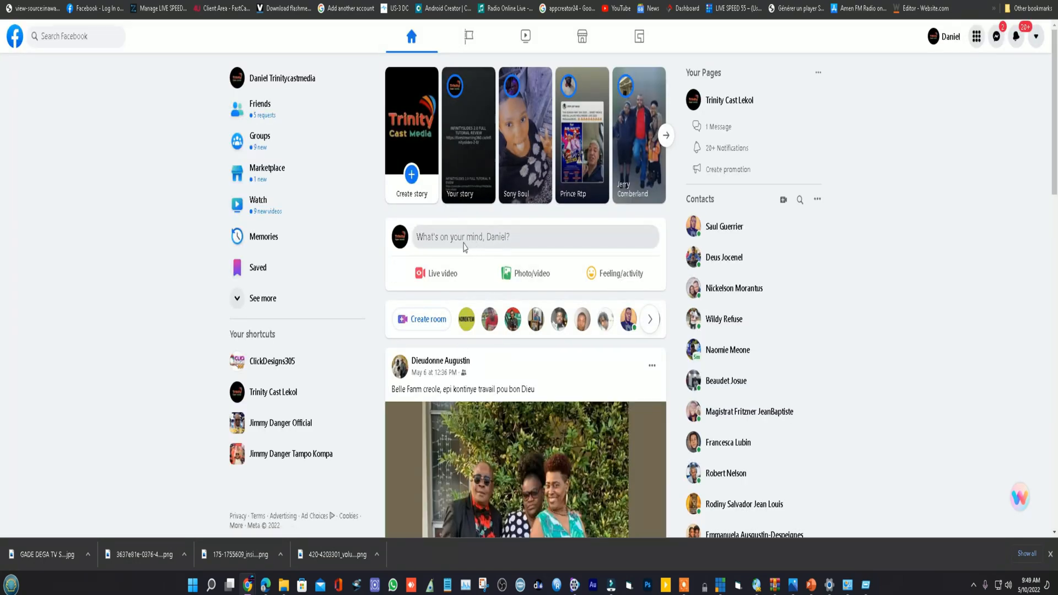
{"action": "left_click", "coordinate": [520, 276]}
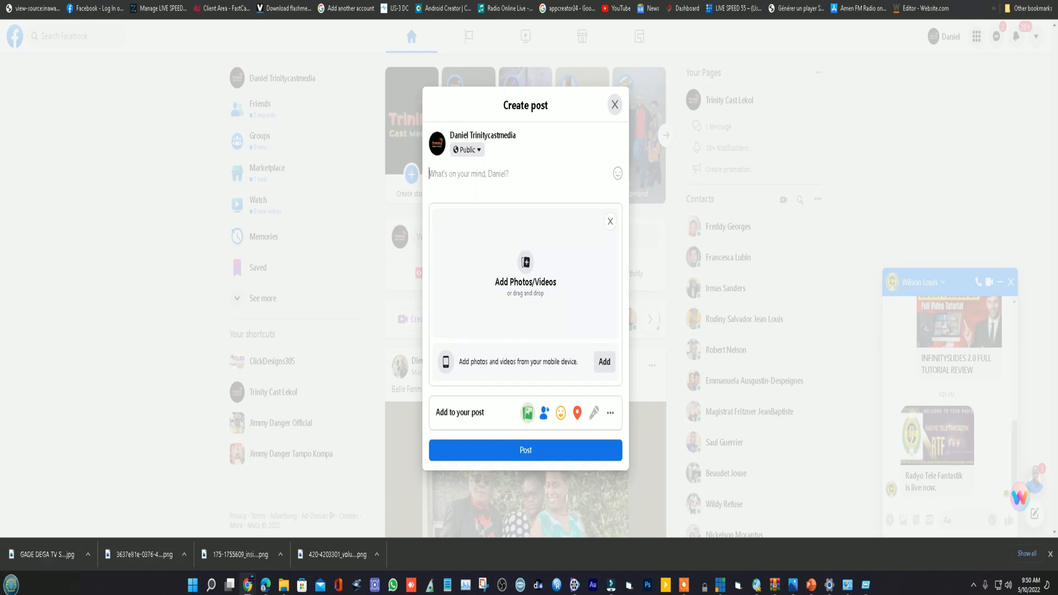
{"action": "left_click_drag", "start_coordinate": [31, 554], "coordinate": [520, 268]}
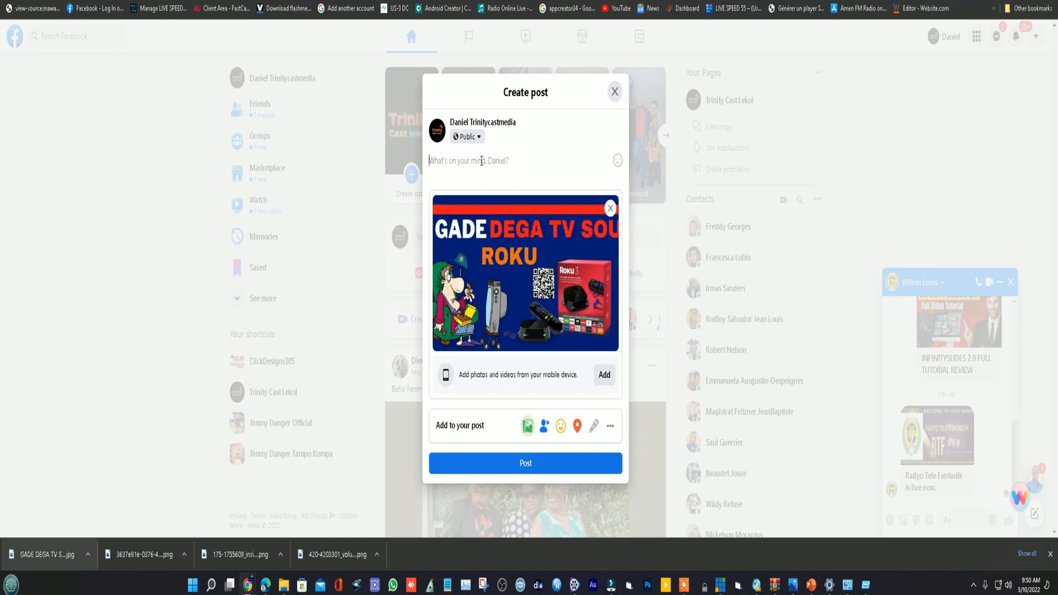
- Caption the post "GADE DEGA TV LIVE SOU ROKU TV LI SE YON CHANNEL GRATIS" and publish it
{"action": "type", "text": "GADE DEGA TV LIVE SOU ROKU TV LI"}
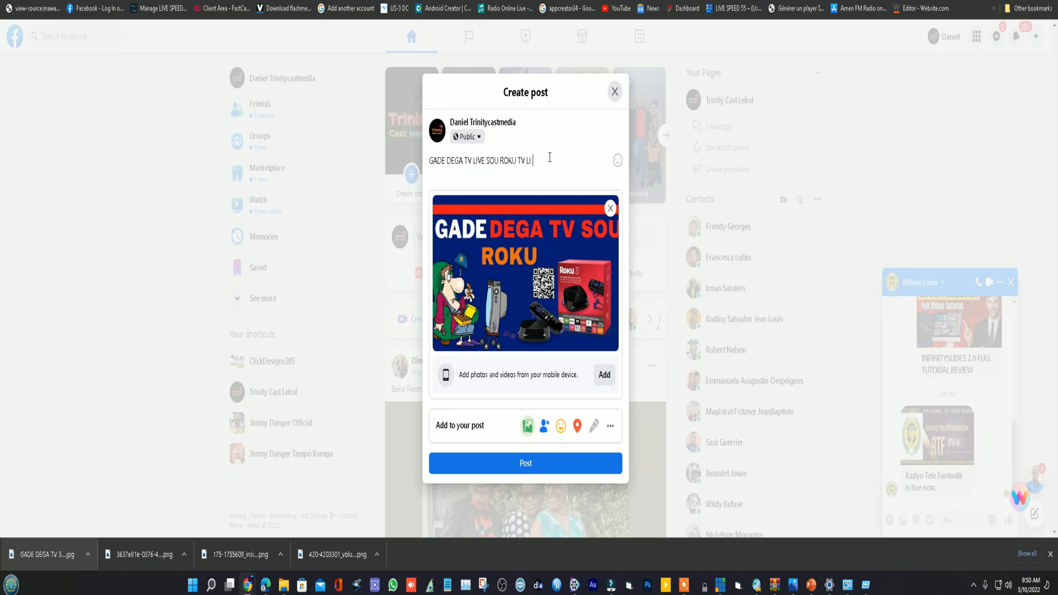
{"action": "type", "text": "T"}
{"action": "type", "text": "SE YON CHANNEL  GRATIS"}
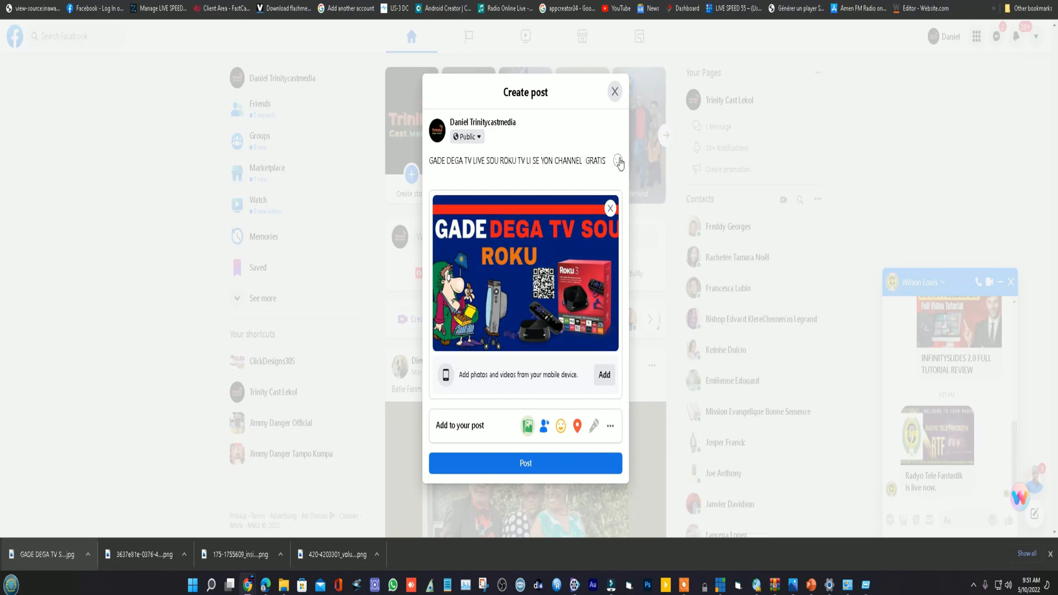
{"action": "mouse_move", "coordinate": [617, 160]}
{"action": "left_click", "coordinate": [524, 466]}
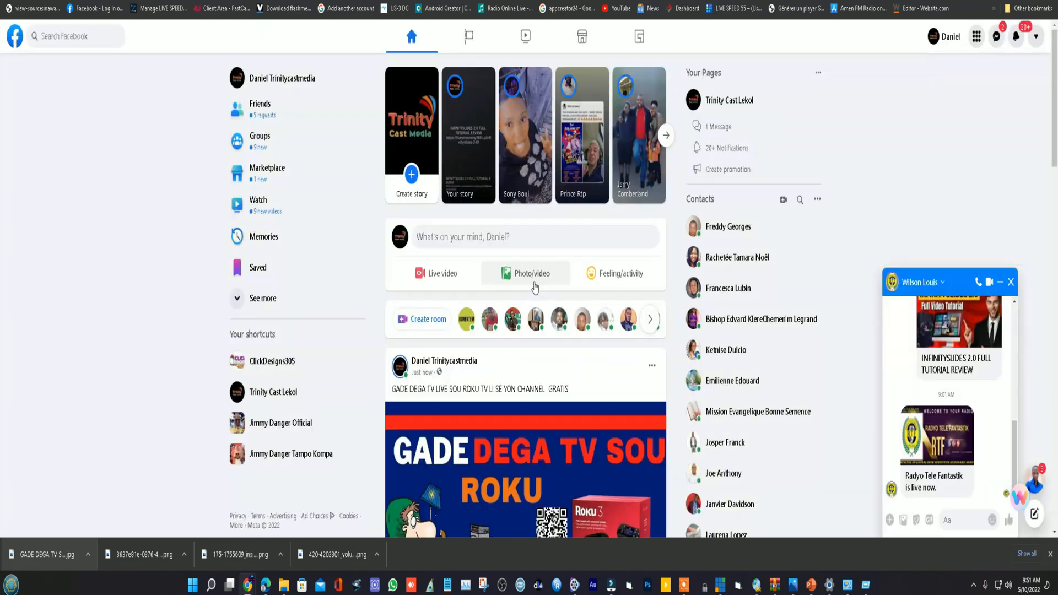
- Examine the published post in the Facebook feed, checking its caption and how the thumbnail image appears
{"action": "scroll", "coordinate": [534, 286], "scroll_direction": "down", "scroll_amount": 3}
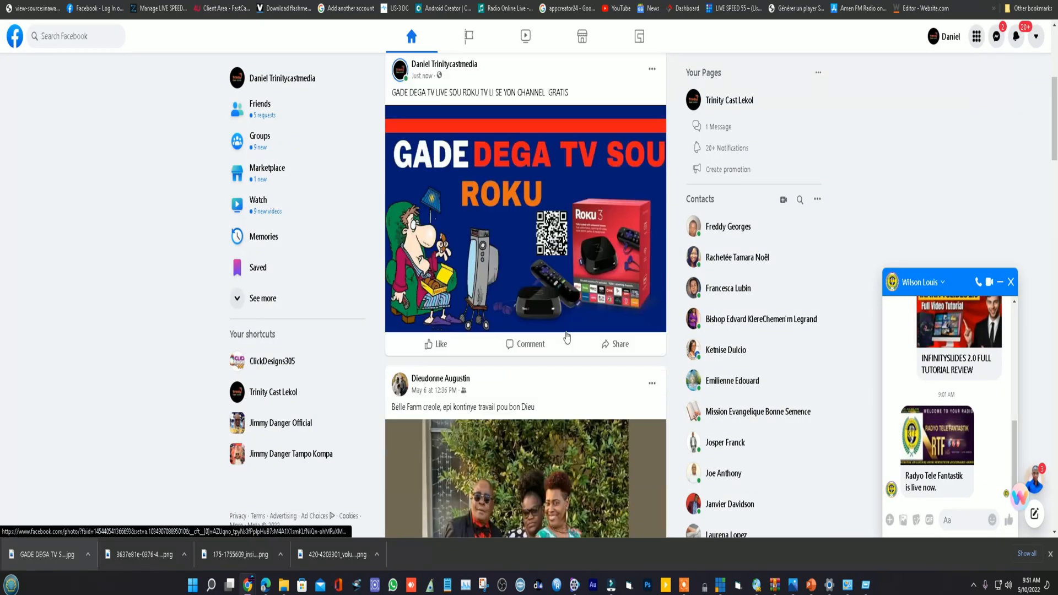
{"action": "scroll", "coordinate": [563, 327], "scroll_direction": "up", "scroll_amount": 1}
{"action": "scroll", "coordinate": [563, 327], "scroll_direction": "down", "scroll_amount": 2}
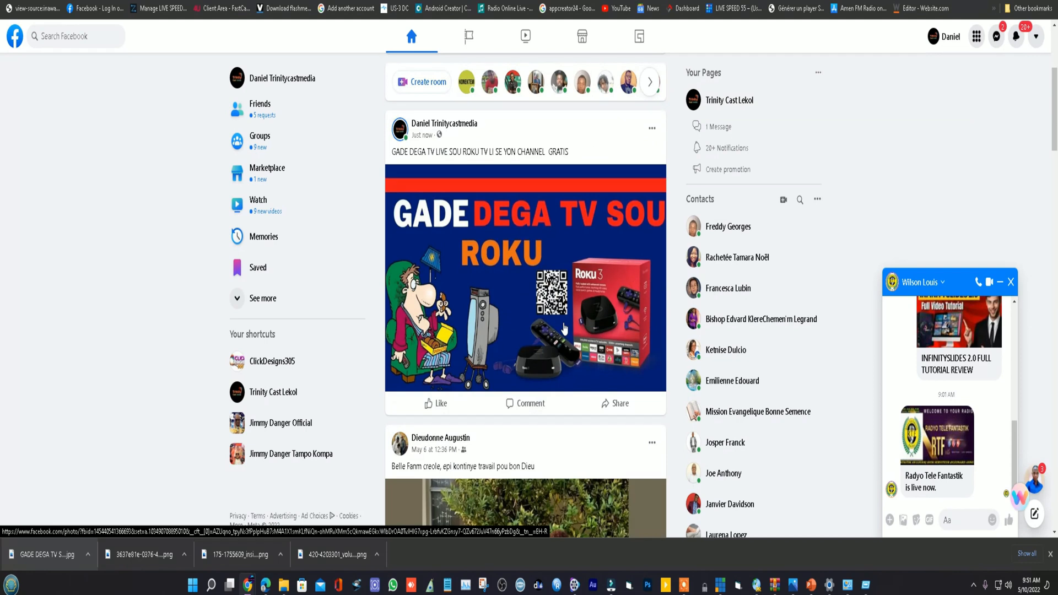
{"action": "scroll", "coordinate": [562, 322], "scroll_direction": "down", "scroll_amount": 3}
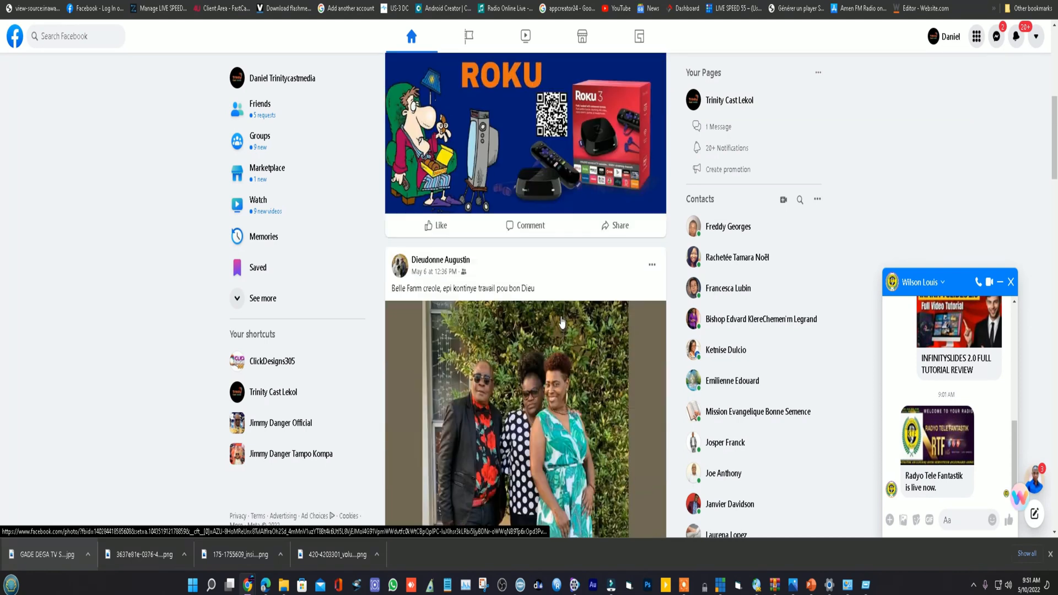
{"action": "scroll", "coordinate": [562, 323], "scroll_direction": "up", "scroll_amount": 2}
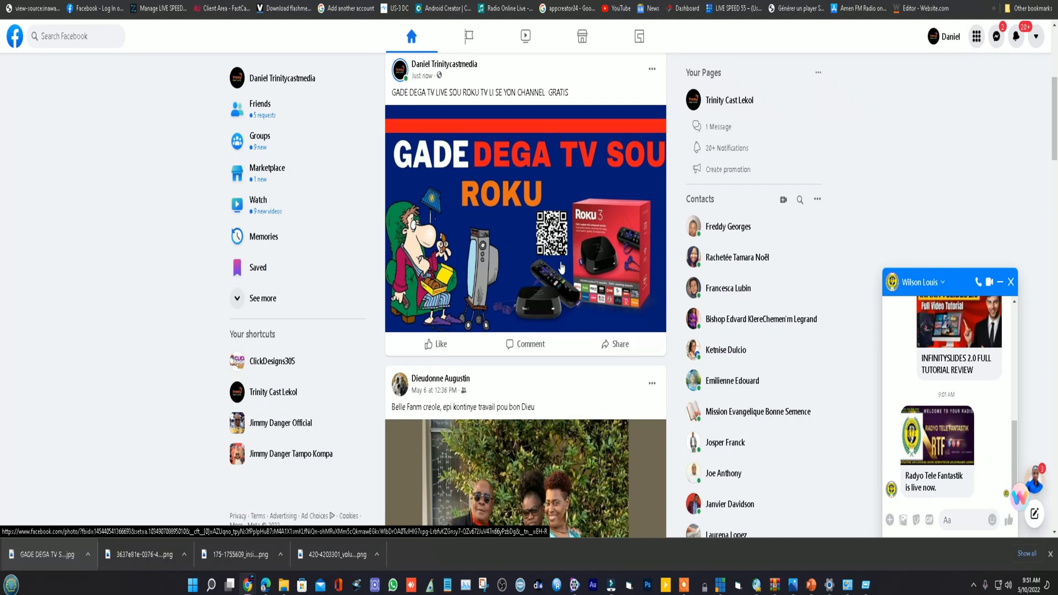
{"action": "scroll", "coordinate": [553, 246], "scroll_direction": "down", "scroll_amount": 3}
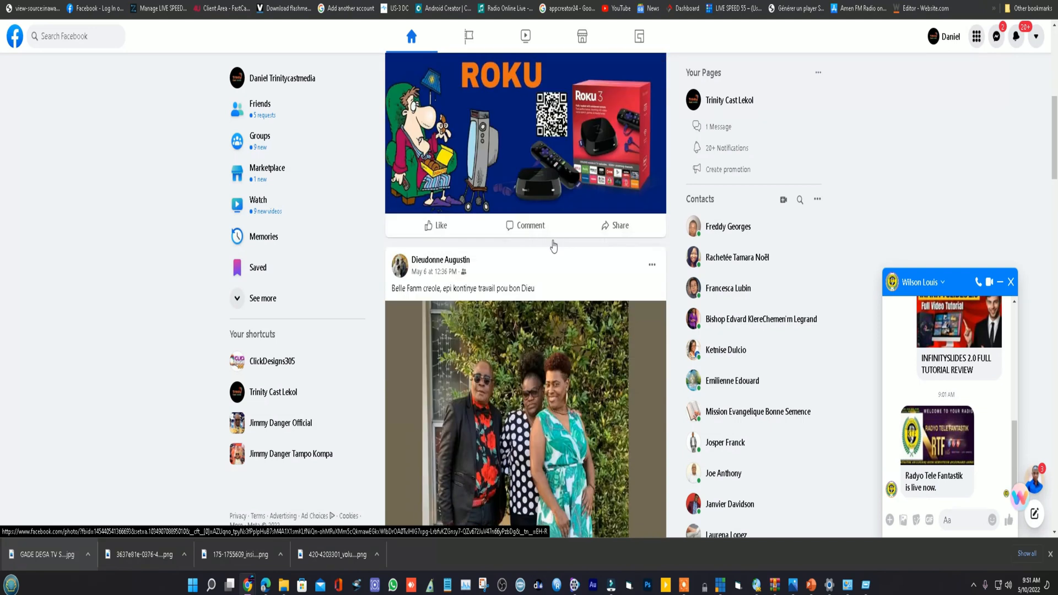
{"action": "scroll", "coordinate": [553, 244], "scroll_direction": "up", "scroll_amount": 3}
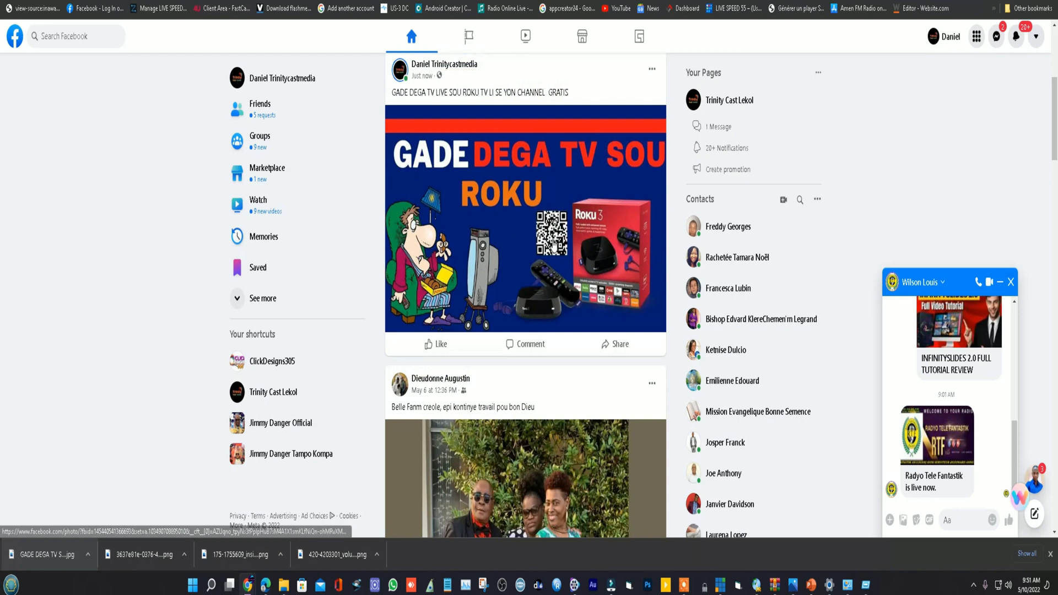
{"action": "scroll", "coordinate": [553, 246], "scroll_direction": "down", "scroll_amount": 2}
{"action": "scroll", "coordinate": [553, 244], "scroll_direction": "up", "scroll_amount": 3}
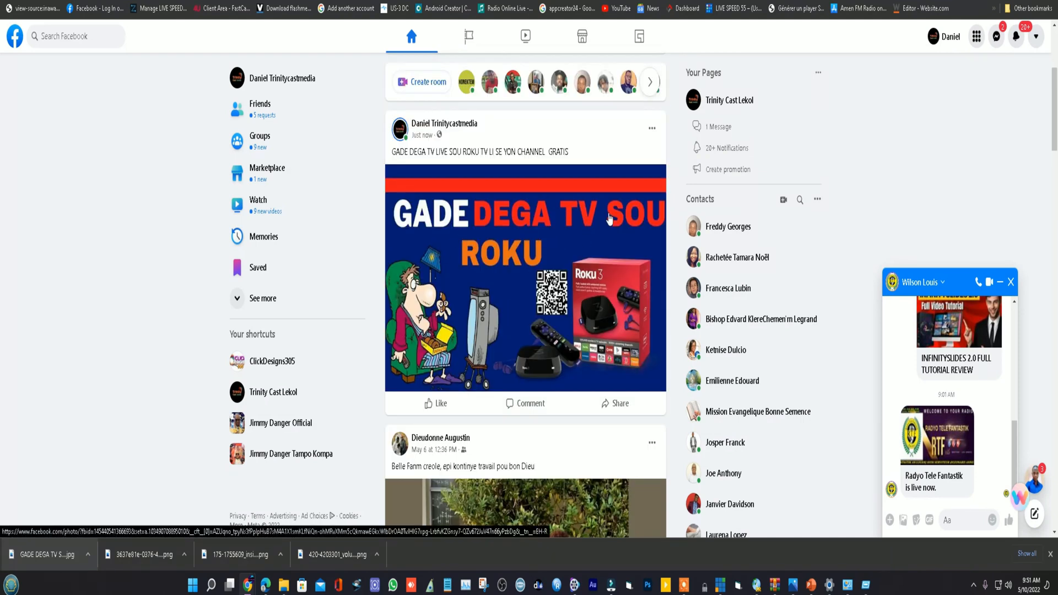
{"action": "scroll", "coordinate": [599, 300], "scroll_direction": "down", "scroll_amount": 3}
{"action": "scroll", "coordinate": [600, 300], "scroll_direction": "up", "scroll_amount": 2}
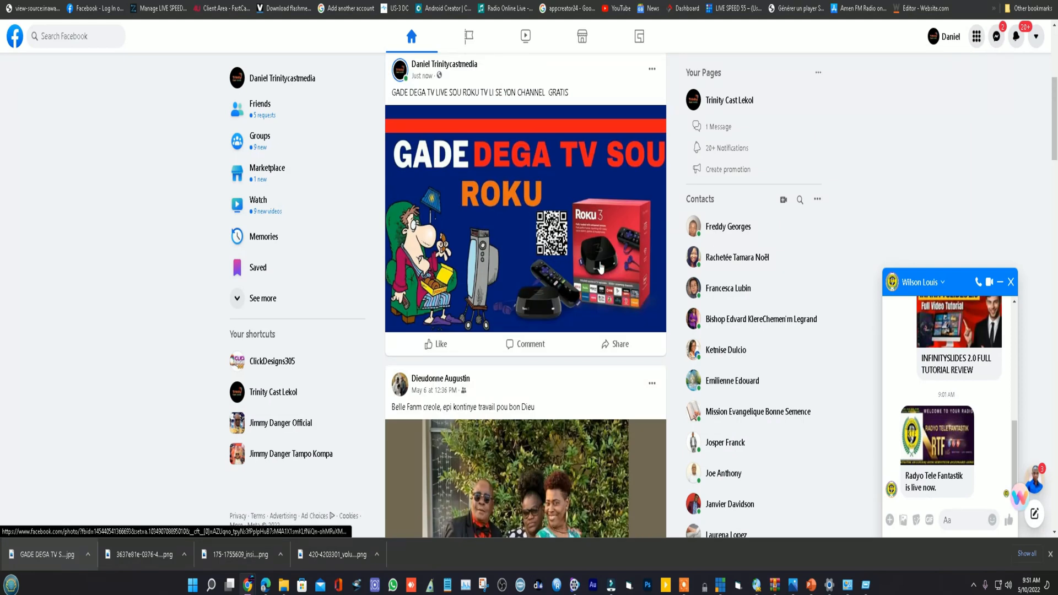
{"action": "scroll", "coordinate": [601, 269], "scroll_direction": "up", "scroll_amount": 3}
{"action": "scroll", "coordinate": [601, 268], "scroll_direction": "down", "scroll_amount": 2}
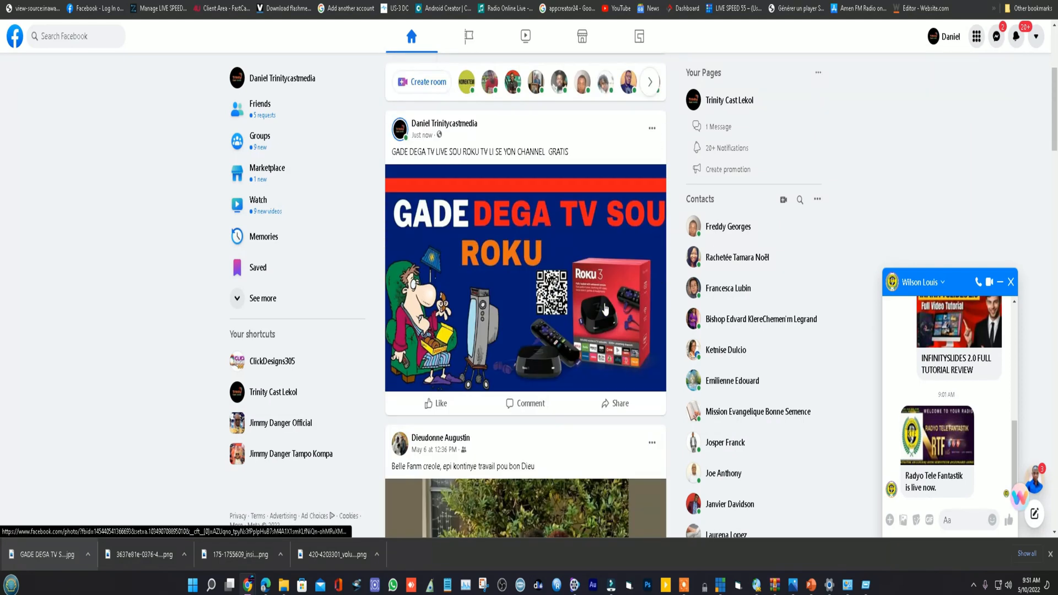
- Switch back to Canva, leave the thumbnail design for the home page and list the Facebook Post templates
{"action": "left_click", "coordinate": [386, 1]}
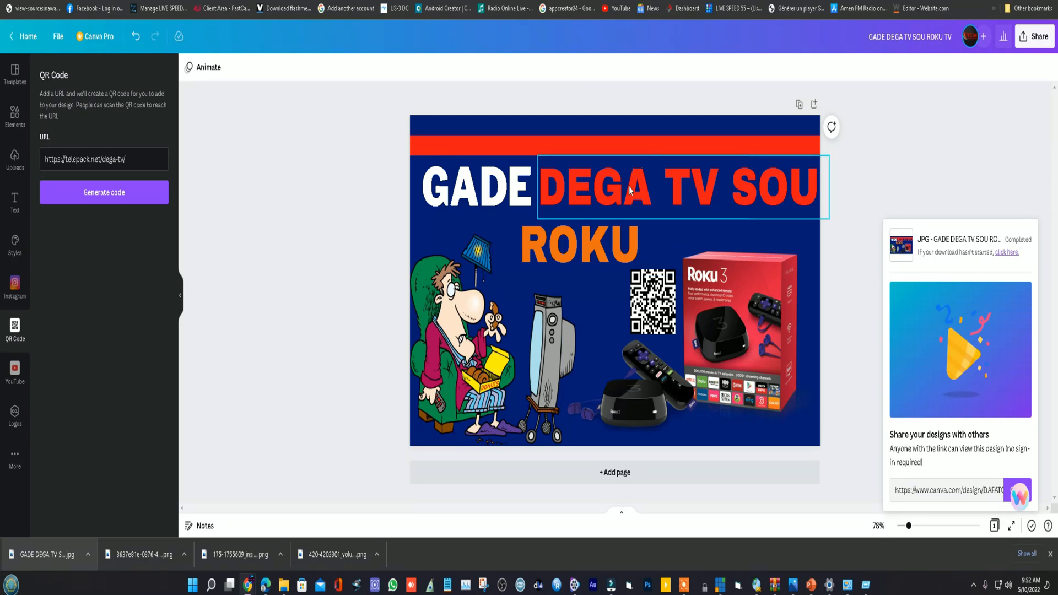
{"action": "left_click", "coordinate": [24, 37]}
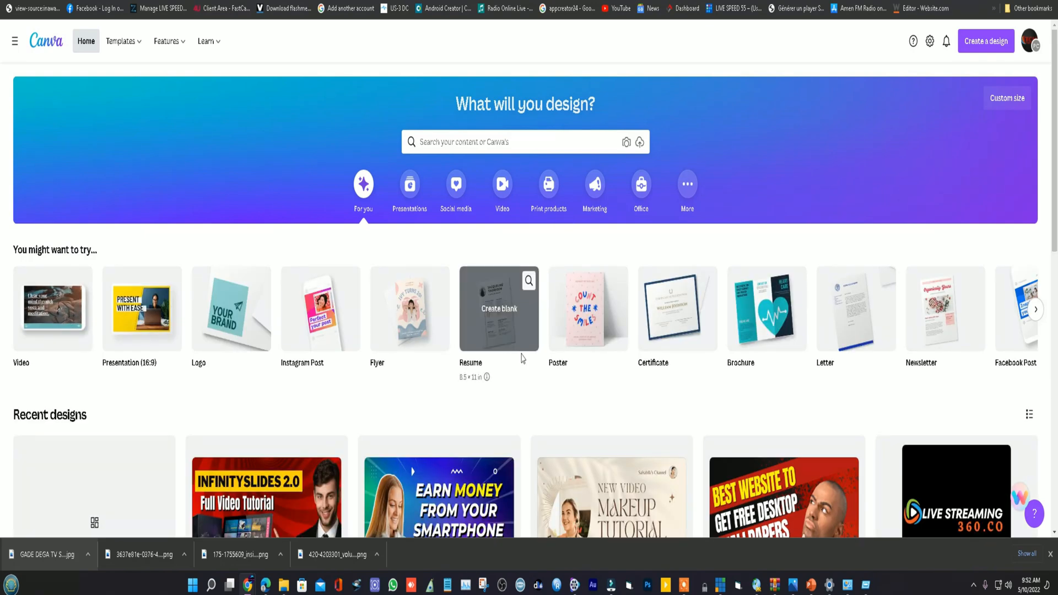
{"action": "scroll", "coordinate": [522, 358], "scroll_direction": "down", "scroll_amount": 1}
{"action": "scroll", "coordinate": [522, 353], "scroll_direction": "up", "scroll_amount": 1}
{"action": "left_click", "coordinate": [506, 141]}
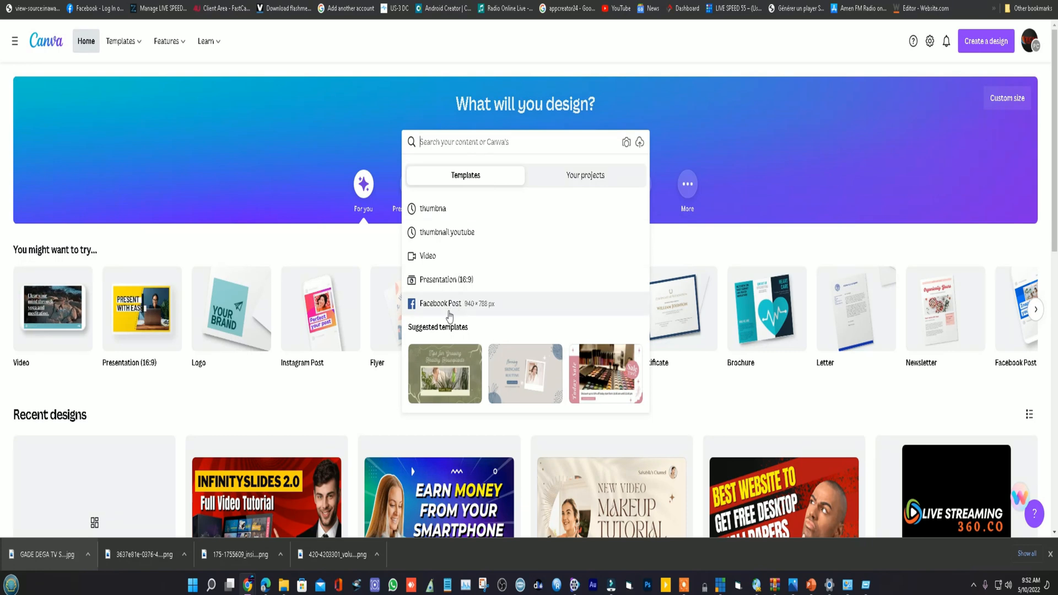
{"action": "left_click", "coordinate": [452, 313]}
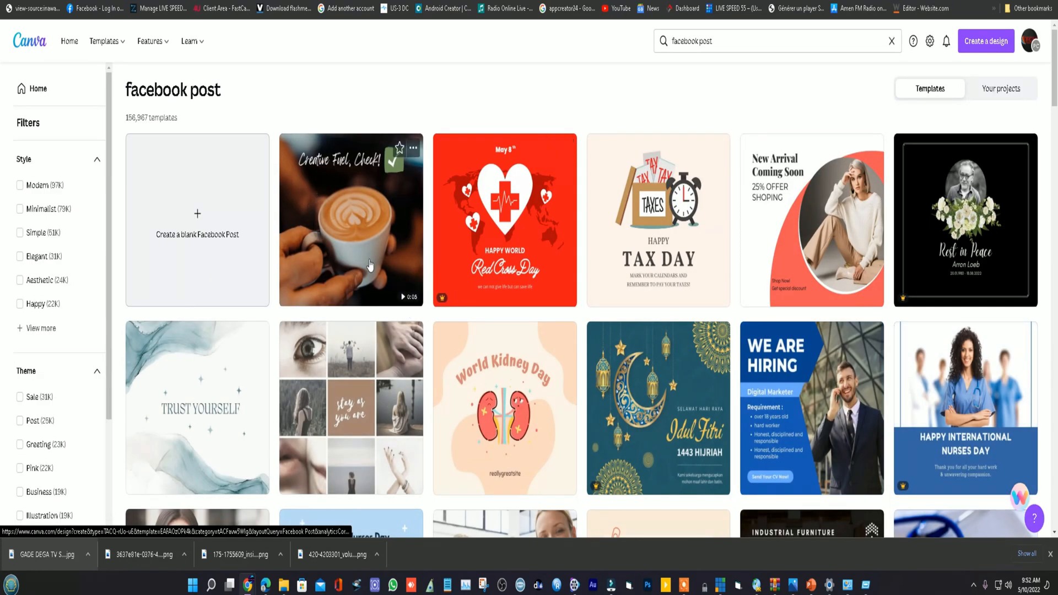
- Browse the Facebook Post templates and open the dark blue Online Webinar Marketing Strategies one for editing
{"action": "scroll", "coordinate": [716, 270], "scroll_direction": "down", "scroll_amount": 3}
{"action": "scroll", "coordinate": [744, 259], "scroll_direction": "down", "scroll_amount": 6}
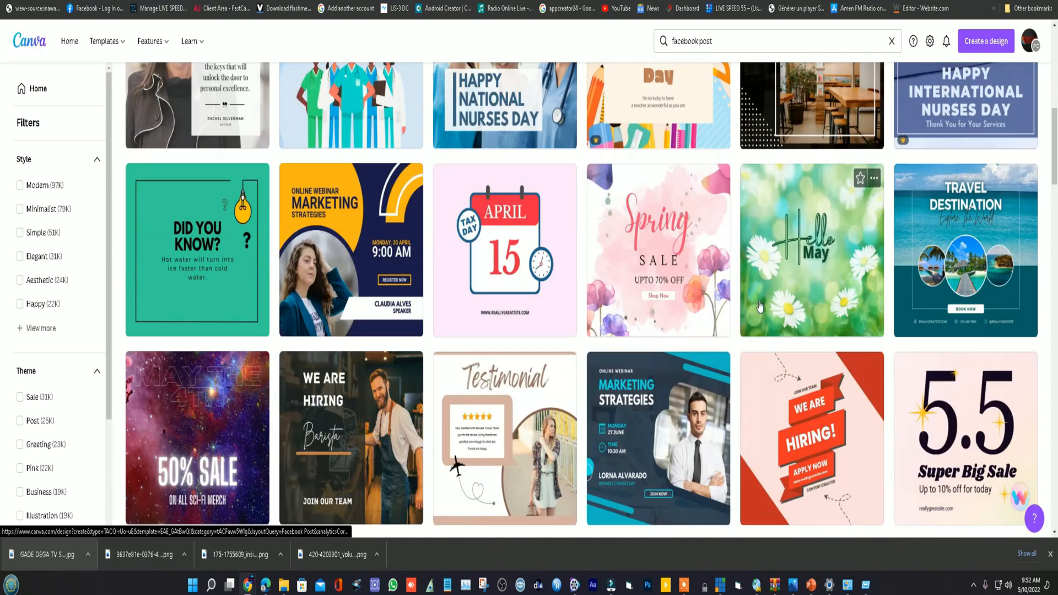
{"action": "scroll", "coordinate": [759, 306], "scroll_direction": "down", "scroll_amount": 2}
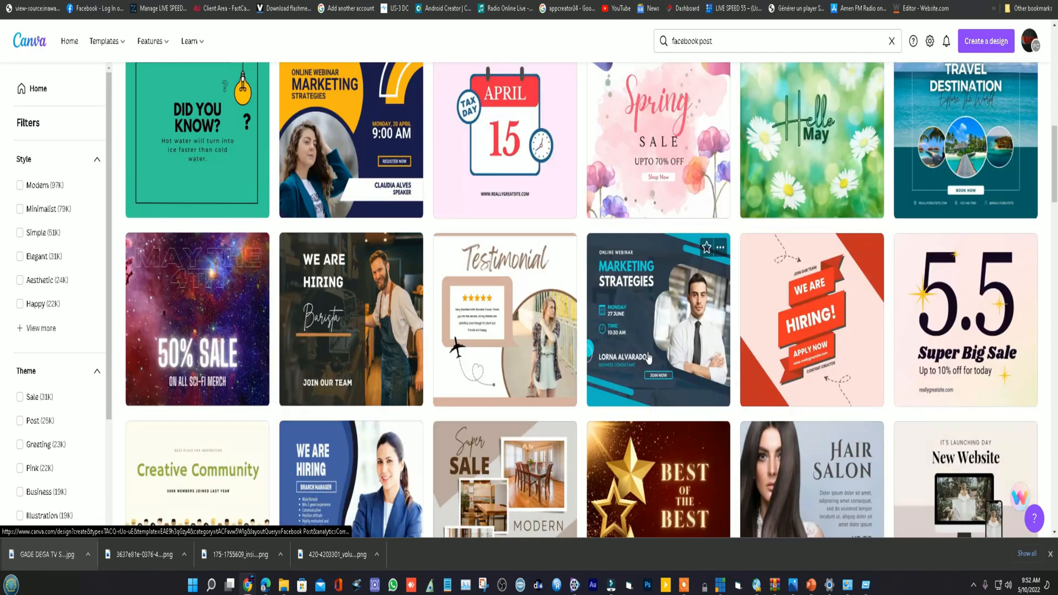
{"action": "left_click", "coordinate": [655, 312]}
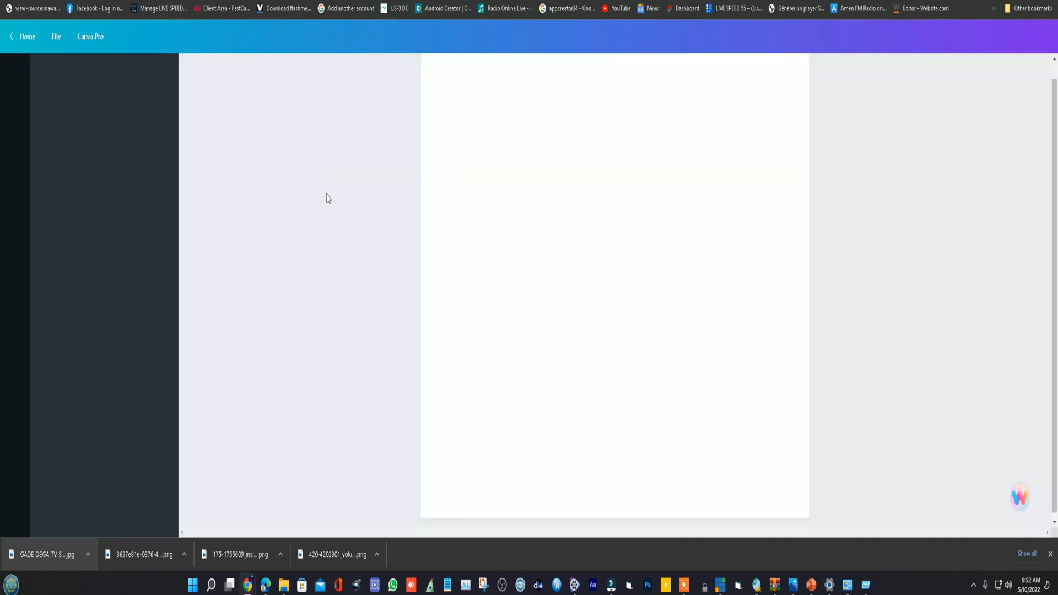
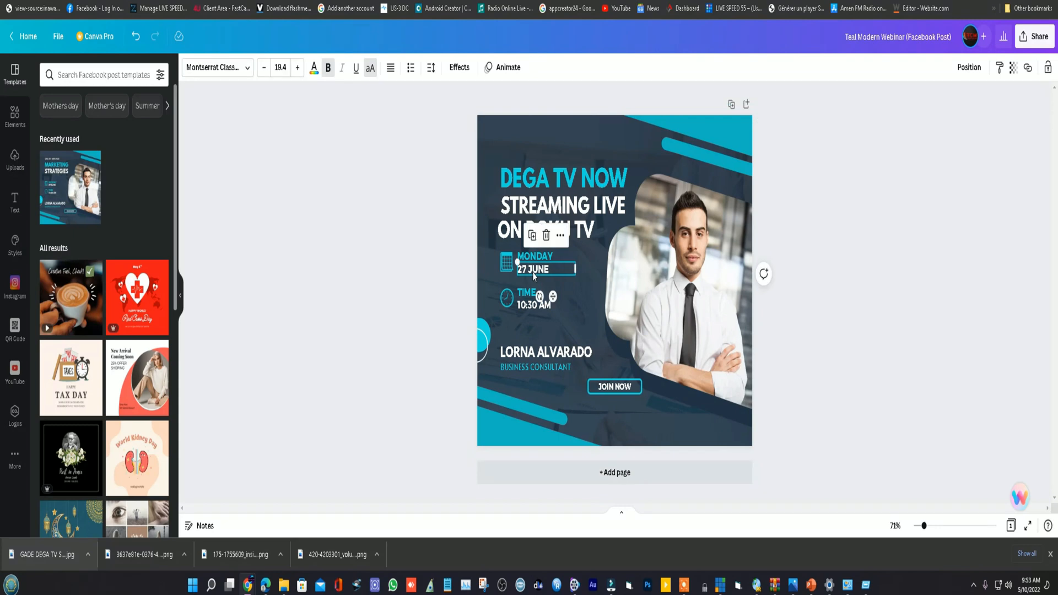
- Delete the "27 JUNE" date line from the post
{"action": "left_click", "coordinate": [536, 274]}
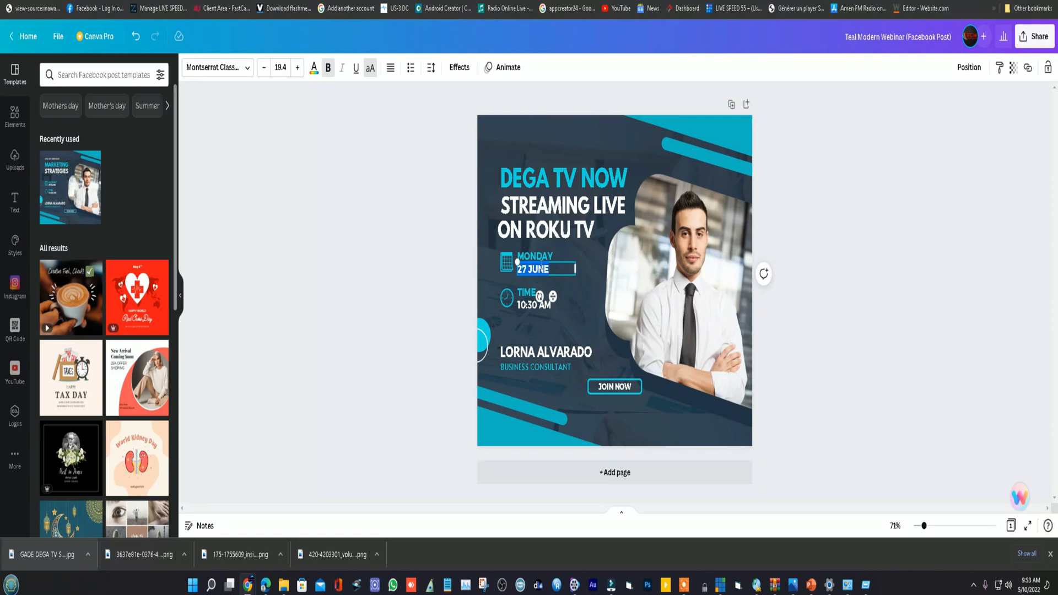
{"action": "left_click", "coordinate": [541, 257]}
{"action": "left_click", "coordinate": [531, 273]}
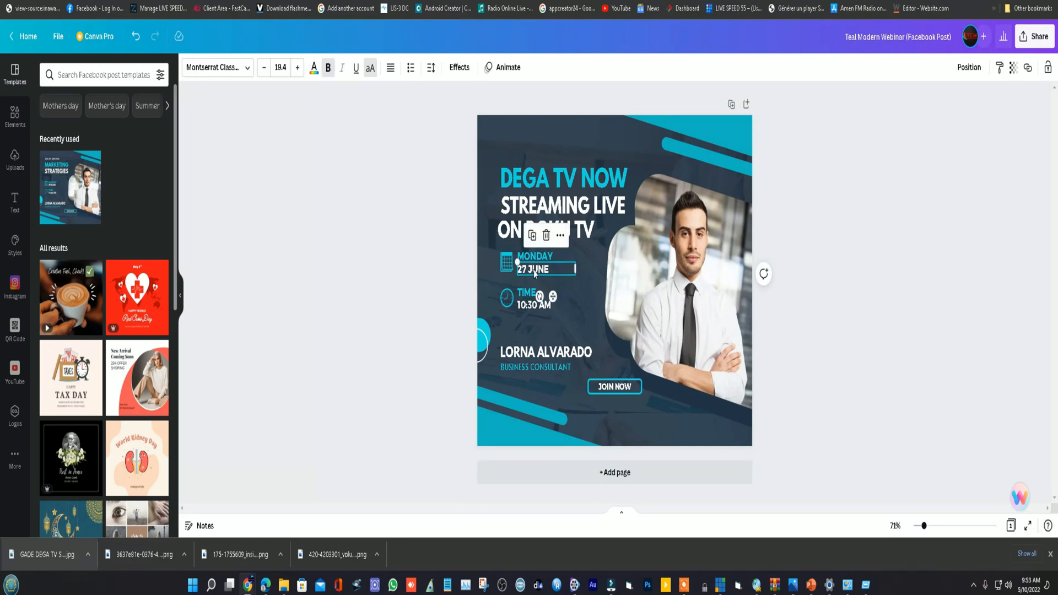
{"action": "left_click", "coordinate": [546, 235]}
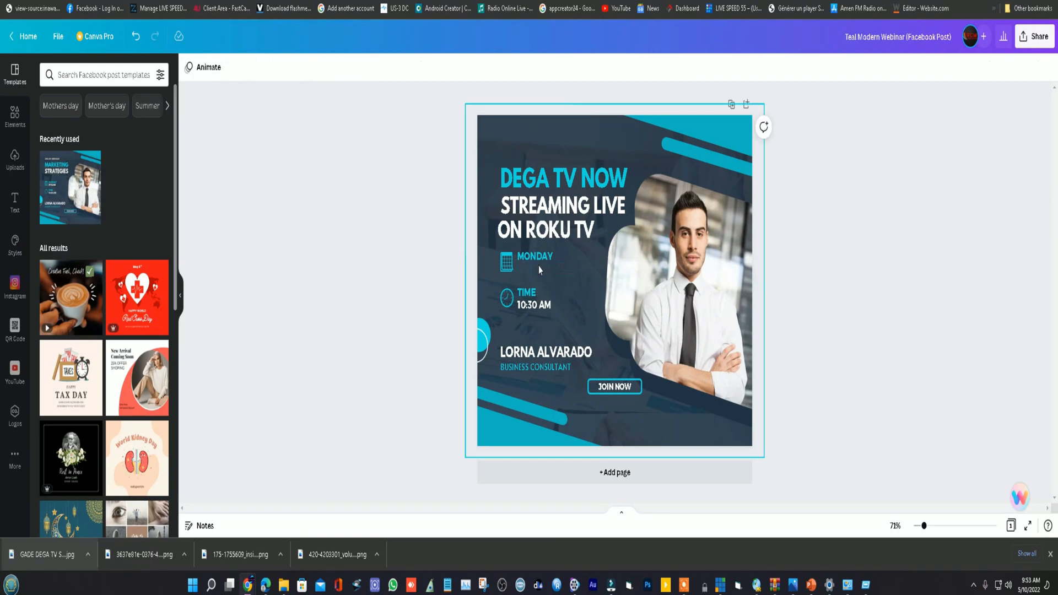
- Replace "MONDAY" with "BROADCASTING LIVE" and widen its text box so the words fit on one line
{"action": "left_click", "coordinate": [539, 258]}
{"action": "double_click", "coordinate": [574, 256]}
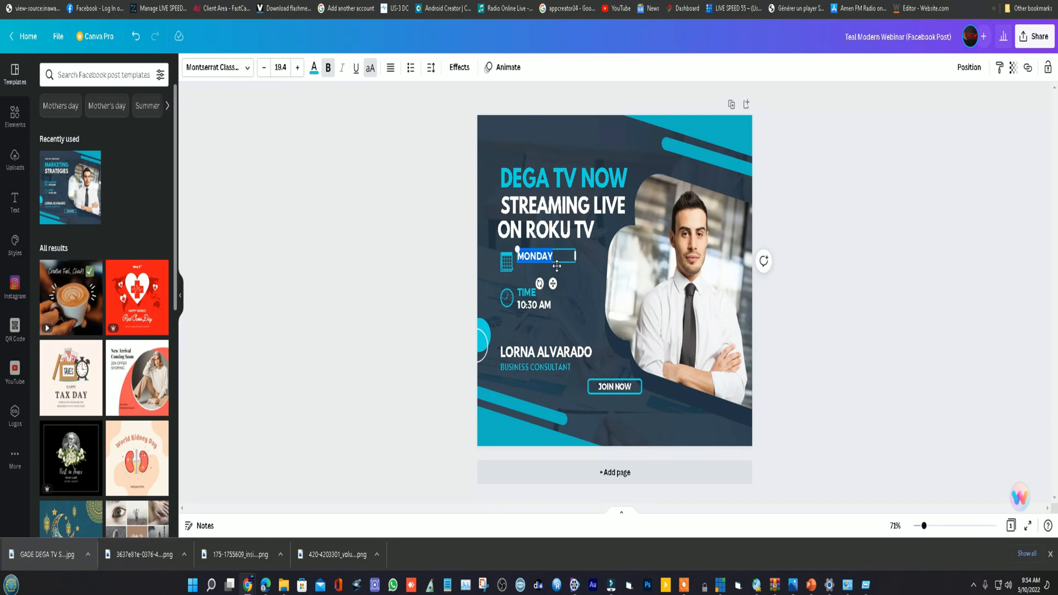
{"action": "type", "text": "BR"}
{"action": "type", "text": "G LIVE"}
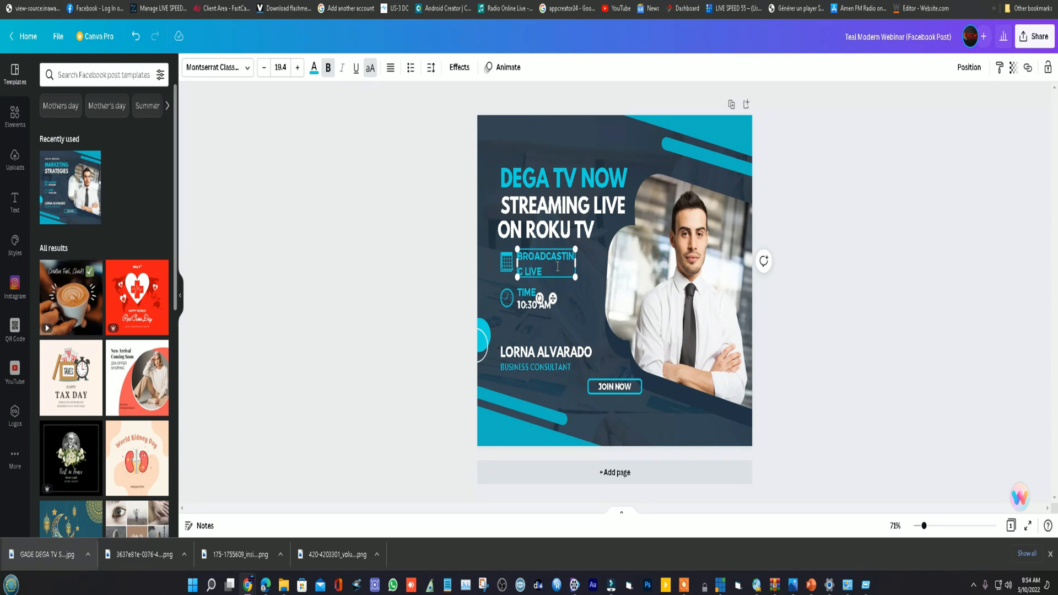
{"action": "left_click_drag", "start_coordinate": [575, 264], "coordinate": [604, 264]}
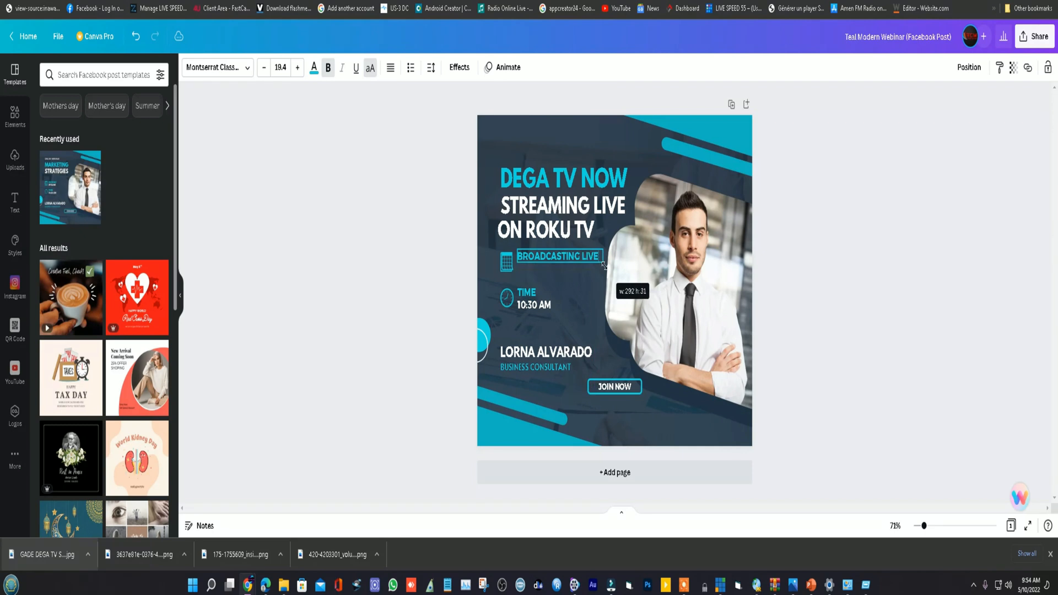
- Replace the "10:30 AM" text under TIME with "24/7"
{"action": "left_click", "coordinate": [533, 294]}
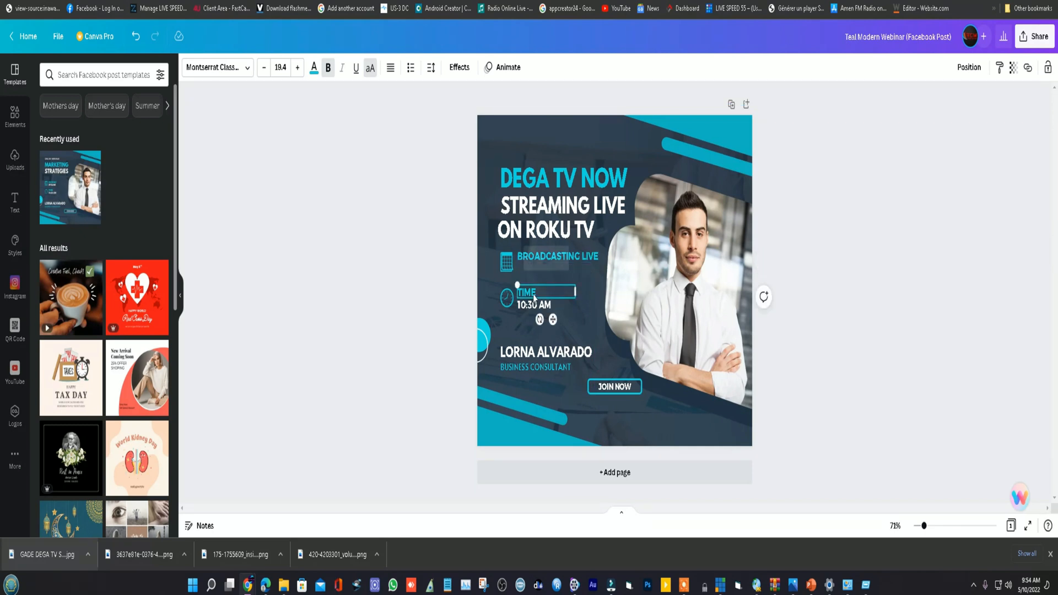
{"action": "left_click", "coordinate": [539, 295]}
{"action": "triple_click", "coordinate": [534, 305]}
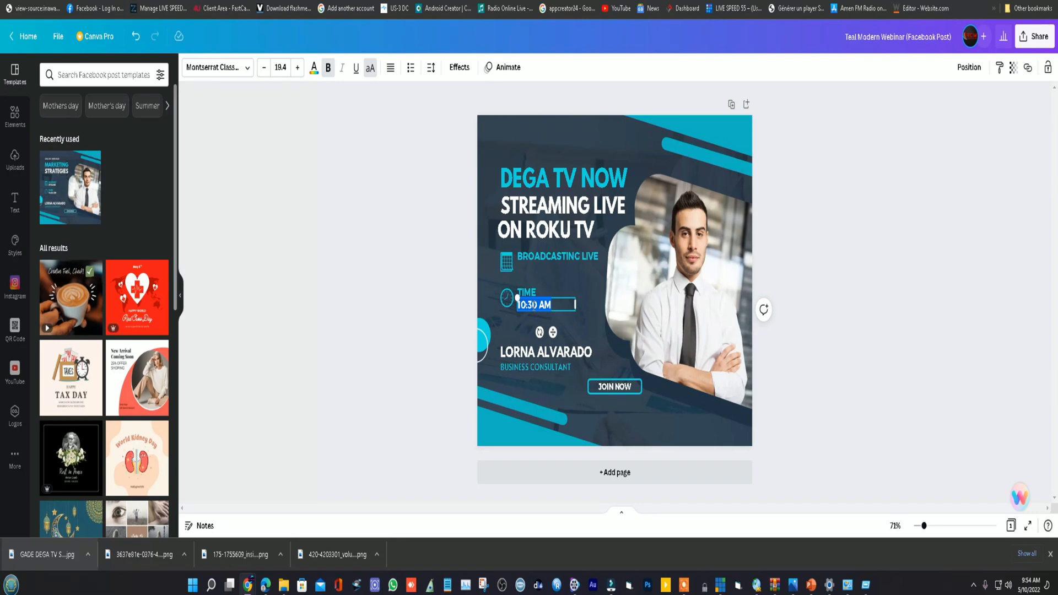
{"action": "type", "text": "24/7"}
- Replace the presenter's name with "MUSIC VIDEO"
{"action": "left_click", "coordinate": [549, 359]}
{"action": "double_click", "coordinate": [552, 358]}
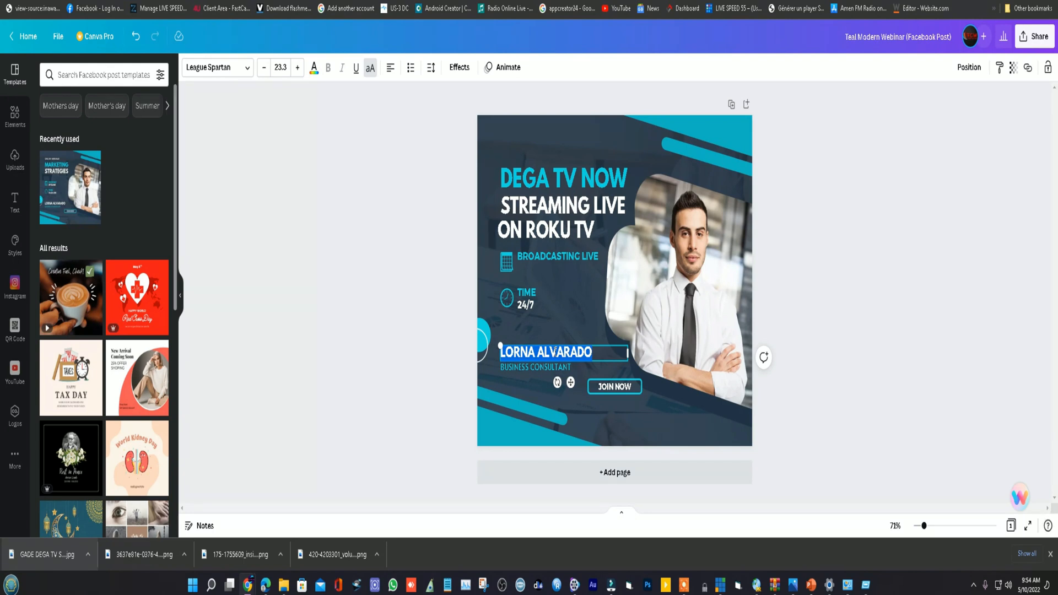
{"action": "type", "text": "MUSIC"}
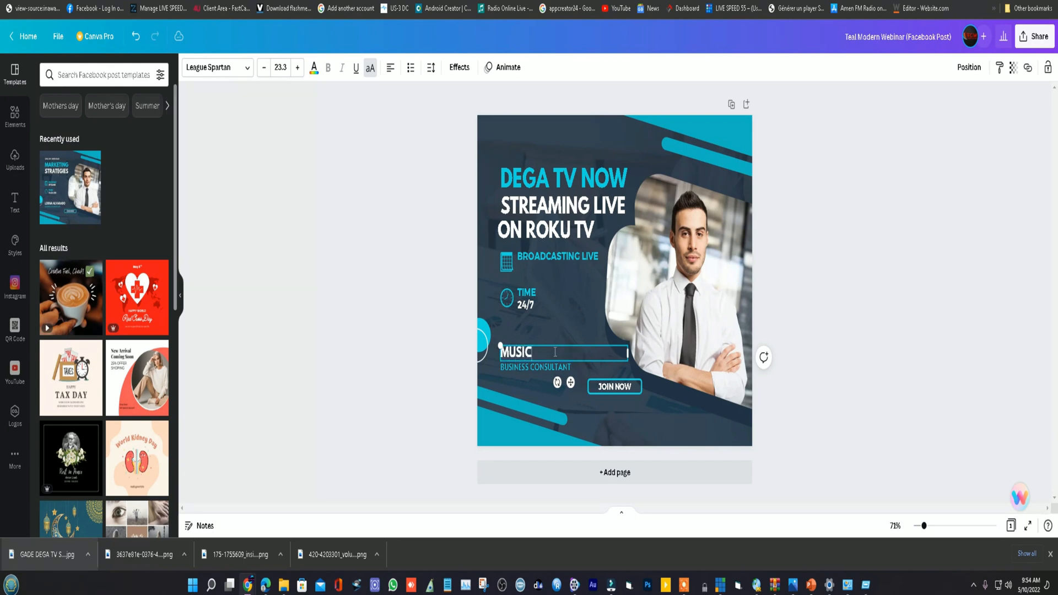
{"action": "type", "text": " VIDEO"}
- Replace the "BUSINESS CONSULTANT" line with "AND MOVIES" and deselect the text
{"action": "left_click", "coordinate": [551, 368]}
{"action": "double_click", "coordinate": [550, 368]}
{"action": "left_click", "coordinate": [551, 376]}
{"action": "left_click", "coordinate": [552, 368]}
{"action": "double_click", "coordinate": [552, 368]}
{"action": "type", "text": "AND MOVIES"}
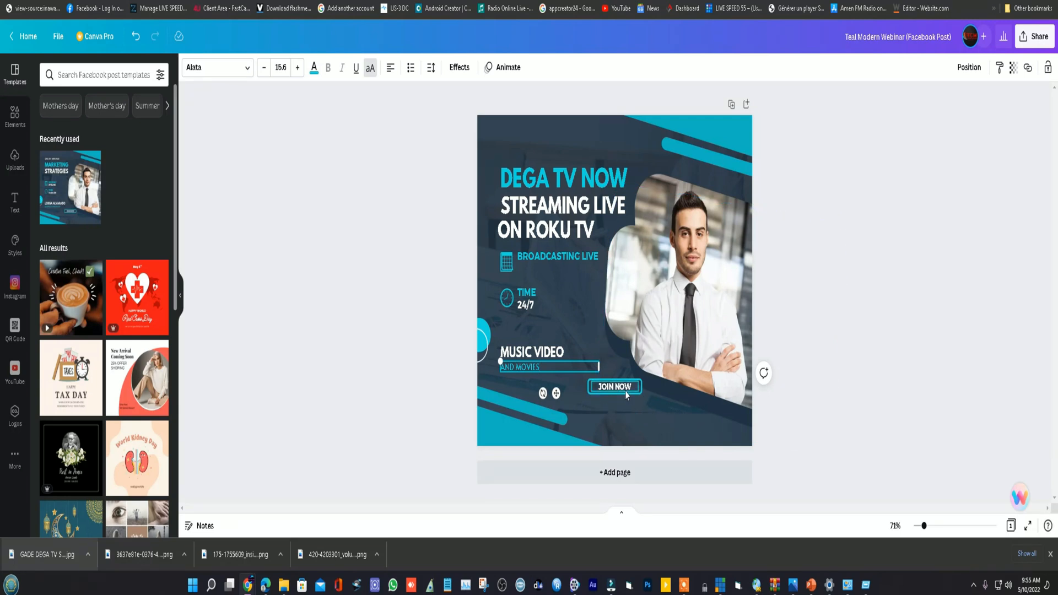
{"action": "left_click", "coordinate": [545, 328]}
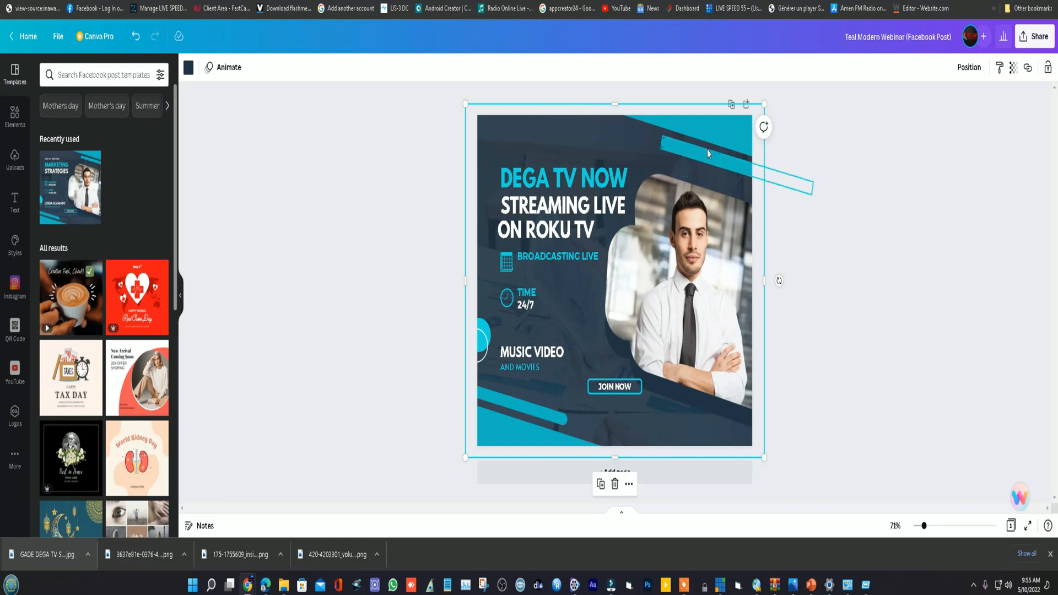
- Try red on the large shape in the design's upper-right corner and restore its teal document colour
{"action": "left_click", "coordinate": [732, 138]}
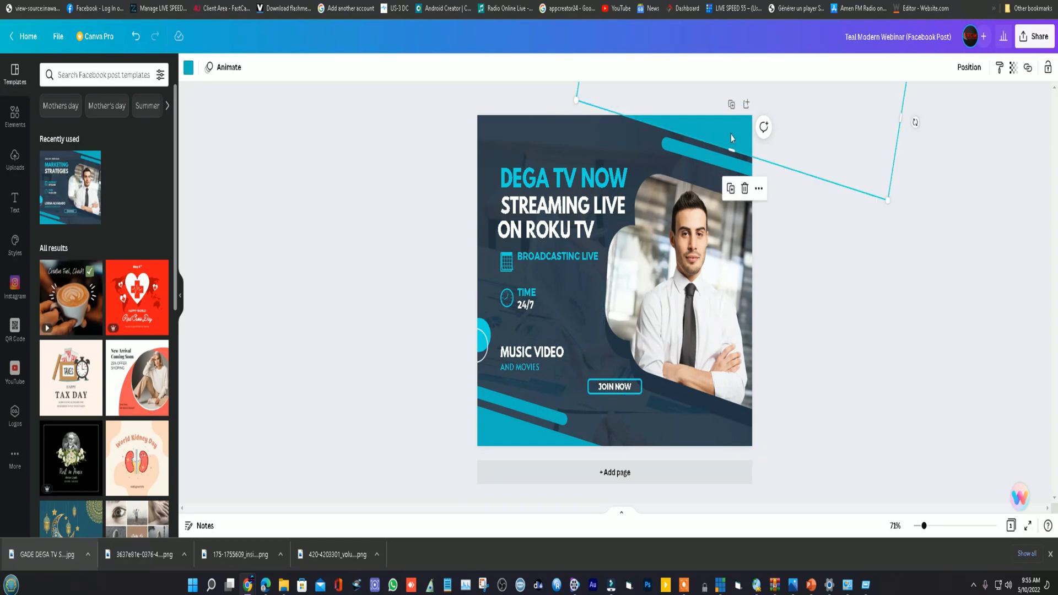
{"action": "left_click", "coordinate": [191, 71]}
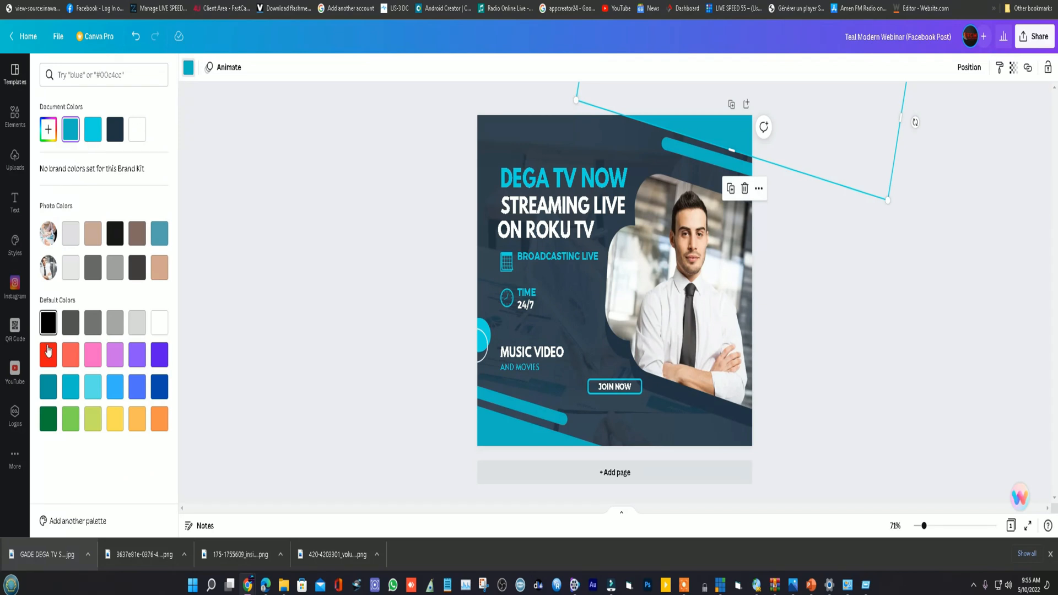
{"action": "left_click", "coordinate": [49, 348]}
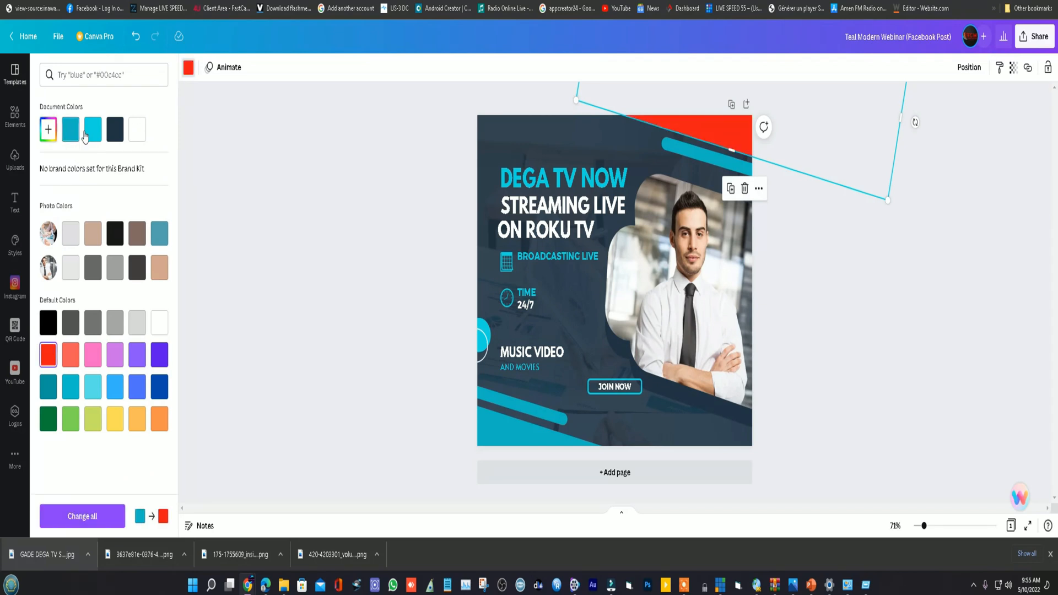
{"action": "left_click", "coordinate": [71, 130]}
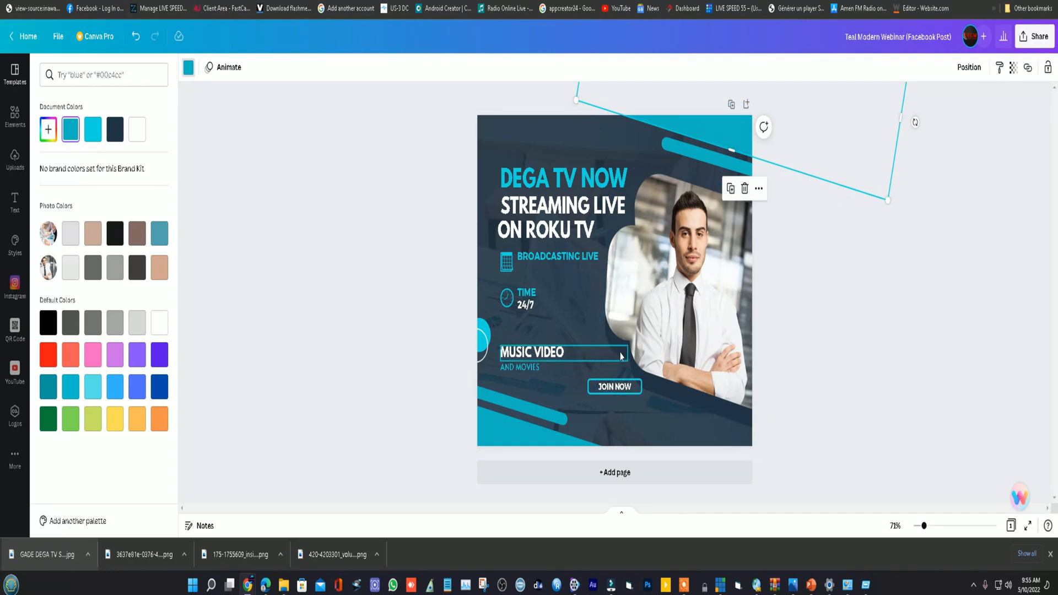
- Shift the businessman's photo frame slightly up and left and delete the photo from it
{"action": "left_click", "coordinate": [687, 284]}
{"action": "left_click_drag", "start_coordinate": [687, 284], "coordinate": [687, 286]}
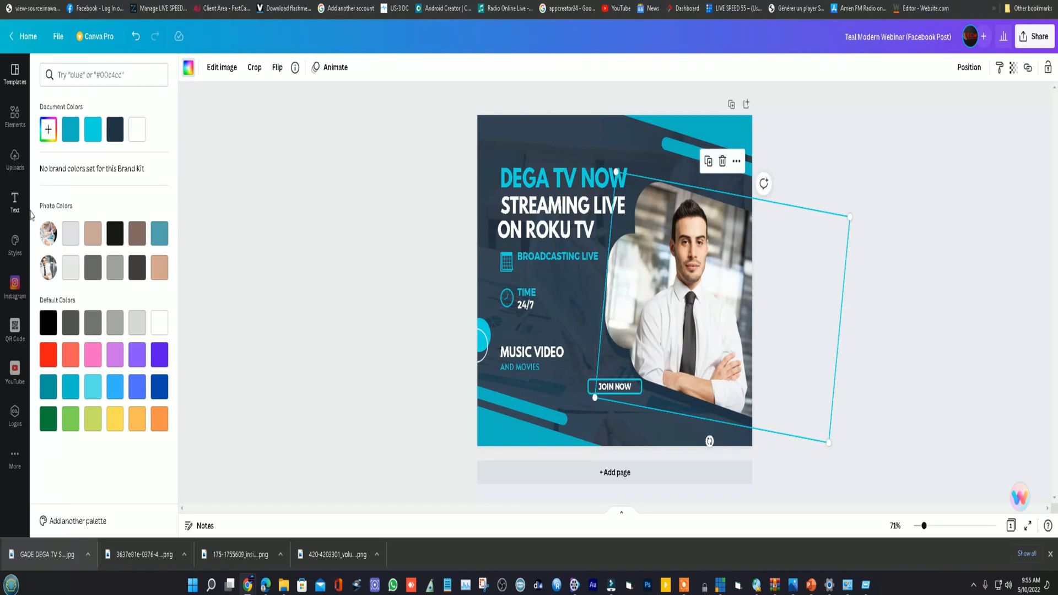
{"action": "mouse_move", "coordinate": [702, 283]}
{"action": "left_mouse_down"}
{"action": "mouse_move", "coordinate": [691, 257]}
{"action": "mouse_move", "coordinate": [557, 290]}
{"action": "mouse_move", "coordinate": [692, 269]}
{"action": "left_mouse_up"}
{"action": "key", "text": "Delete"}
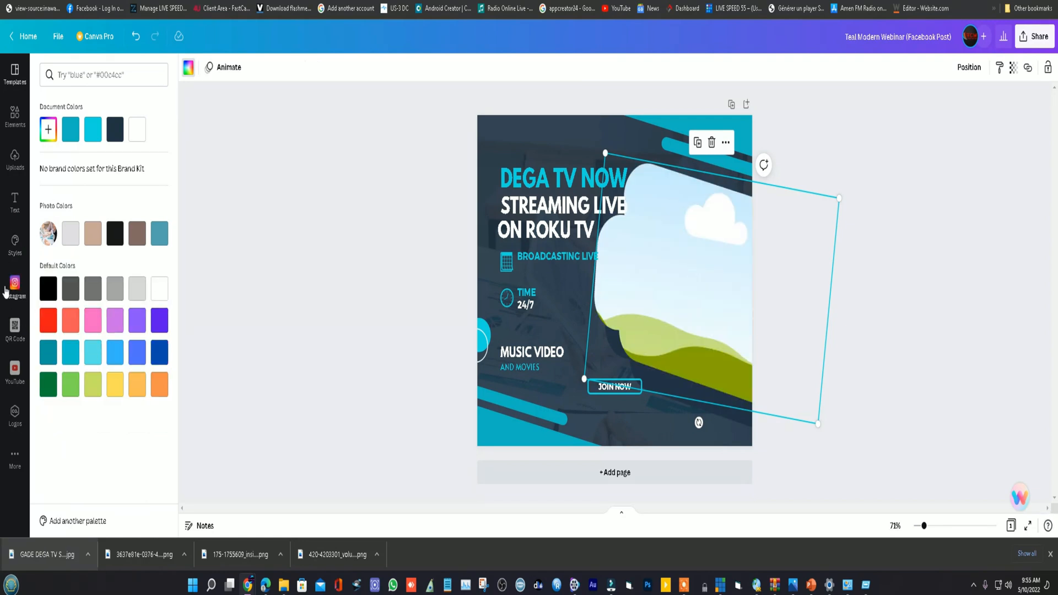
- Try the uploaded Roku 3 box image in the empty frame, shrinking it and moving it over the text
{"action": "left_click", "coordinate": [15, 117]}
{"action": "left_click", "coordinate": [15, 159]}
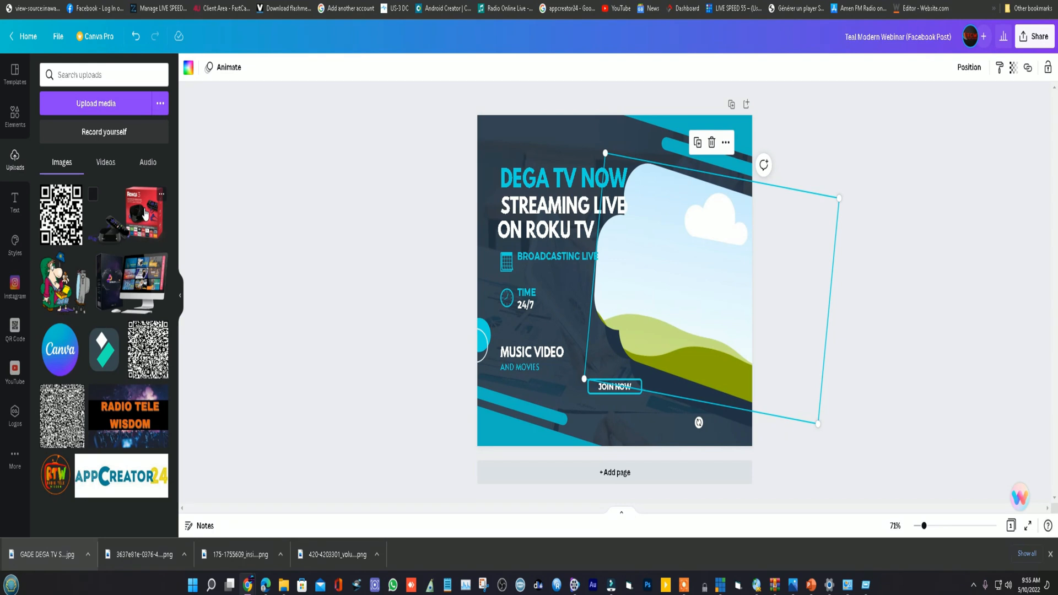
{"action": "left_click_drag", "start_coordinate": [148, 211], "coordinate": [669, 281]}
{"action": "left_click_drag", "start_coordinate": [535, 153], "coordinate": [610, 200]}
{"action": "left_click_drag", "start_coordinate": [703, 260], "coordinate": [623, 263]}
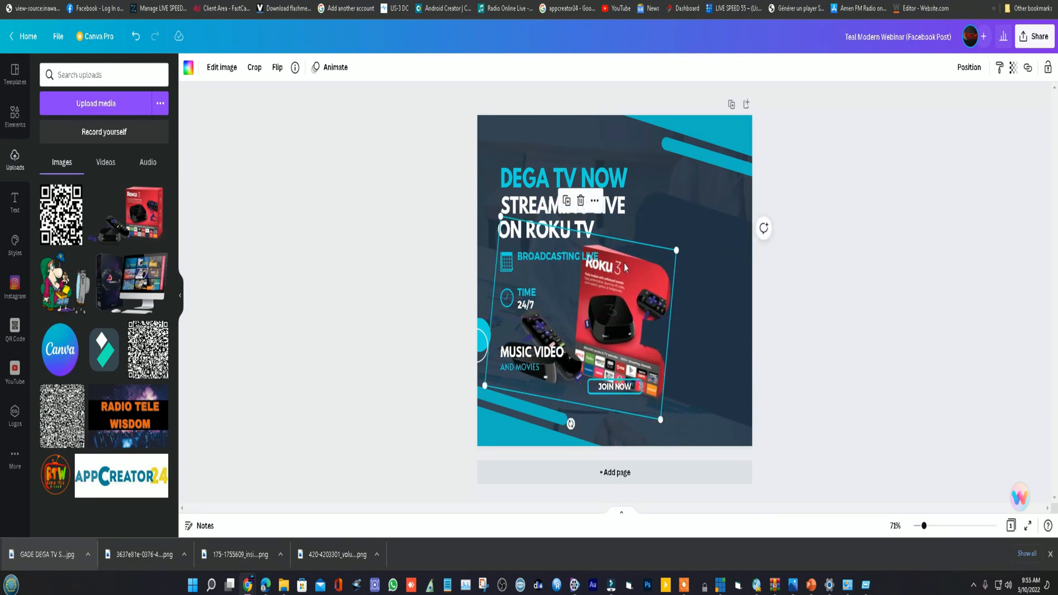
- Delete the Roku image together with its frame from the post
{"action": "key", "text": "Delete"}
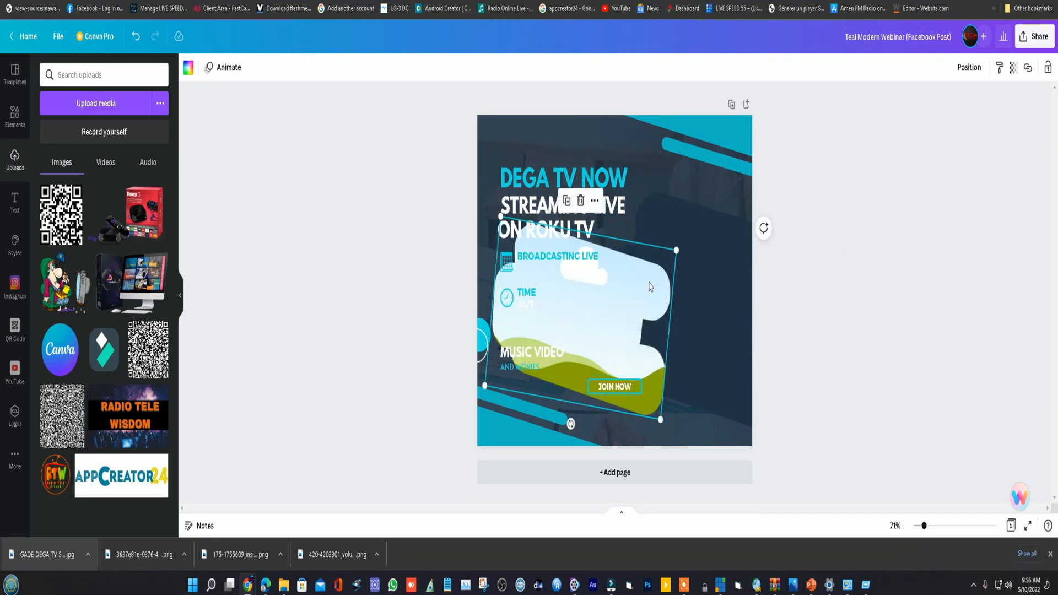
{"action": "key", "text": "Delete"}
{"action": "left_click", "coordinate": [676, 269]}
{"action": "key", "text": "Delete"}
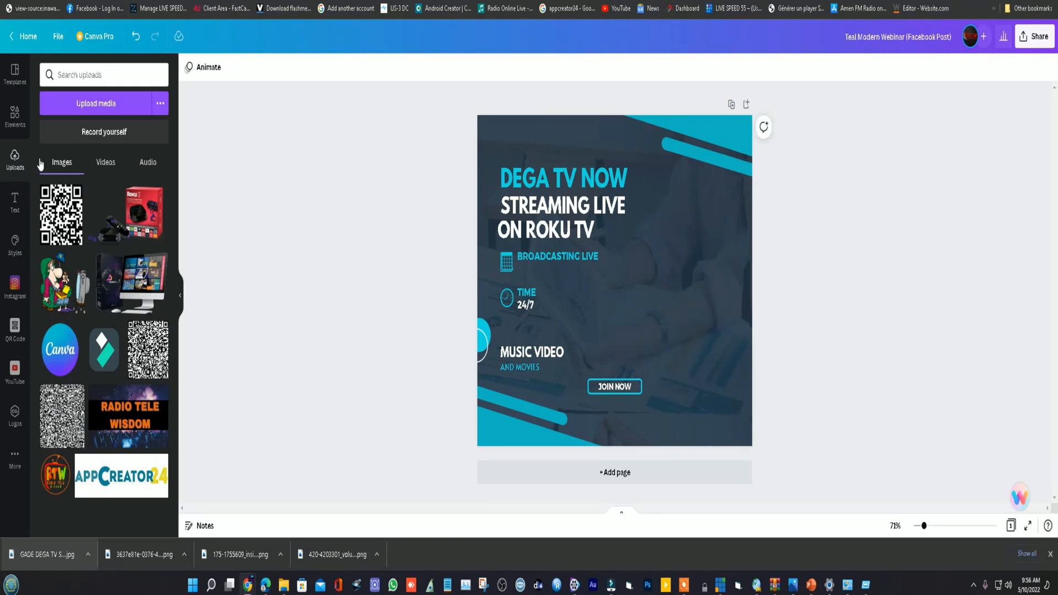
- Try the recently used photo of a woman watching TV, narrowed and placed beside the text, and delete it
{"action": "left_click", "coordinate": [17, 118]}
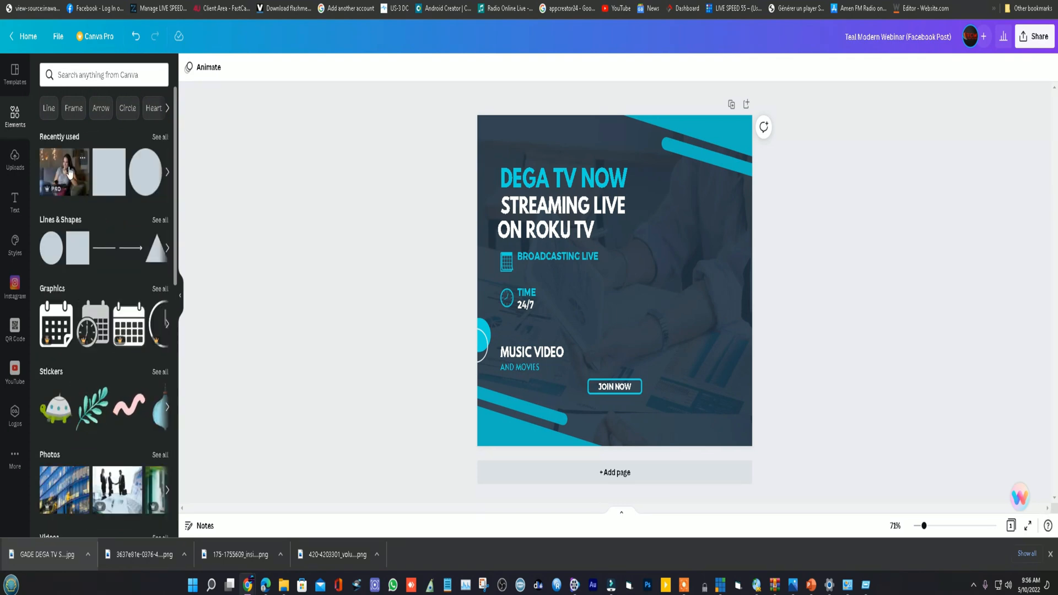
{"action": "left_click", "coordinate": [68, 174]}
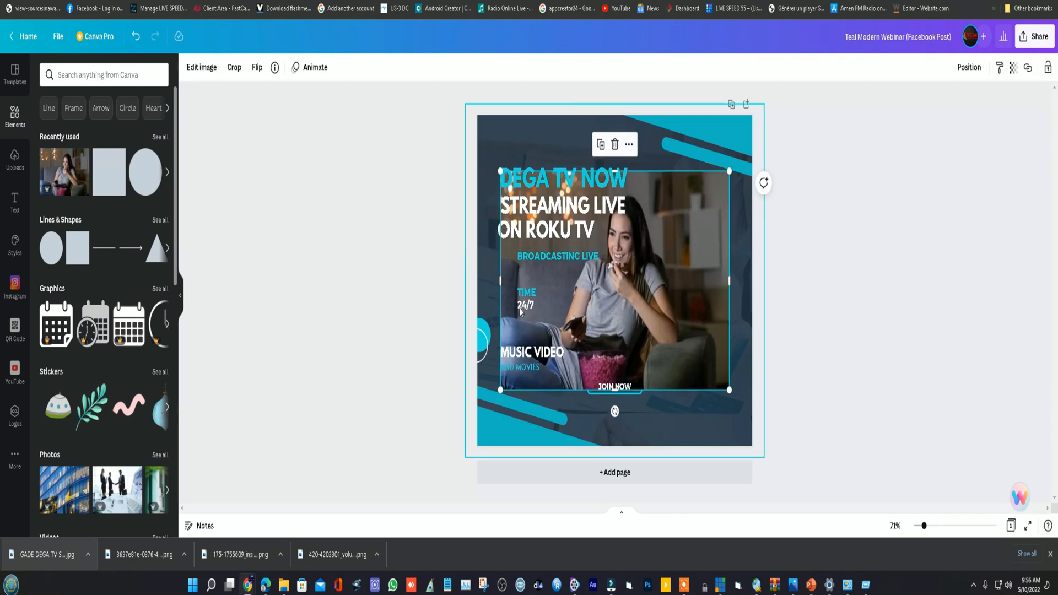
{"action": "left_click_drag", "start_coordinate": [650, 313], "coordinate": [689, 313]}
{"action": "left_click_drag", "start_coordinate": [539, 278], "coordinate": [605, 286]}
{"action": "left_click_drag", "start_coordinate": [770, 172], "coordinate": [686, 286]}
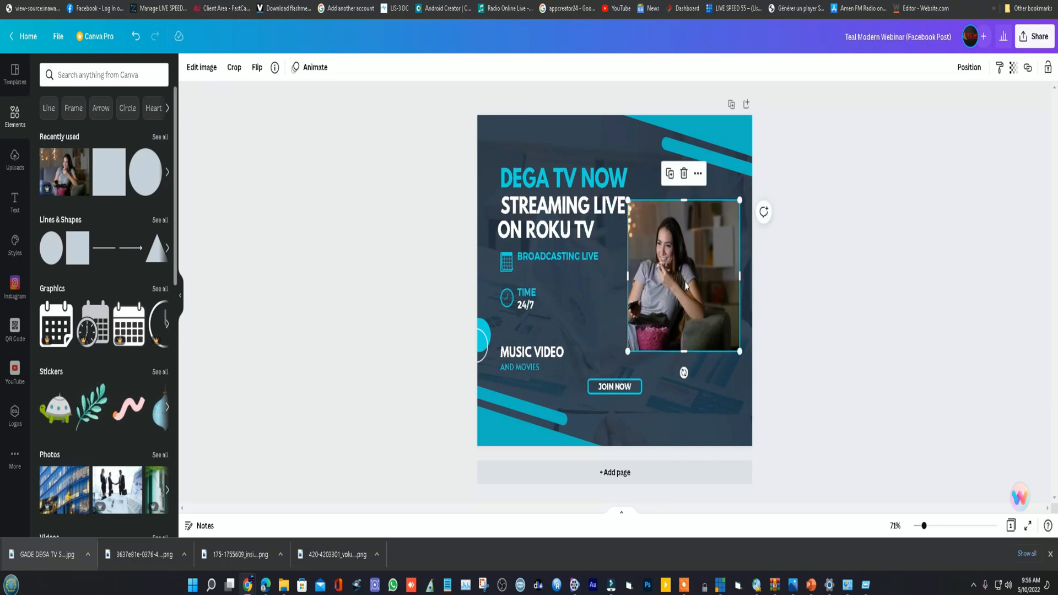
{"action": "key", "text": "Delete"}
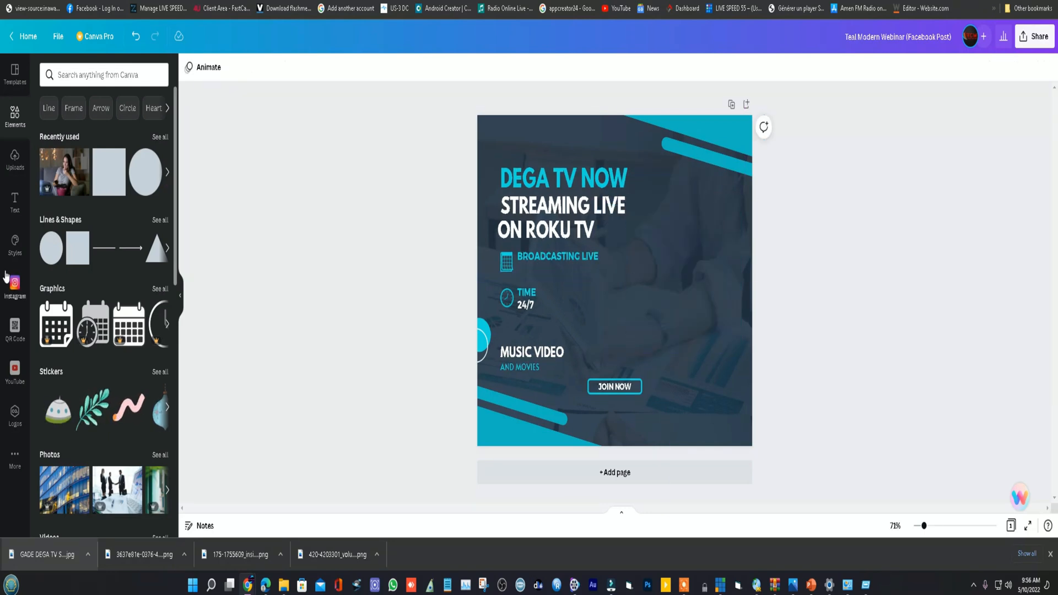
- Try the uploaded cartoon of a man watching TV, cropped to hide the television, and delete it
{"action": "left_click", "coordinate": [15, 160]}
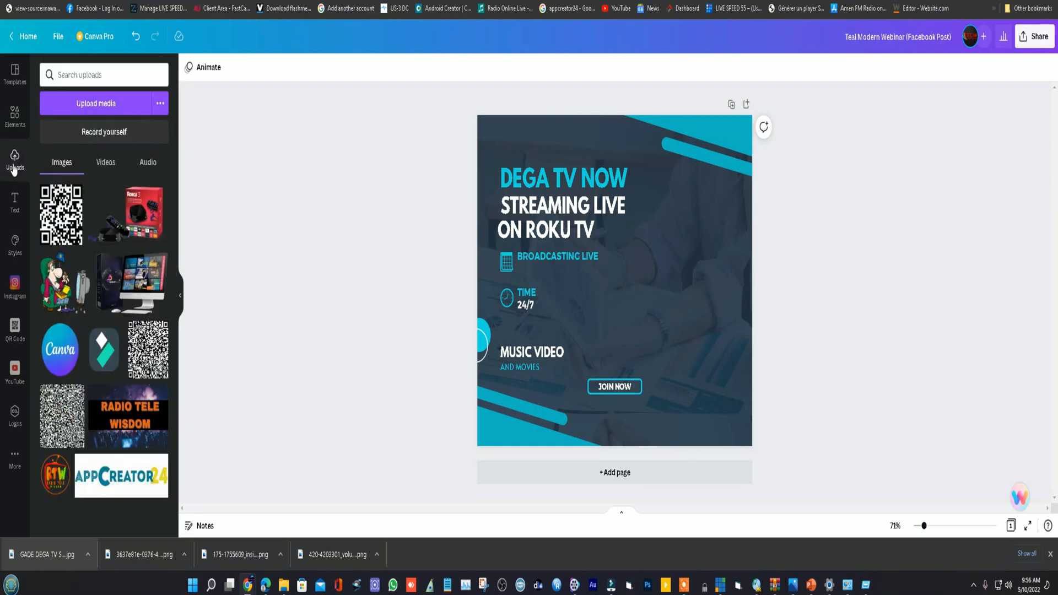
{"action": "left_click", "coordinate": [59, 291]}
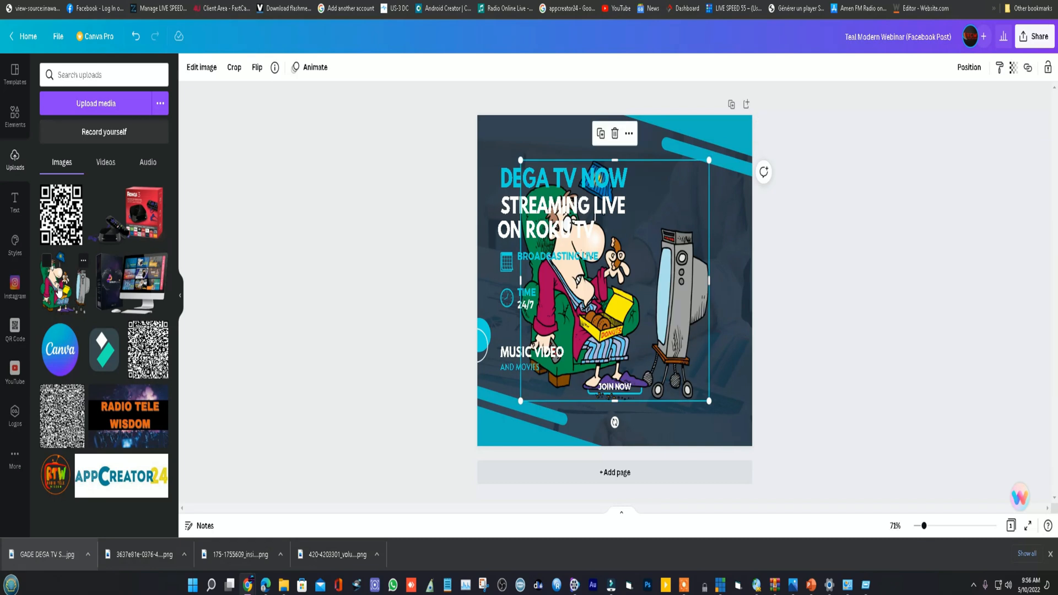
{"action": "left_click_drag", "start_coordinate": [590, 323], "coordinate": [619, 330]}
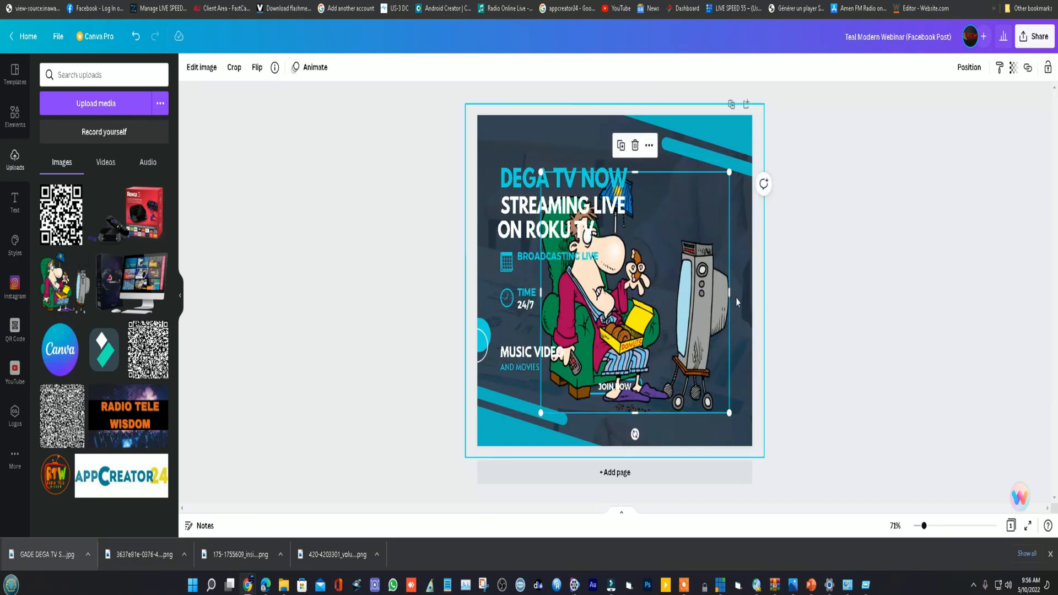
{"action": "left_click_drag", "start_coordinate": [730, 292], "coordinate": [686, 296]}
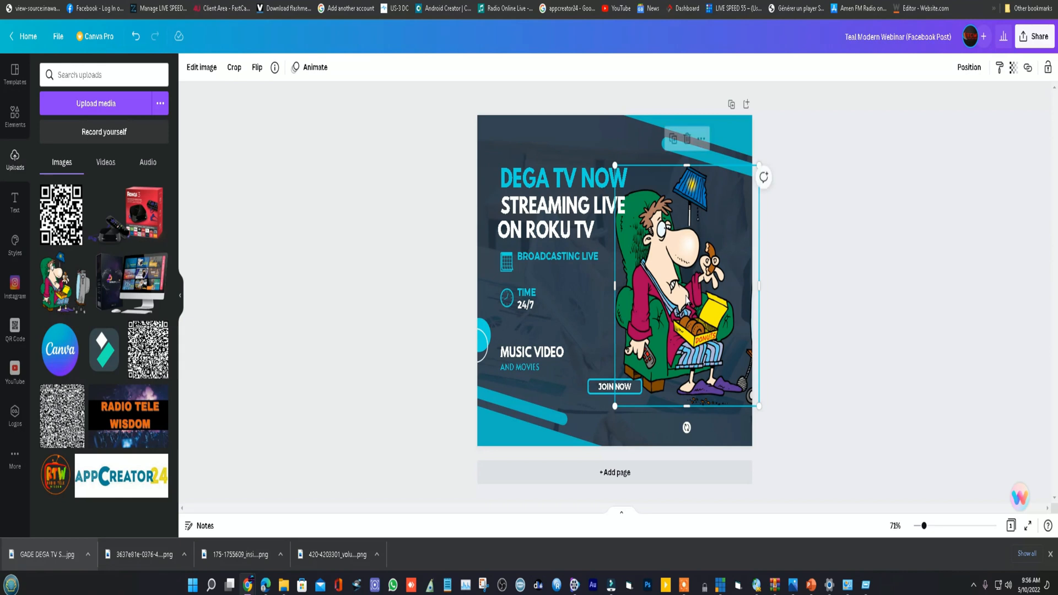
{"action": "key", "text": "Delete"}
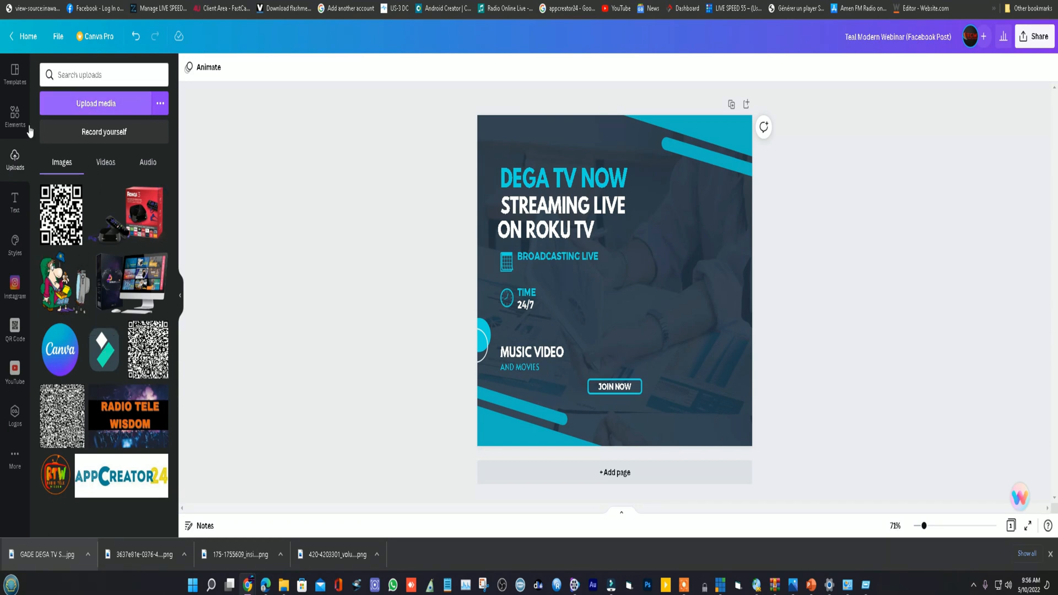
- Search the elements library for "WATCH TV"
{"action": "left_click", "coordinate": [16, 118]}
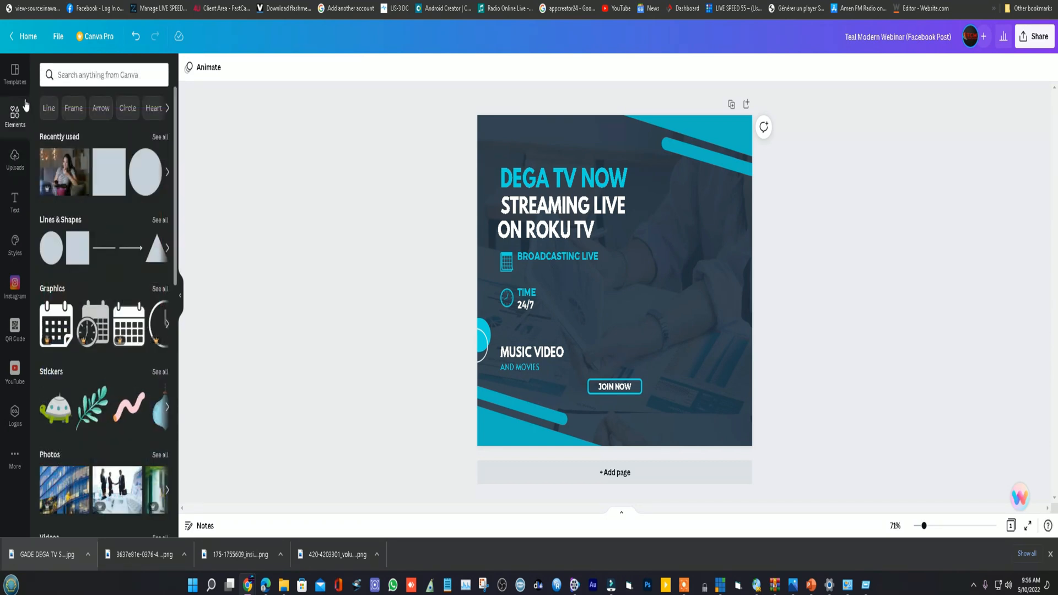
{"action": "left_click", "coordinate": [103, 76]}
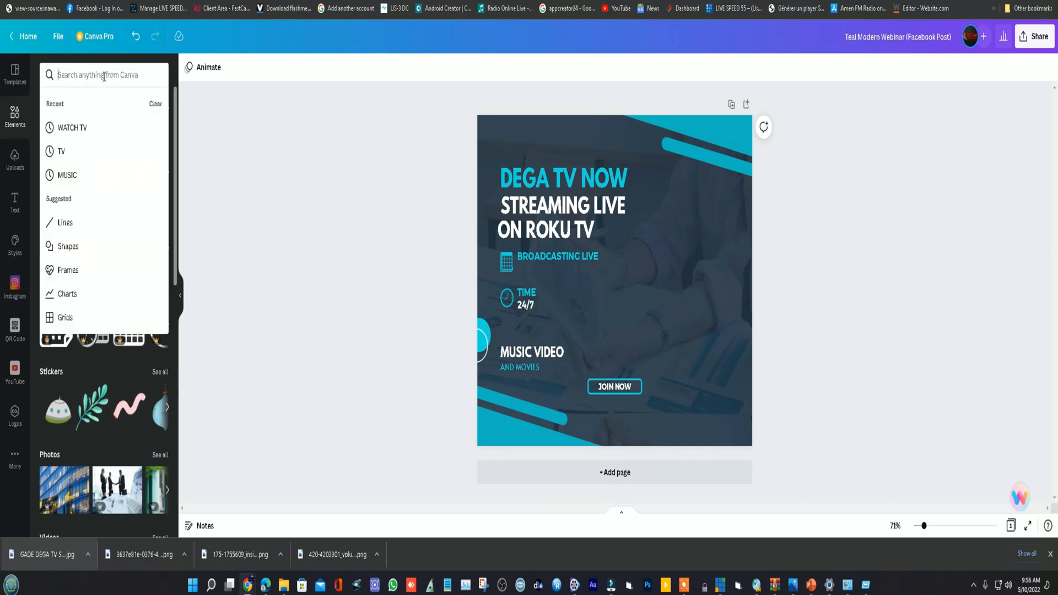
{"action": "left_click", "coordinate": [83, 128]}
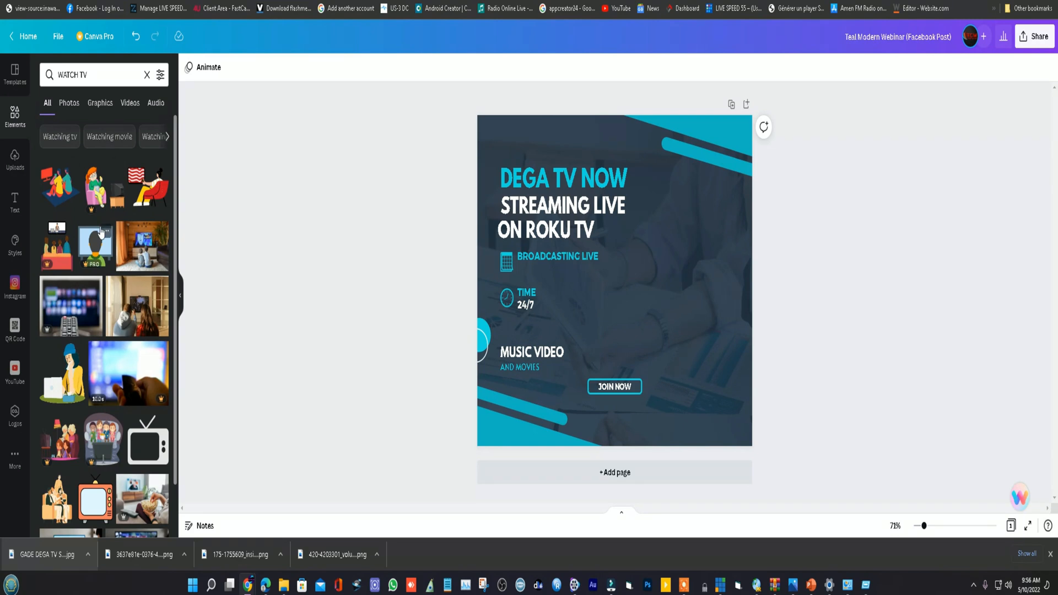
- Add the graphic of a person watching TV in a red chair, enlarge it and place it beside the text
{"action": "left_click", "coordinate": [153, 196]}
{"action": "left_click_drag", "start_coordinate": [619, 298], "coordinate": [673, 294]}
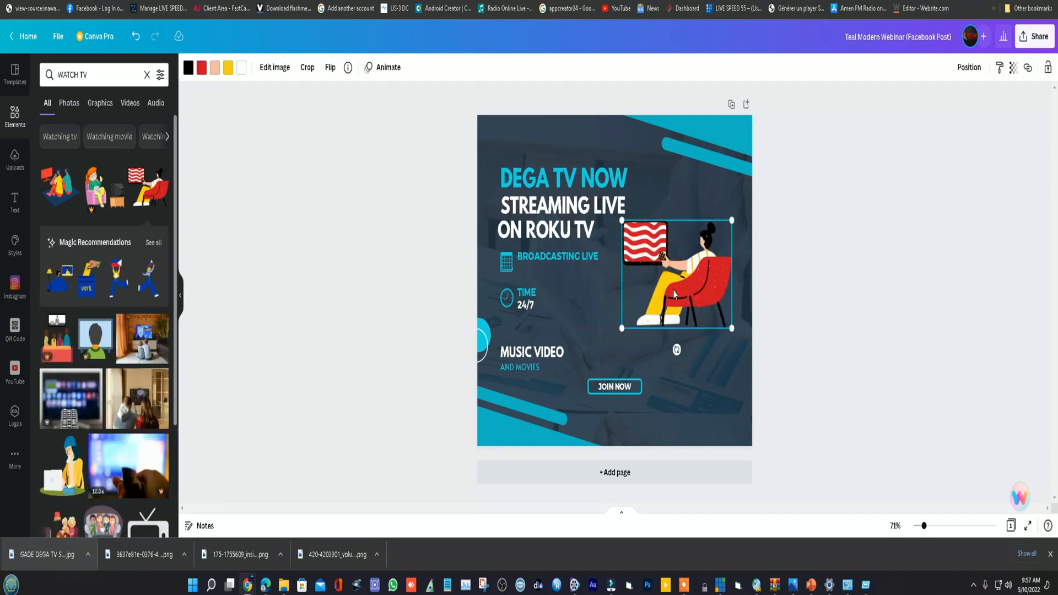
{"action": "left_click_drag", "start_coordinate": [727, 329], "coordinate": [755, 352]}
{"action": "left_click_drag", "start_coordinate": [709, 321], "coordinate": [703, 338]}
{"action": "left_click", "coordinate": [717, 206]}
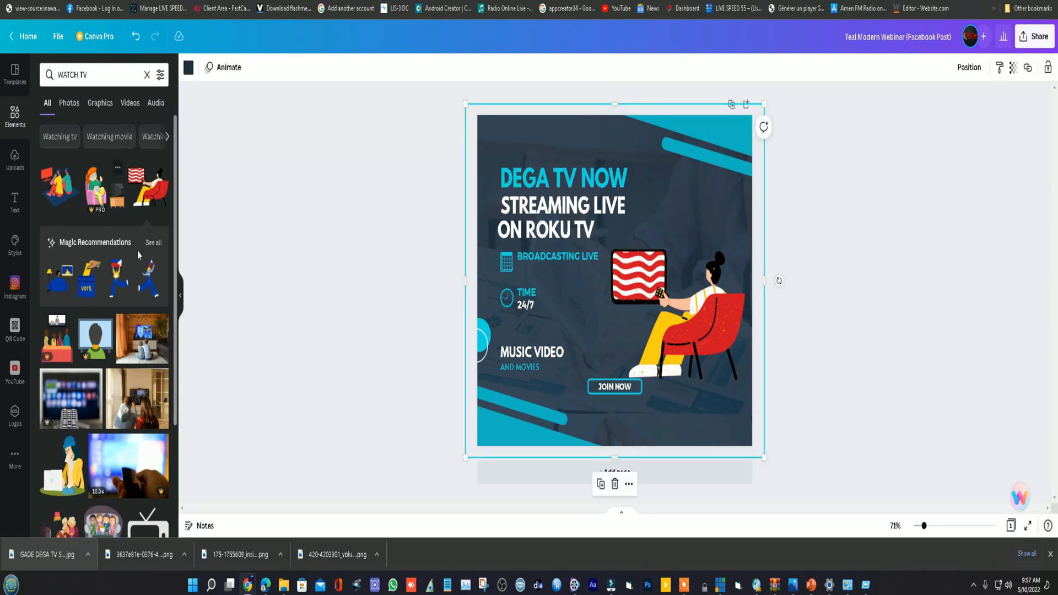
- Find the kindpng picture of a Roku 3 player with remote in the Google image results and save it as a PNG
{"action": "left_click", "coordinate": [17, 161]}
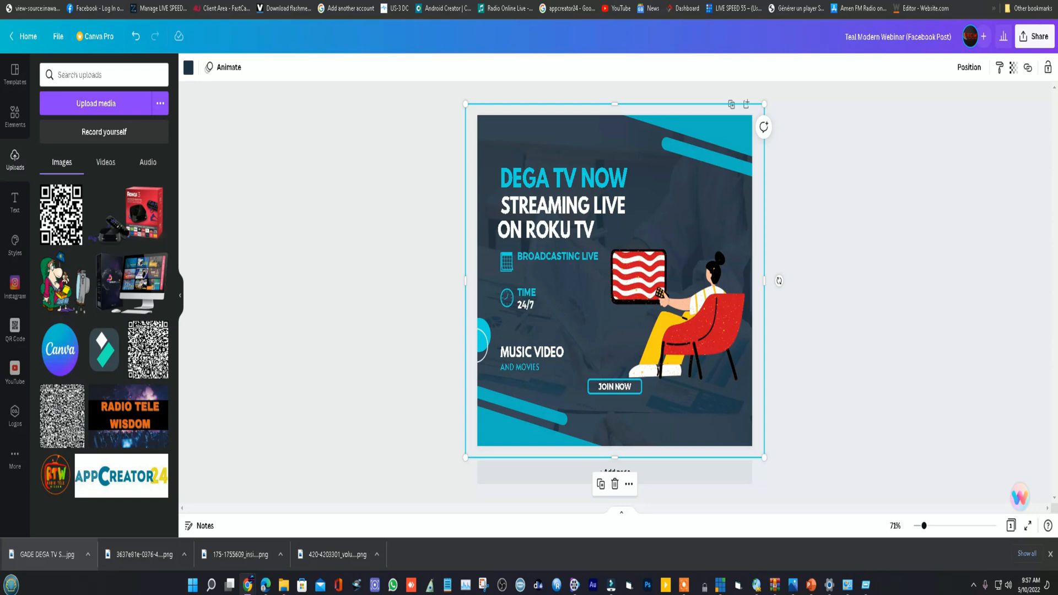
{"action": "key", "text": "ctrl+Tab"}
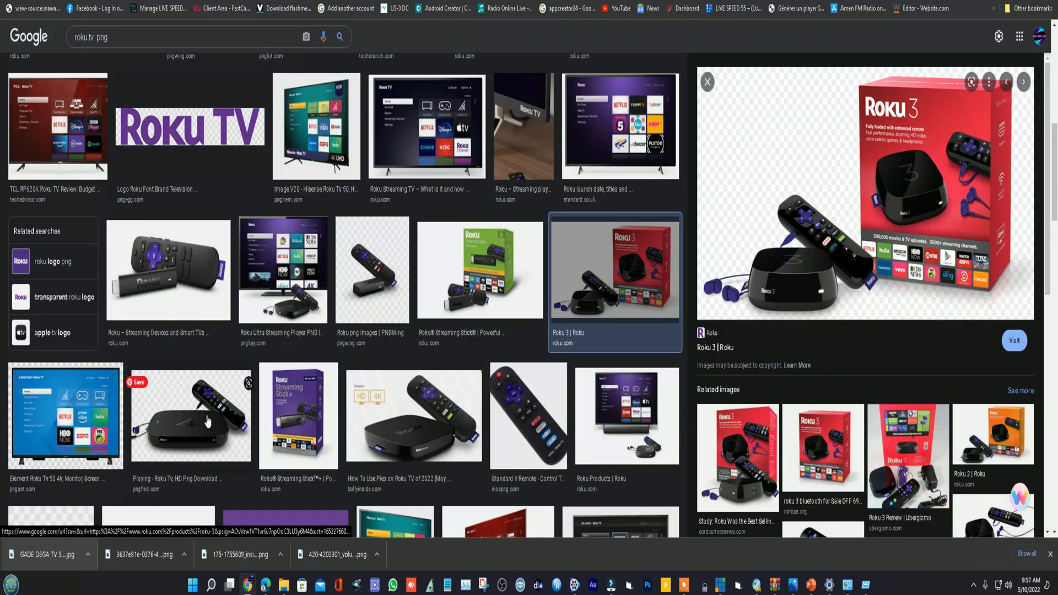
{"action": "scroll", "coordinate": [449, 424], "scroll_direction": "down", "scroll_amount": 1}
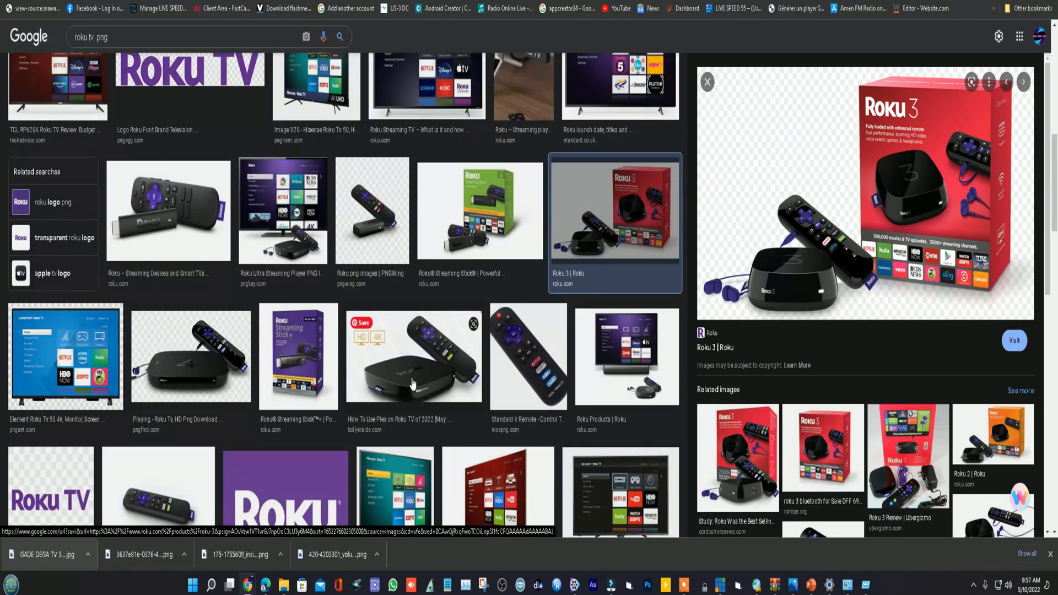
{"action": "left_click", "coordinate": [435, 350]}
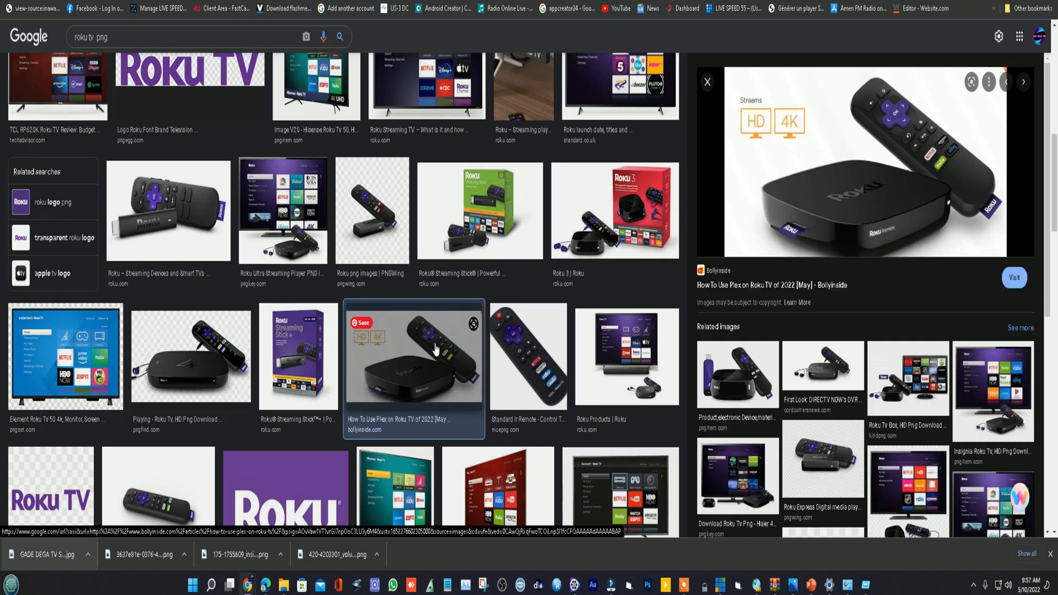
{"action": "left_click", "coordinate": [738, 386]}
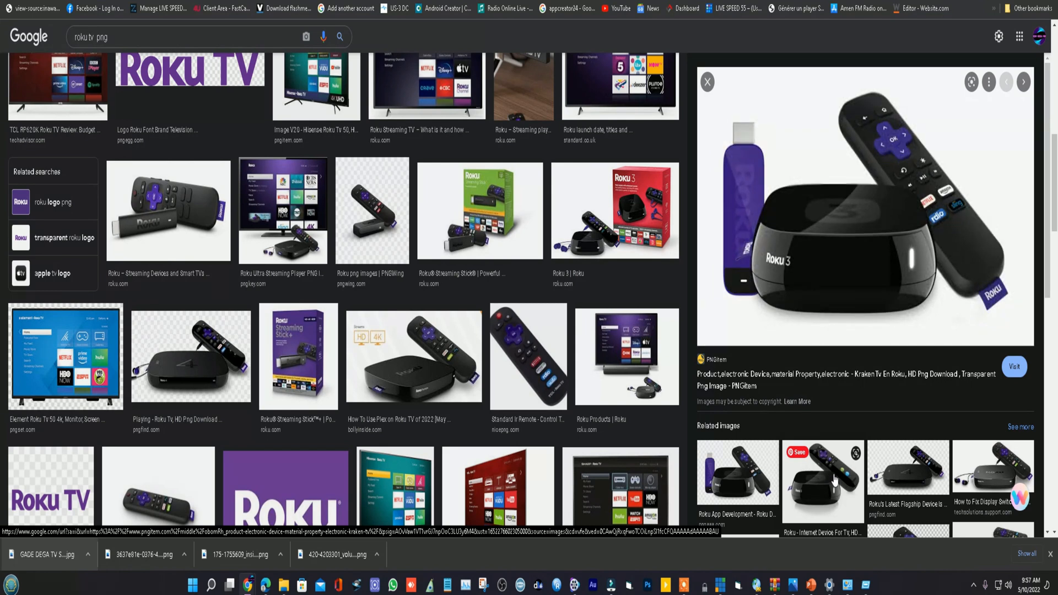
{"action": "left_click", "coordinate": [831, 477]}
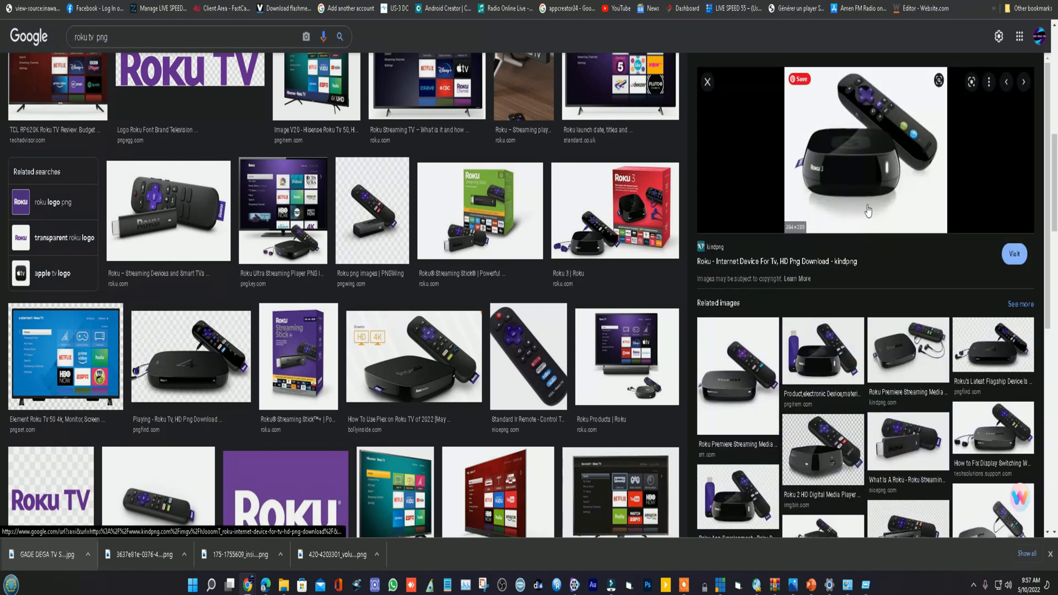
{"action": "right_click", "coordinate": [873, 123]}
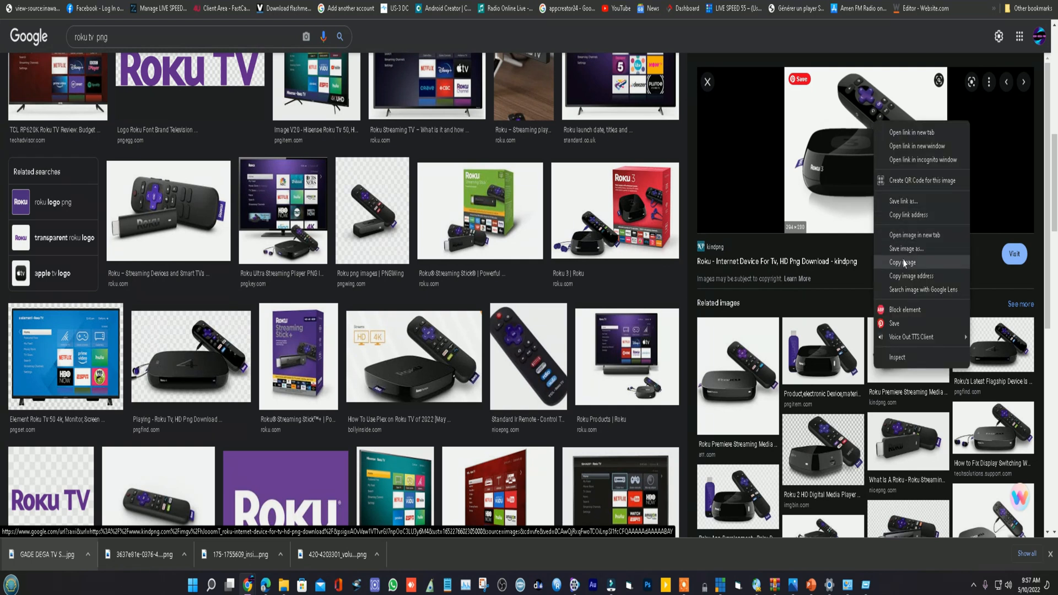
{"action": "left_click", "coordinate": [904, 249]}
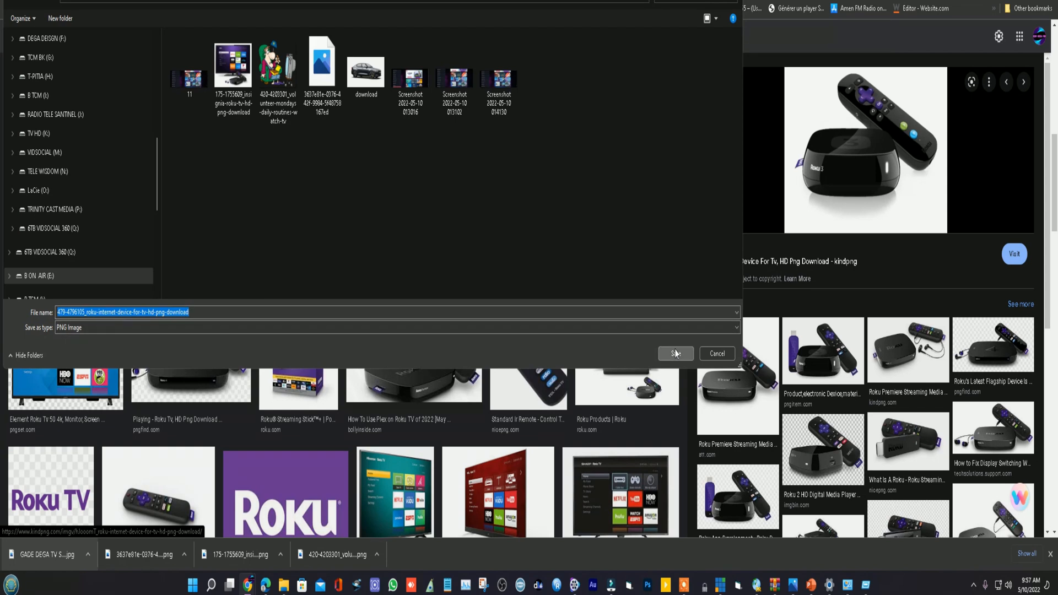
{"action": "left_click", "coordinate": [676, 353]}
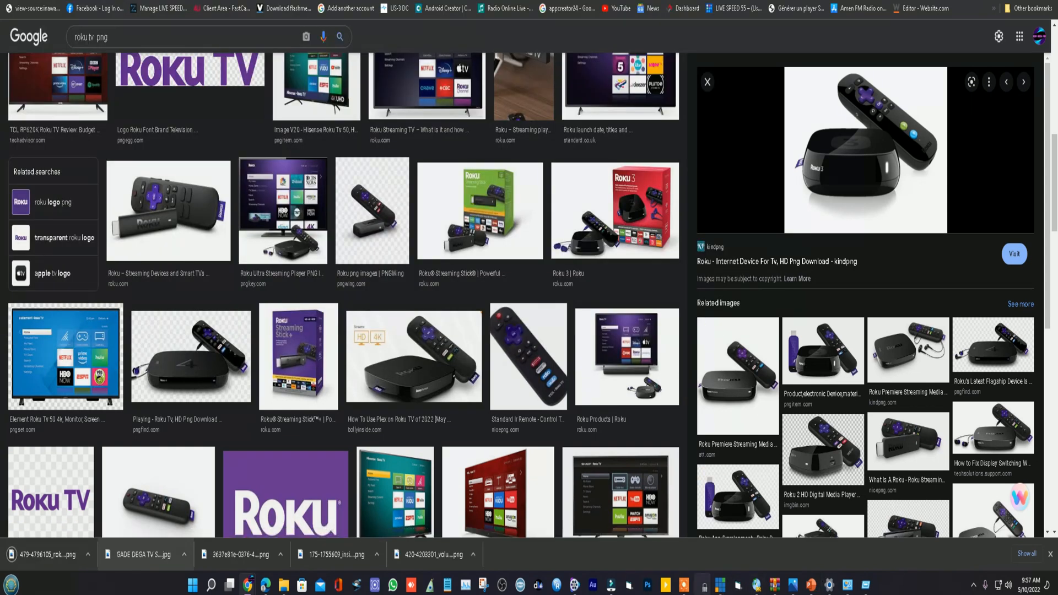
{"action": "left_click", "coordinate": [683, 584]}
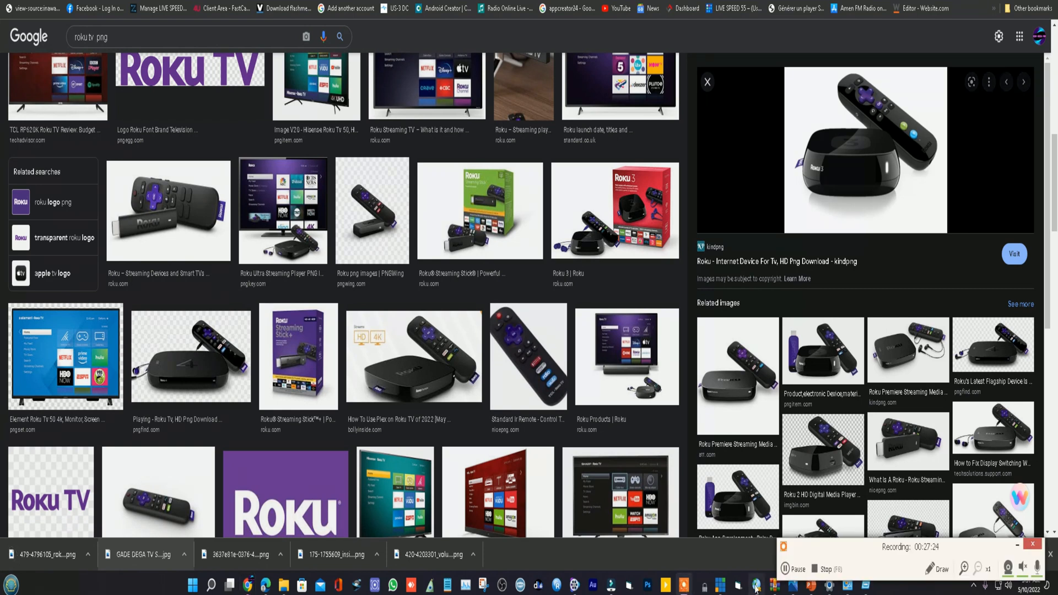
{"action": "left_click", "coordinate": [784, 570]}
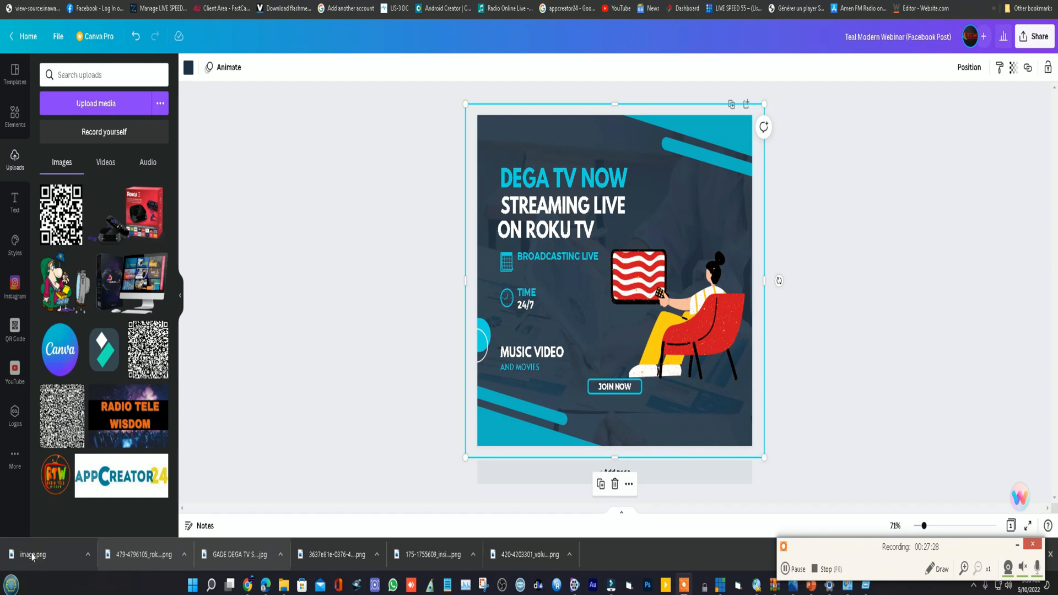
- Upload image.png of the Roku 3 player, add it to the design and place it, reduced, beside the headline above the seated viewer
{"action": "left_click_drag", "start_coordinate": [25, 558], "coordinate": [113, 238]}
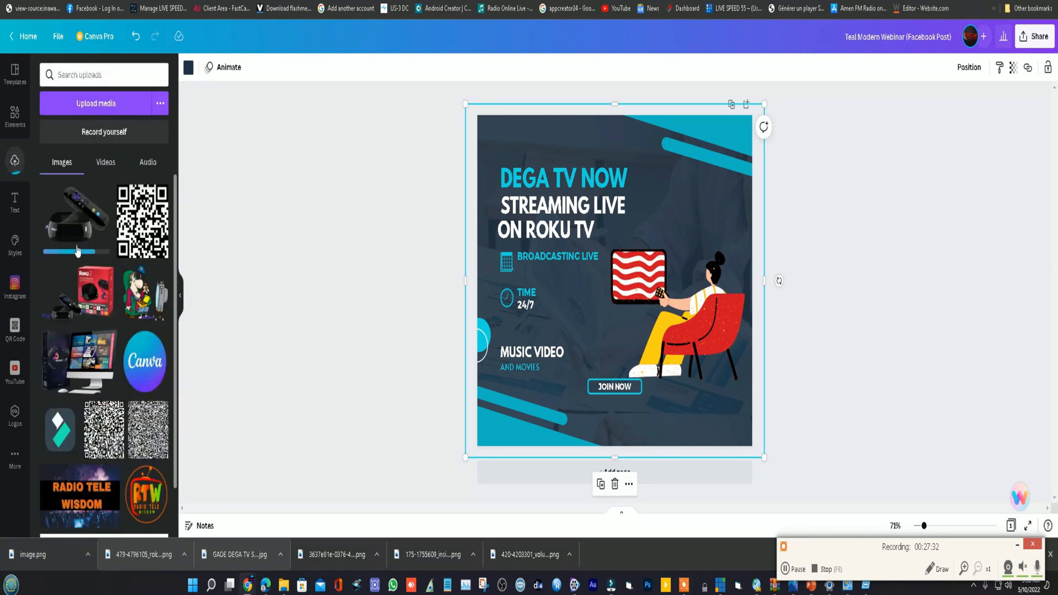
{"action": "left_click", "coordinate": [87, 222]}
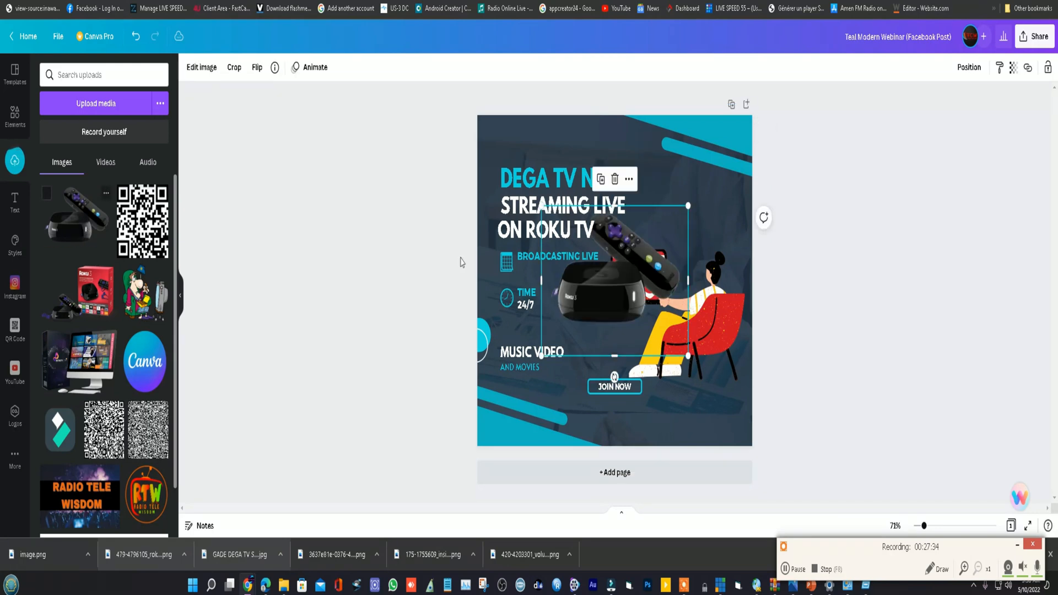
{"action": "left_click_drag", "start_coordinate": [676, 203], "coordinate": [594, 340]}
{"action": "left_click_drag", "start_coordinate": [579, 392], "coordinate": [677, 220]}
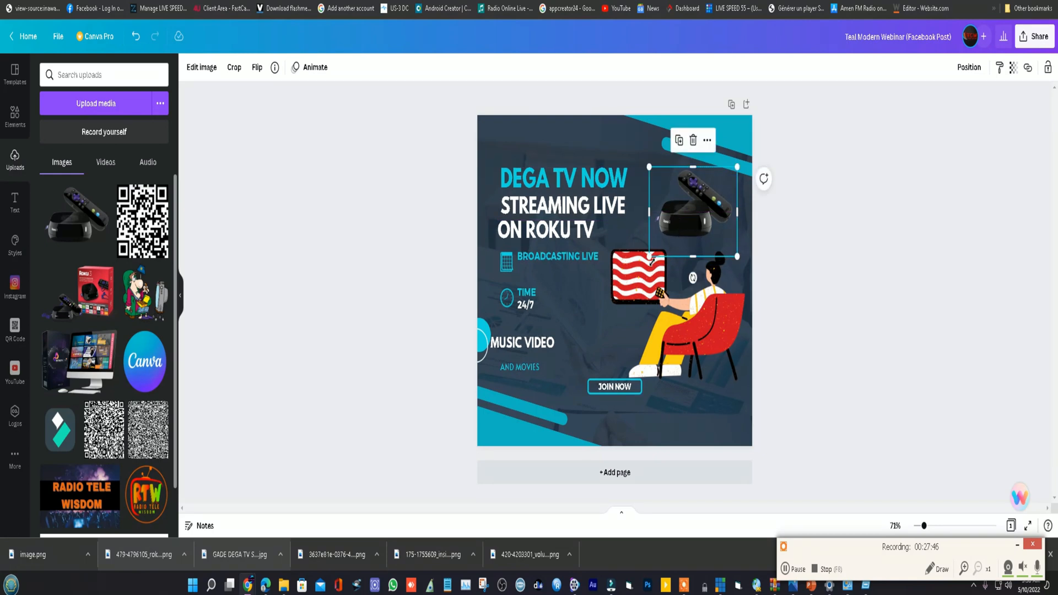
{"action": "left_click_drag", "start_coordinate": [650, 256], "coordinate": [632, 274]}
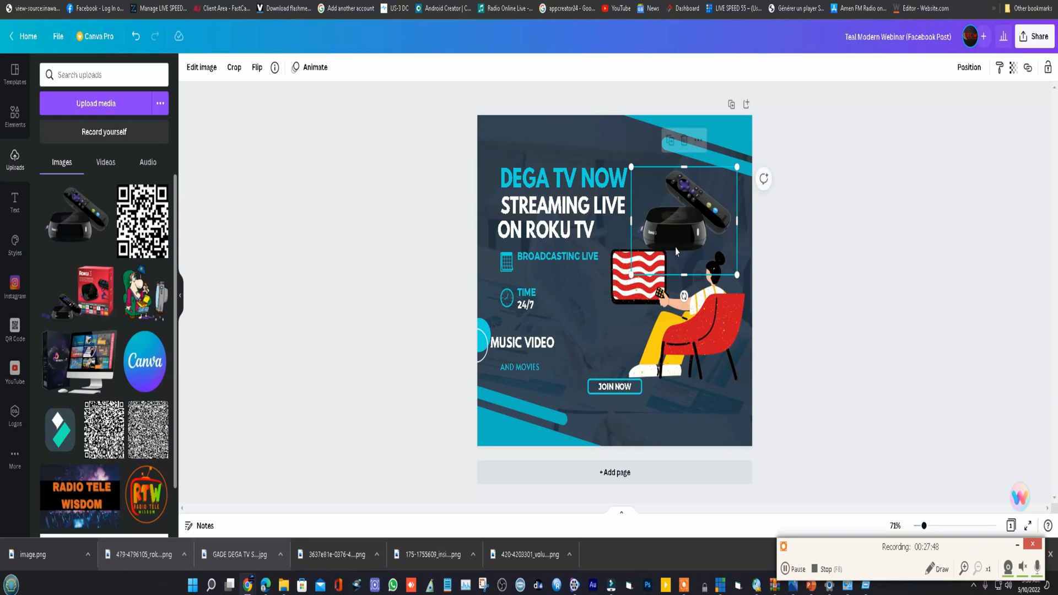
{"action": "left_click_drag", "start_coordinate": [683, 238], "coordinate": [692, 227]}
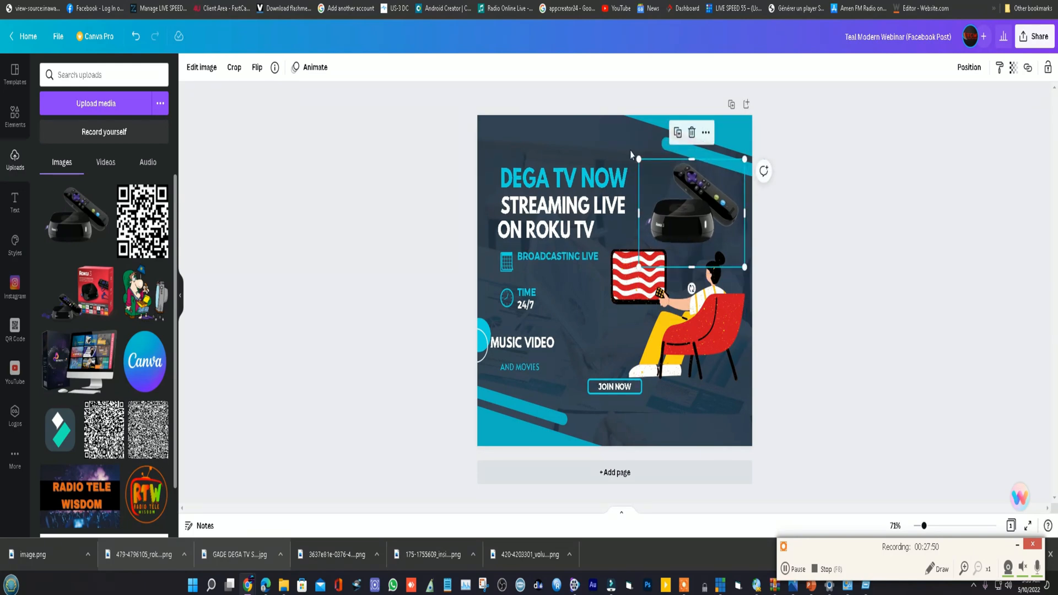
{"action": "left_click", "coordinate": [630, 149]}
{"action": "left_click", "coordinate": [832, 197]}
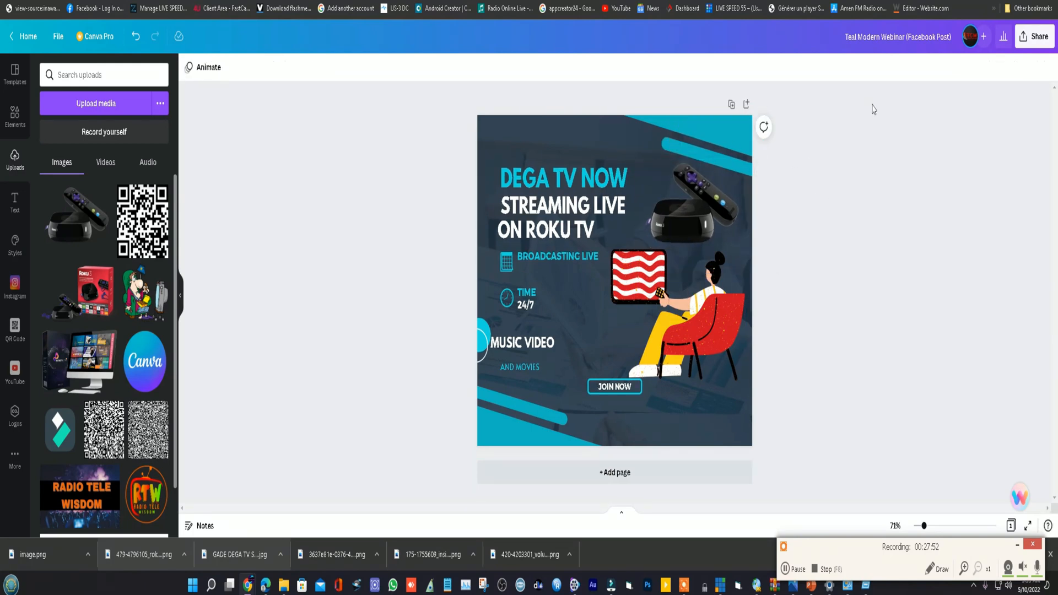
- Download the design as a JPG with increased quality and save it as Teal Modern Webinar (Facebook Post)
{"action": "left_click", "coordinate": [1022, 38]}
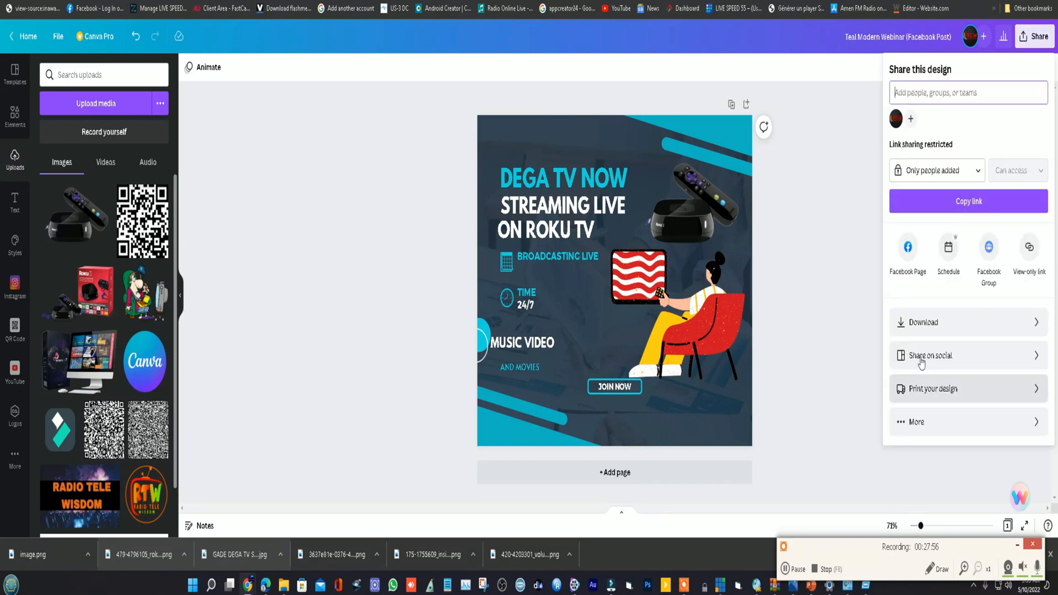
{"action": "left_click", "coordinate": [919, 323]}
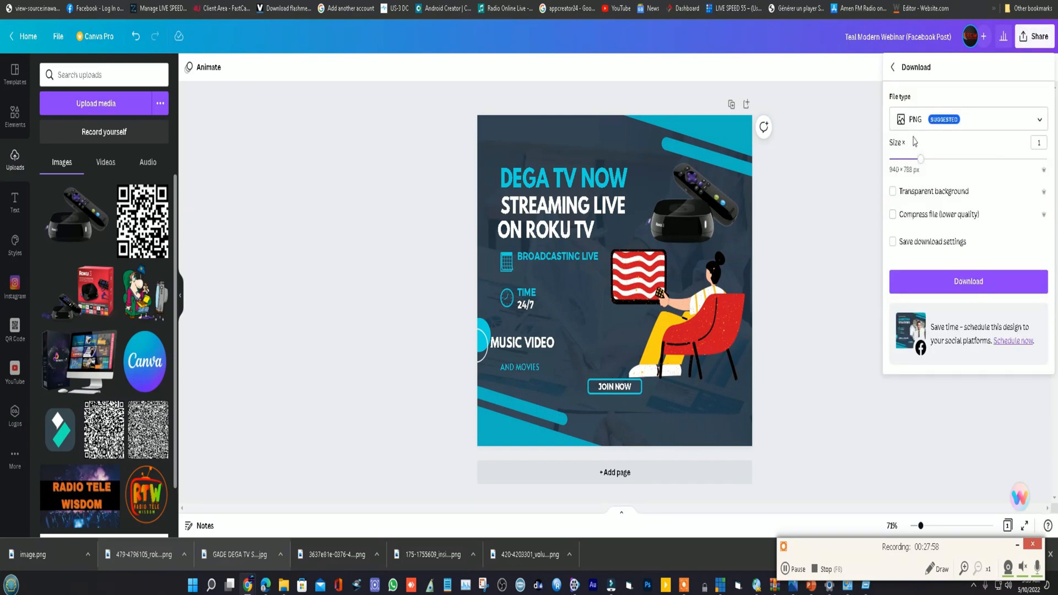
{"action": "left_click", "coordinate": [968, 122]}
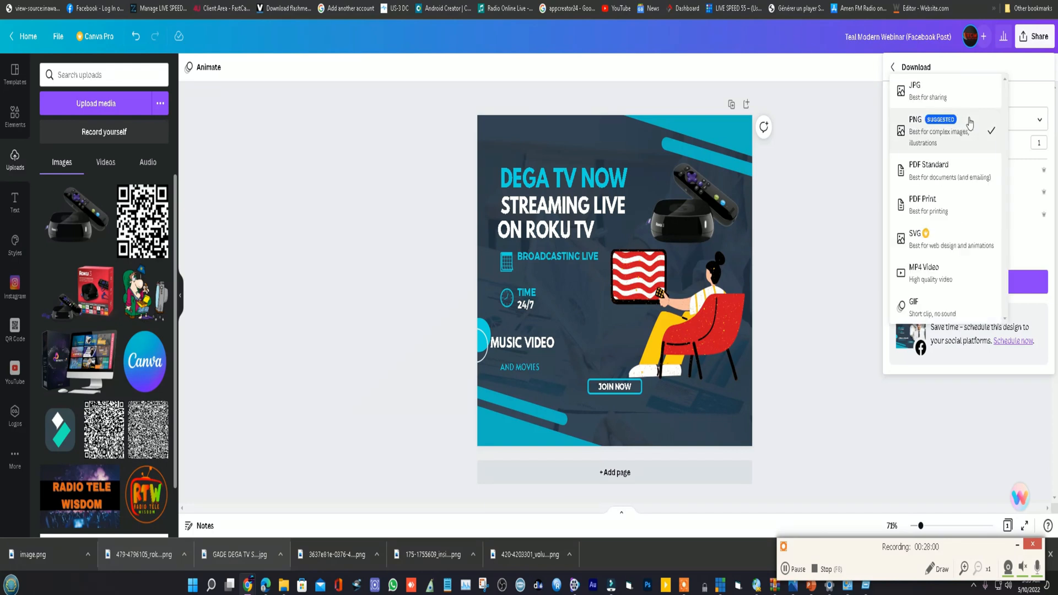
{"action": "left_click", "coordinate": [927, 94]}
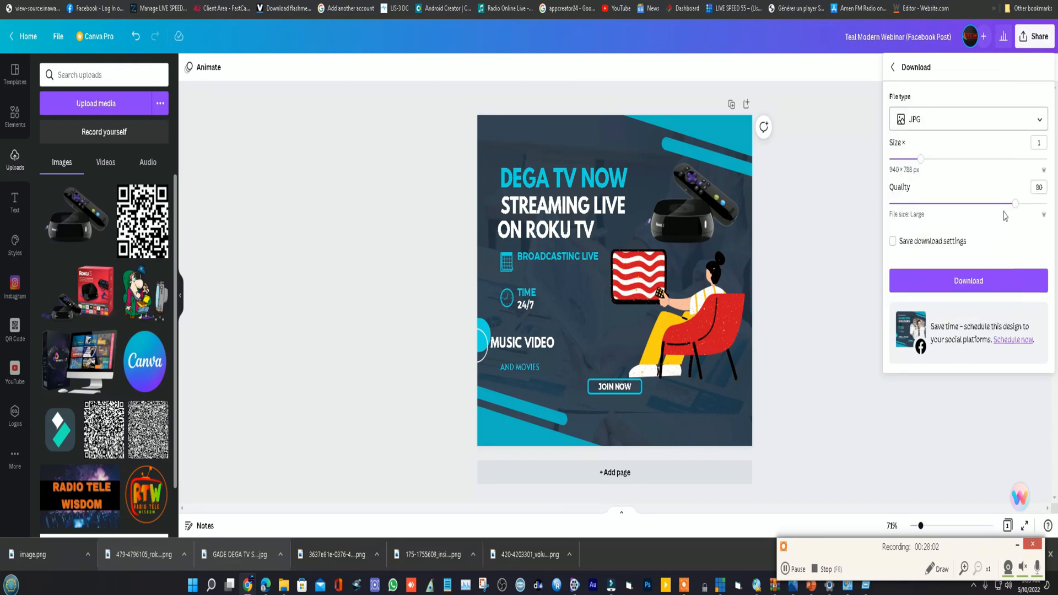
{"action": "left_click_drag", "start_coordinate": [1020, 210], "coordinate": [1048, 215]}
{"action": "left_click", "coordinate": [984, 289]}
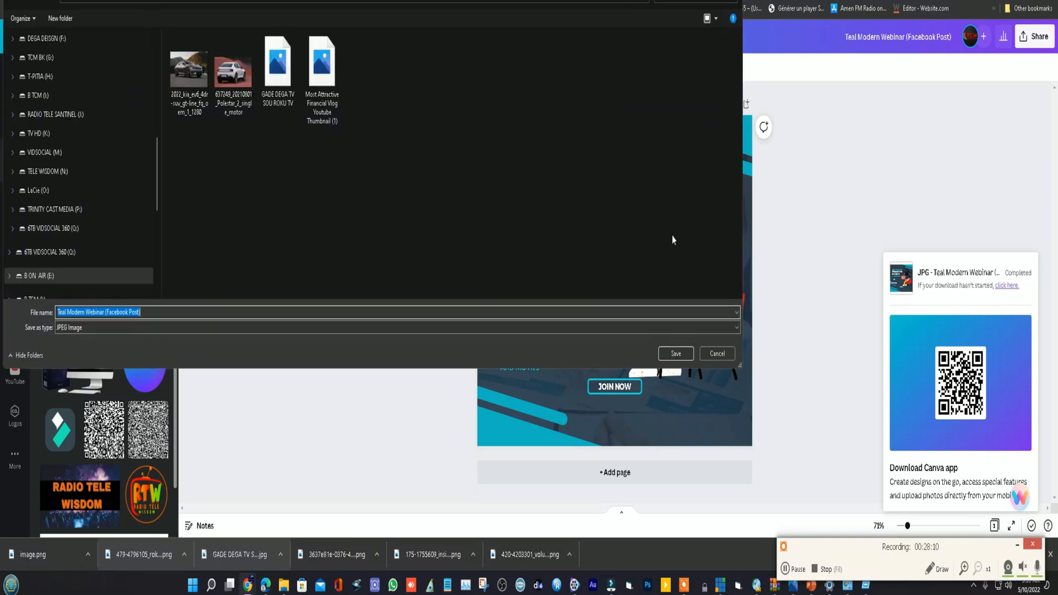
{"action": "left_click", "coordinate": [671, 357]}
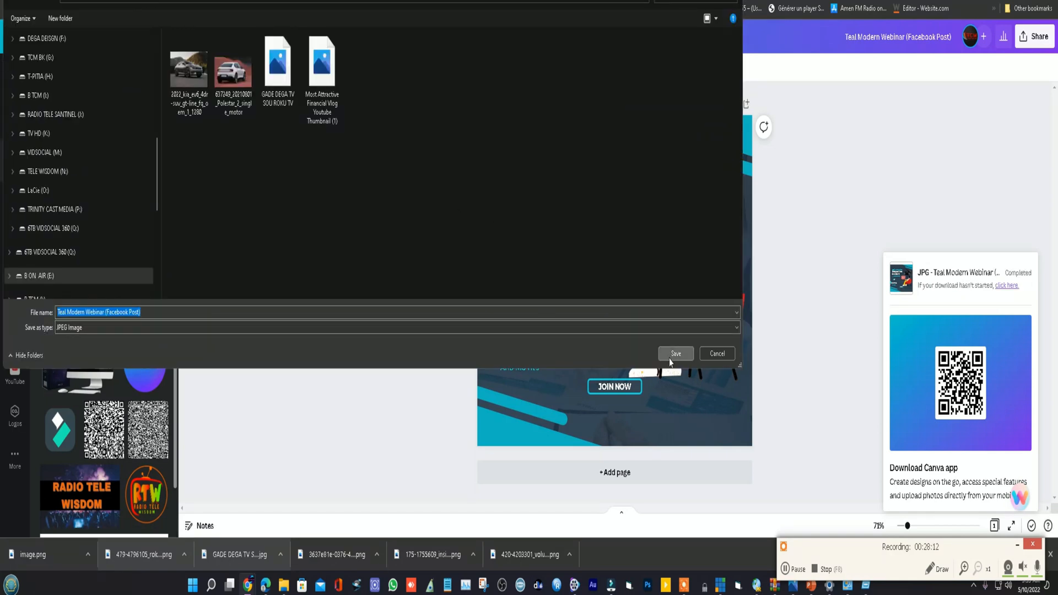
{"action": "left_click", "coordinate": [672, 359]}
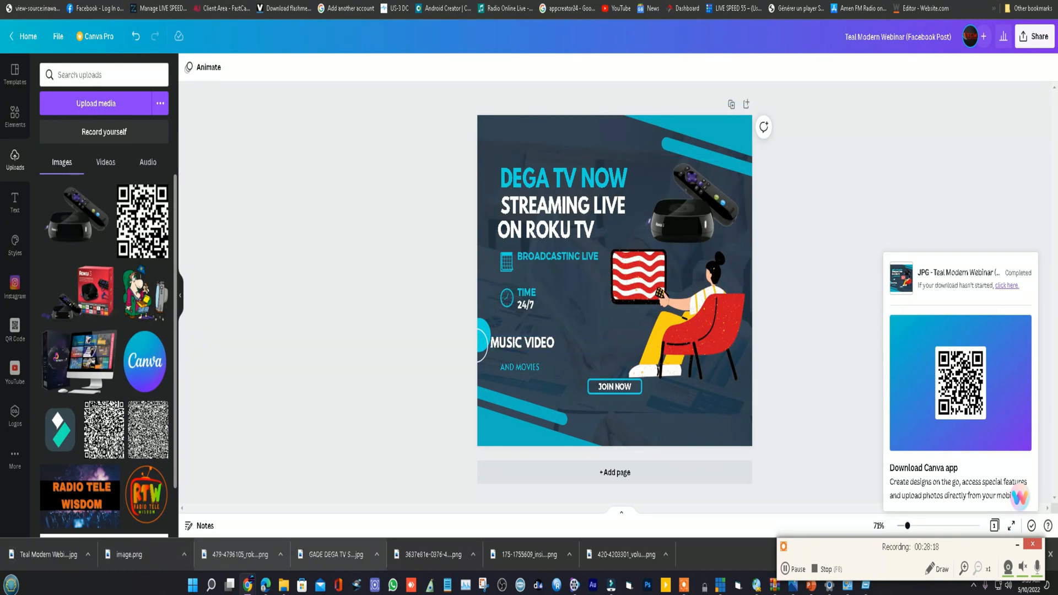
- Switch to Facebook and publish a public post with the downloaded Teal Modern Webinar image and no caption
{"action": "key", "text": "ctrl+Tab"}
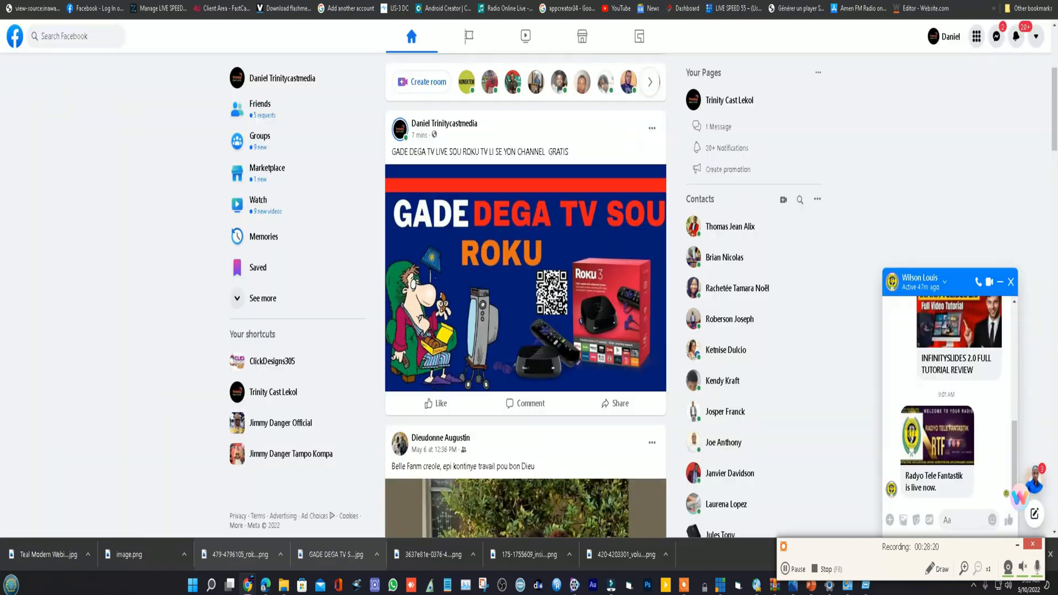
{"action": "scroll", "coordinate": [480, 138], "scroll_direction": "up", "scroll_amount": 1}
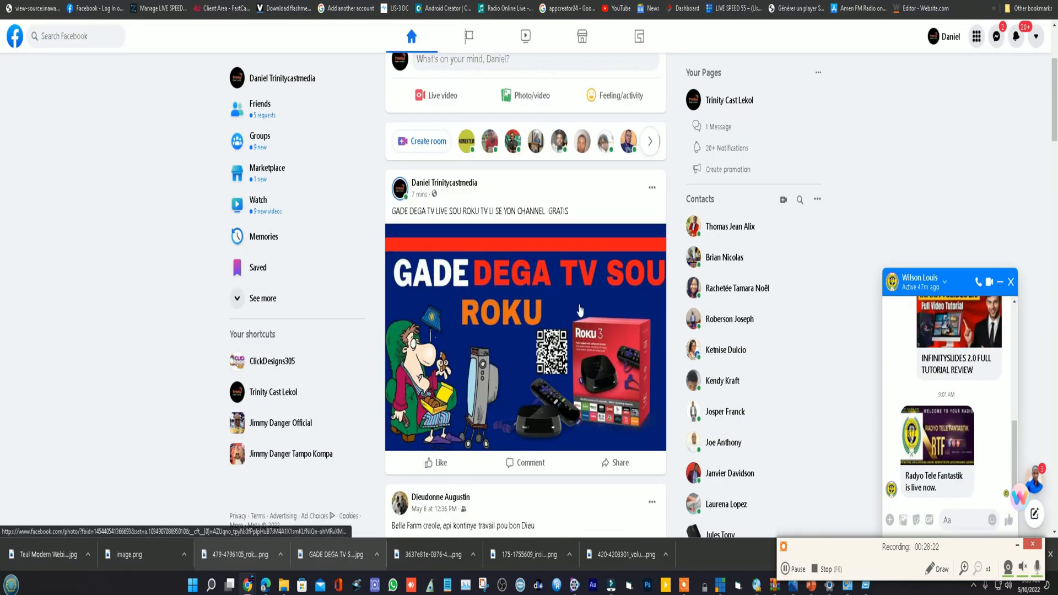
{"action": "left_click", "coordinate": [517, 98]}
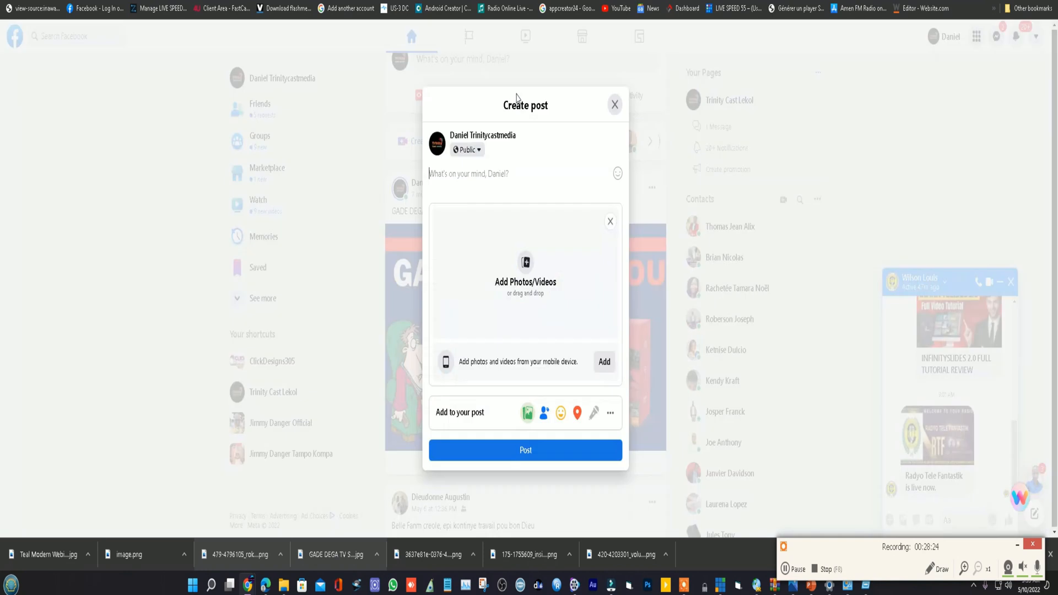
{"action": "left_click_drag", "start_coordinate": [43, 557], "coordinate": [498, 273]}
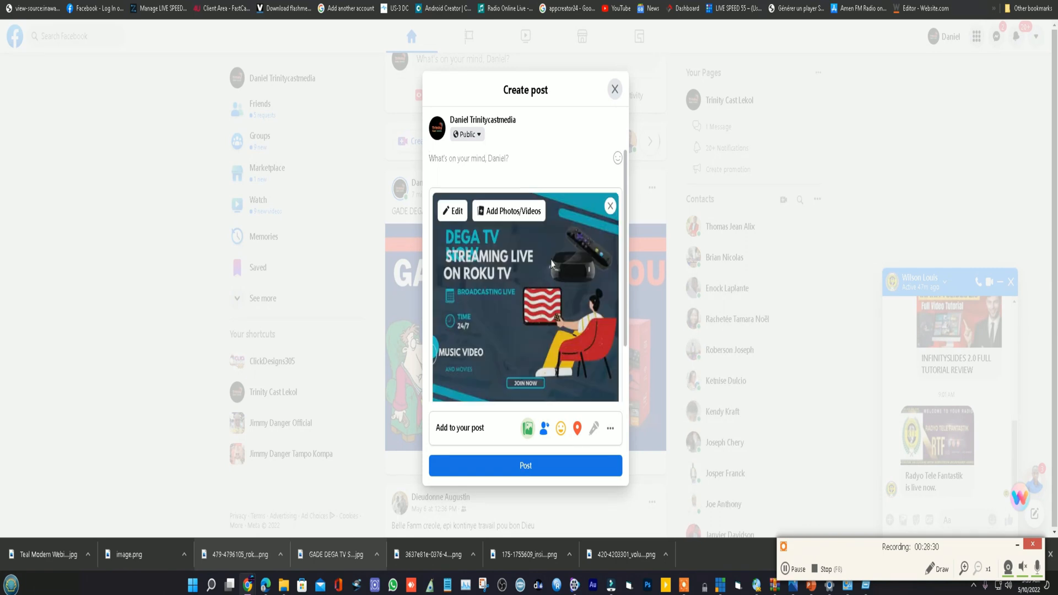
{"action": "left_click", "coordinate": [482, 165]}
{"action": "left_click", "coordinate": [526, 473]}
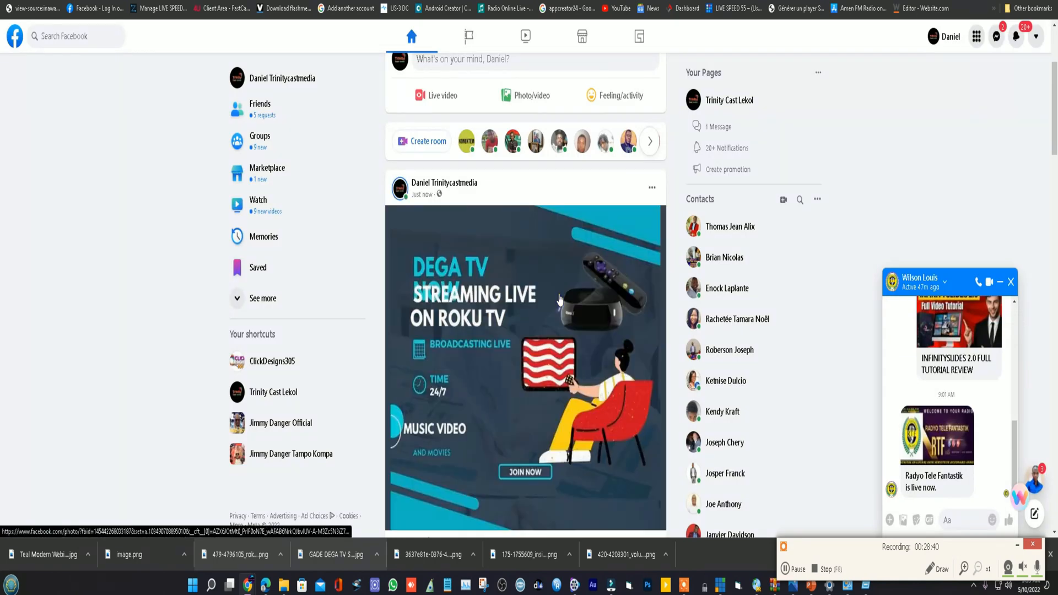
- Examine the image in the new DEGA TV post at full size and move the post to the trash
{"action": "scroll", "coordinate": [564, 343], "scroll_direction": "down", "scroll_amount": 4}
{"action": "scroll", "coordinate": [564, 342], "scroll_direction": "up", "scroll_amount": 3}
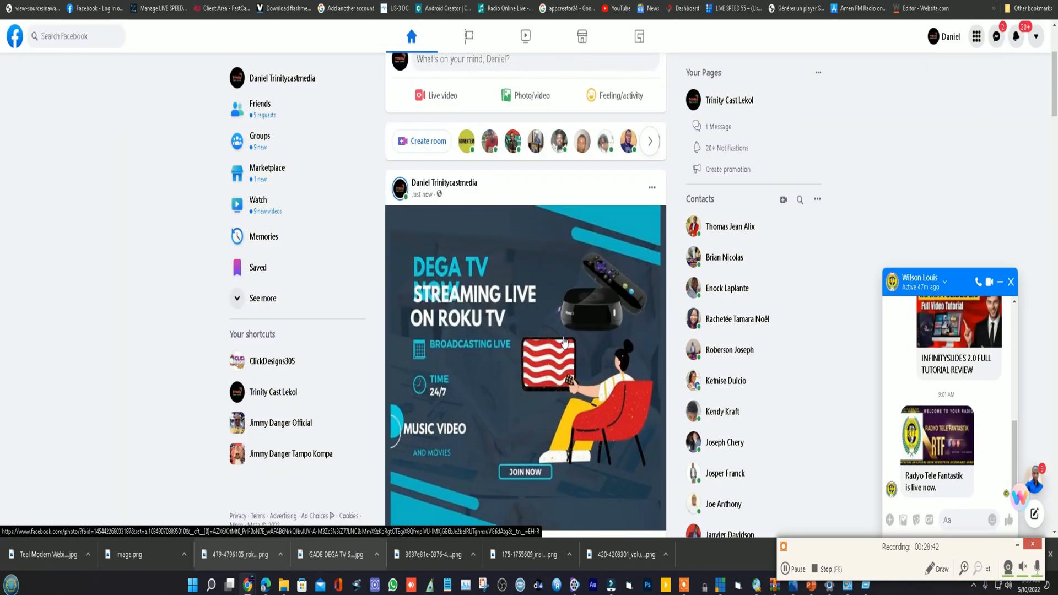
{"action": "scroll", "coordinate": [564, 342], "scroll_direction": "down", "scroll_amount": 3}
{"action": "scroll", "coordinate": [564, 342], "scroll_direction": "up", "scroll_amount": 2}
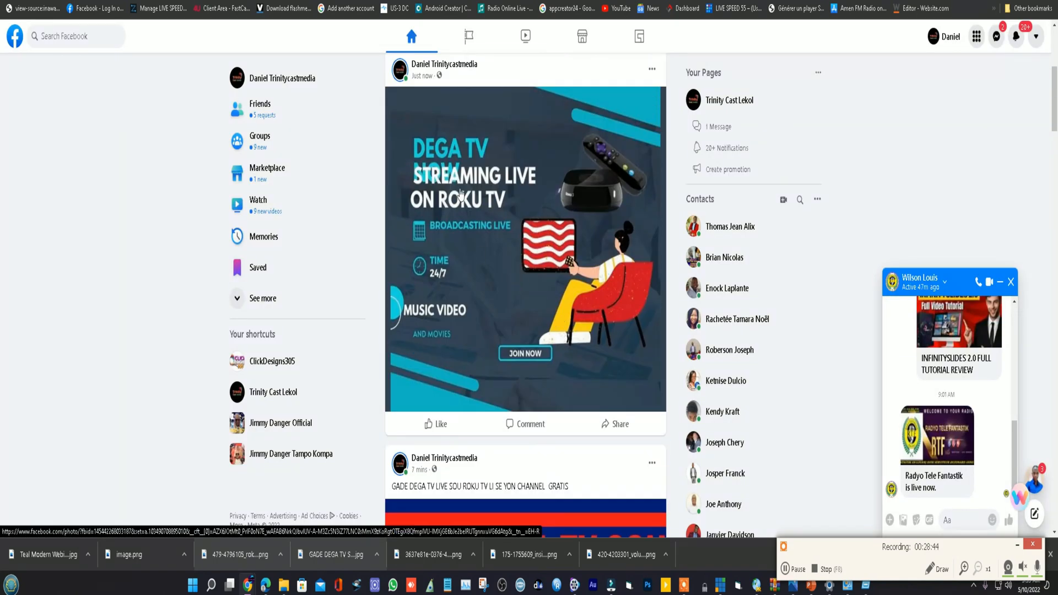
{"action": "left_click", "coordinate": [468, 182]}
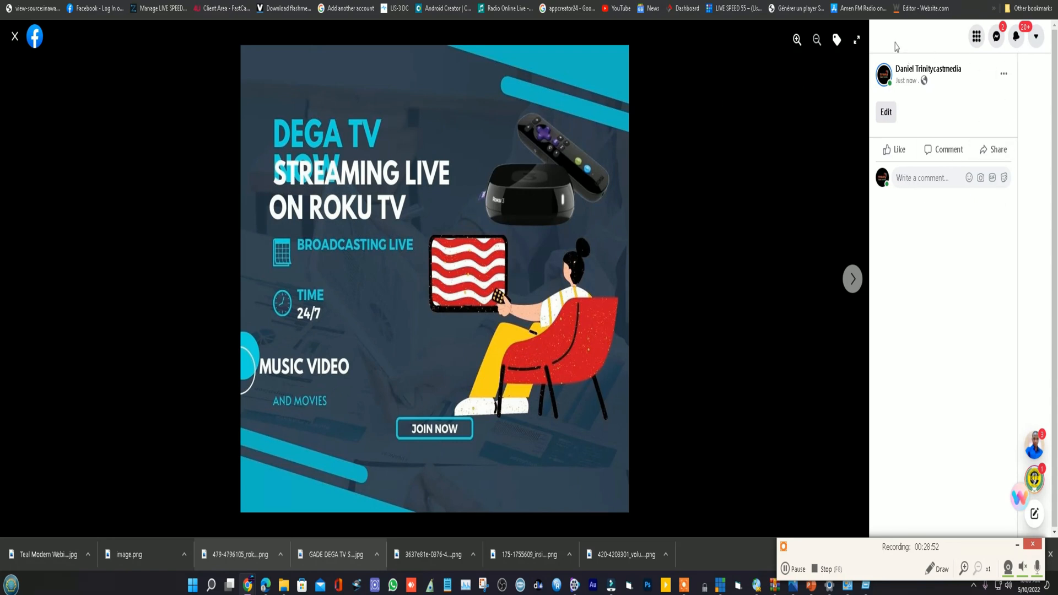
{"action": "left_click", "coordinate": [16, 36]}
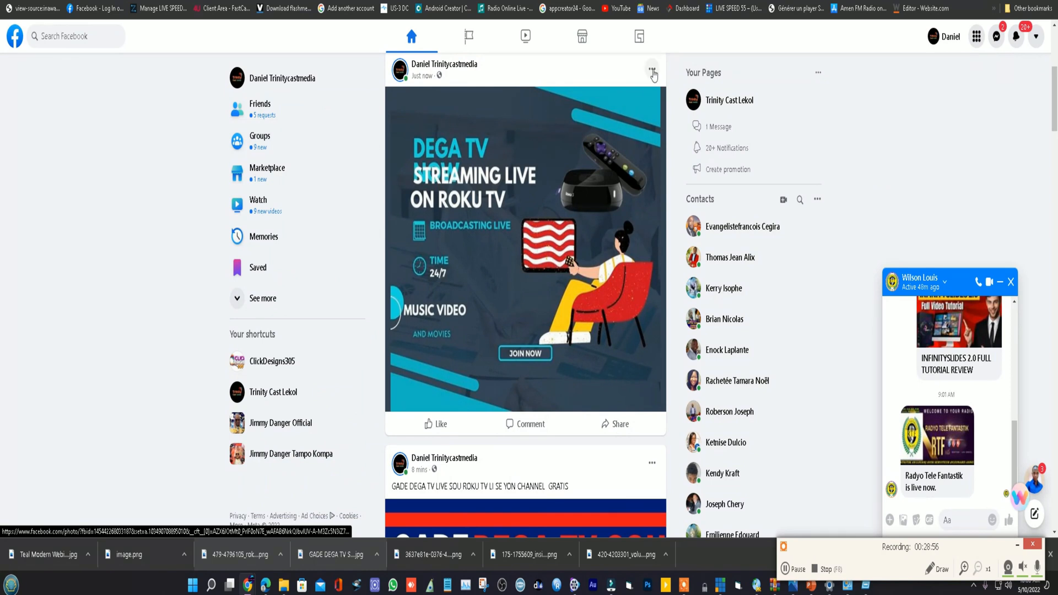
{"action": "left_click", "coordinate": [651, 69]}
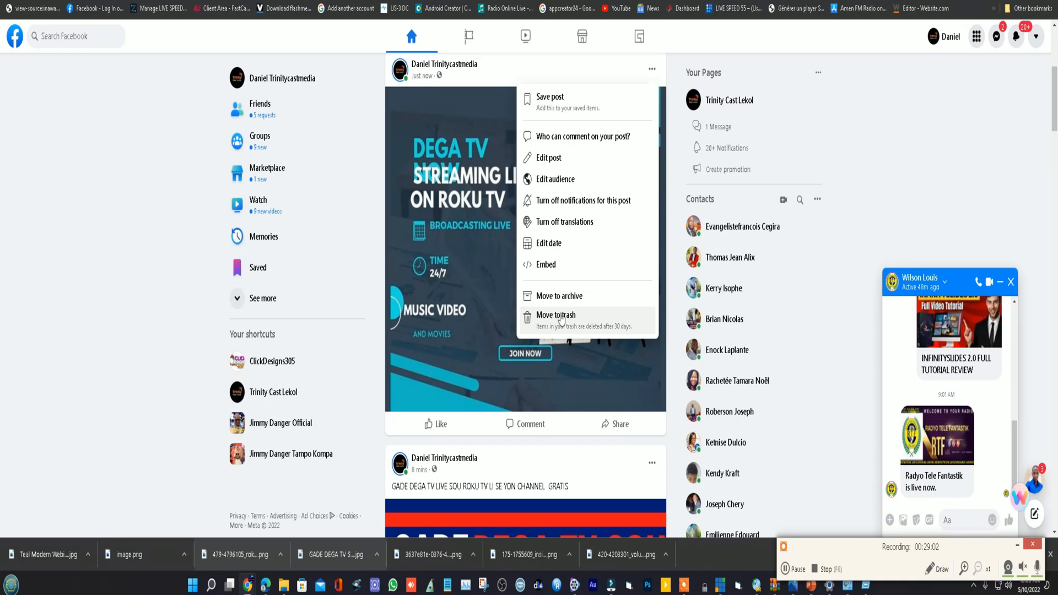
{"action": "left_click", "coordinate": [561, 319]}
{"action": "left_click", "coordinate": [615, 313]}
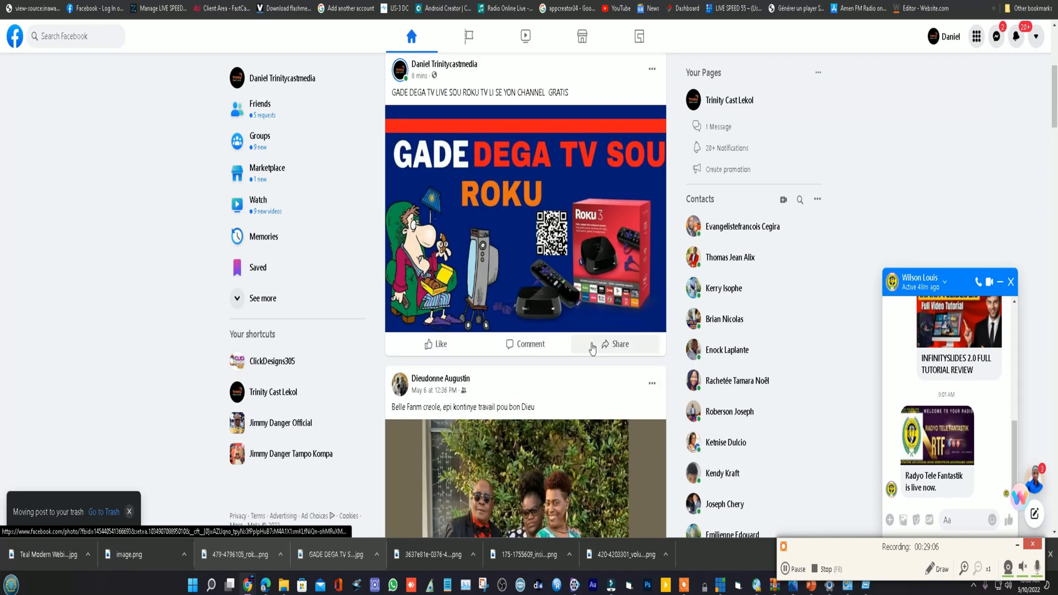
- Switch to Canva, enlarge the DEGA TV NOW headline to size 46.1 and move it and the STREAMING LIVE line slightly higher
{"action": "scroll", "coordinate": [528, 307], "scroll_direction": "up", "scroll_amount": 5}
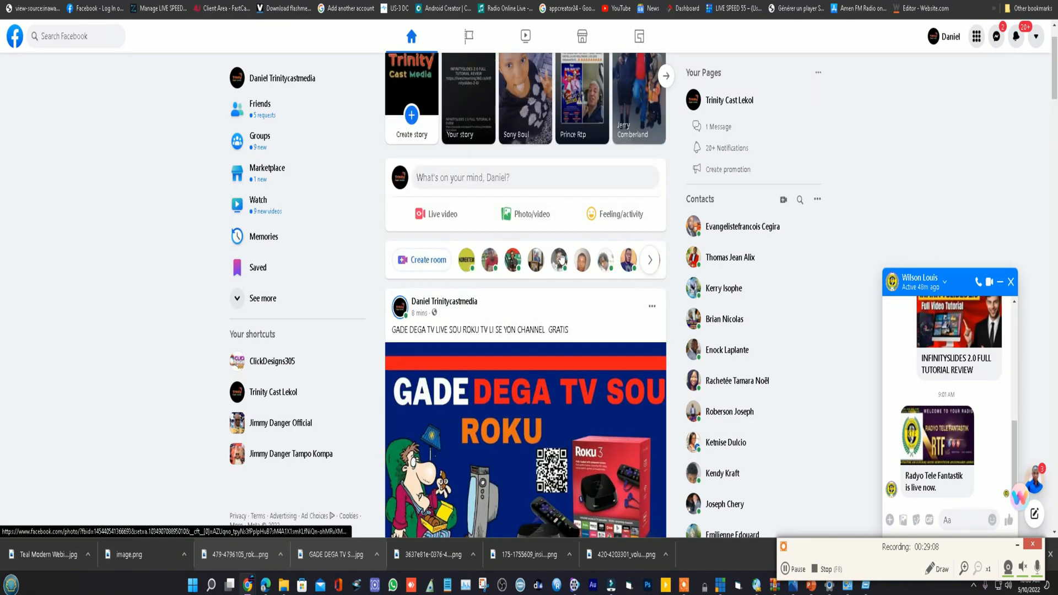
{"action": "left_click", "coordinate": [306, 1]}
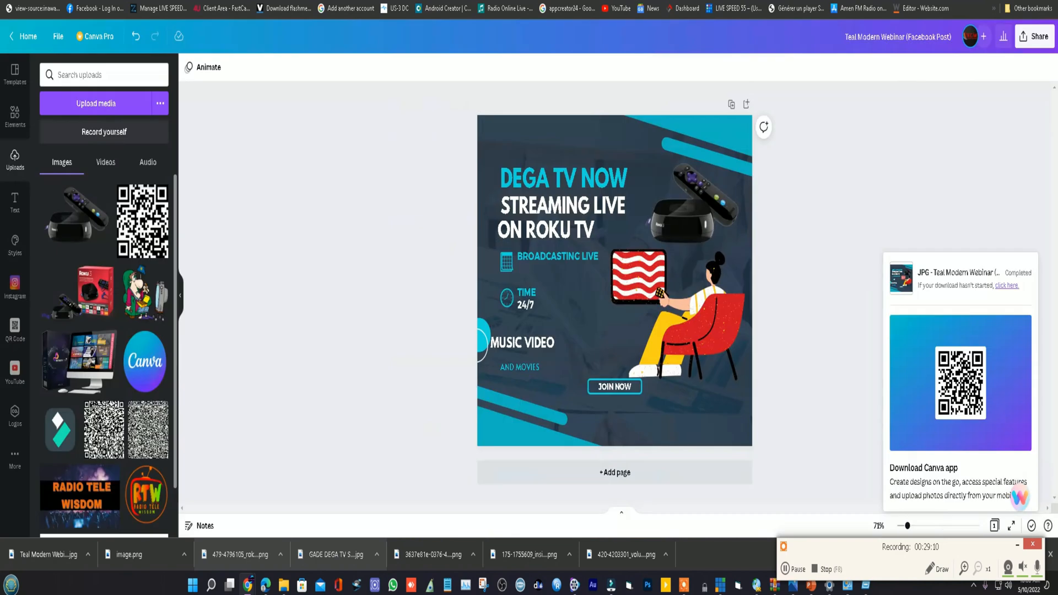
{"action": "left_click", "coordinate": [595, 187]}
{"action": "mouse_move", "coordinate": [628, 167]}
{"action": "left_mouse_down"}
{"action": "mouse_move", "coordinate": [638, 159]}
{"action": "mouse_move", "coordinate": [626, 175]}
{"action": "mouse_move", "coordinate": [626, 166]}
{"action": "left_mouse_up"}
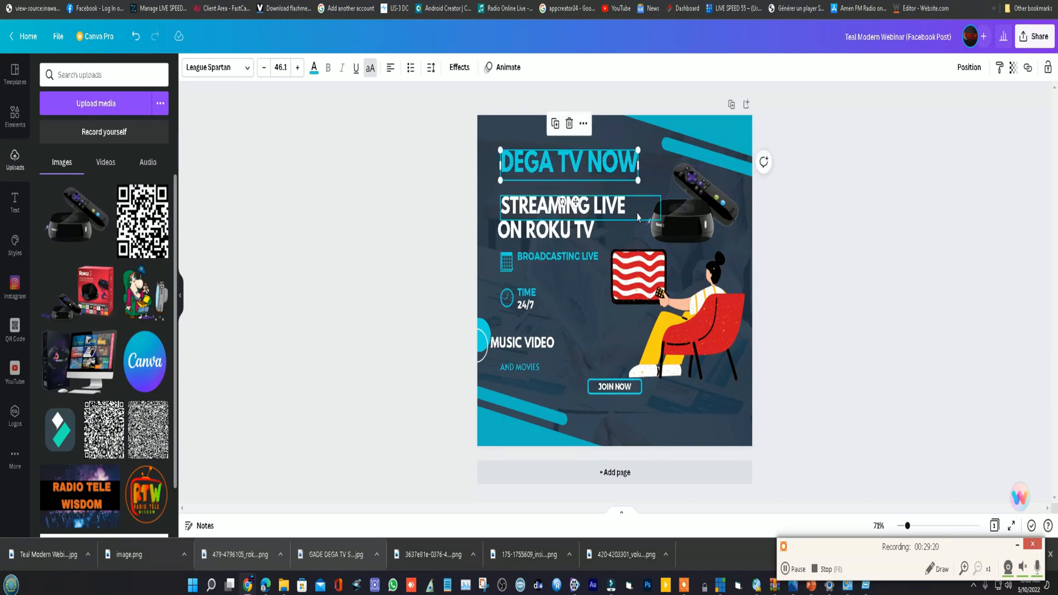
{"action": "left_click", "coordinate": [653, 186]}
{"action": "left_click_drag", "start_coordinate": [572, 214], "coordinate": [573, 217]}
{"action": "left_click", "coordinate": [577, 199]}
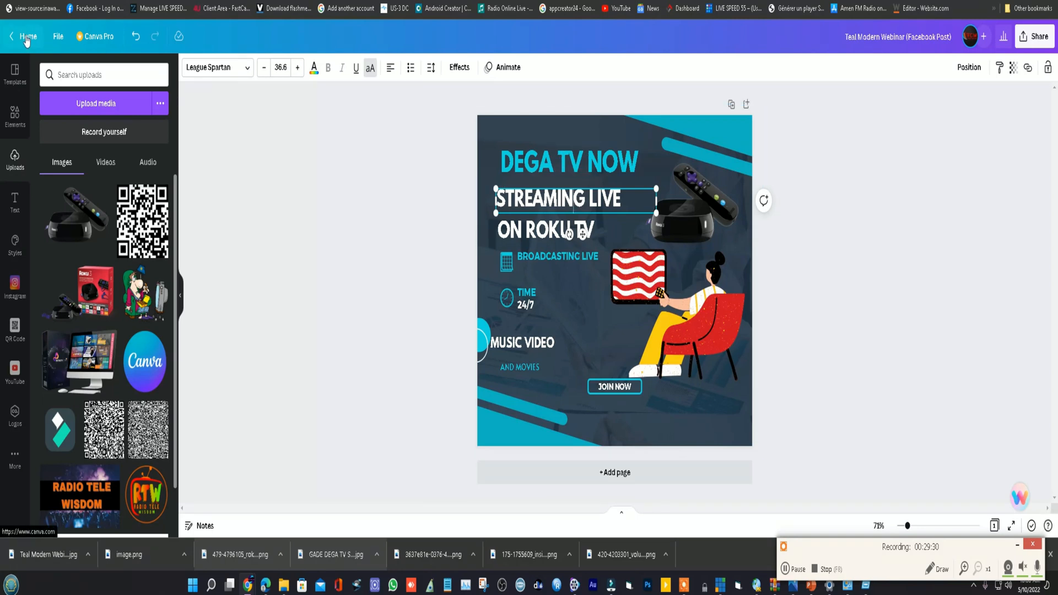
{"action": "left_click", "coordinate": [414, 126]}
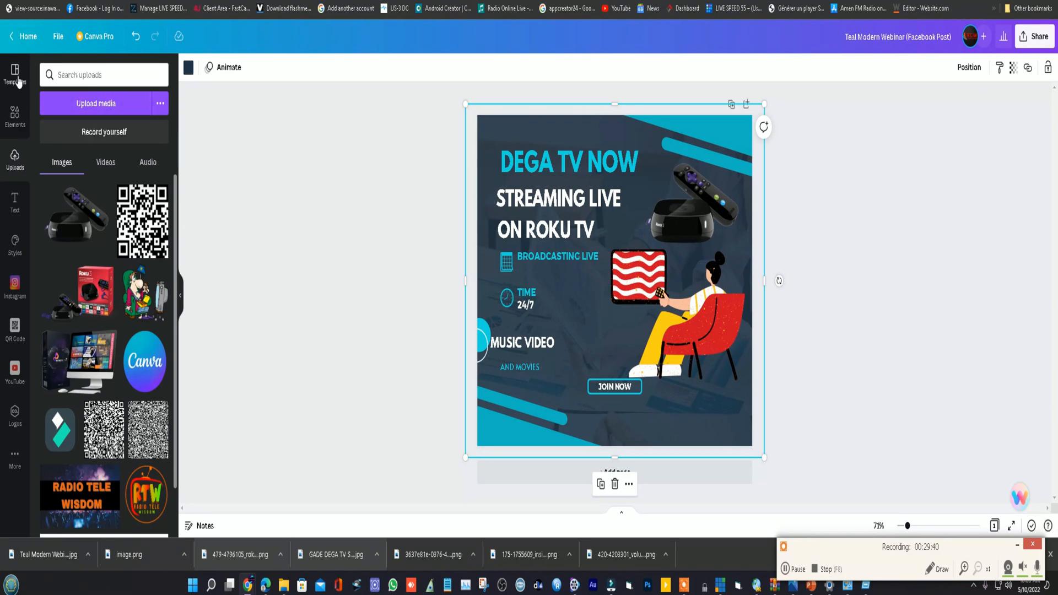
- Return to the Canva home page, search the templates for TV INTRO and show the suggested YouTube Intro templates
{"action": "left_click", "coordinate": [22, 36]}
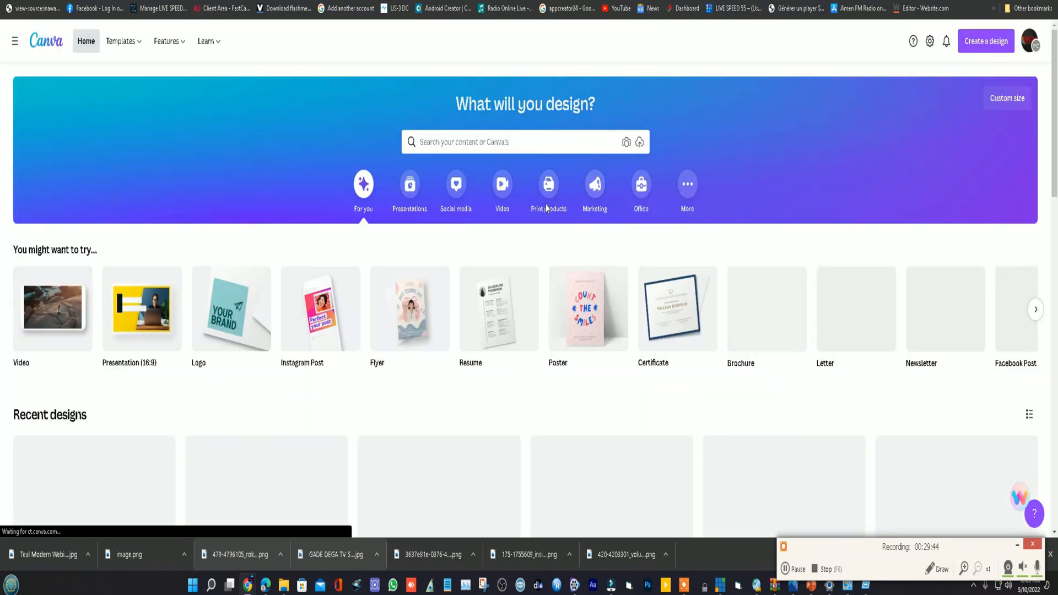
{"action": "left_click", "coordinate": [505, 142]}
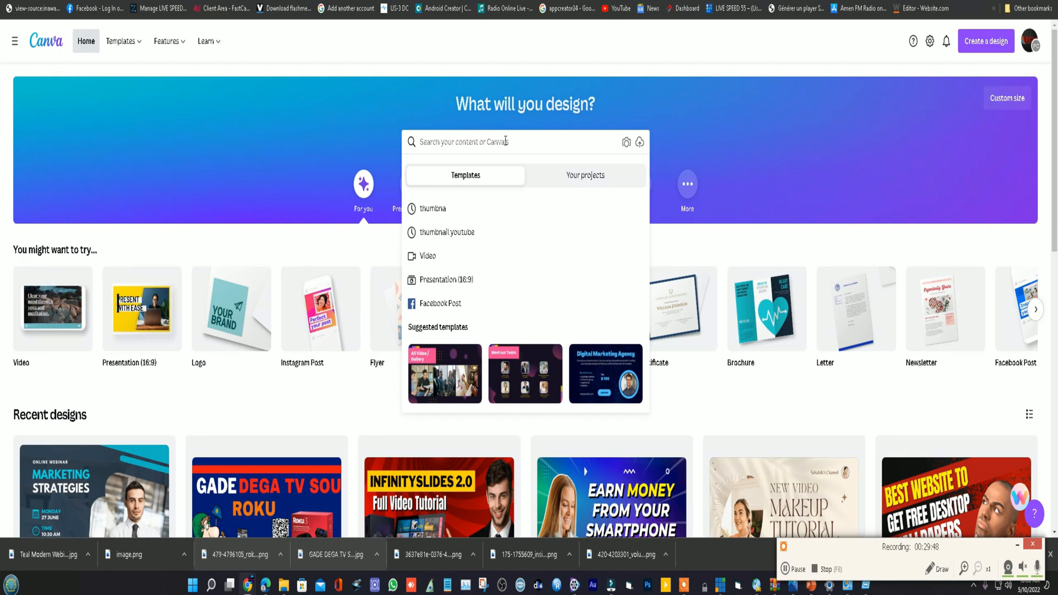
{"action": "type", "text": "TV"}
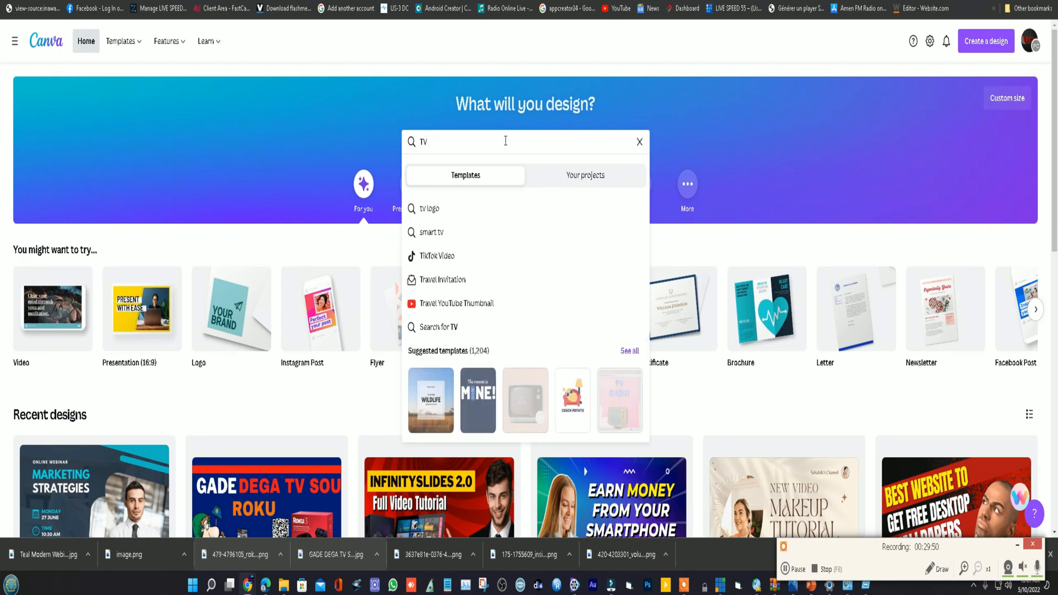
{"action": "type", "text": " INTR"}
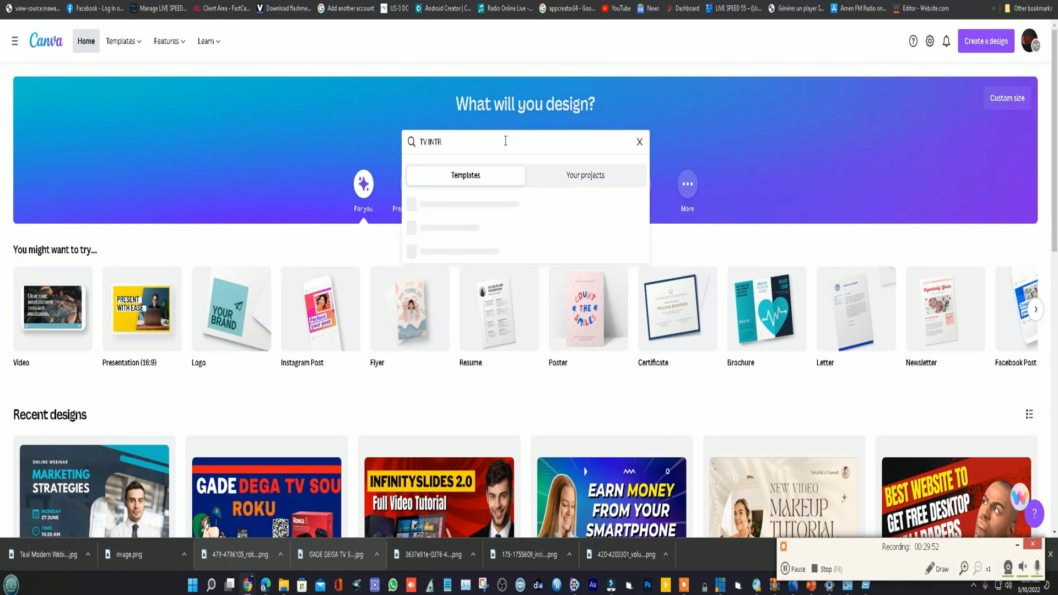
{"action": "type", "text": "O"}
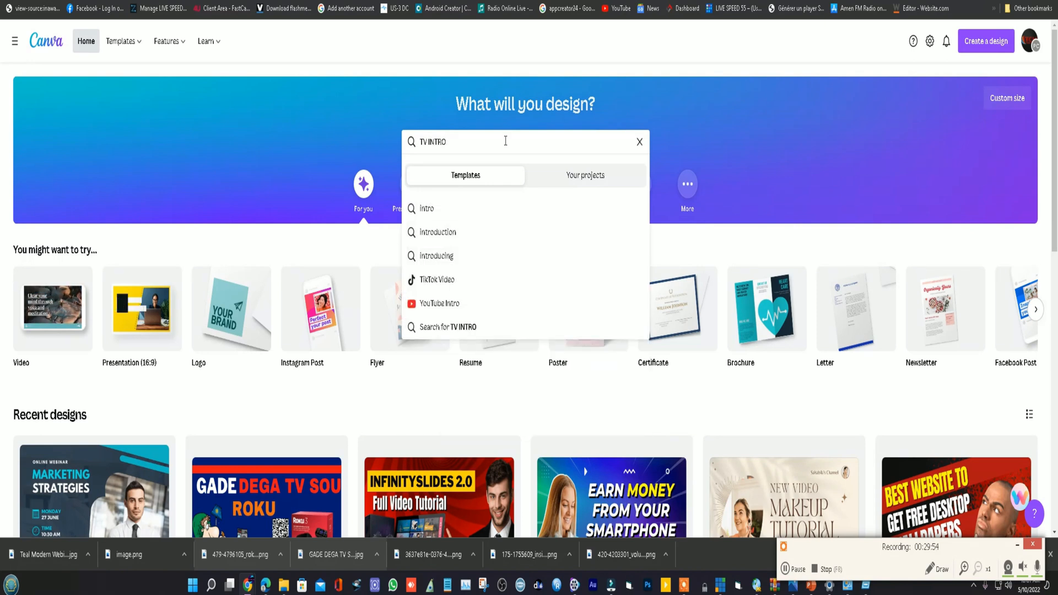
{"action": "left_click", "coordinate": [445, 301]}
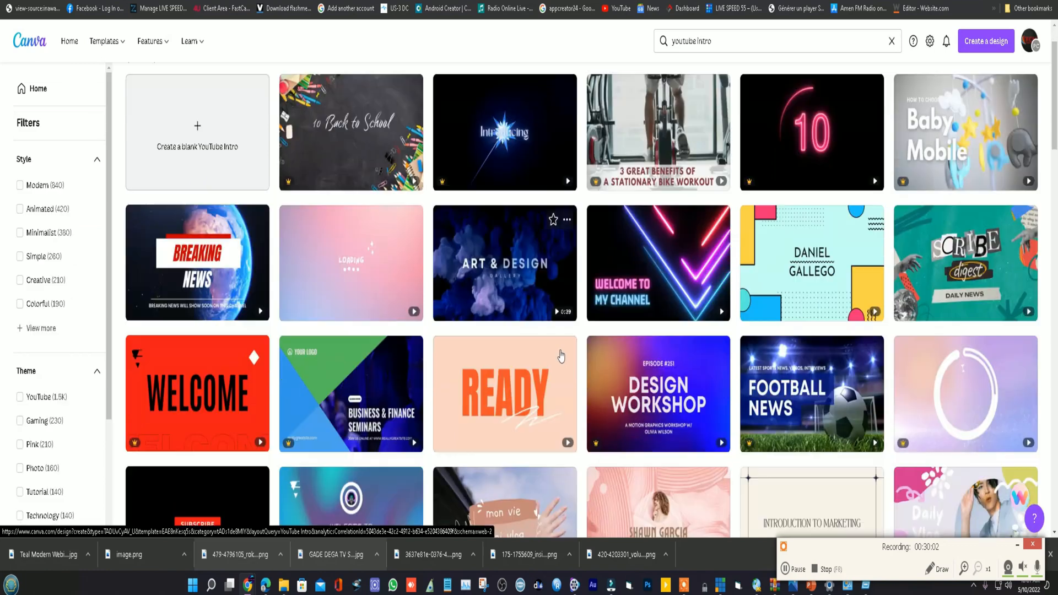
- Browse the YouTube Intro templates and open the Blue Modern Minimalist Breaking News Youtube Intro for editing
{"action": "scroll", "coordinate": [492, 286], "scroll_direction": "down", "scroll_amount": 4}
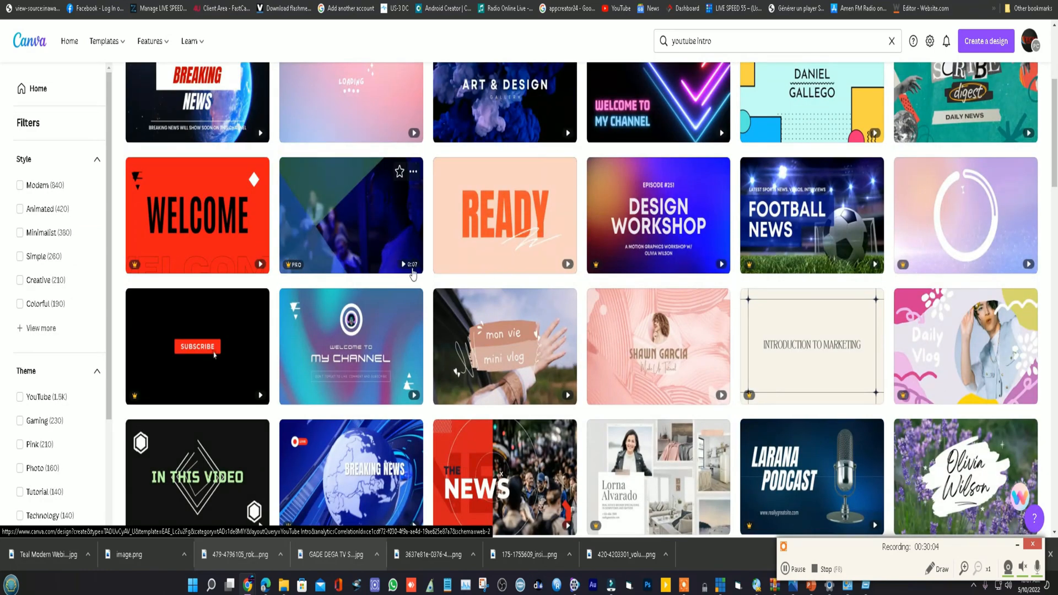
{"action": "scroll", "coordinate": [315, 331], "scroll_direction": "down", "scroll_amount": 3}
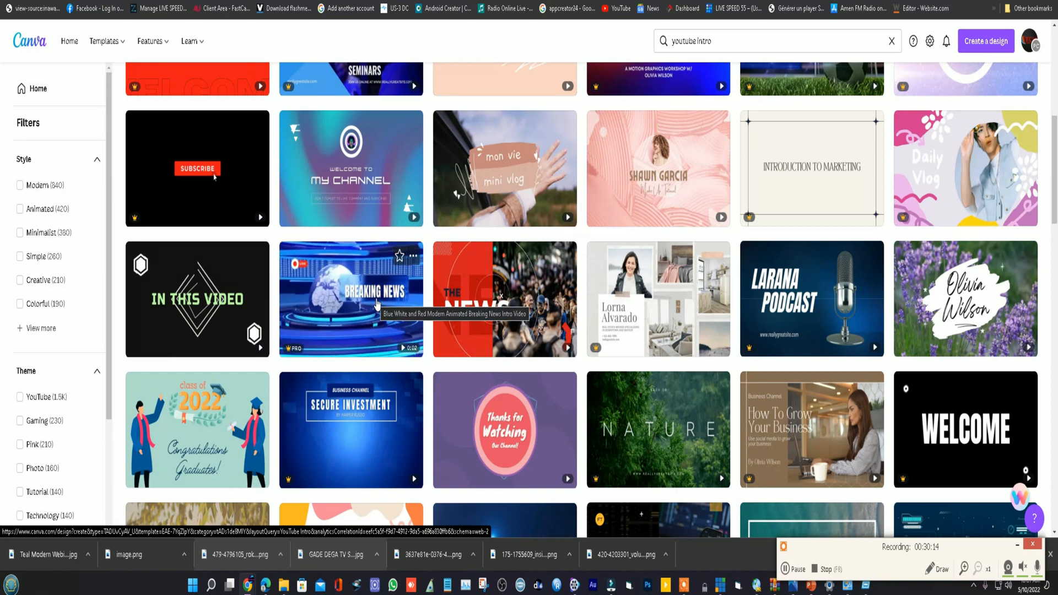
{"action": "scroll", "coordinate": [626, 340], "scroll_direction": "down", "scroll_amount": 4}
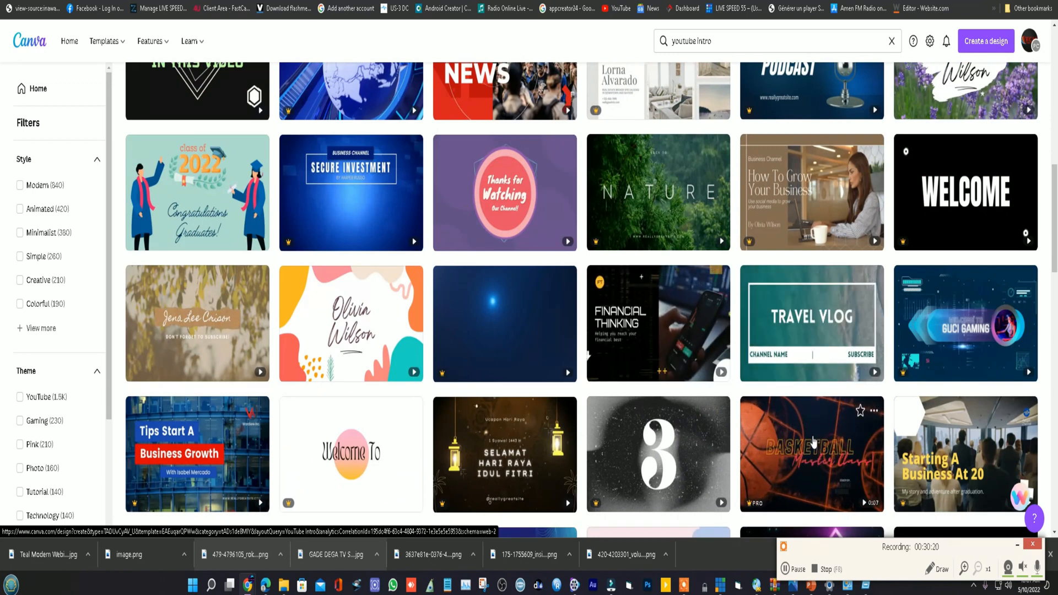
{"action": "scroll", "coordinate": [813, 440], "scroll_direction": "down", "scroll_amount": 1}
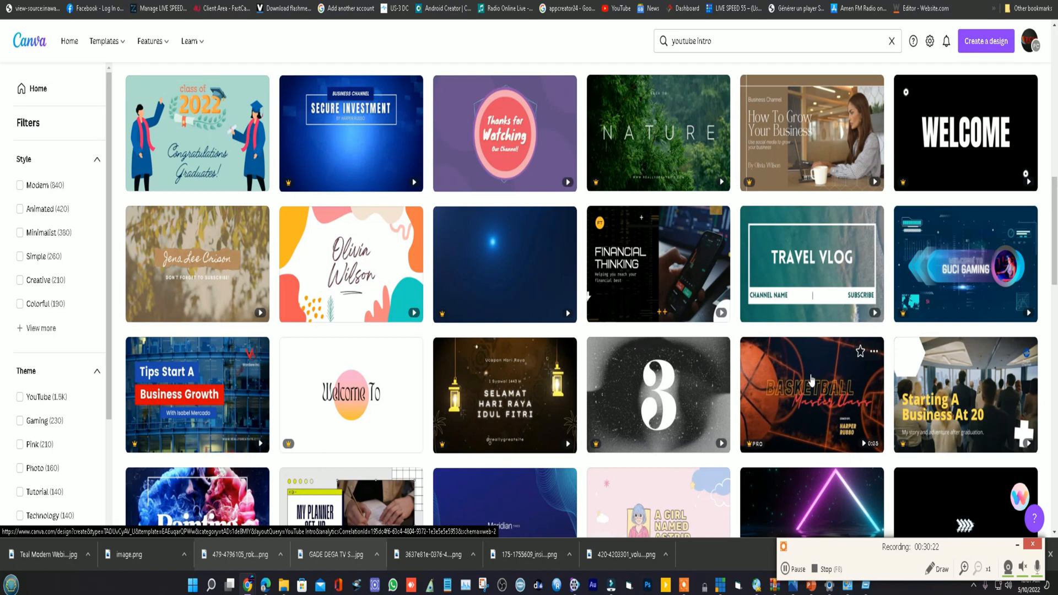
{"action": "scroll", "coordinate": [811, 379], "scroll_direction": "down", "scroll_amount": 2}
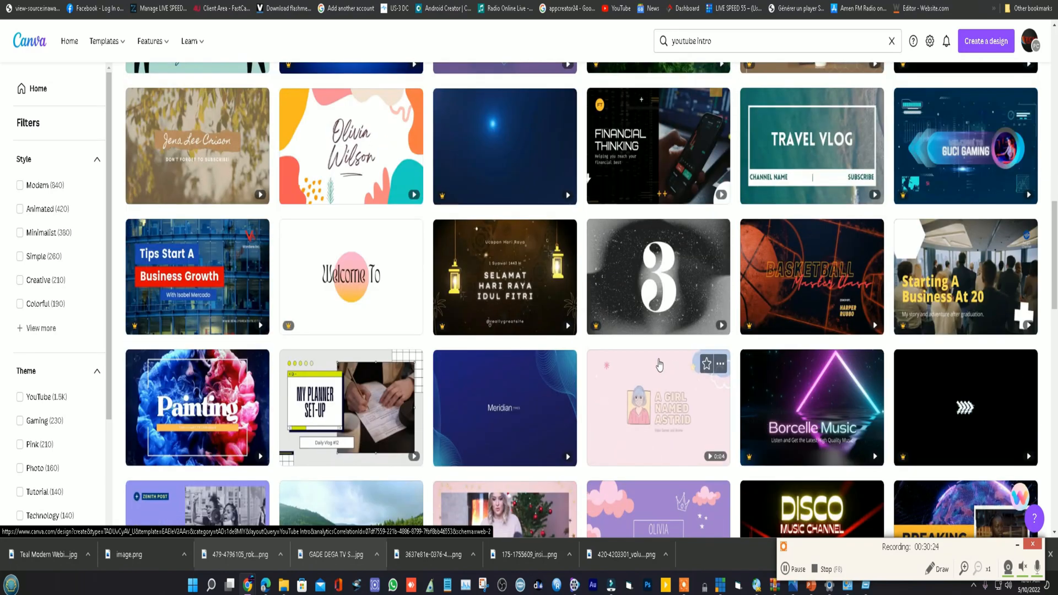
{"action": "scroll", "coordinate": [808, 362], "scroll_direction": "down", "scroll_amount": 2}
{"action": "scroll", "coordinate": [809, 362], "scroll_direction": "down", "scroll_amount": 5}
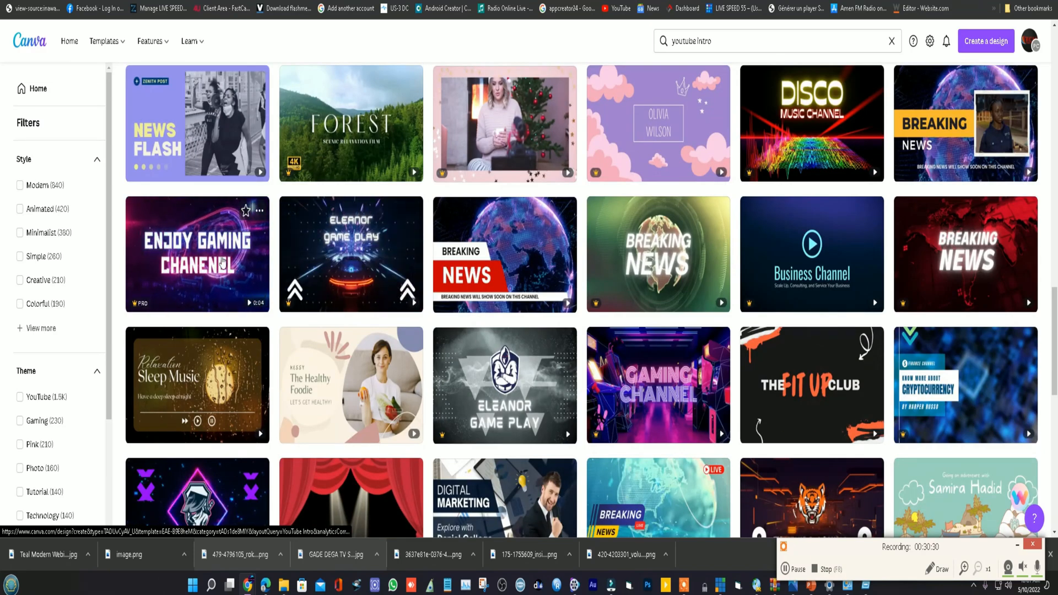
{"action": "scroll", "coordinate": [716, 364], "scroll_direction": "down", "scroll_amount": 5}
{"action": "scroll", "coordinate": [768, 372], "scroll_direction": "down", "scroll_amount": 5}
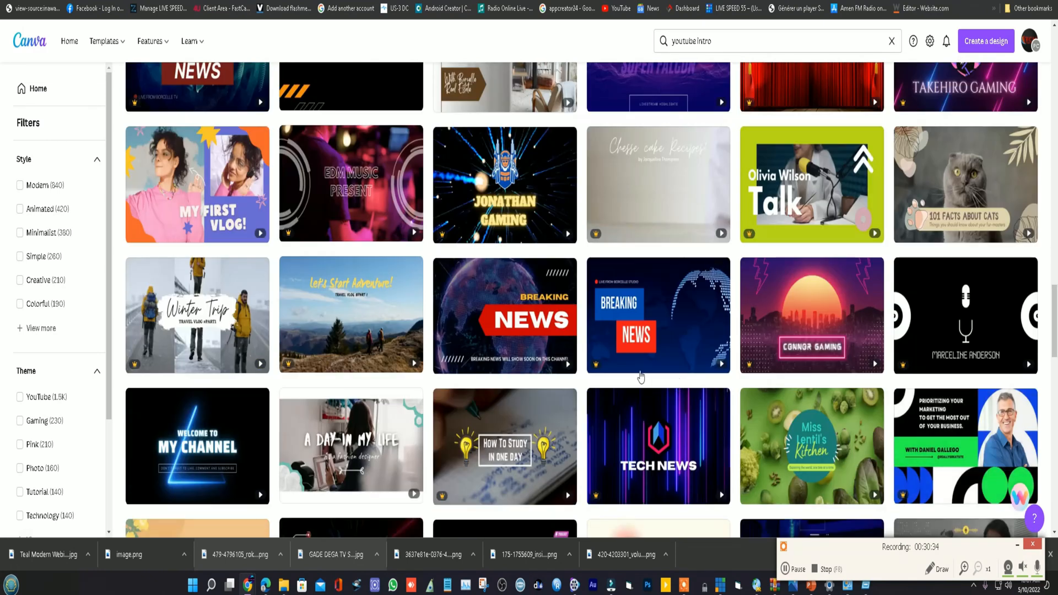
{"action": "left_click", "coordinate": [652, 307]}
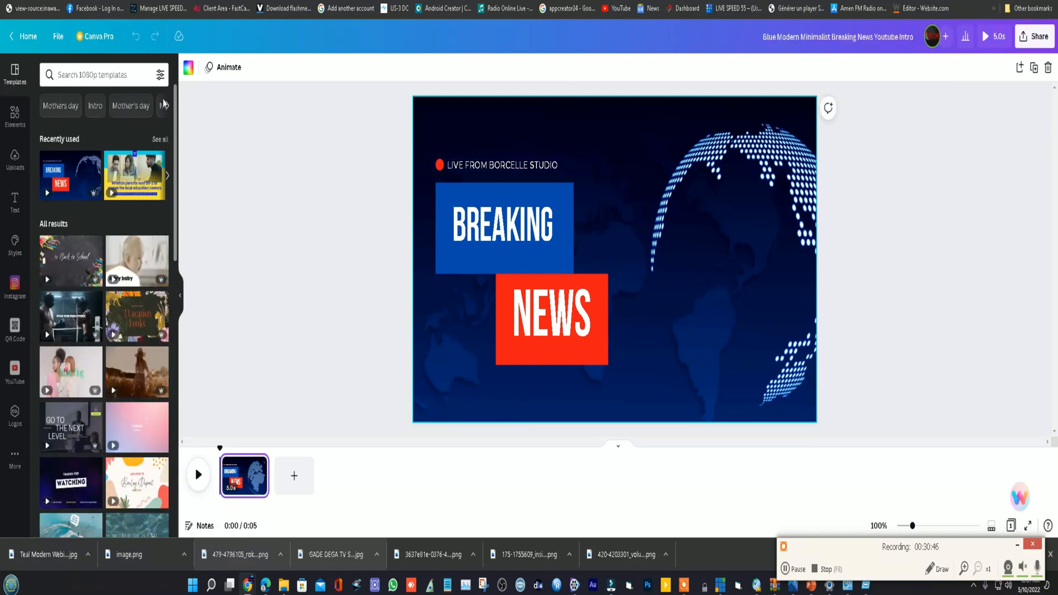
- Filter the design's templates by Intro and apply the Football News template to the page
{"action": "left_click", "coordinate": [96, 106]}
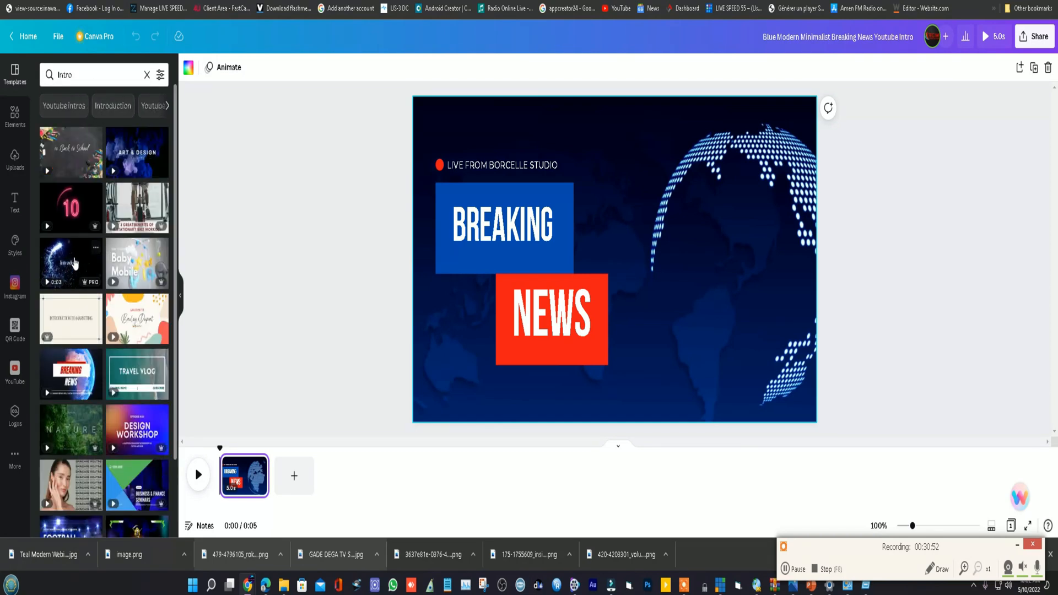
{"action": "scroll", "coordinate": [76, 263], "scroll_direction": "down", "scroll_amount": 5}
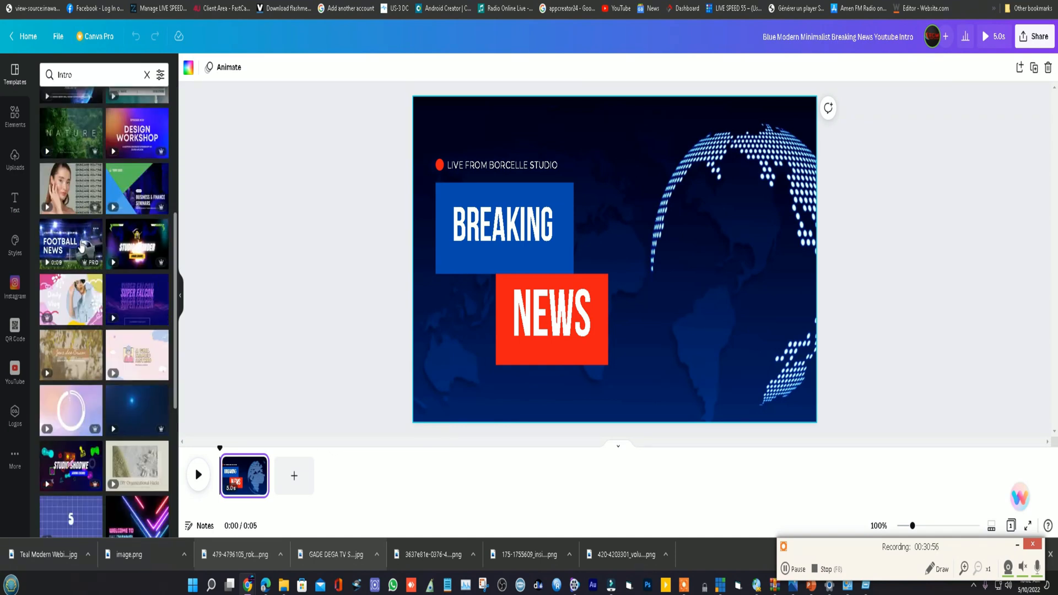
{"action": "left_click", "coordinate": [82, 245]}
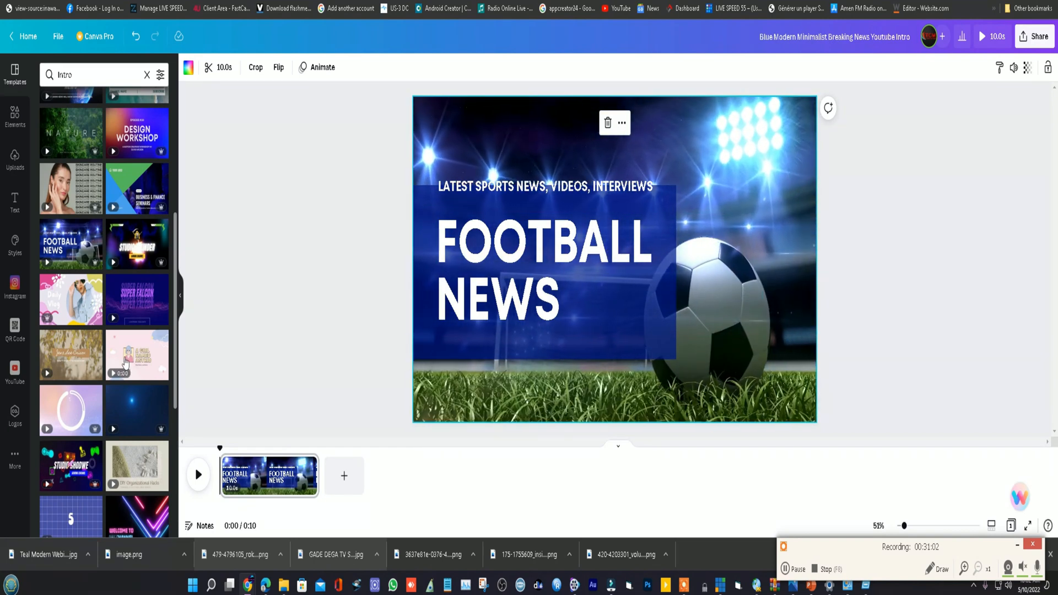
- Replace the page's template with the Breaking News intro that has a dark globe and a red arrow-shaped NEWS banner
{"action": "scroll", "coordinate": [126, 364], "scroll_direction": "down", "scroll_amount": 5}
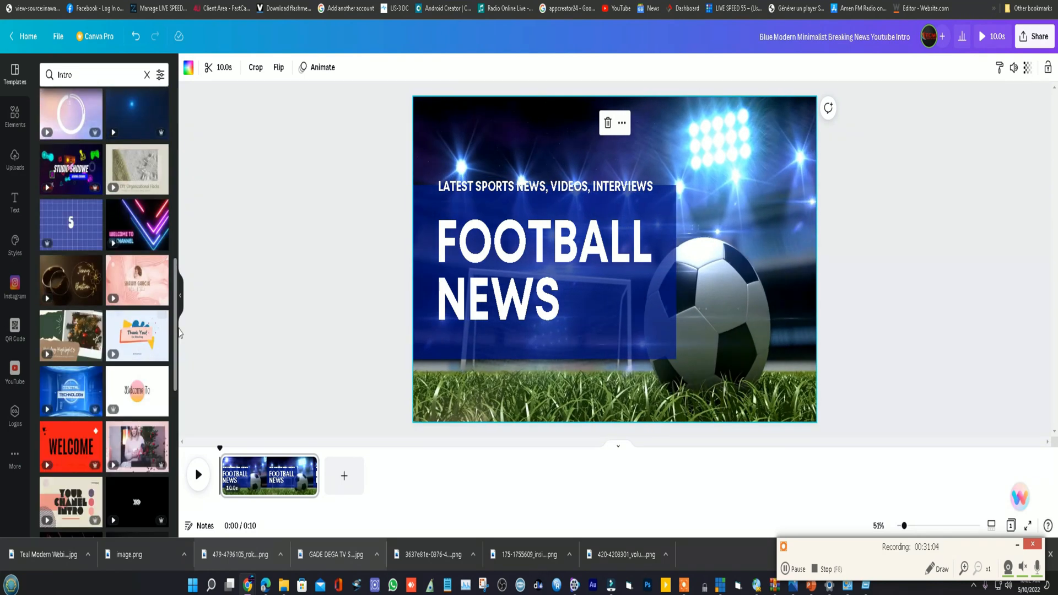
{"action": "scroll", "coordinate": [179, 332], "scroll_direction": "down", "scroll_amount": 2}
{"action": "scroll", "coordinate": [108, 349], "scroll_direction": "down", "scroll_amount": 2}
{"action": "scroll", "coordinate": [109, 349], "scroll_direction": "down", "scroll_amount": 3}
{"action": "scroll", "coordinate": [77, 386], "scroll_direction": "down", "scroll_amount": 3}
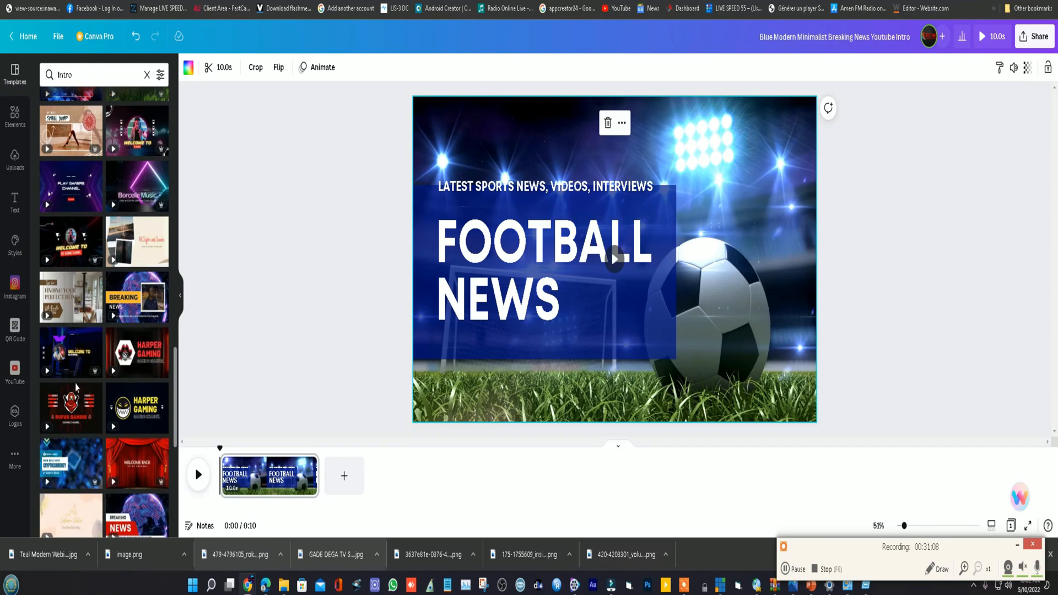
{"action": "scroll", "coordinate": [113, 368], "scroll_direction": "down", "scroll_amount": 4}
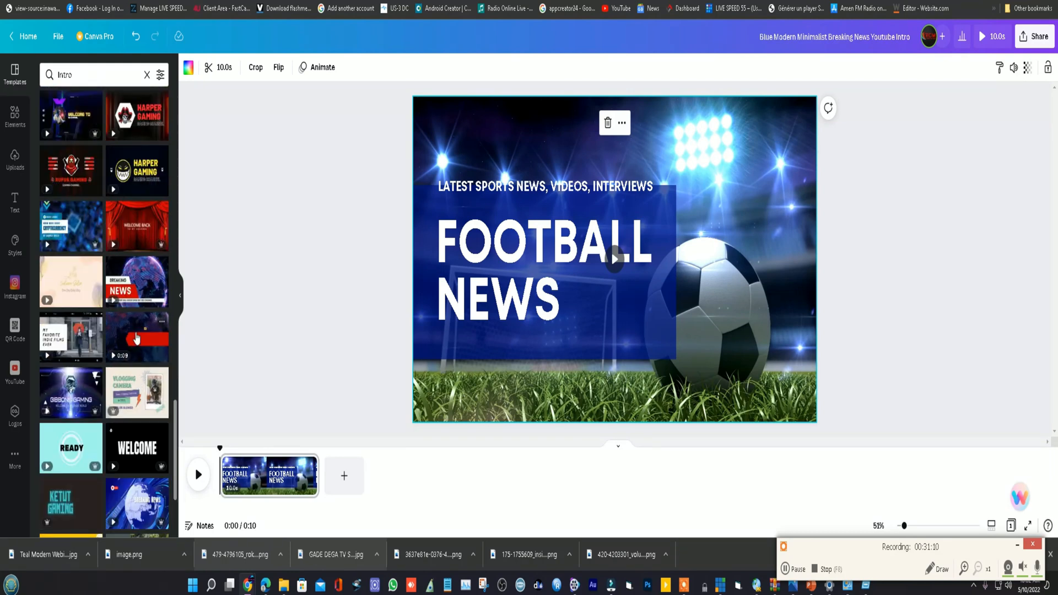
{"action": "left_click", "coordinate": [137, 339]}
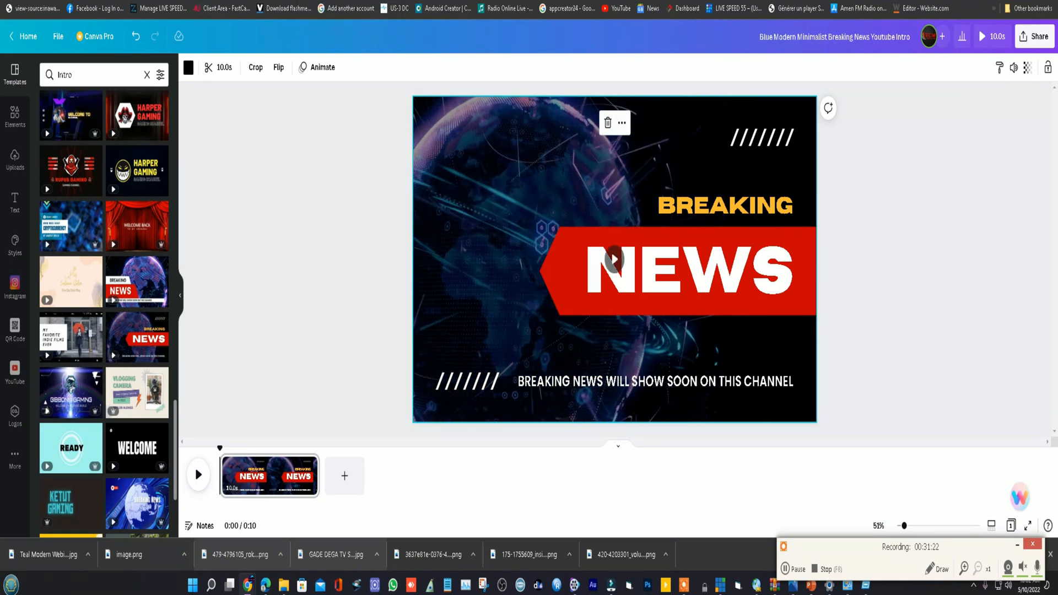
- Switch to Facebook and examine the published GADE DEGA TV SOU ROKU post in the feed
{"action": "left_click", "coordinate": [576, 1]}
{"action": "scroll", "coordinate": [554, 339], "scroll_direction": "down", "scroll_amount": 3}
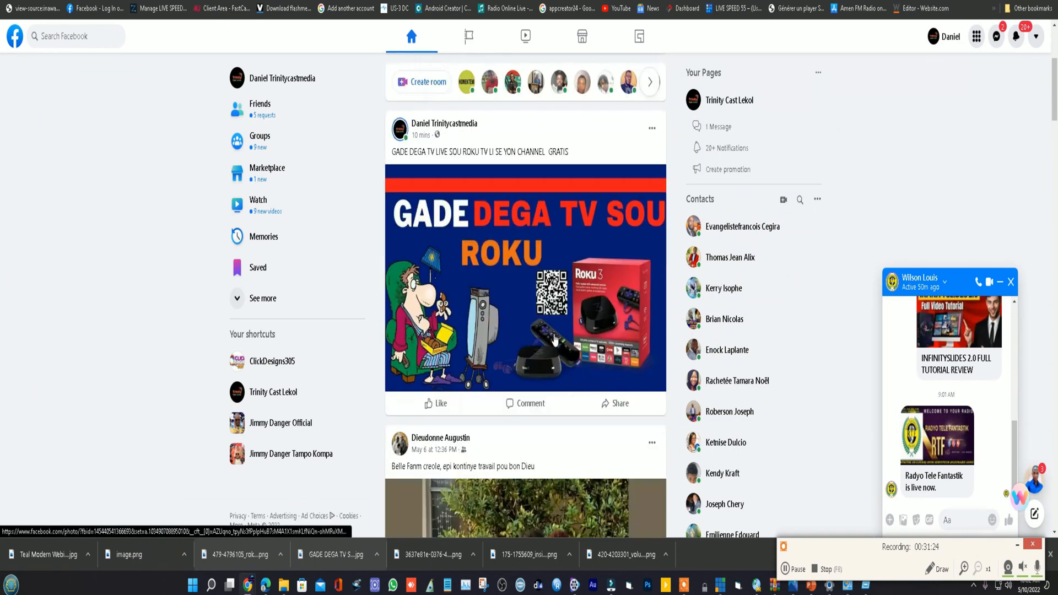
{"action": "scroll", "coordinate": [439, 249], "scroll_direction": "down", "scroll_amount": 1}
{"action": "scroll", "coordinate": [468, 309], "scroll_direction": "up", "scroll_amount": 2}
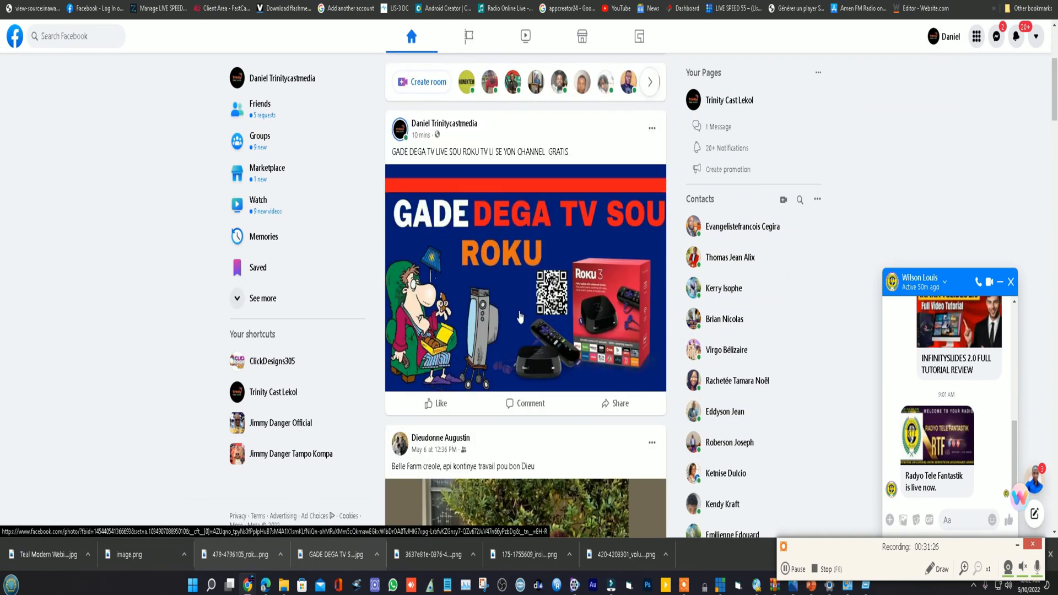
{"action": "scroll", "coordinate": [475, 384], "scroll_direction": "down", "scroll_amount": 1}
{"action": "scroll", "coordinate": [498, 292], "scroll_direction": "down", "scroll_amount": 1}
{"action": "scroll", "coordinate": [577, 305], "scroll_direction": "up", "scroll_amount": 2}
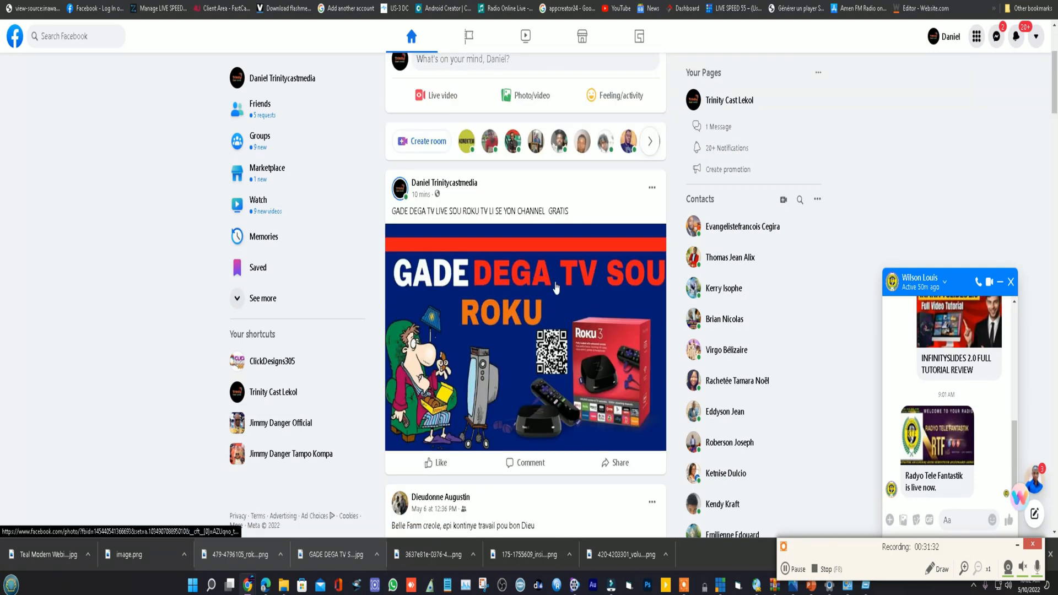
{"action": "scroll", "coordinate": [557, 289], "scroll_direction": "up", "scroll_amount": 3}
{"action": "scroll", "coordinate": [561, 298], "scroll_direction": "down", "scroll_amount": 3}
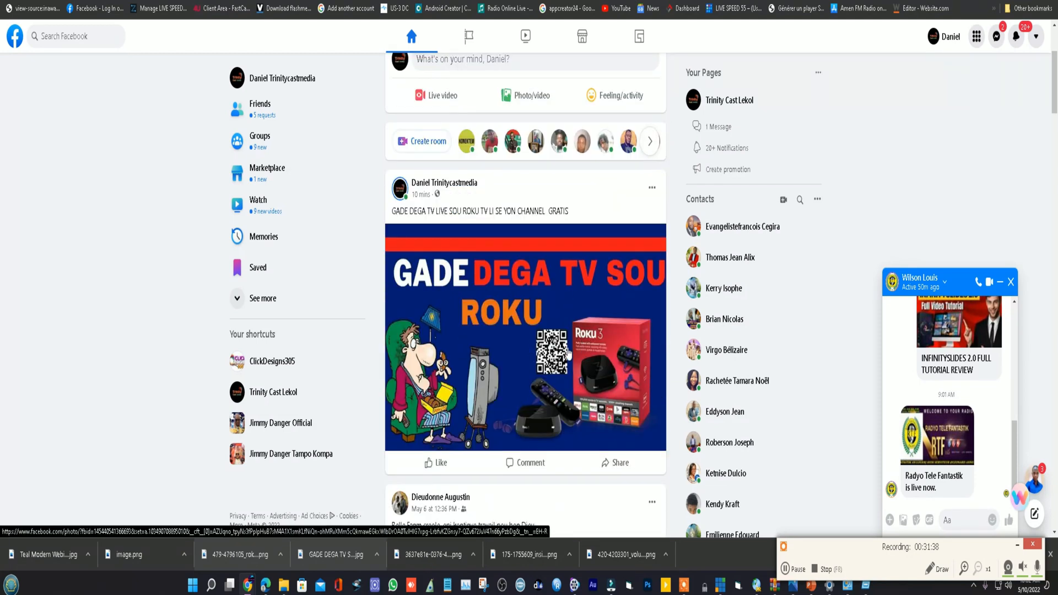
{"action": "scroll", "coordinate": [571, 351], "scroll_direction": "up", "scroll_amount": 3}
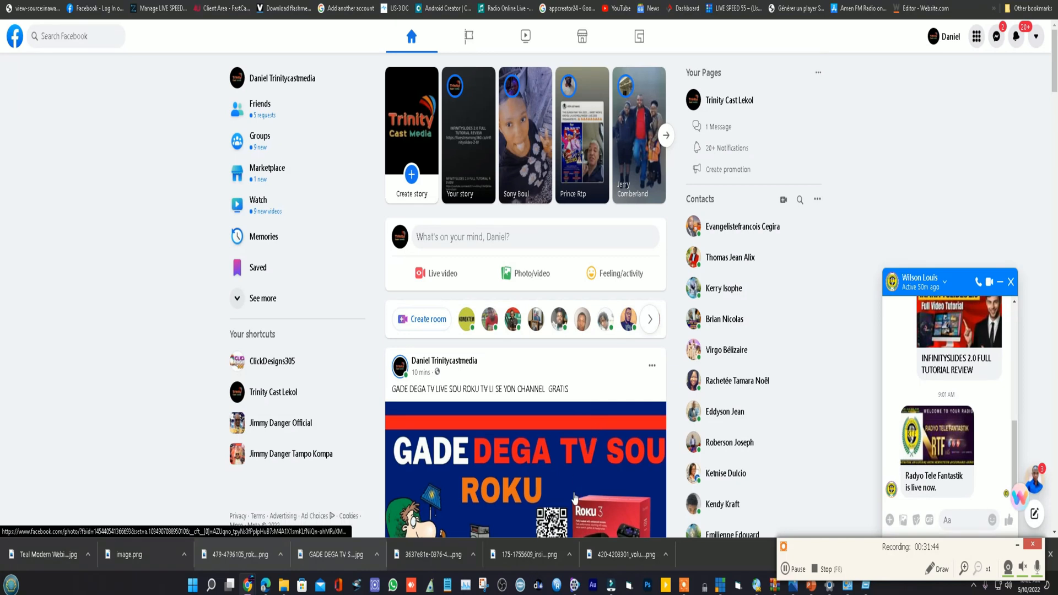
{"action": "scroll", "coordinate": [574, 497], "scroll_direction": "down", "scroll_amount": 2}
{"action": "scroll", "coordinate": [588, 482], "scroll_direction": "up", "scroll_amount": 2}
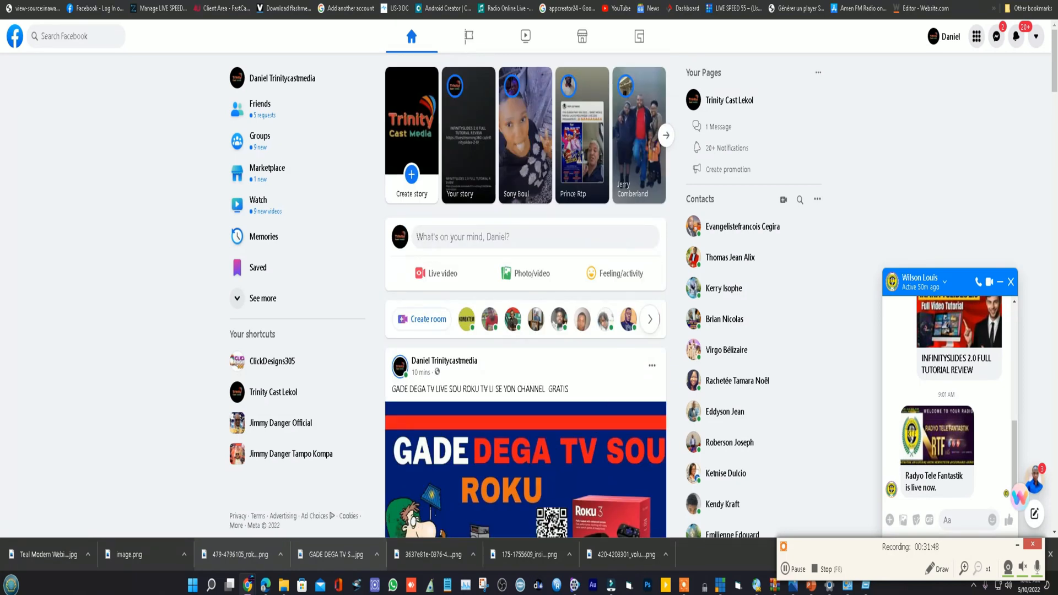
- Open YouTube in a new tab, return to the Facebook feed and close the open Messenger chat
{"action": "key", "text": "ctrl+t"}
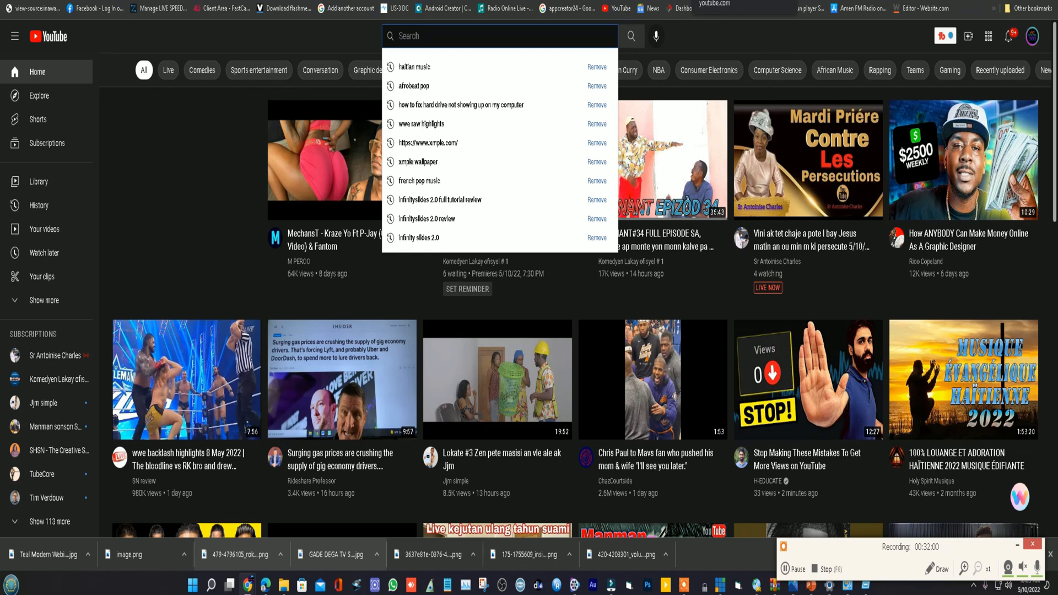
{"action": "left_click", "coordinate": [779, 1]}
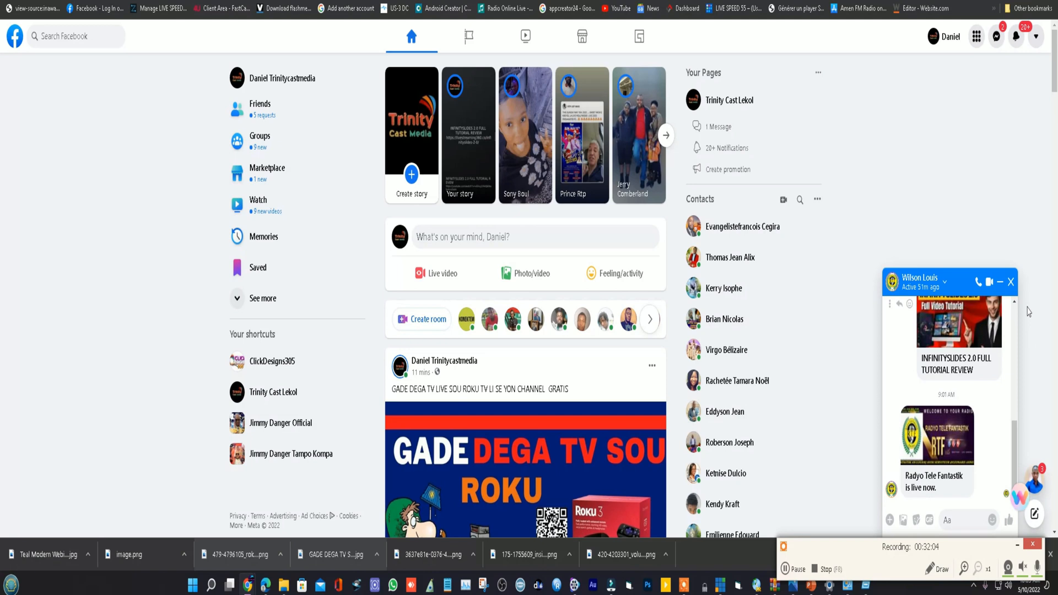
{"action": "left_click", "coordinate": [1011, 282]}
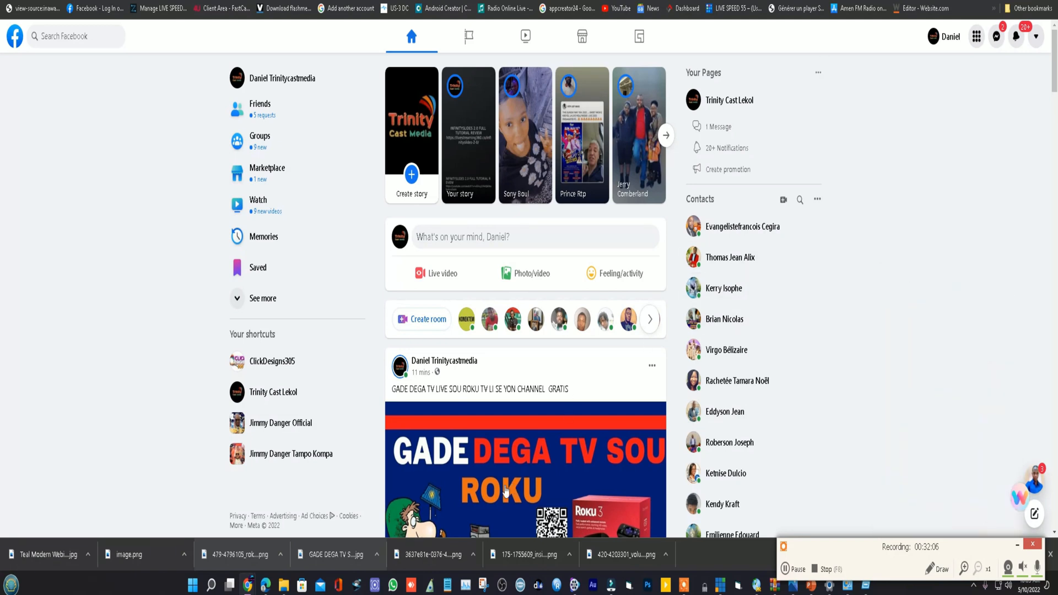
- Examine the published GADE DEGA TV LIVE SOU ROKU post and its image in the Facebook feed
{"action": "scroll", "coordinate": [491, 428], "scroll_direction": "down", "scroll_amount": 4}
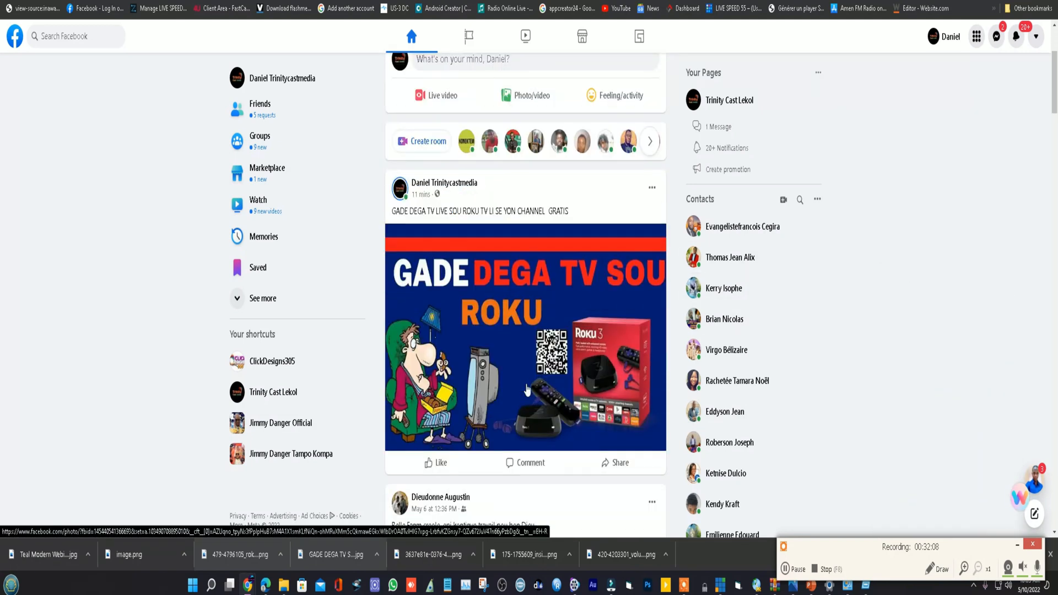
{"action": "scroll", "coordinate": [526, 359], "scroll_direction": "down", "scroll_amount": 1}
{"action": "scroll", "coordinate": [526, 359], "scroll_direction": "up", "scroll_amount": 3}
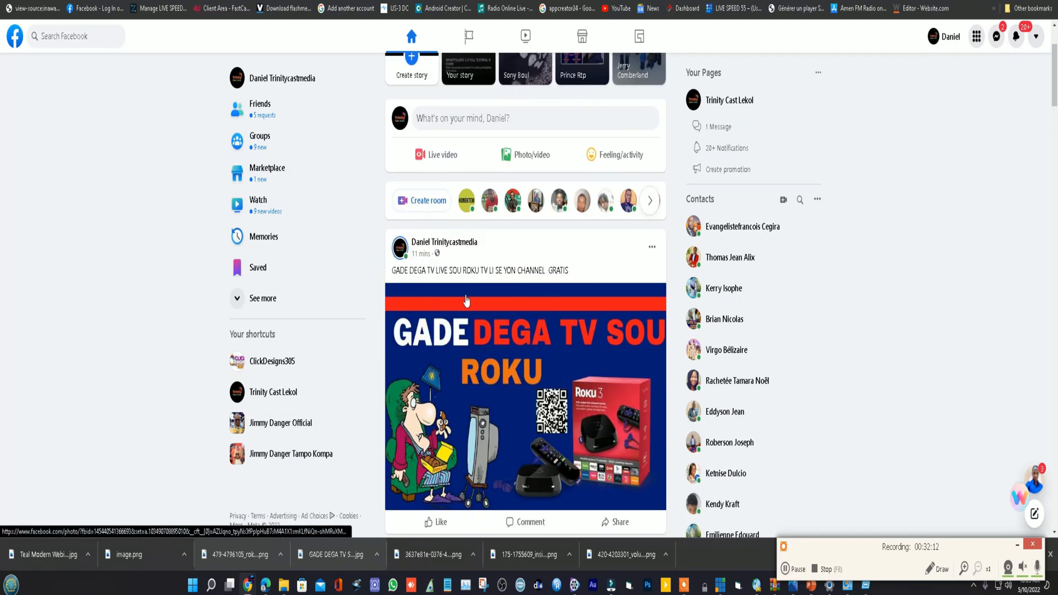
{"action": "scroll", "coordinate": [510, 322], "scroll_direction": "down", "scroll_amount": 2}
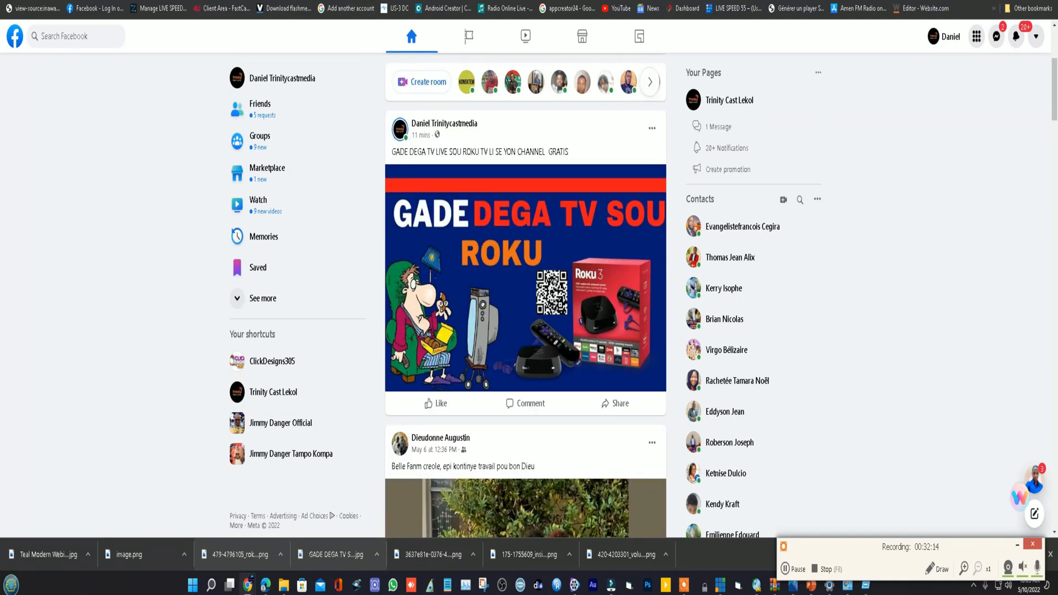
- Switch to the Canva "youtube thumbnail" search results and look over the thumbnail template designs
{"action": "left_click", "coordinate": [176, 1]}
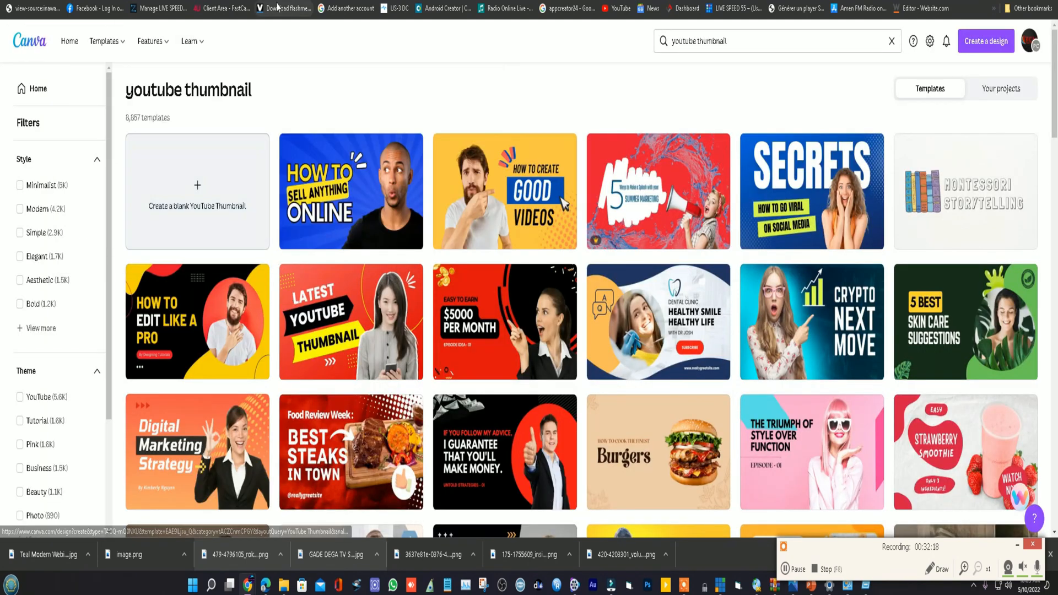
{"action": "scroll", "coordinate": [452, 329], "scroll_direction": "down", "scroll_amount": 3}
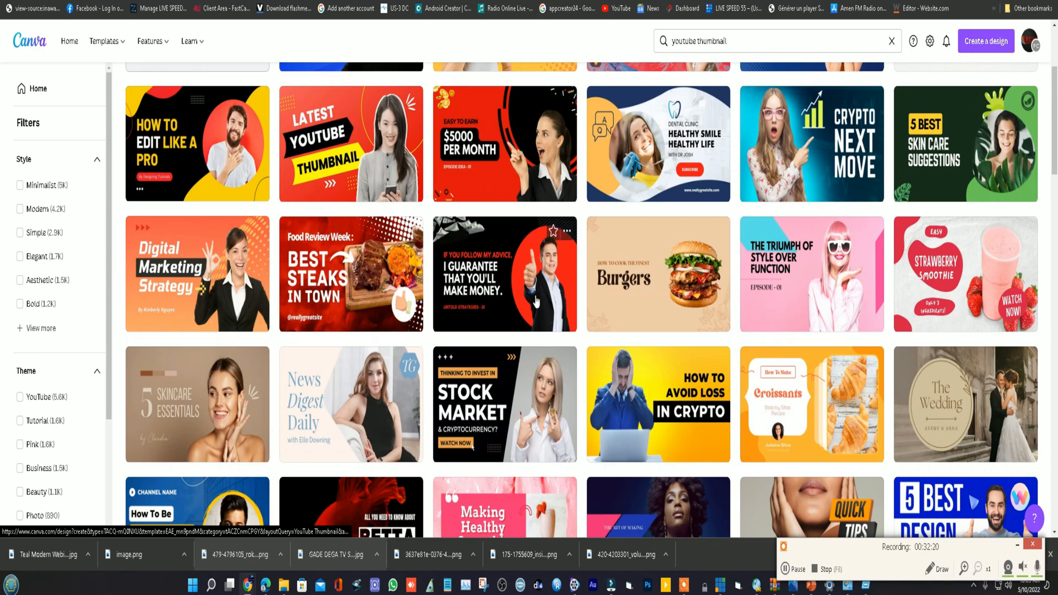
{"action": "scroll", "coordinate": [535, 300], "scroll_direction": "down", "scroll_amount": 4}
{"action": "scroll", "coordinate": [594, 302], "scroll_direction": "up", "scroll_amount": 2}
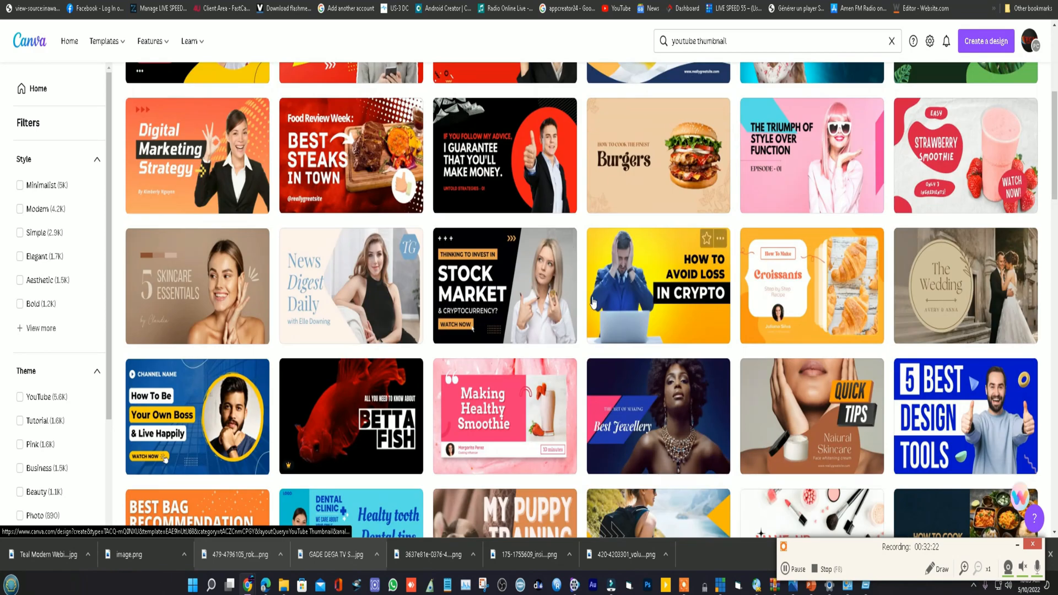
{"action": "scroll", "coordinate": [594, 302], "scroll_direction": "down", "scroll_amount": 8}
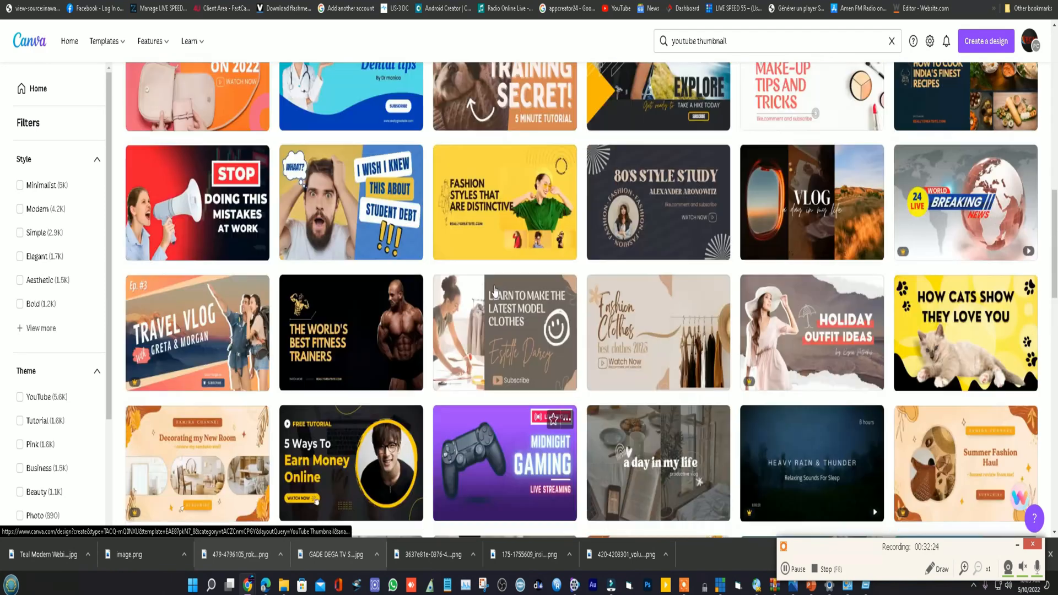
{"action": "scroll", "coordinate": [494, 291], "scroll_direction": "up", "scroll_amount": 14}
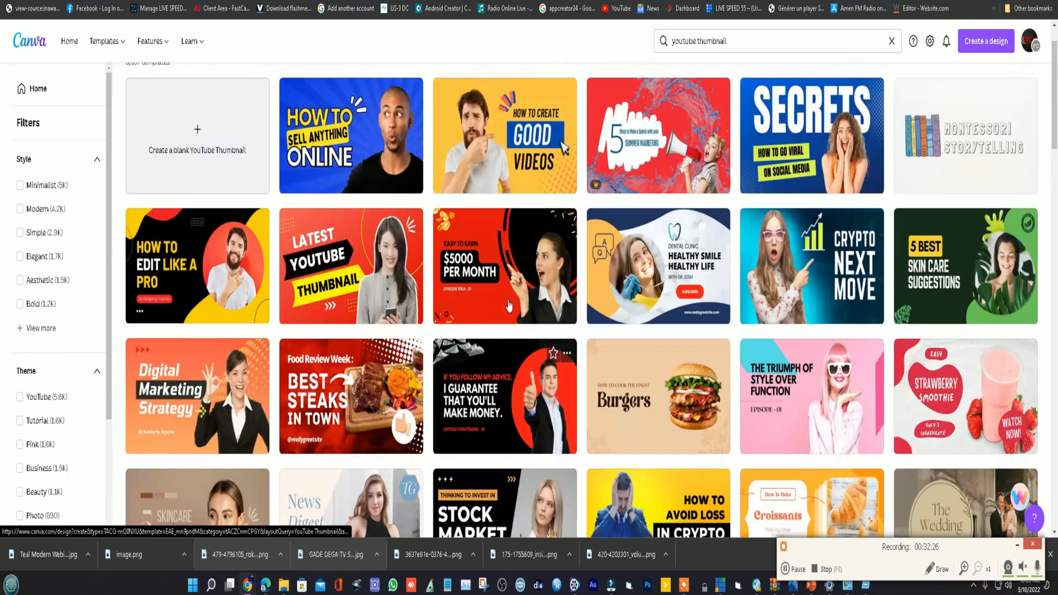
{"action": "scroll", "coordinate": [509, 306], "scroll_direction": "up", "scroll_amount": 1}
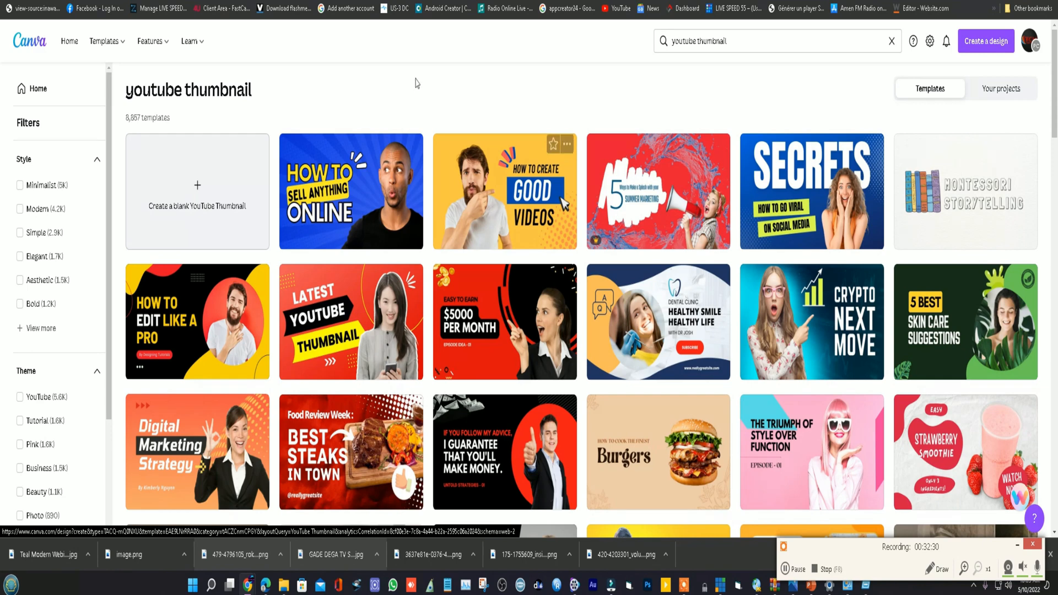
- Find the Podcast EP.33 YouTube thumbnail template showing a man and a woman at microphones and open it as a new design
{"action": "scroll", "coordinate": [495, 375], "scroll_direction": "down", "scroll_amount": 5}
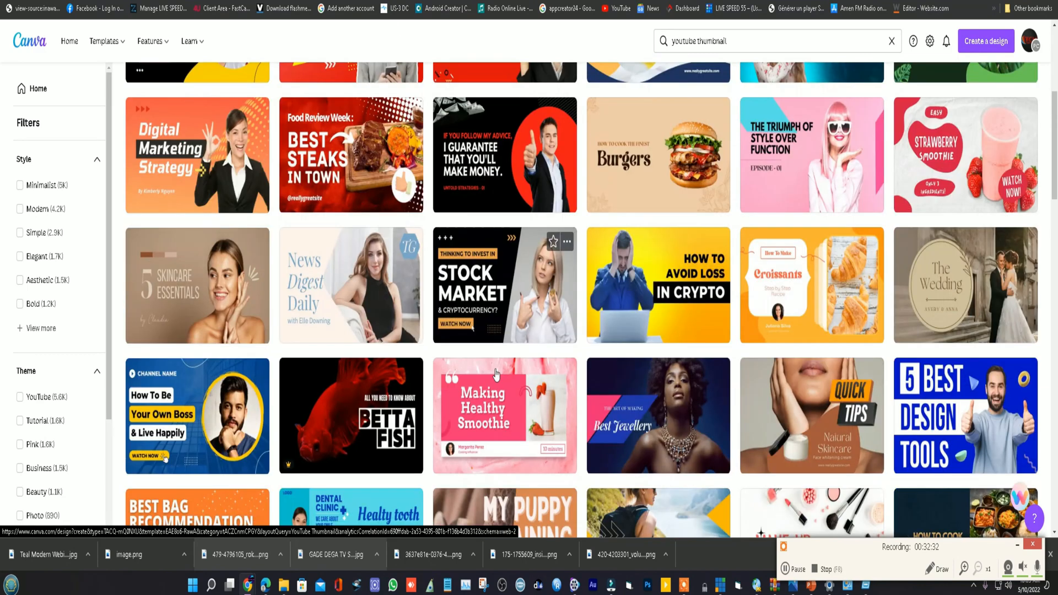
{"action": "scroll", "coordinate": [537, 336], "scroll_direction": "down", "scroll_amount": 2}
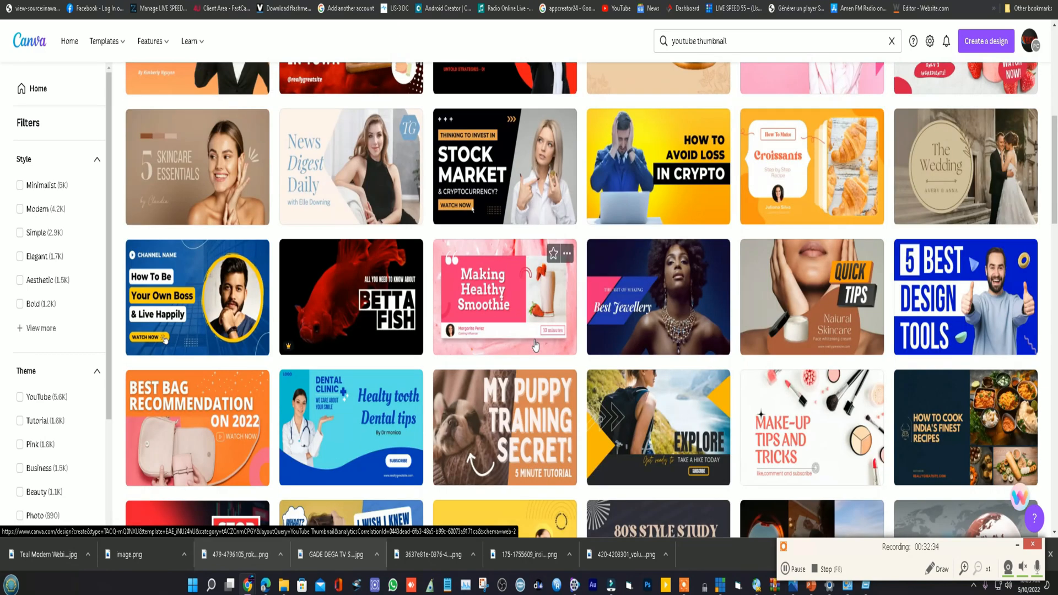
{"action": "scroll", "coordinate": [573, 344], "scroll_direction": "down", "scroll_amount": 6}
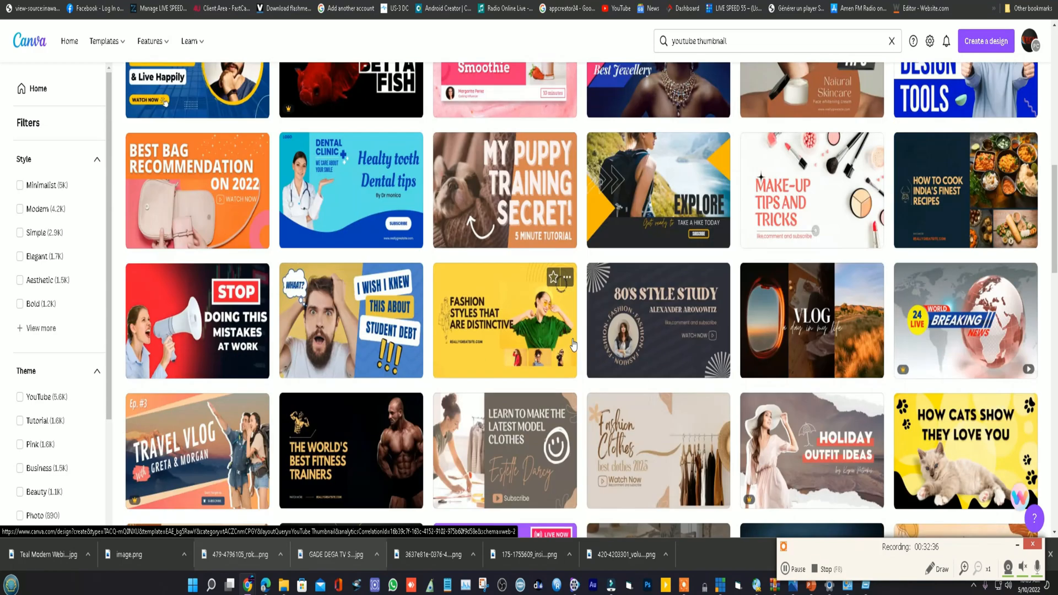
{"action": "scroll", "coordinate": [527, 361], "scroll_direction": "down", "scroll_amount": 3}
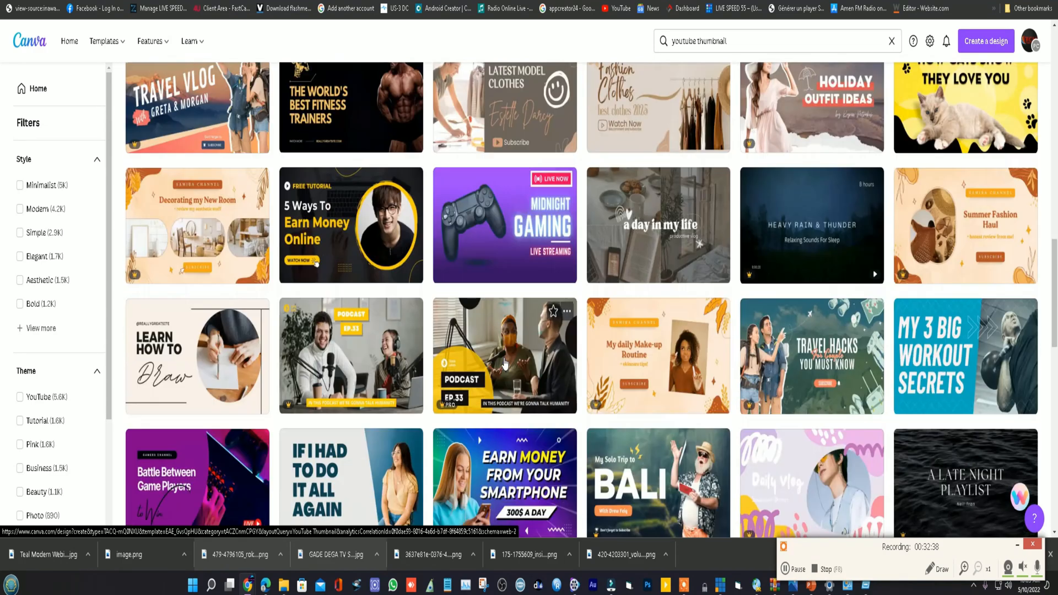
{"action": "scroll", "coordinate": [504, 363], "scroll_direction": "down", "scroll_amount": 1}
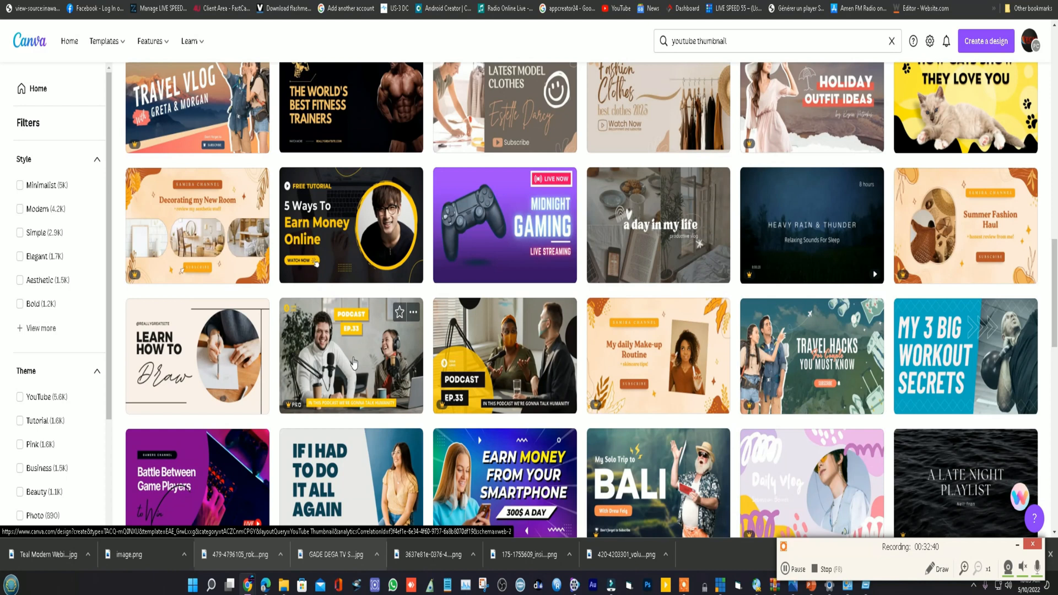
{"action": "scroll", "coordinate": [384, 362], "scroll_direction": "down", "scroll_amount": 1}
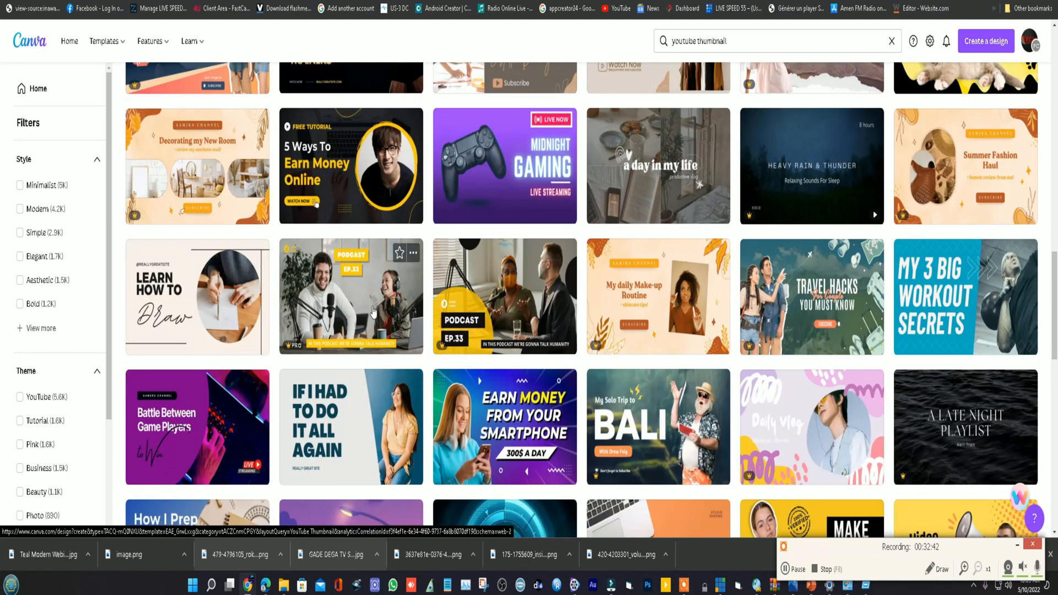
{"action": "left_click", "coordinate": [357, 295]}
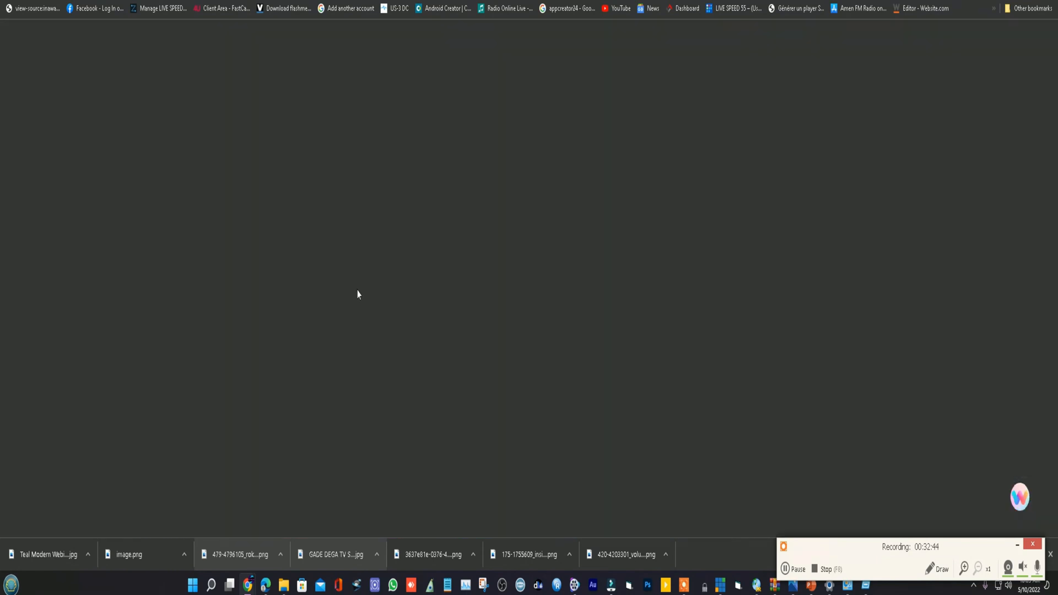